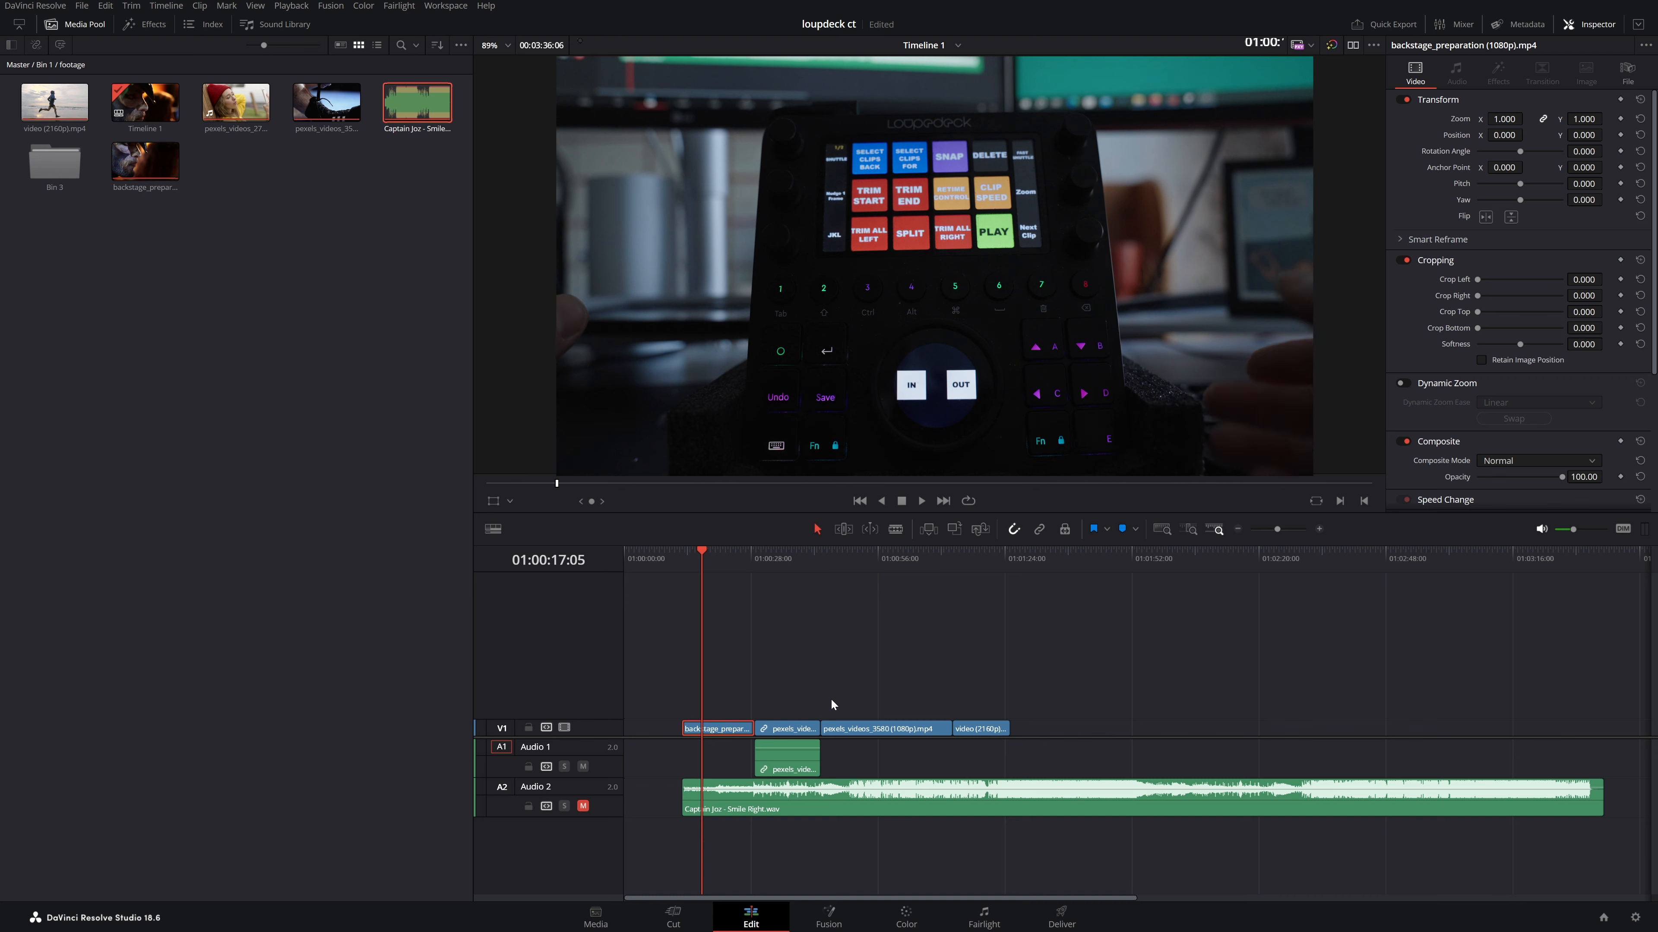
pyautogui.hotkey('shift', 'Right')
pyautogui.hotkey('shift', 'Right')
pyautogui.hotkey('shift', 'Right')
pyautogui.hotkey('shift', 'Right')
pyautogui.hotkey('shift', 'Right')
pyautogui.hotkey('shift', 'Right')
pyautogui.hotkey('shift', 'Right')
pyautogui.hotkey('shift', 'Right')
pyautogui.hotkey('shift', 'Right')
pyautogui.hotkey('shift', 'Right')
pyautogui.hotkey('shift', 'Right')
pyautogui.hotkey('shift', 'Right')
pyautogui.hotkey('shift', 'Right')
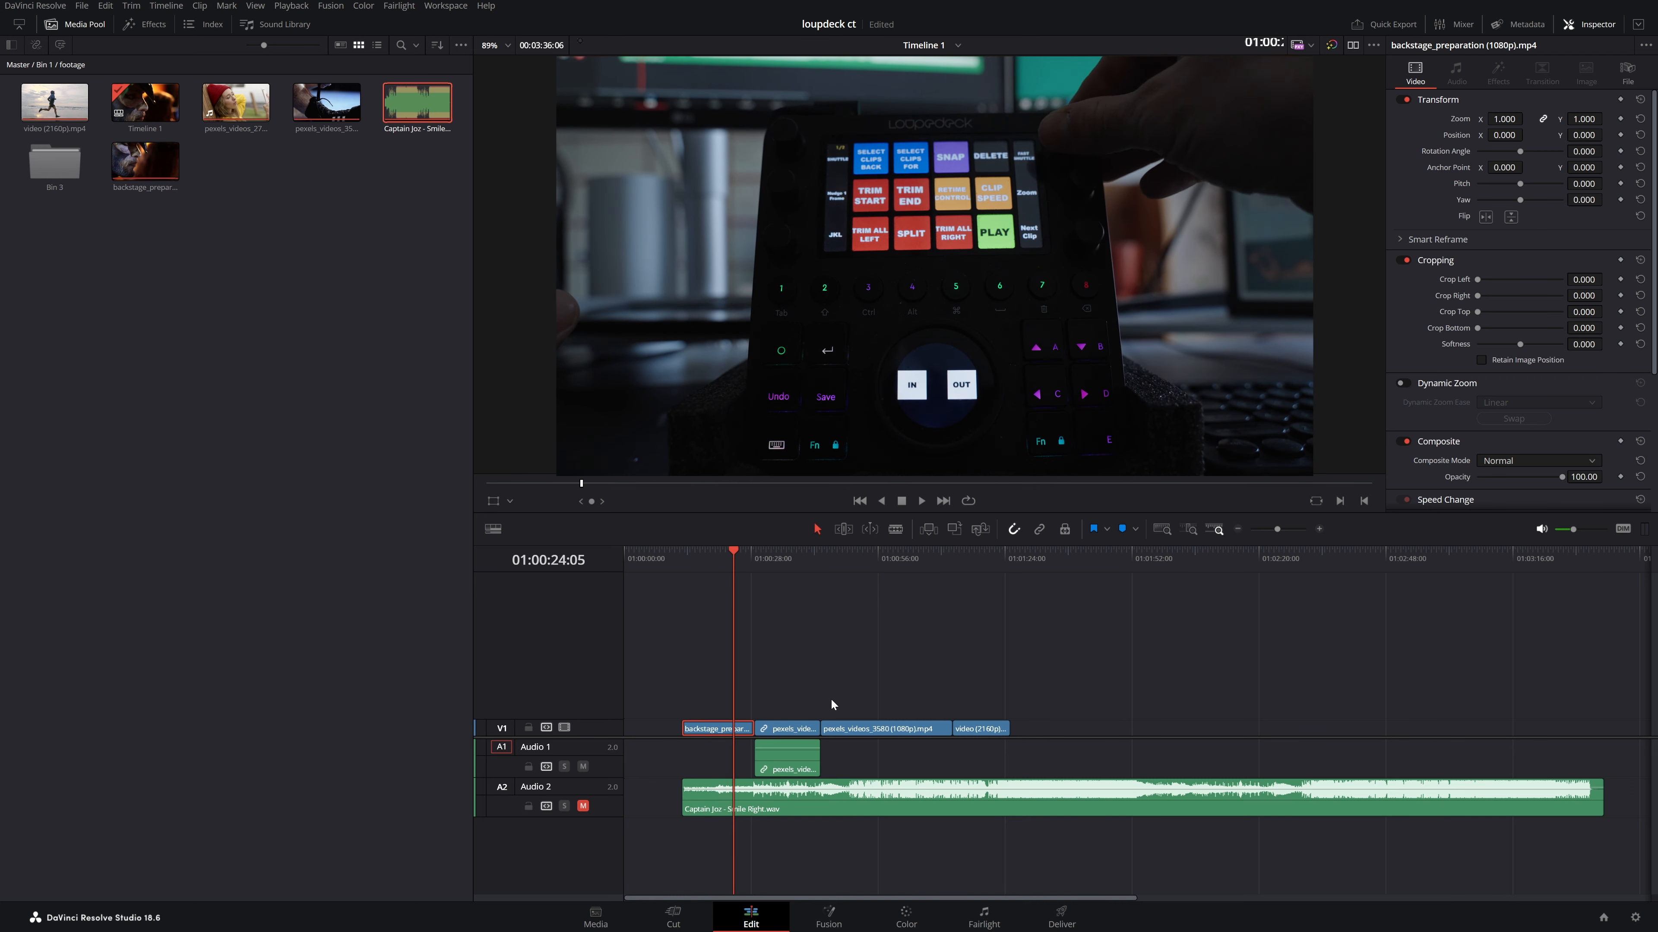
pyautogui.hotkey('shift', 'Right')
pyautogui.hotkey('shift', 'Right')
pyautogui.hotkey('shift', 'Right')
pyautogui.hotkey('shift', 'Right')
pyautogui.hotkey('shift', 'Right')
pyautogui.hotkey('shift', 'Right')
pyautogui.hotkey('shift', 'Right')
pyautogui.hotkey('shift', 'Right')
pyautogui.hotkey('shift', 'Right')
pyautogui.hotkey('shift', 'Right')
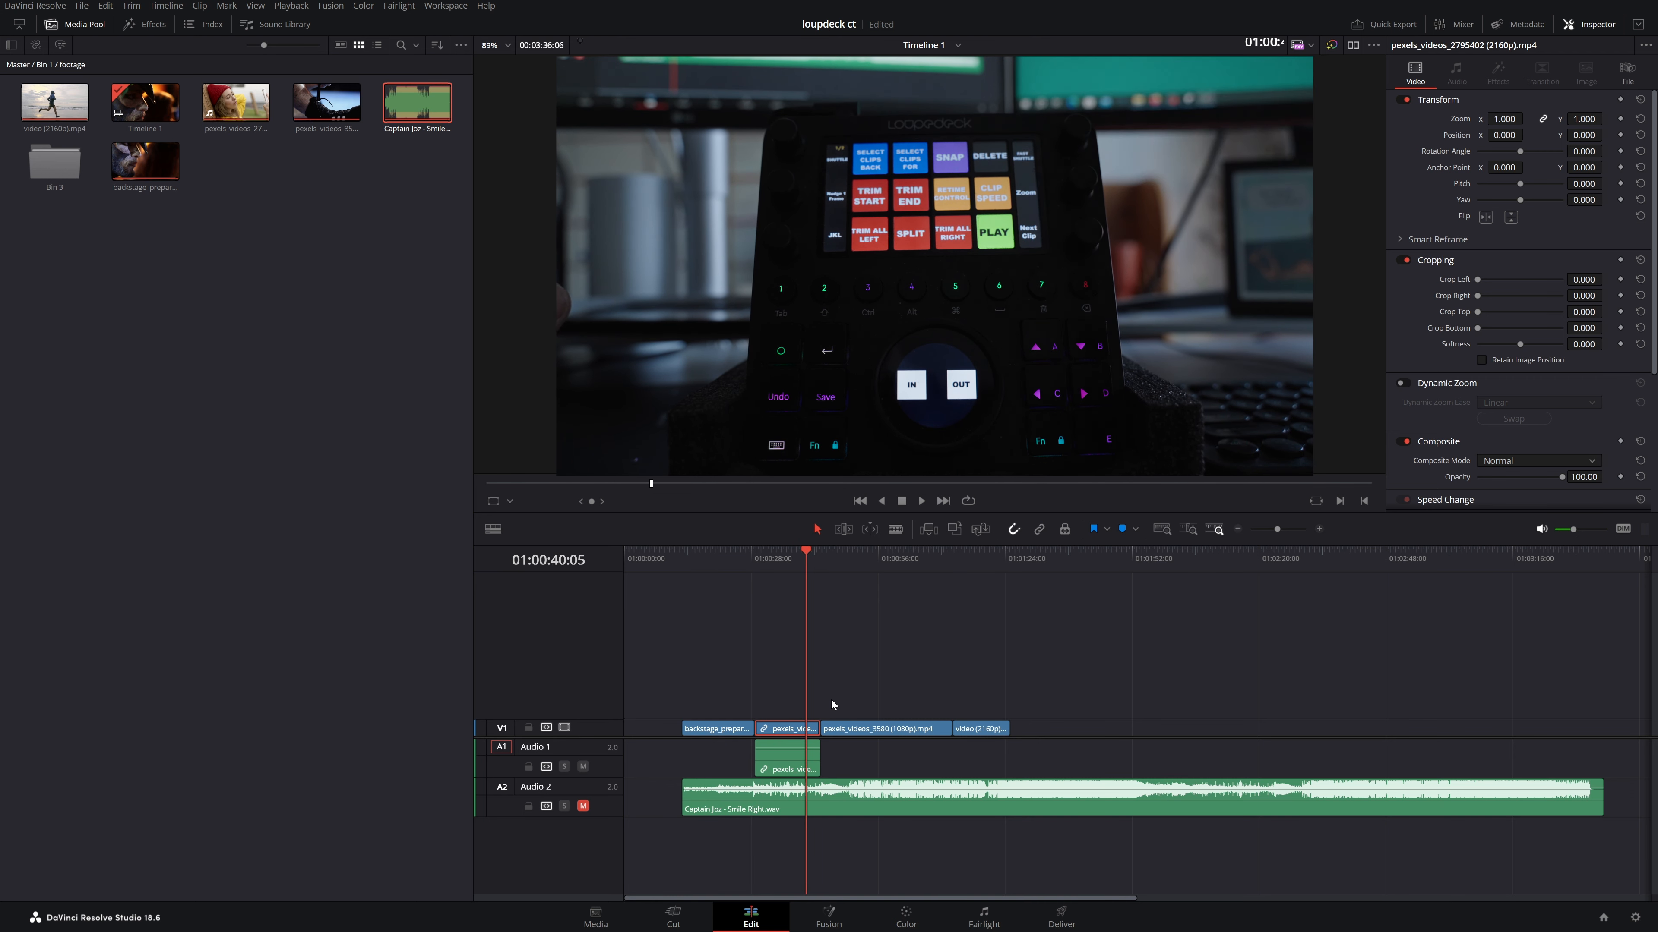
# - Examine the timeline at different scales, zooming closely in on the playhead and back out to an overview of all clips
pyautogui.hotkey('ctrl', '=')
pyautogui.hotkey('ctrl', '=')
pyautogui.hotkey('ctrl', '=')
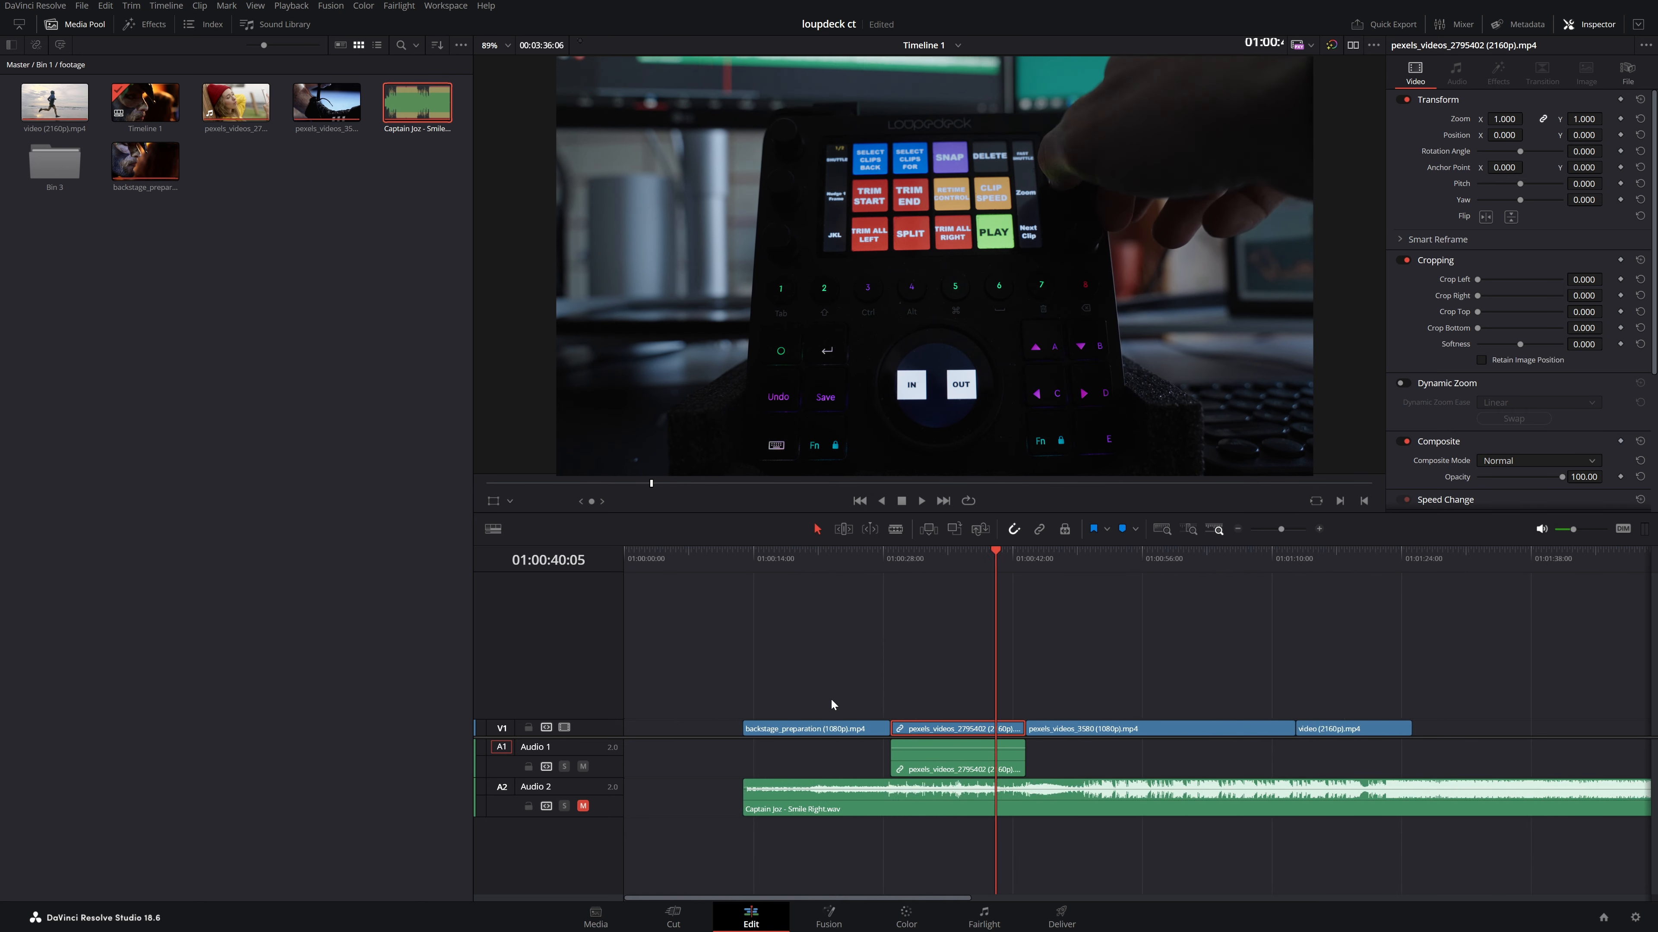
pyautogui.hotkey('ctrl', '=')
pyautogui.hotkey('ctrl', '=')
pyautogui.hotkey('ctrl', '=')
pyautogui.hotkey('ctrl', '=')
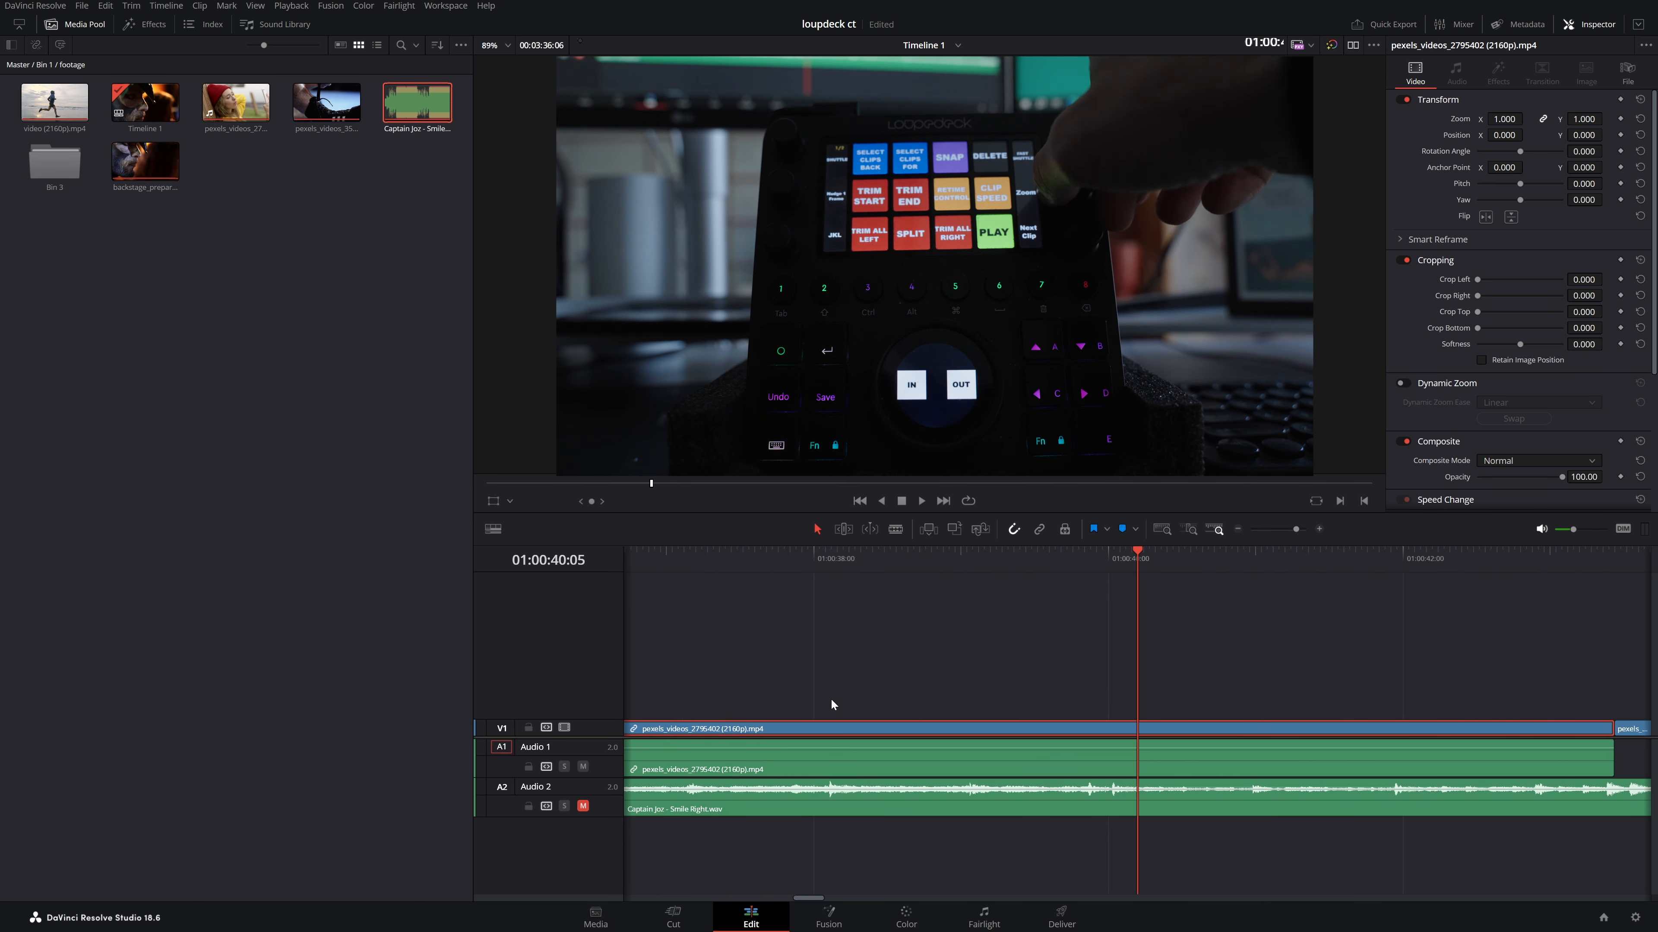
pyautogui.hotkey('ctrl', '=')
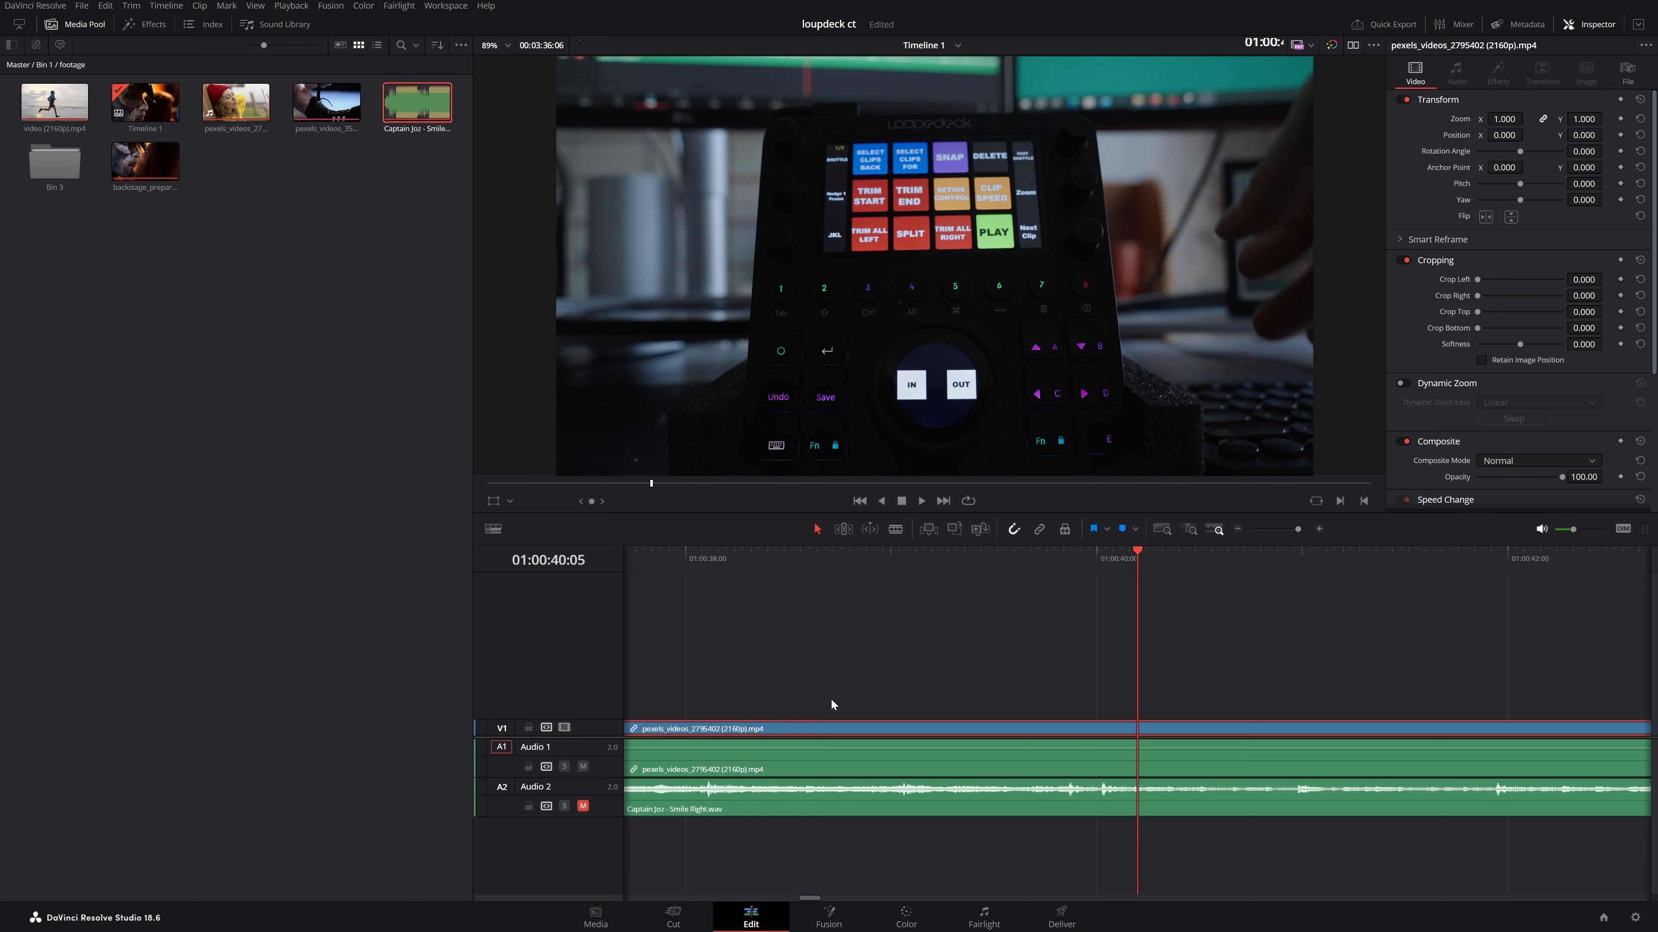
pyautogui.hotkey('ctrl', '-')
pyautogui.hotkey('ctrl', '-')
pyautogui.hotkey('ctrl', '-')
pyautogui.hotkey('ctrl', '-')
pyautogui.hotkey('ctrl', '-')
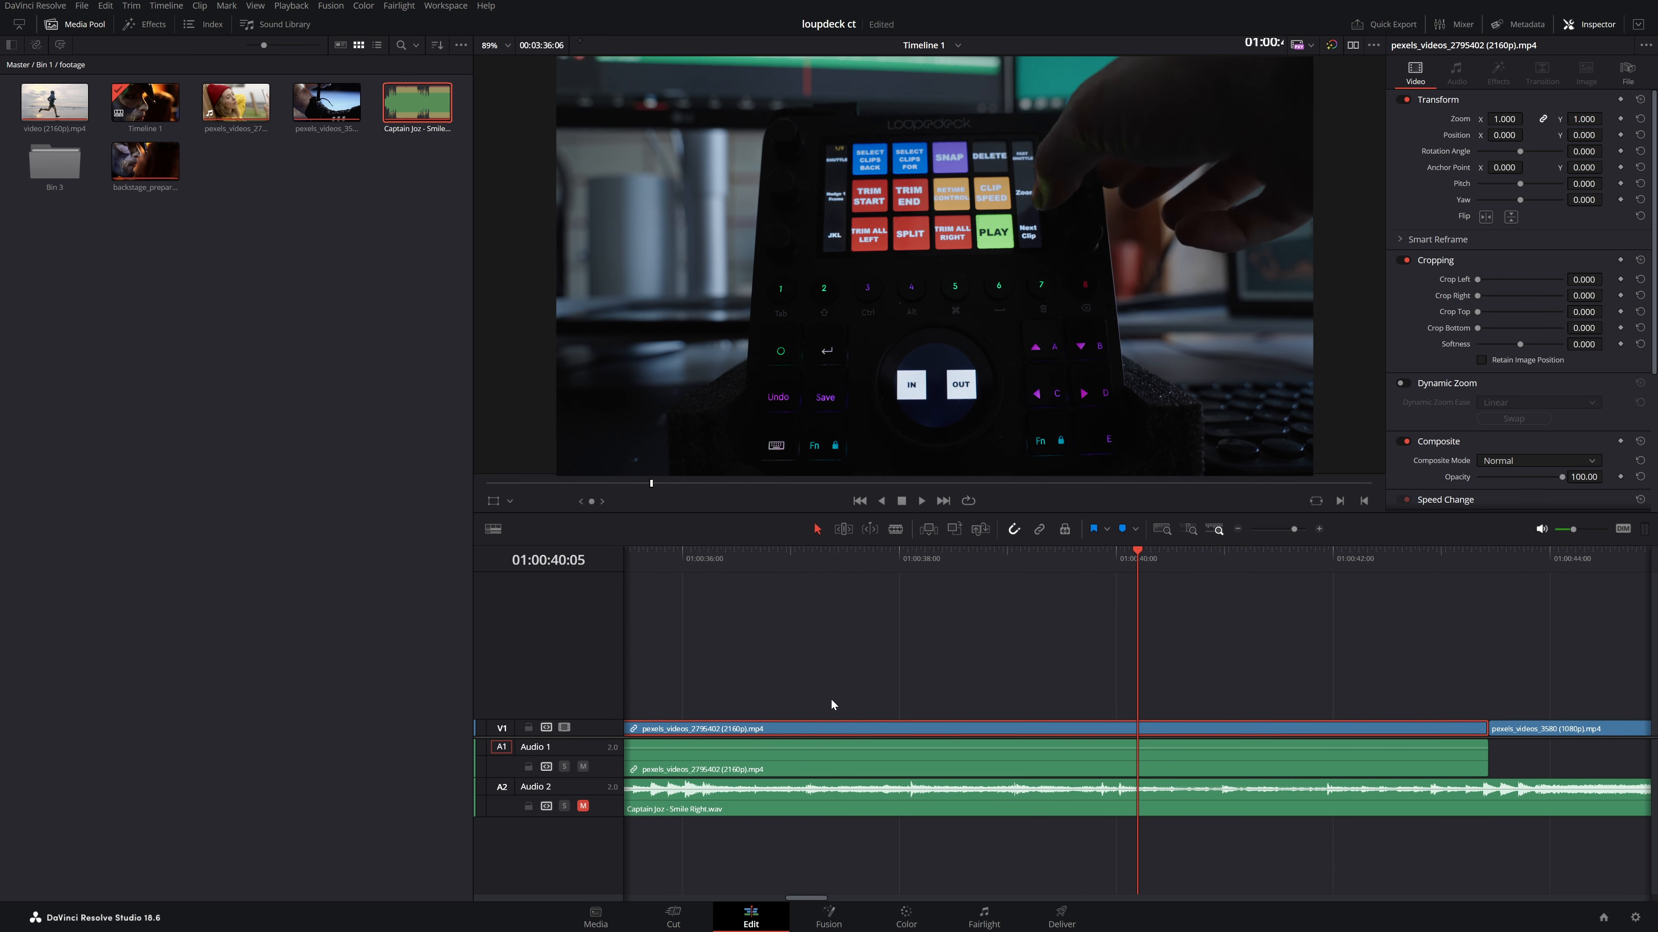
pyautogui.hotkey('ctrl', '-')
pyautogui.hotkey('ctrl', '-')
pyautogui.hotkey('ctrl', '-')
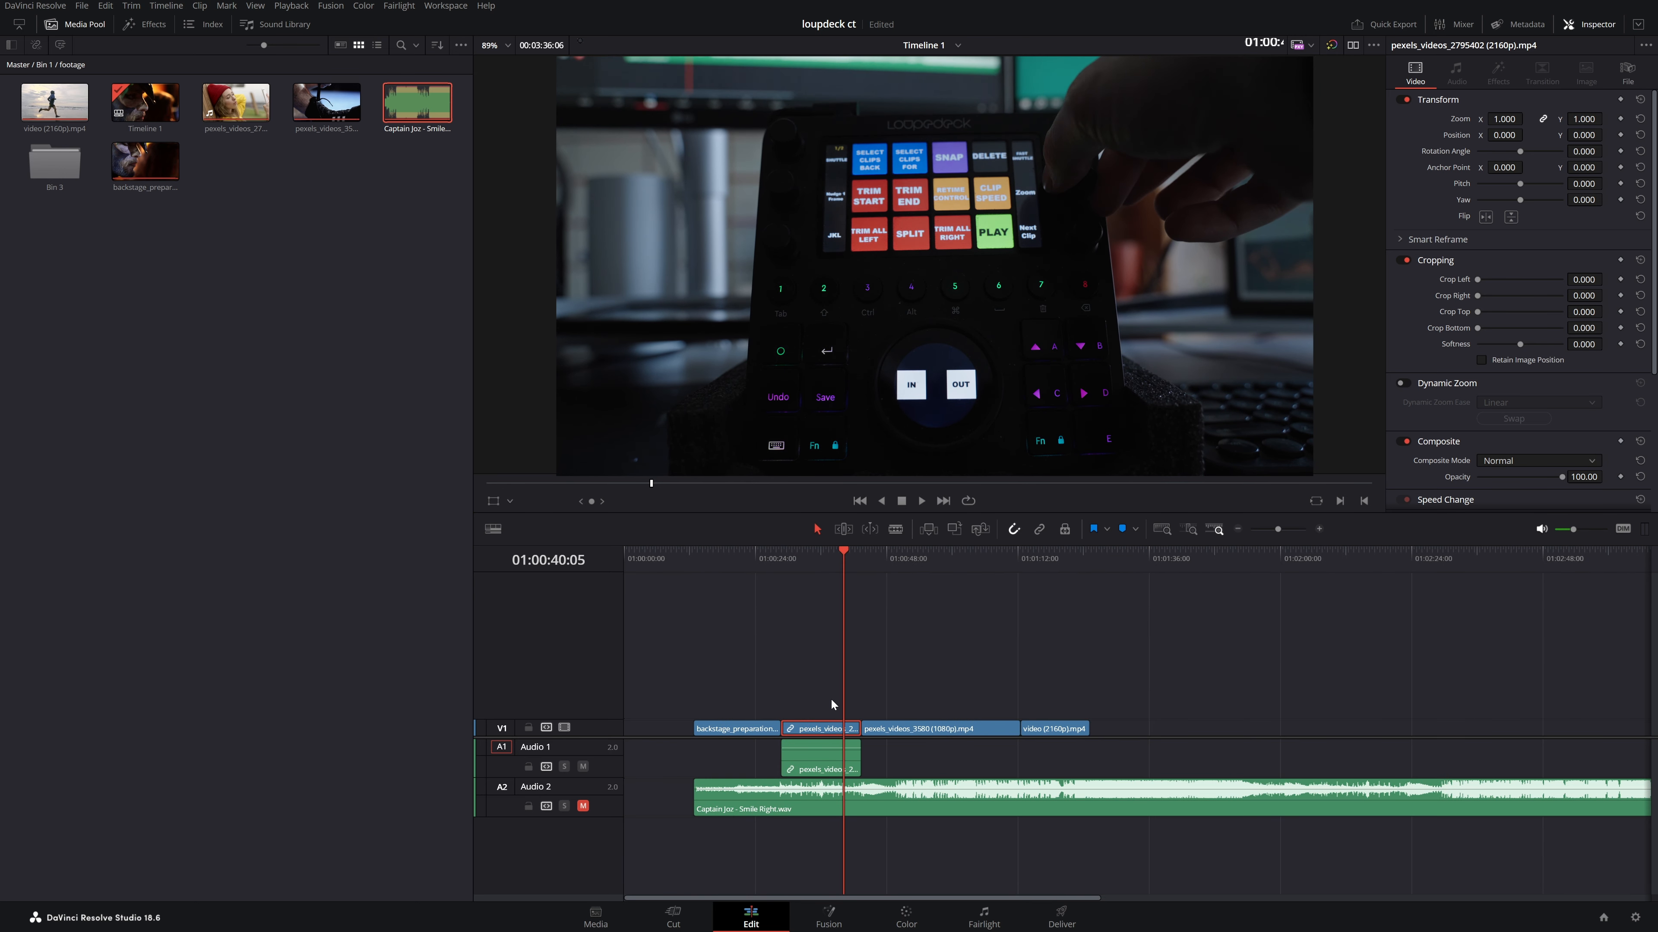
pyautogui.hotkey('ctrl', '=')
pyautogui.hotkey('ctrl', '=')
pyautogui.hotkey('ctrl', '=')
pyautogui.hotkey('ctrl', '-')
pyautogui.hotkey('ctrl', '-')
pyautogui.hotkey('ctrl', '=')
pyautogui.hotkey('ctrl', '=')
pyautogui.hotkey('ctrl', '=')
pyautogui.hotkey('ctrl', '=')
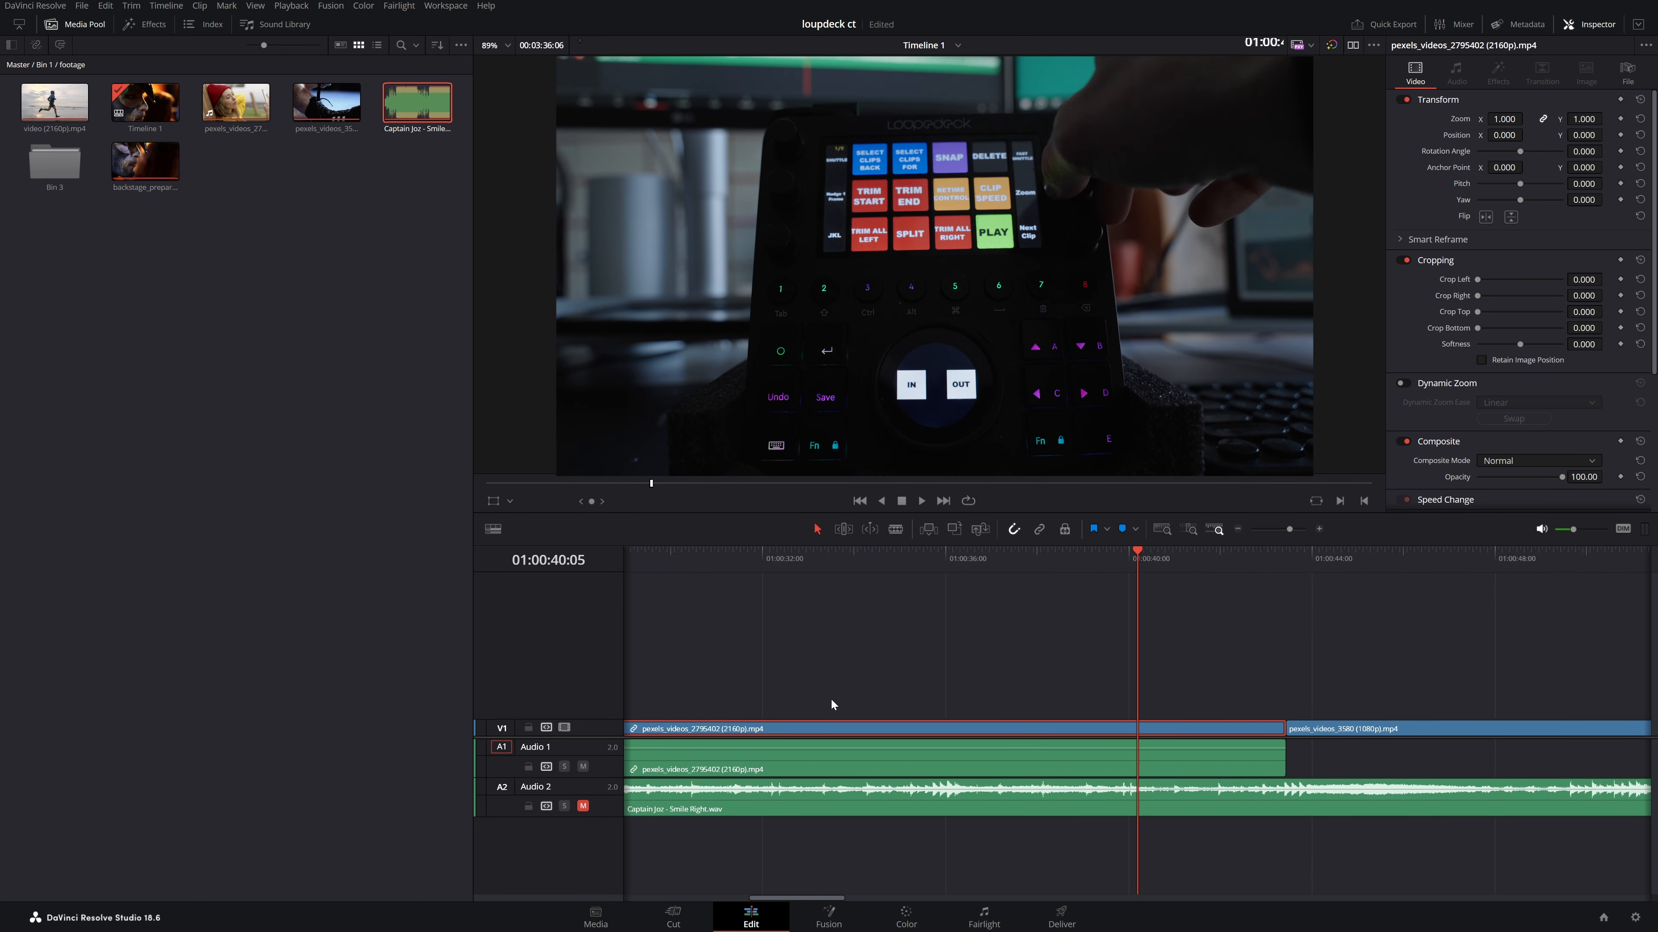
pyautogui.hotkey('ctrl', '-')
pyautogui.hotkey('ctrl', '-')
pyautogui.hotkey('ctrl', '-')
pyautogui.hotkey('ctrl', '-')
pyautogui.hotkey('ctrl', '-')
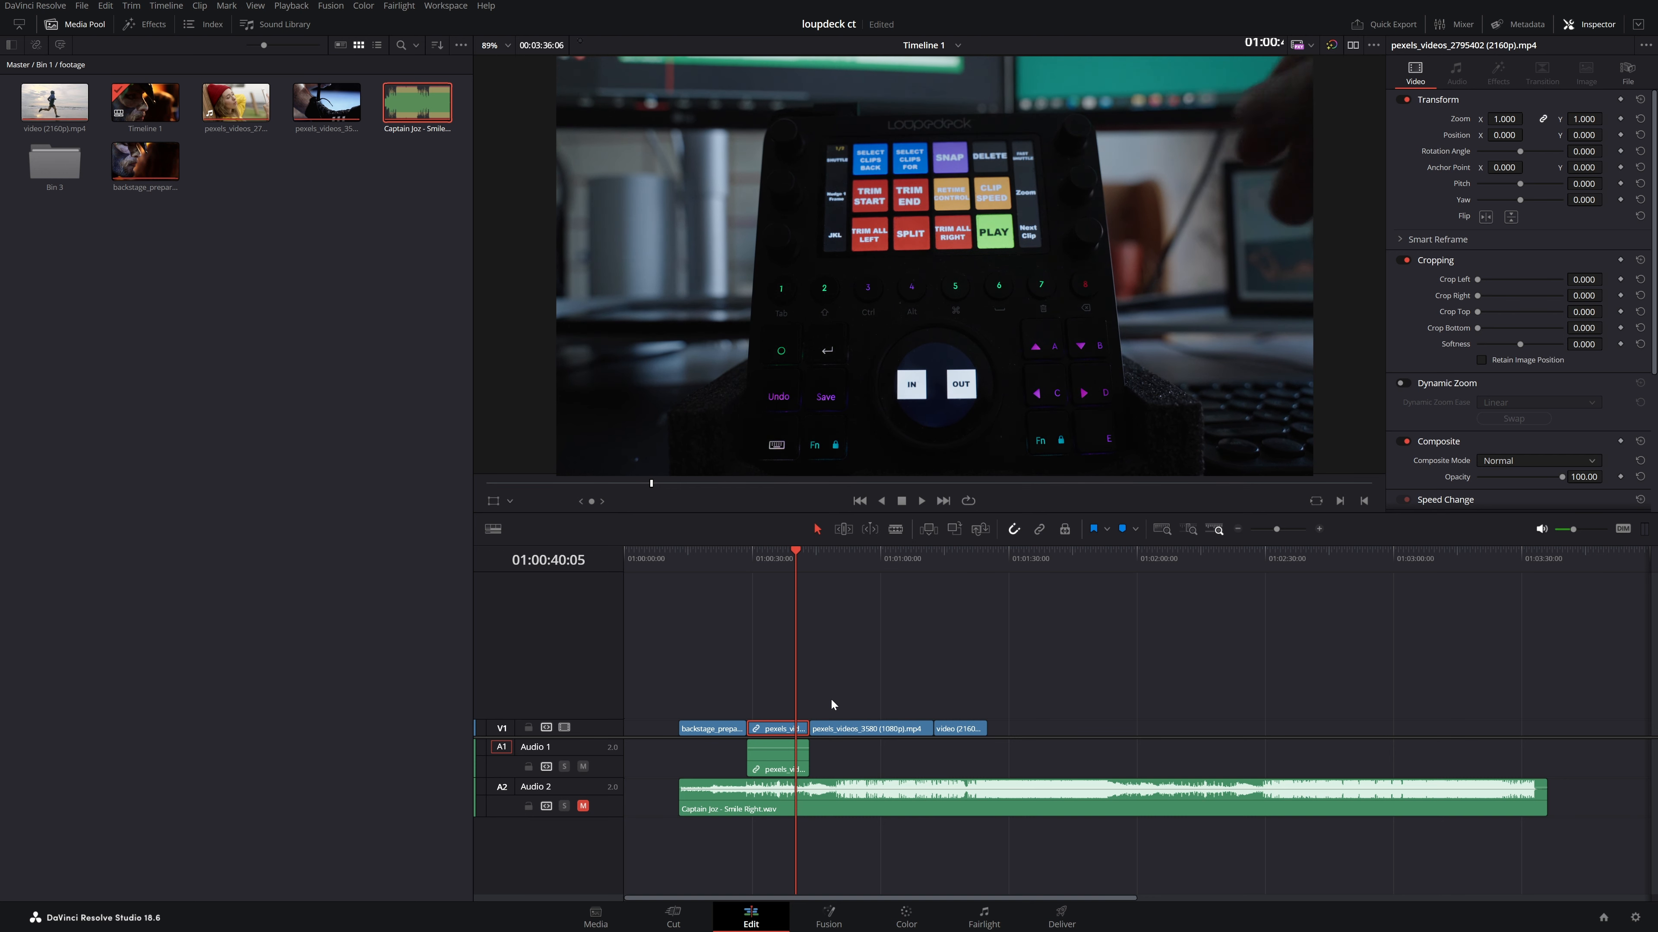
# - Move the playhead between the edit points, ending at the start of pexels_videos_3580 (1080p).mp4 at 01:00:43:11
pyautogui.press('Up')
pyautogui.press('Up')
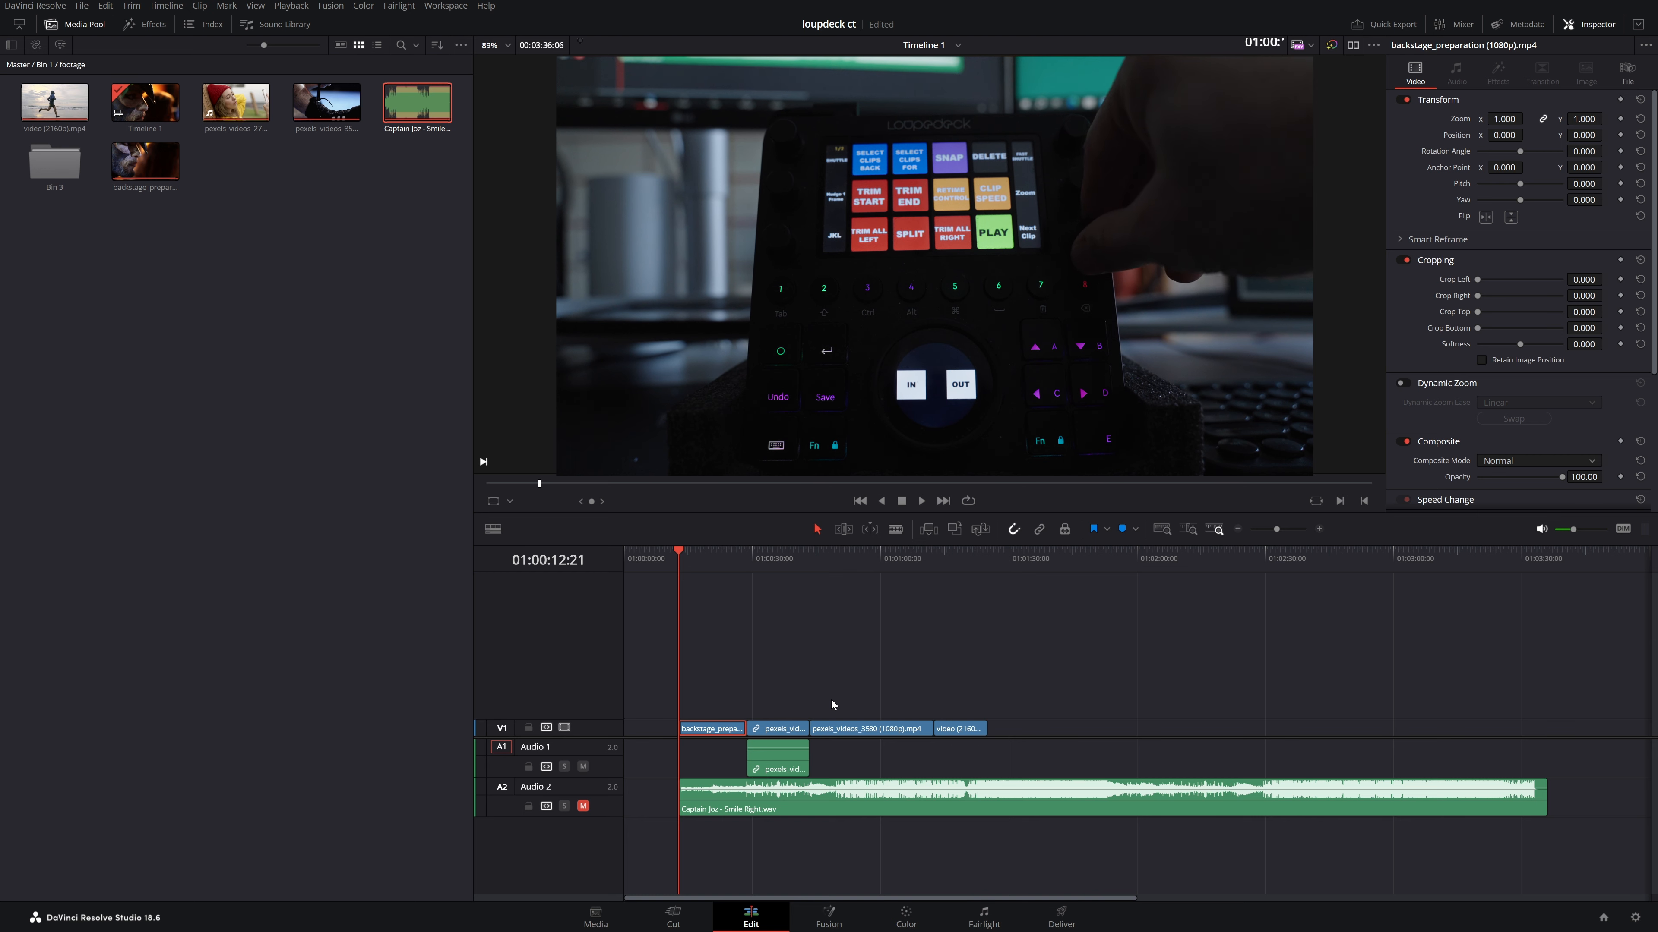
pyautogui.press('Down')
pyautogui.press('Down')
pyautogui.press('Down')
pyautogui.press('Down')
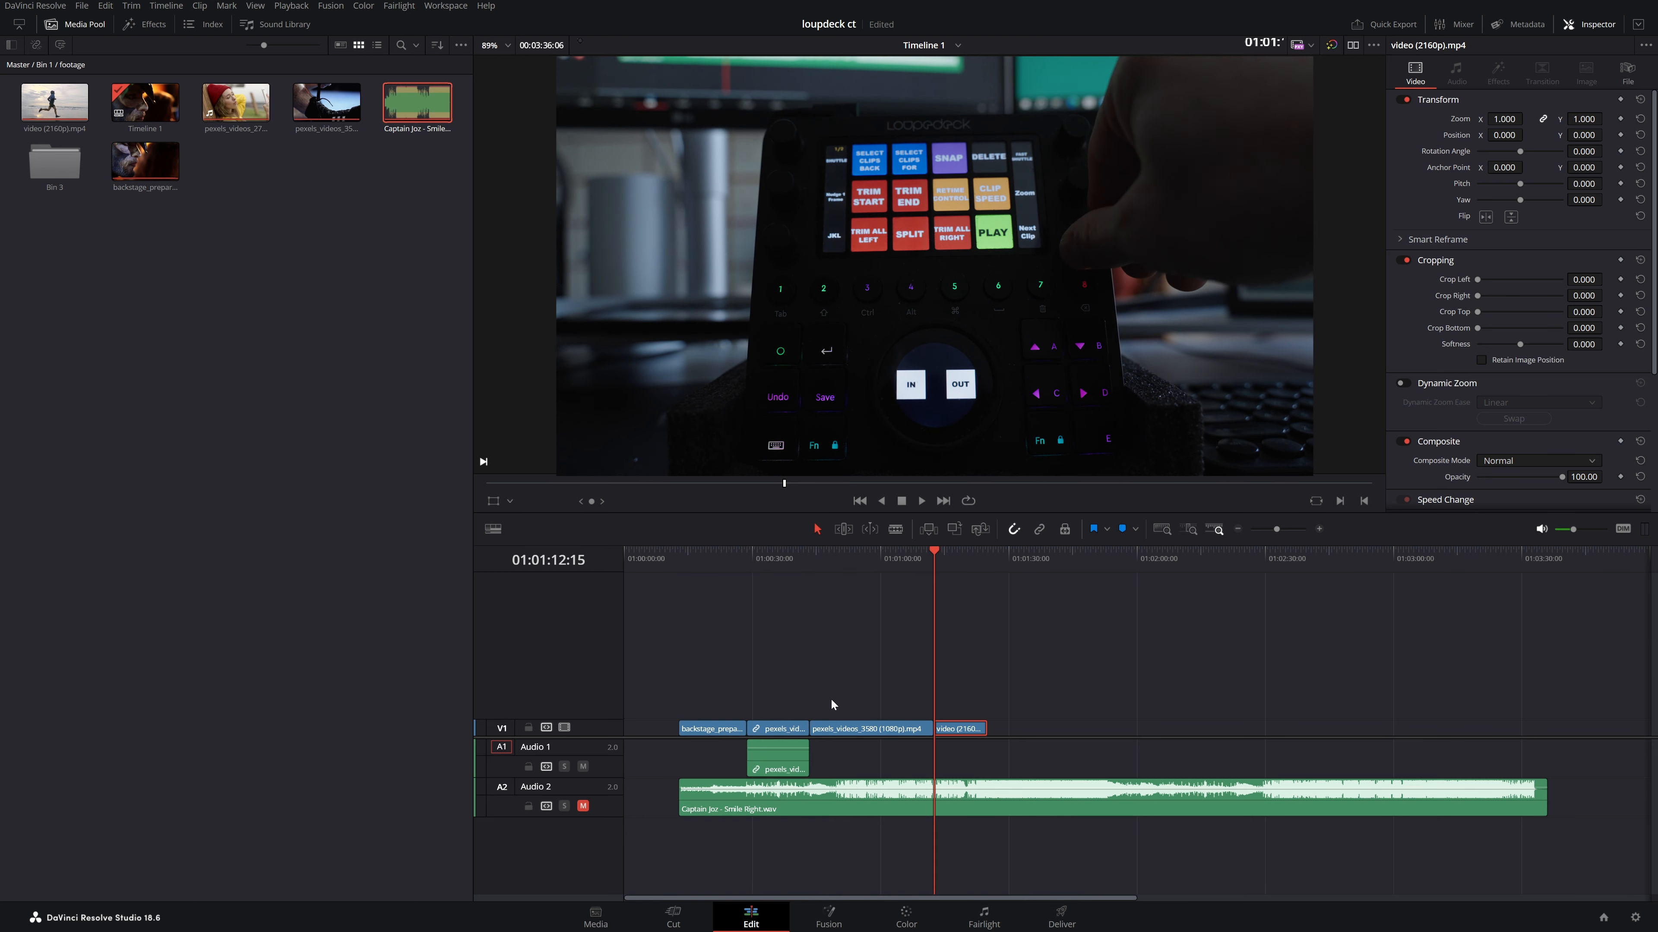
pyautogui.press('Up')
pyautogui.press('Up')
pyautogui.press('Up')
pyautogui.press('Down')
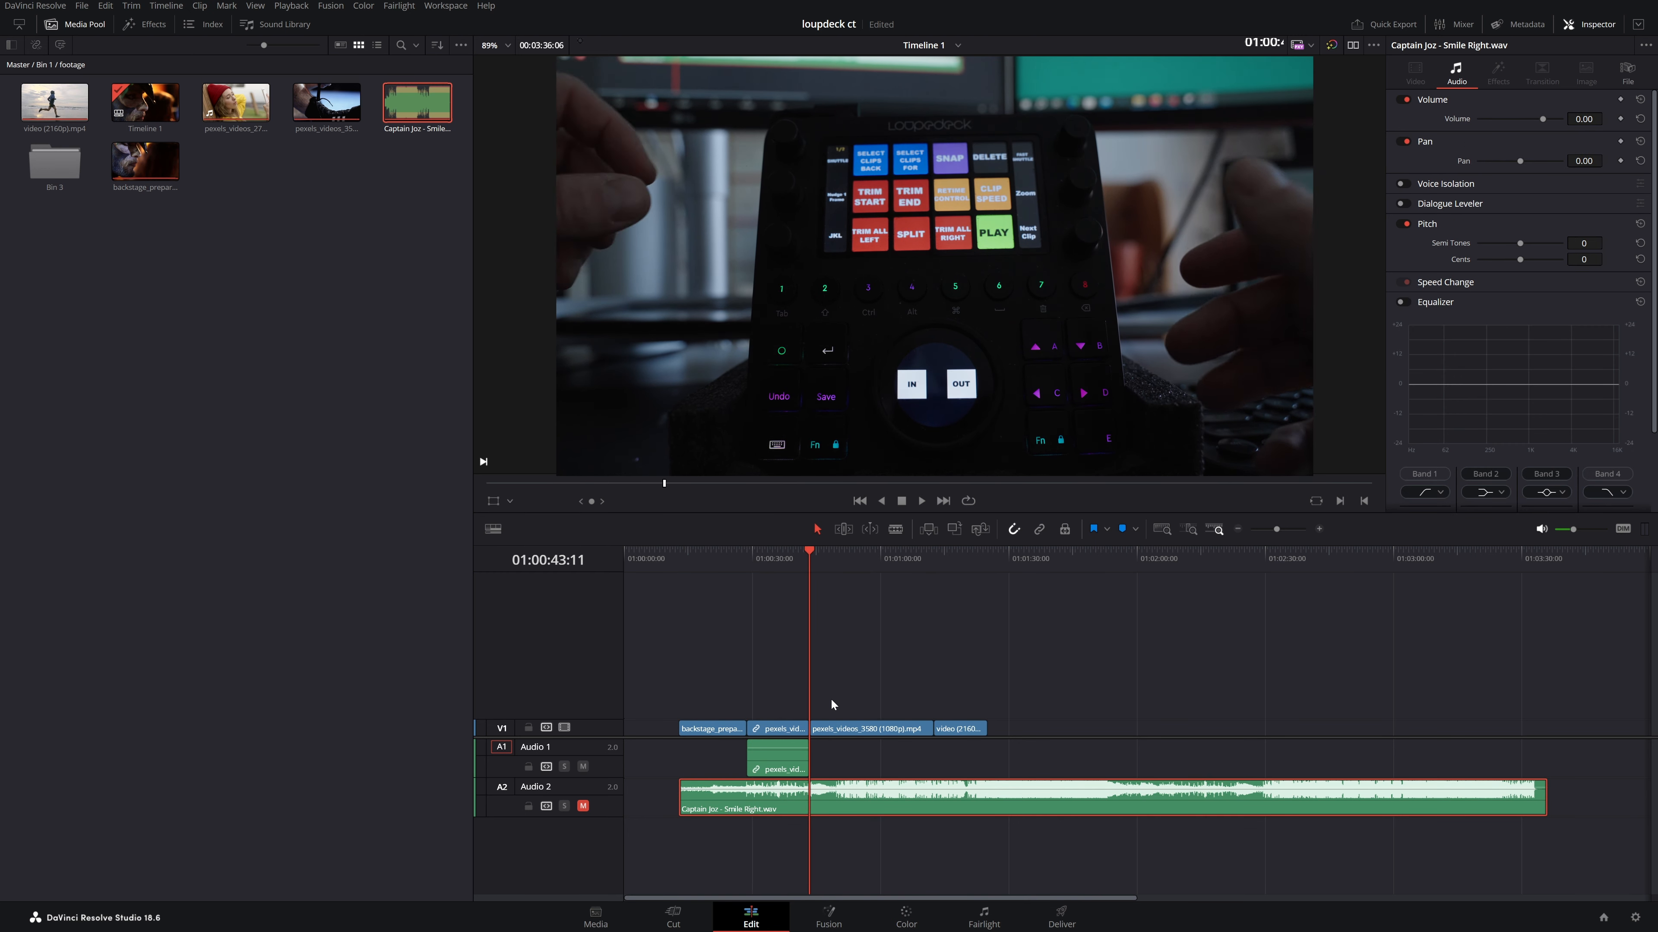
# - Shuttle the timeline in reverse at up to 4x, stop, play it forward at increasing speeds up to 16x, and stop playback
pyautogui.press('j')
pyautogui.press('j')
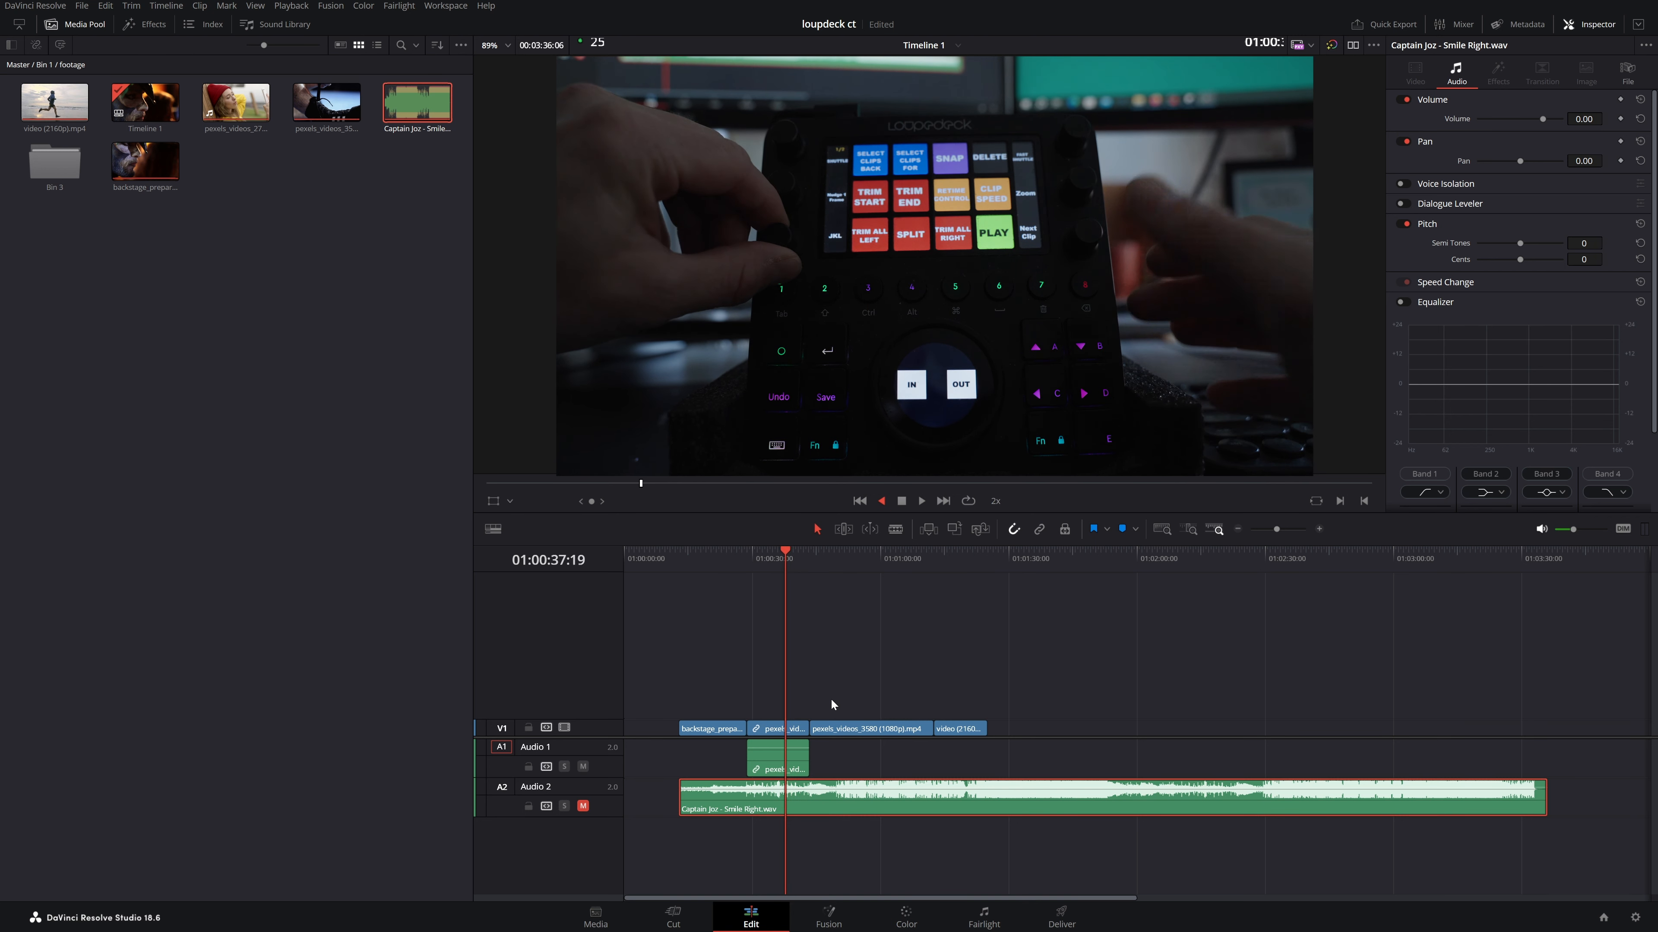
pyautogui.press('j')
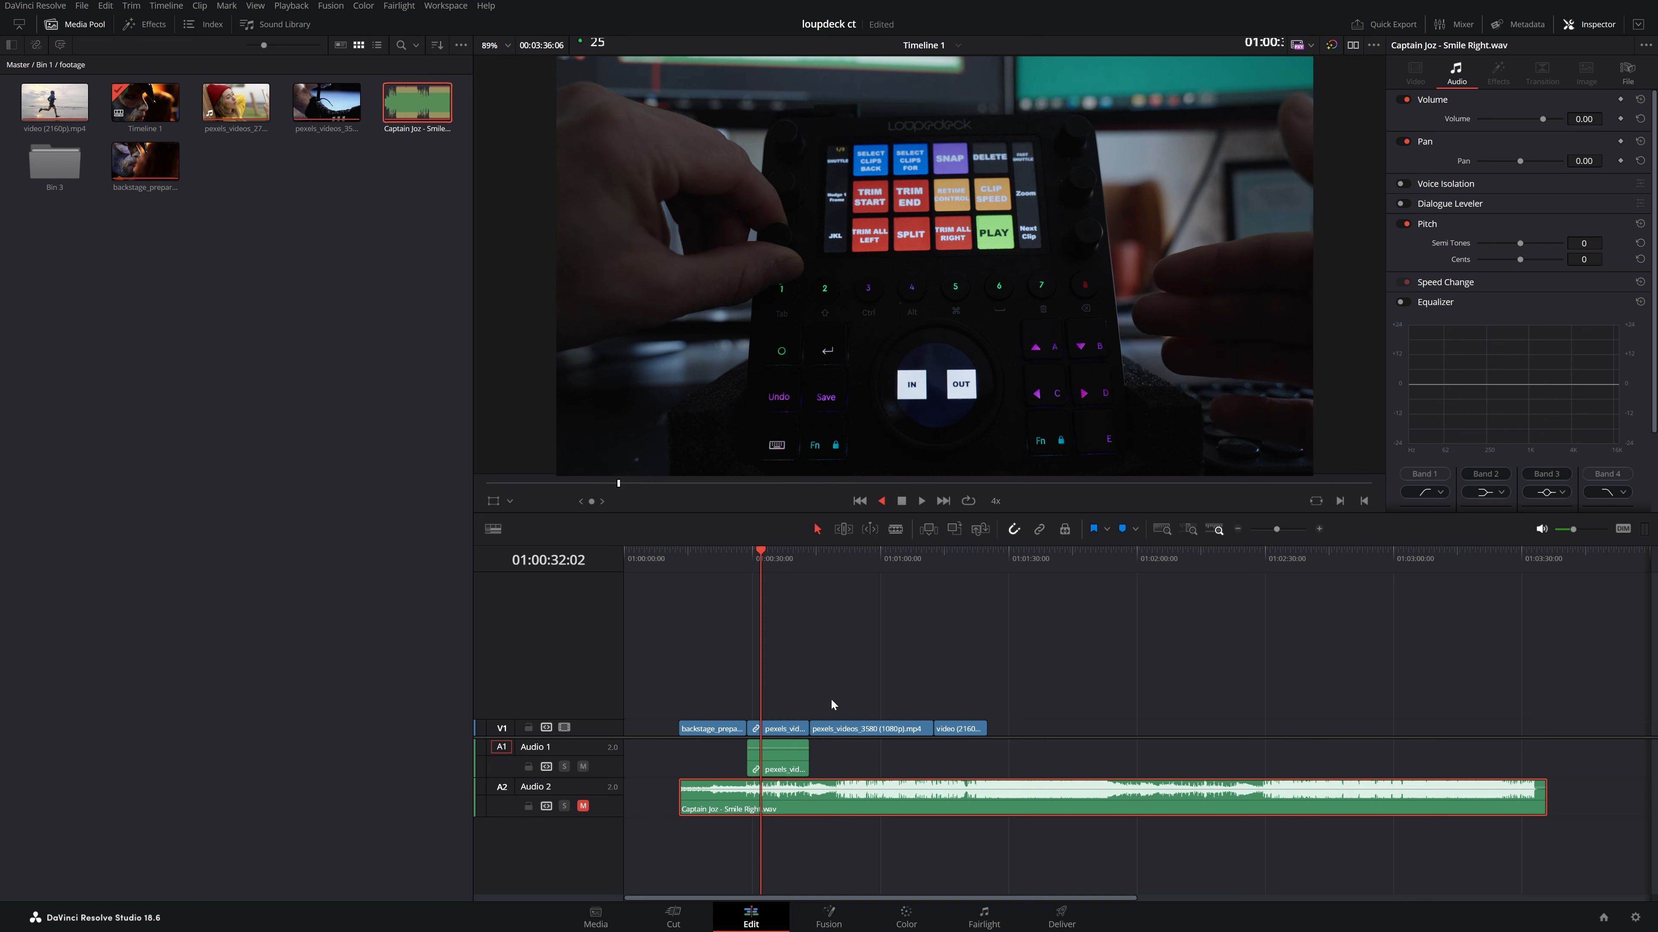
pyautogui.press('k')
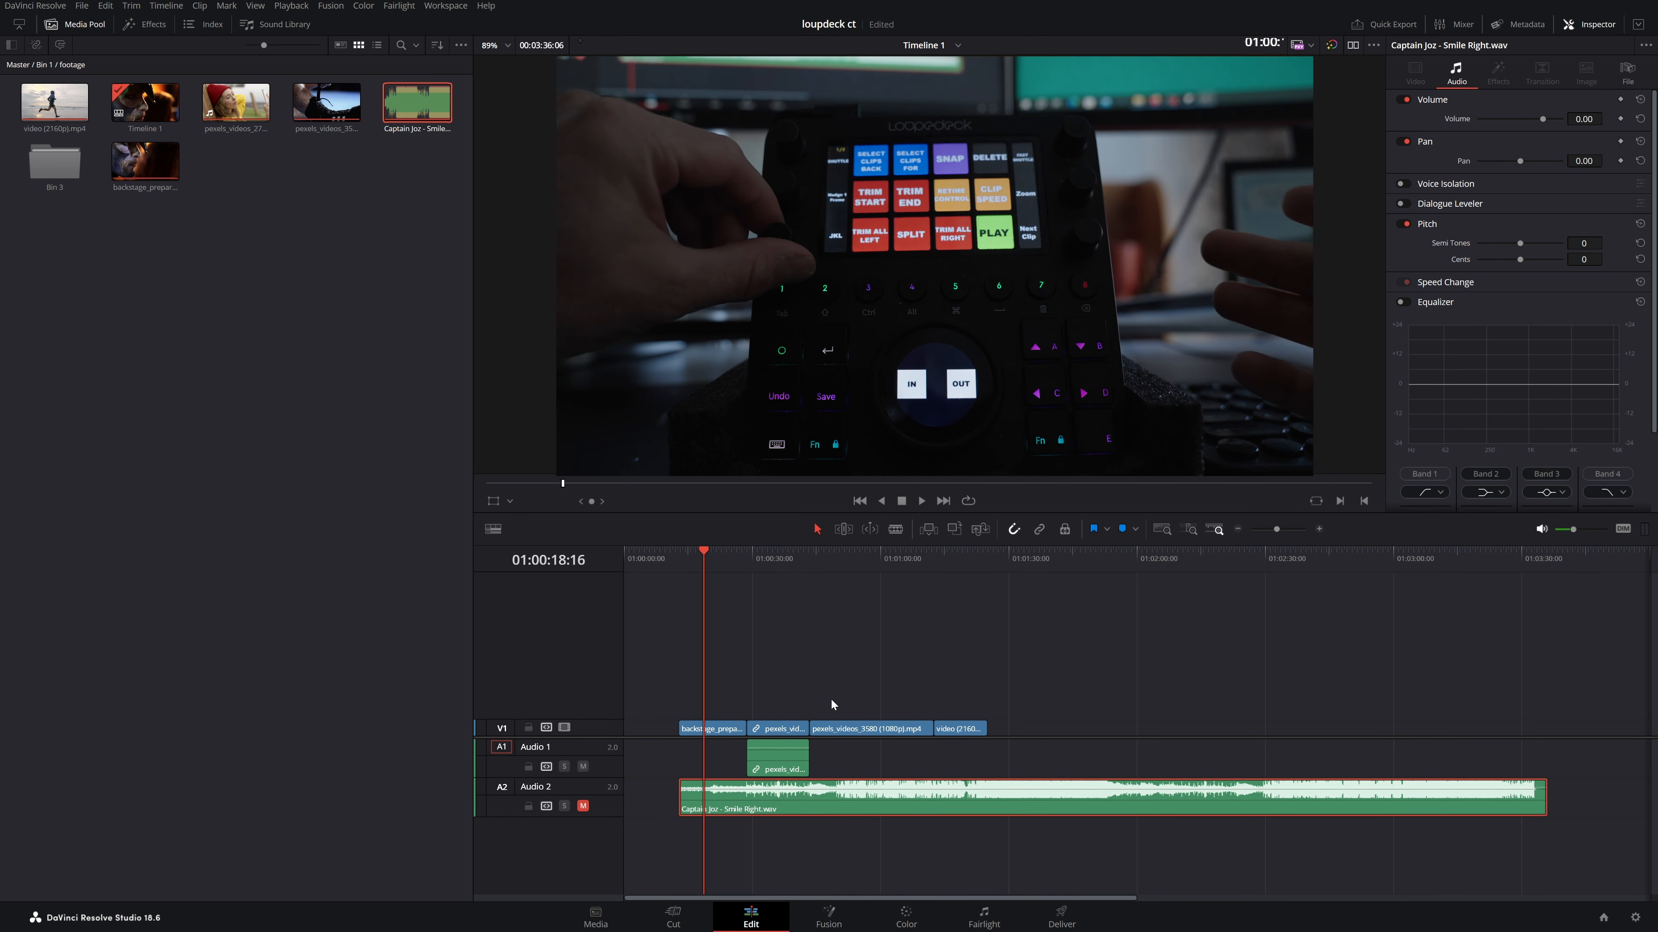
pyautogui.press('l')
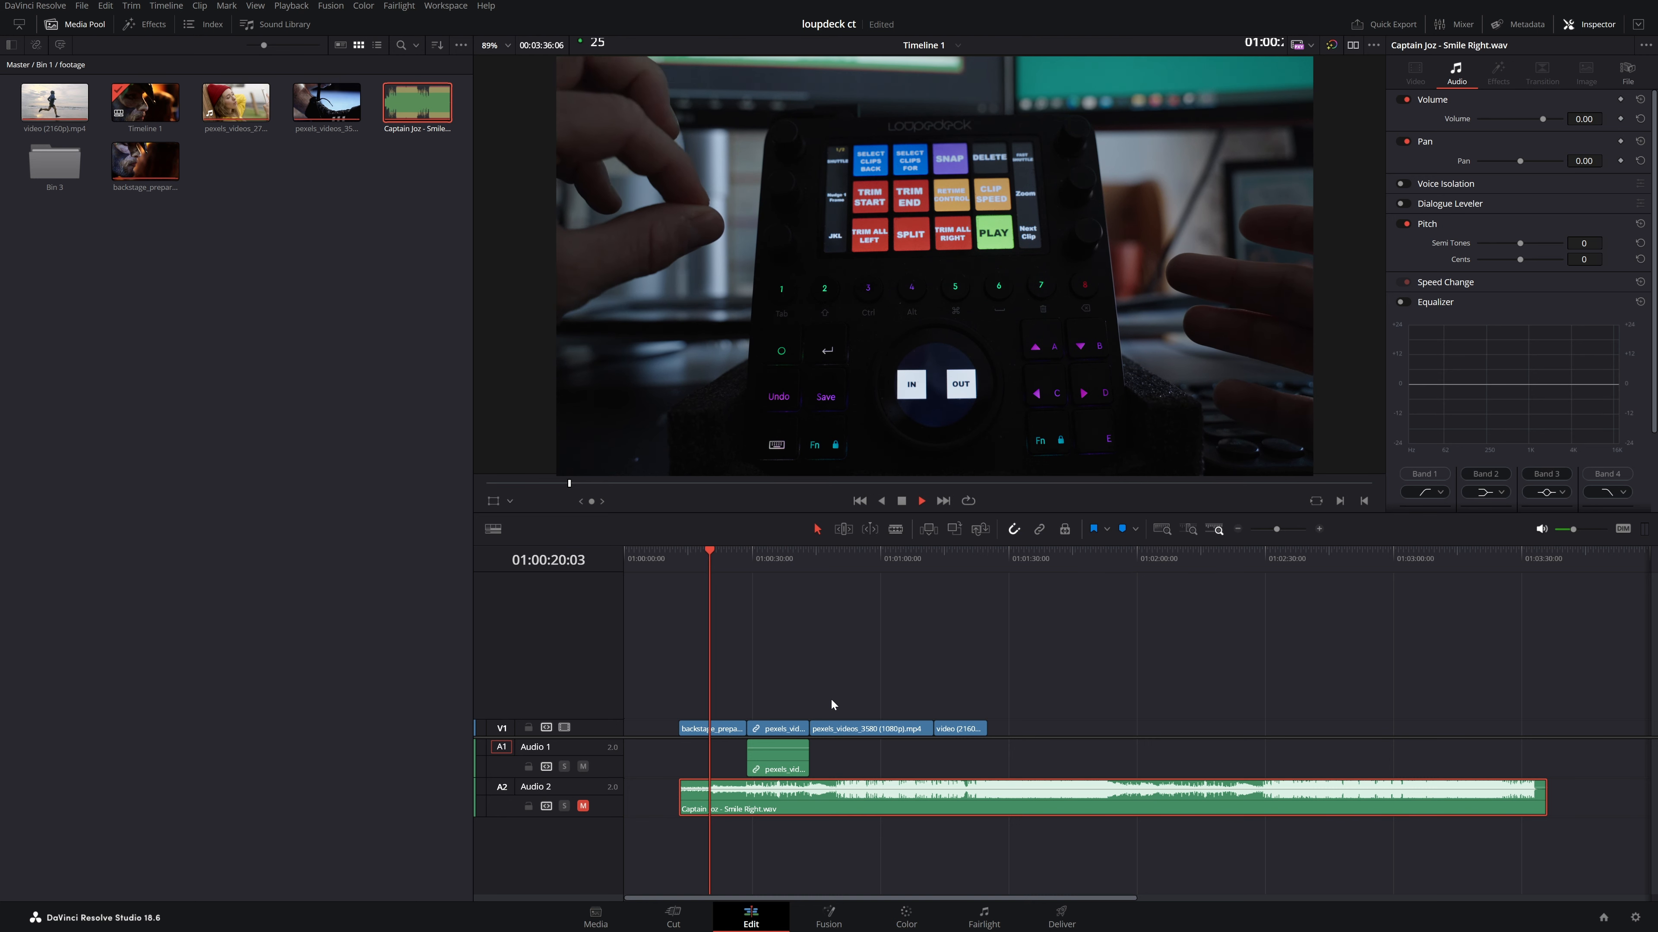
pyautogui.press('l')
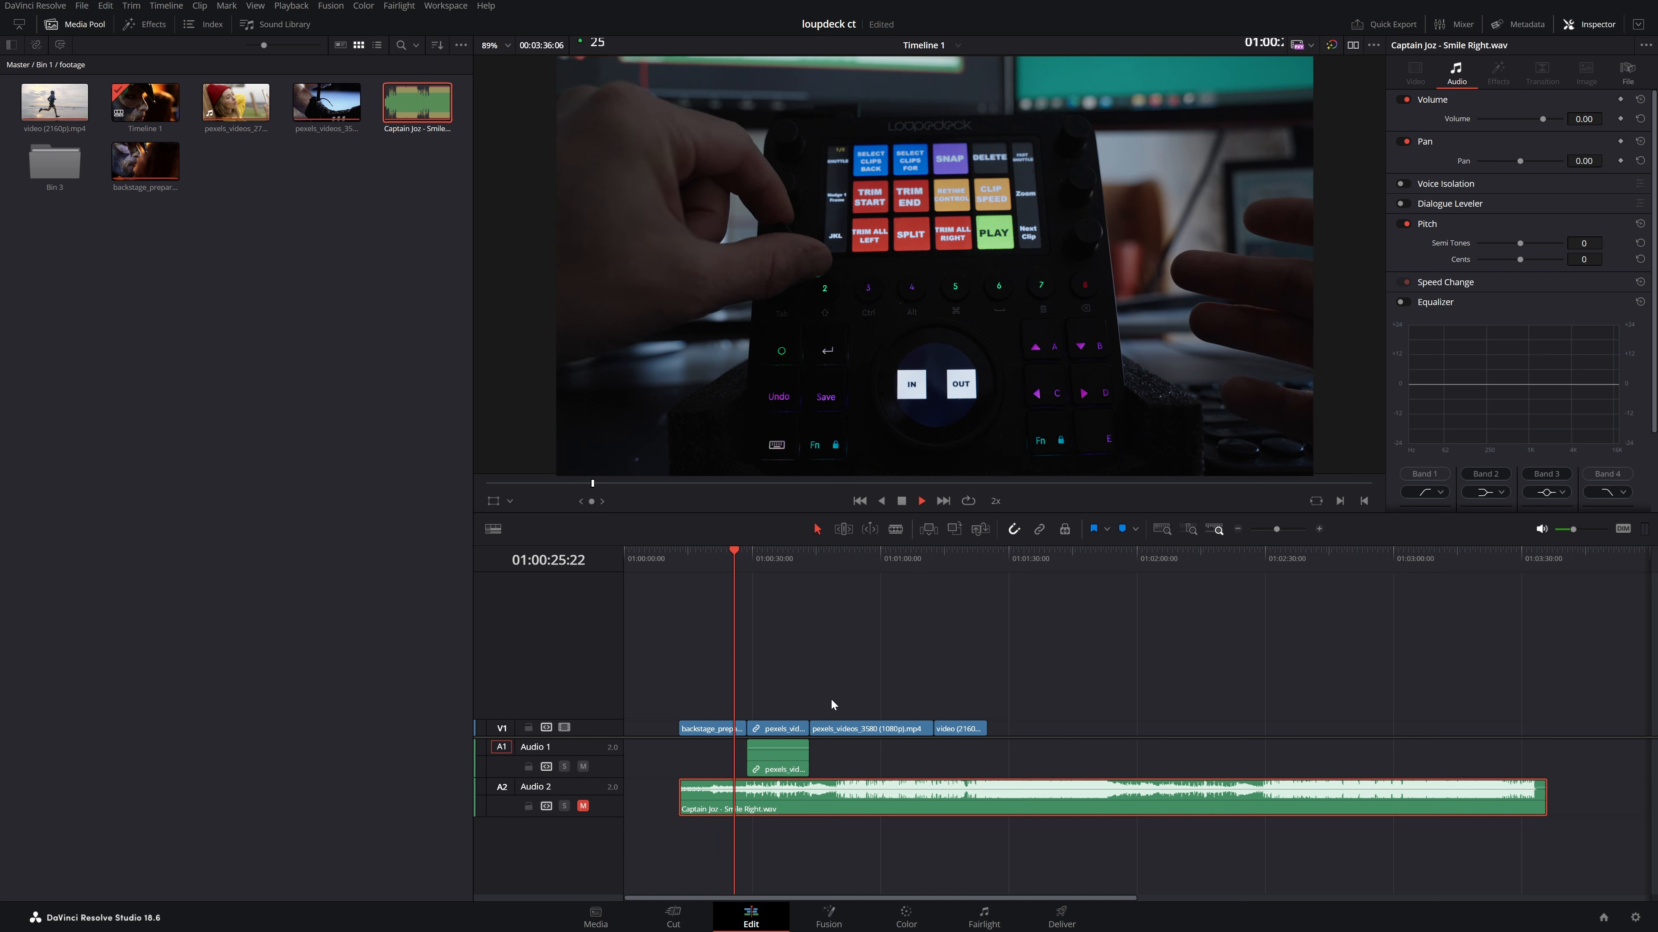
pyautogui.press('l')
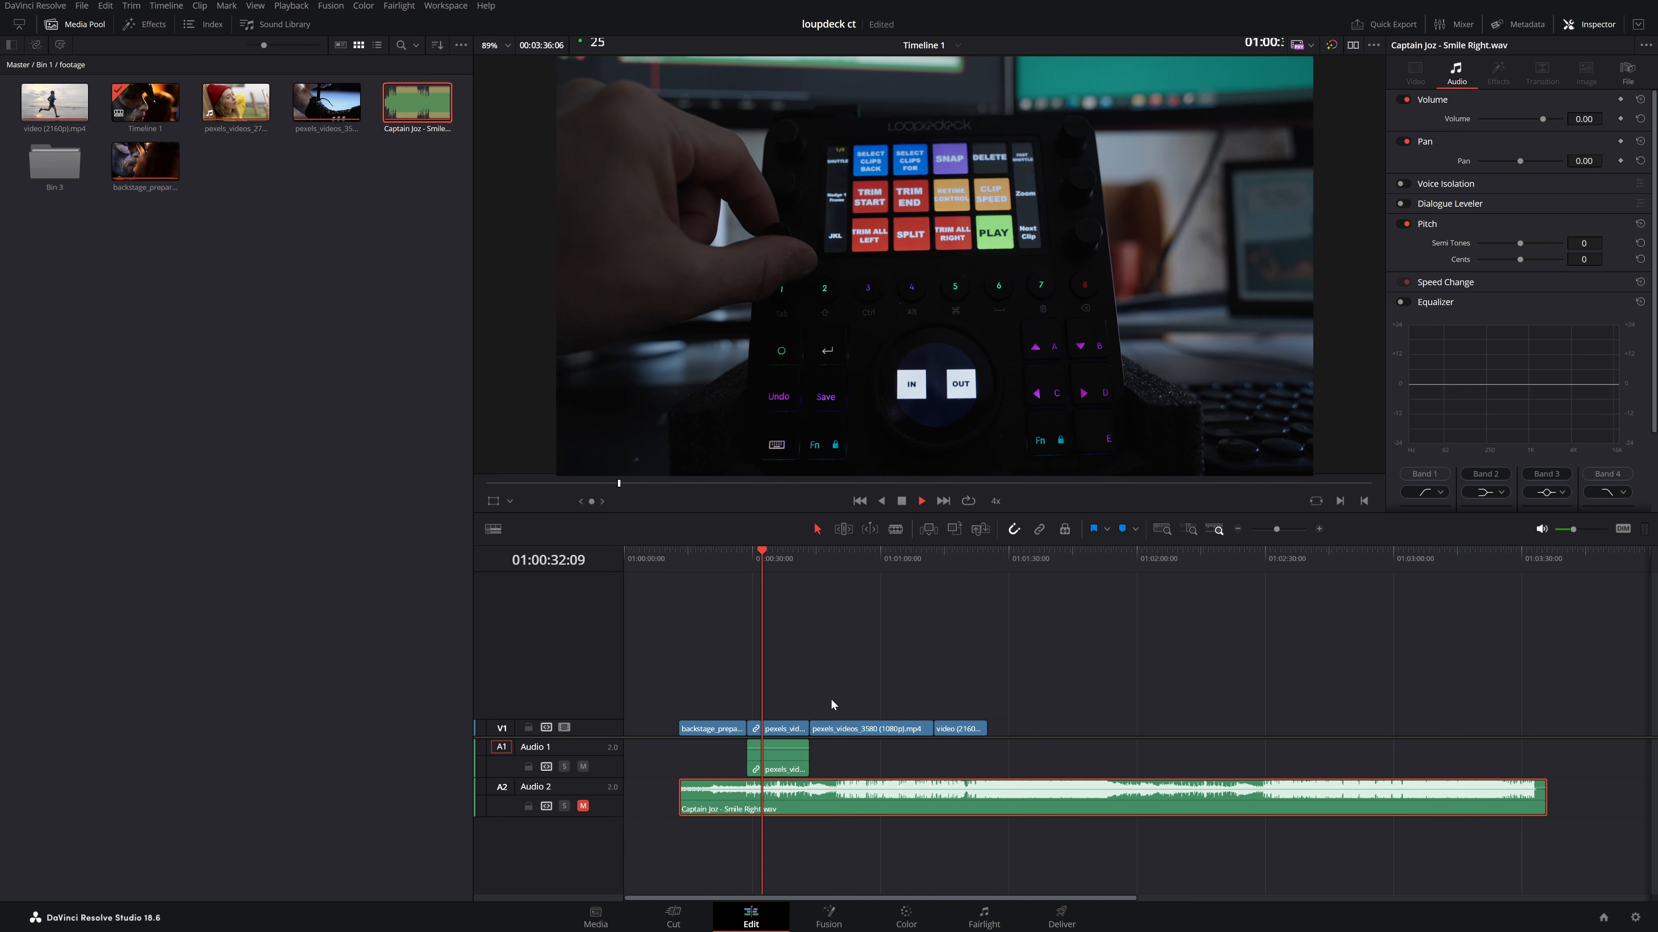
pyautogui.press('l')
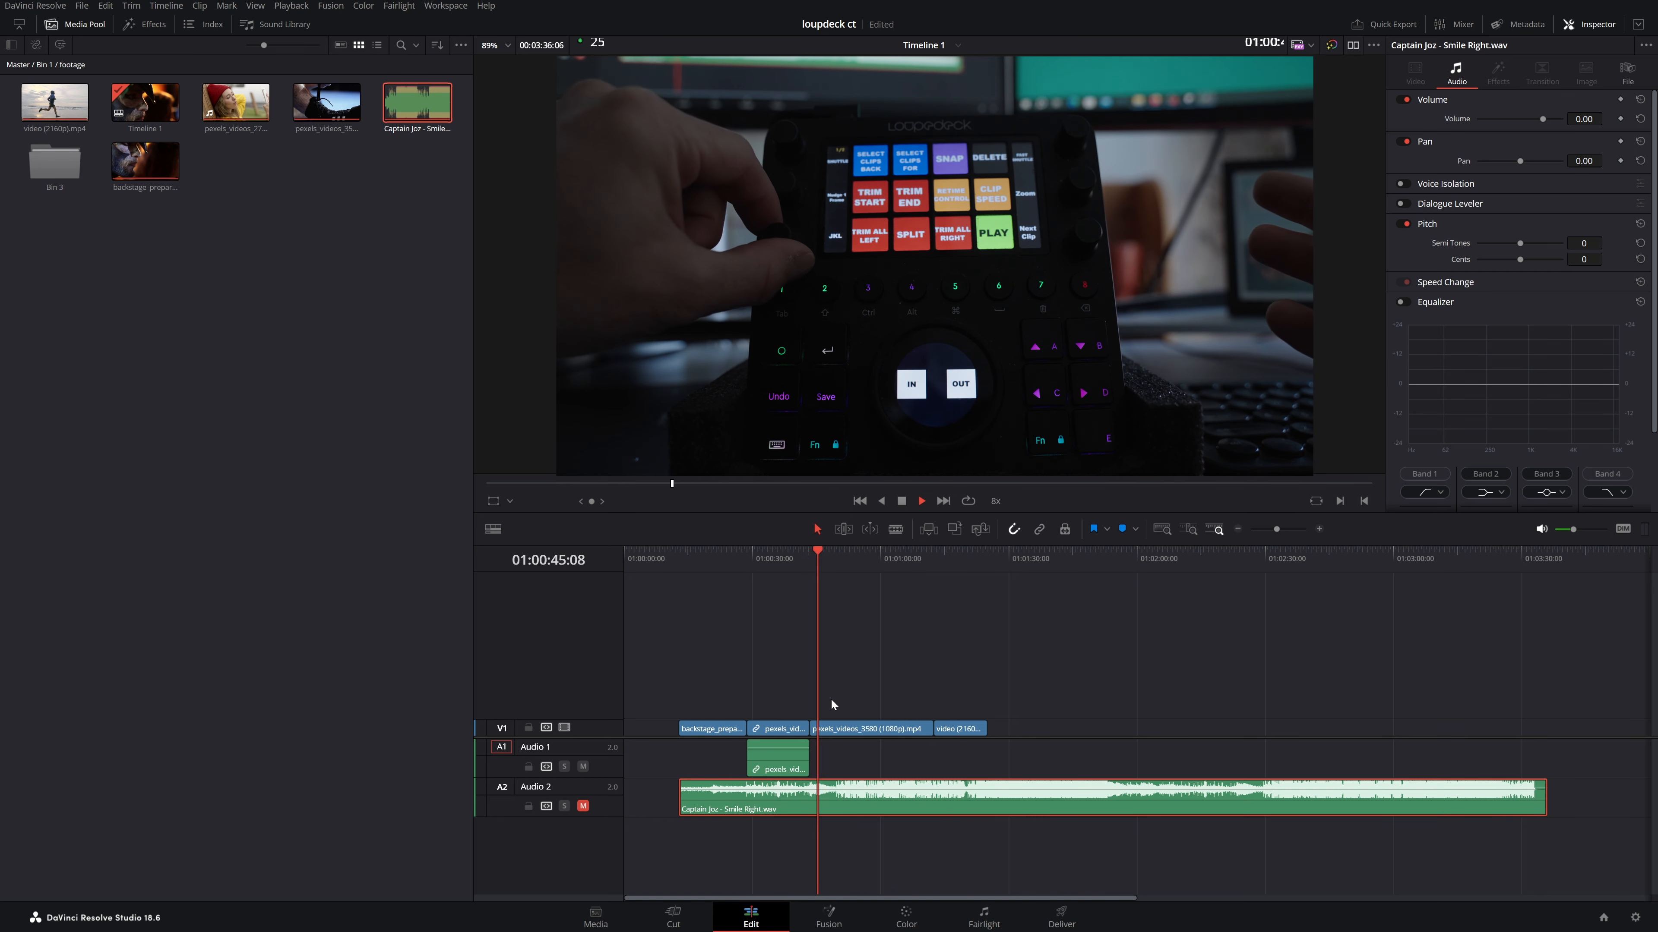
pyautogui.press('l')
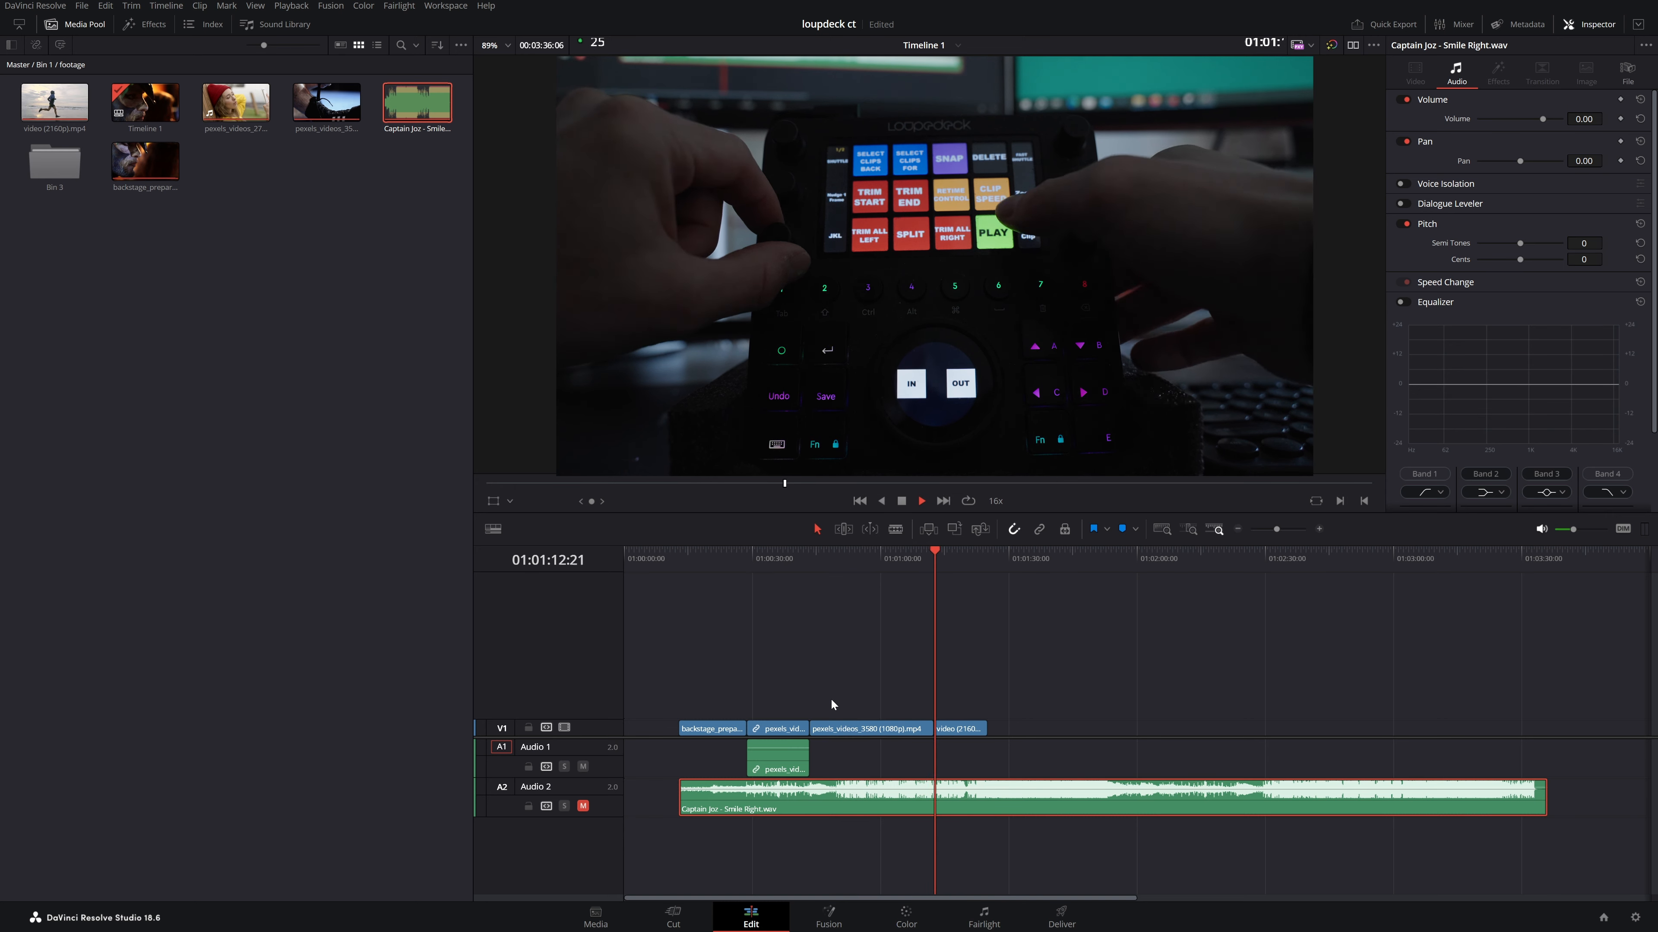
pyautogui.press('space')
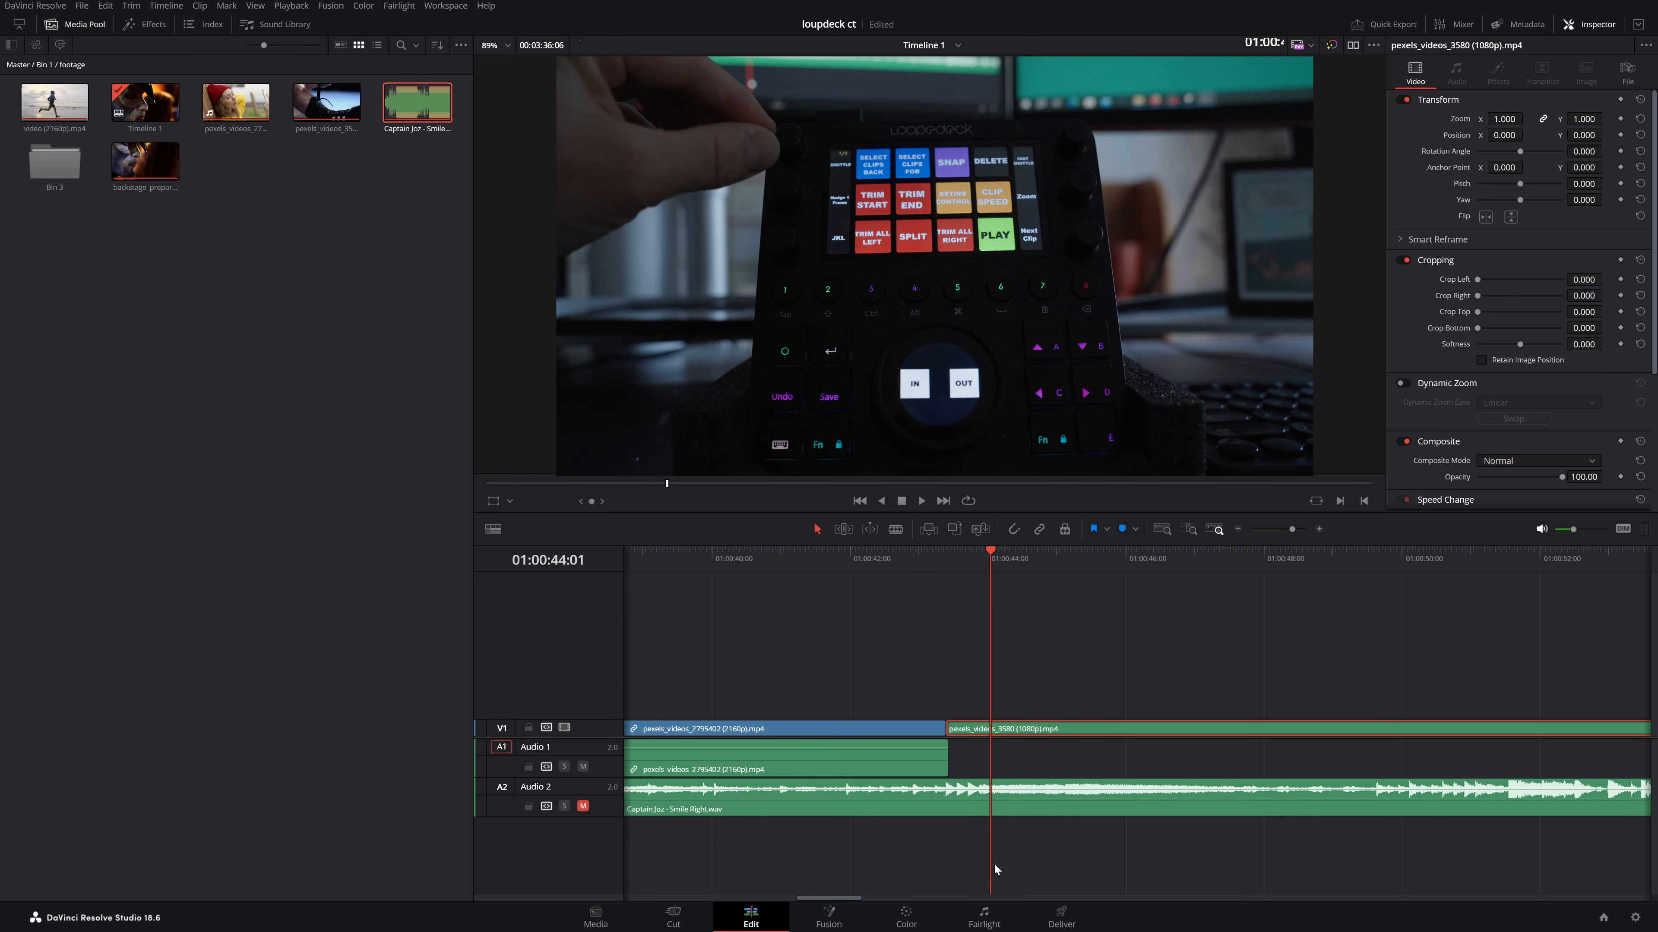
# - Nudge the pexels_videos_3580 (1080p).mp4 clip frame by frame about 14 frames earlier on V1
pyautogui.press(',')
pyautogui.press(',')
pyautogui.press(',')
pyautogui.press(',')
pyautogui.press(',')
pyautogui.press(',')
pyautogui.press(',')
pyautogui.press(',')
pyautogui.press(',')
pyautogui.press(',')
pyautogui.press(',')
pyautogui.press(',')
pyautogui.press(',')
pyautogui.press(',')
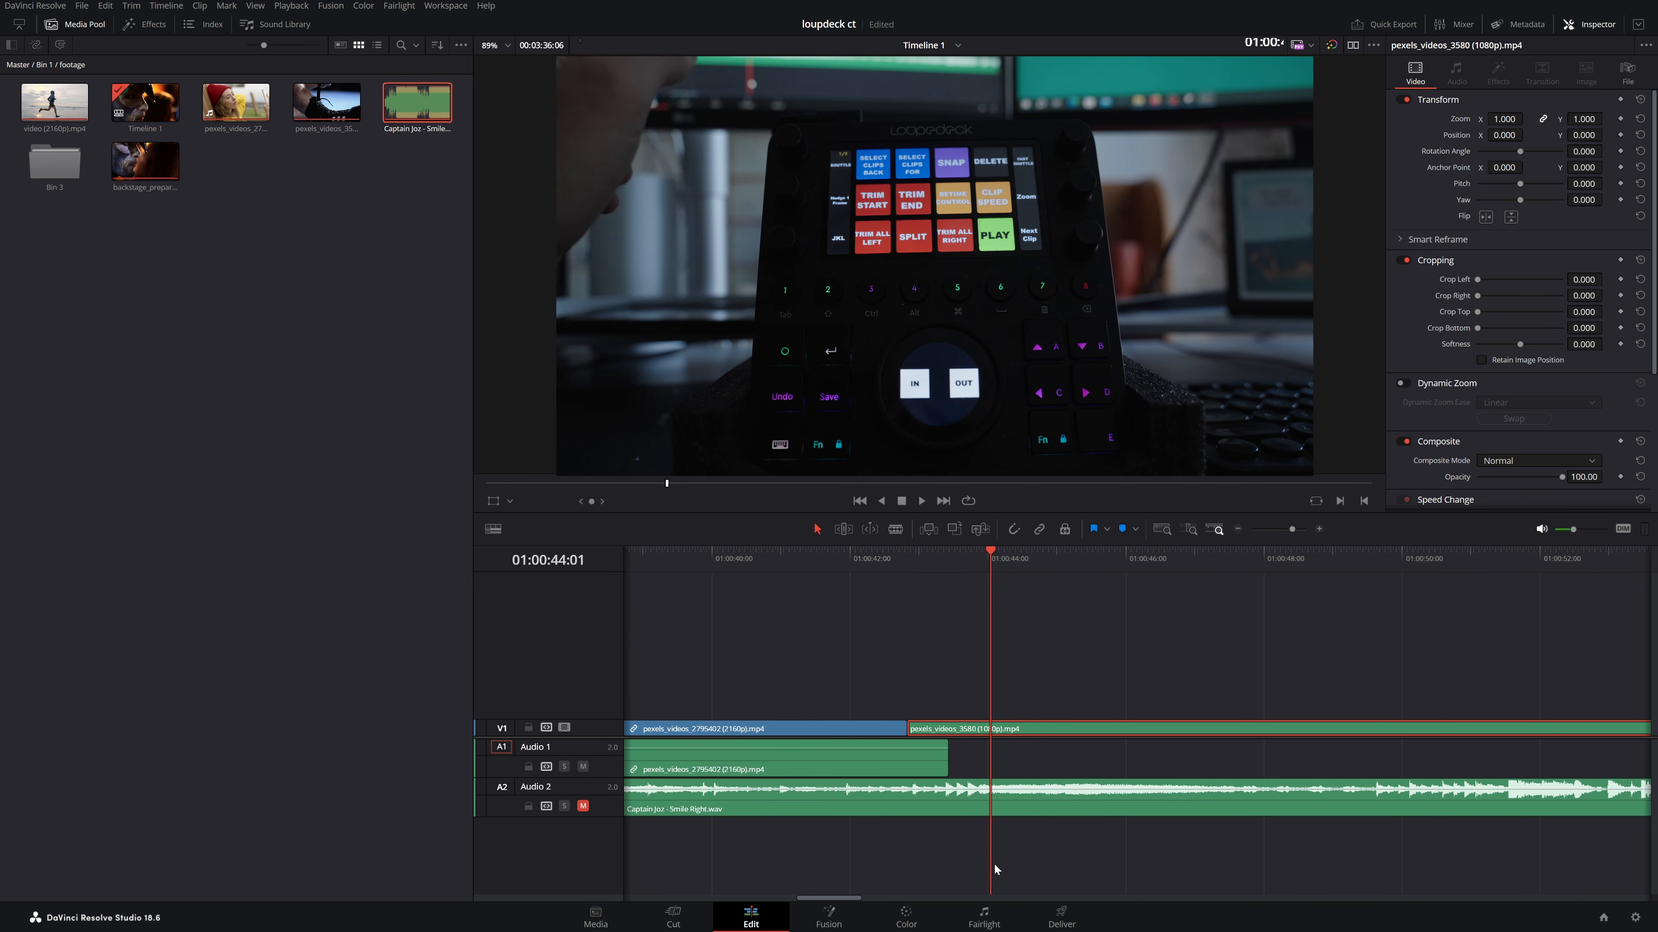
# - Nudge the pexels_videos_3580 (1080p).mp4 clip frame by frame back toward its original position on V1
pyautogui.press('.')
pyautogui.press('.')
pyautogui.press('.')
pyautogui.press('.')
pyautogui.press('.')
pyautogui.press('.')
pyautogui.press('.')
pyautogui.press('.')
pyautogui.press('.')
pyautogui.press('.')
pyautogui.press('.')
pyautogui.press('.')
pyautogui.press('.')
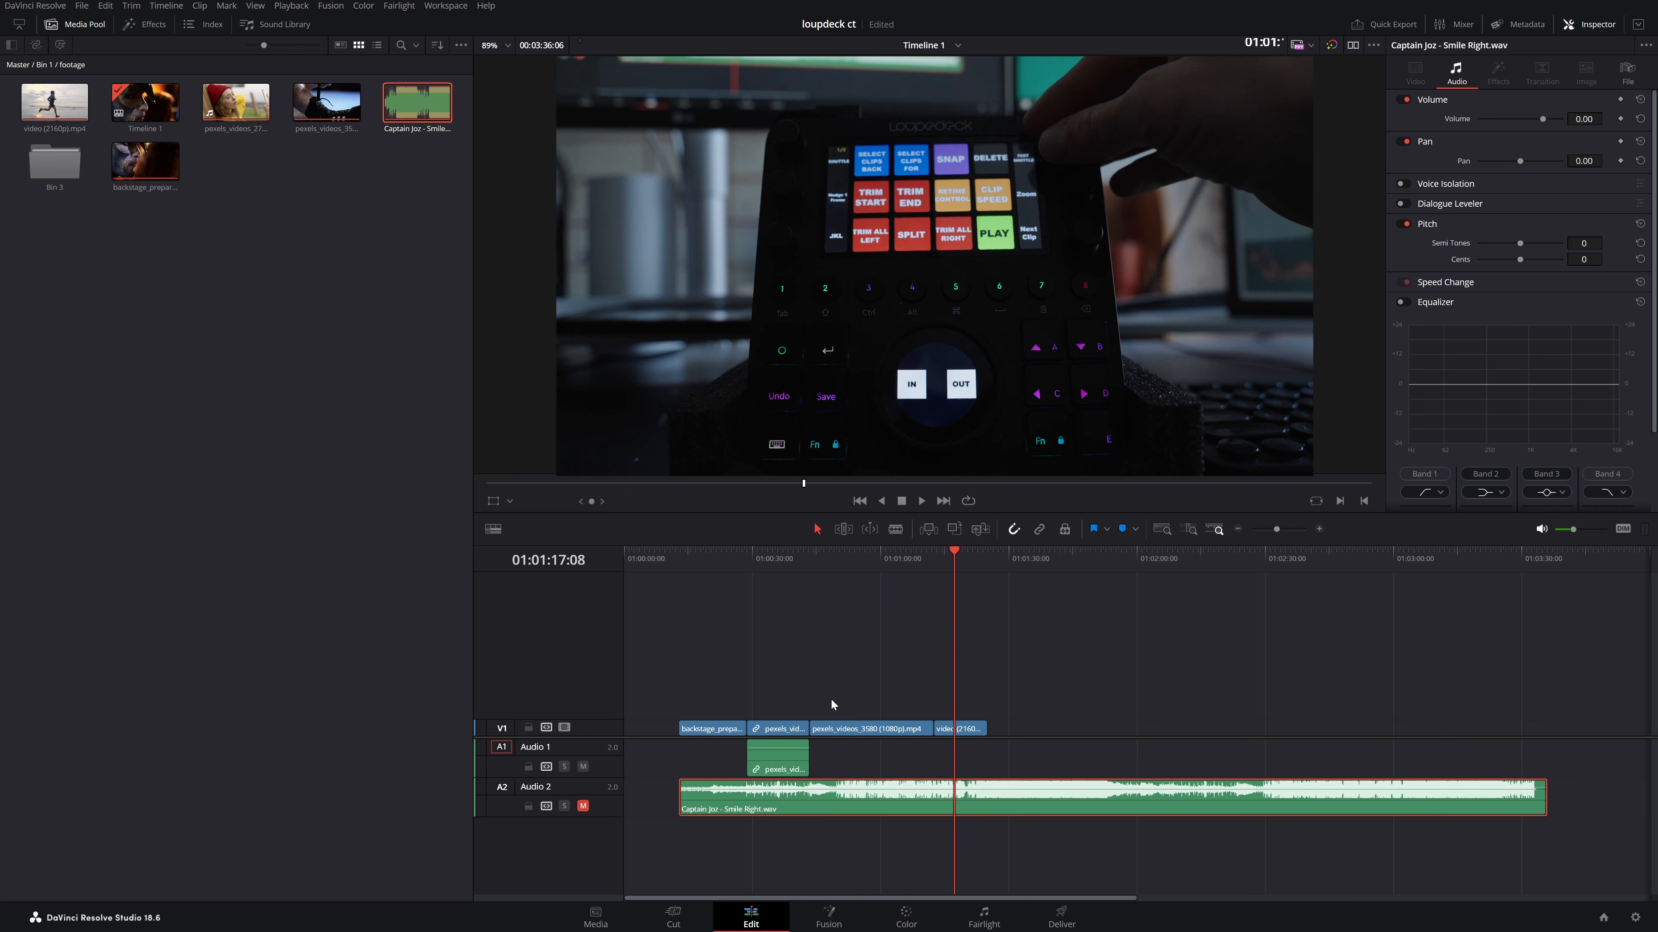
# - Move the playhead back in one-second jumps to 01:01:06:08, within the pexels_videos_3580 (1080p).mp4 clip
pyautogui.hotkey('shift', 'Left')
pyautogui.hotkey('shift', 'Left')
pyautogui.hotkey('shift', 'Left')
pyautogui.hotkey('shift', 'Left')
pyautogui.hotkey('shift', 'Left')
pyautogui.hotkey('shift', 'Left')
pyautogui.hotkey('shift', 'Left')
pyautogui.hotkey('shift', 'Left')
pyautogui.hotkey('shift', 'Left')
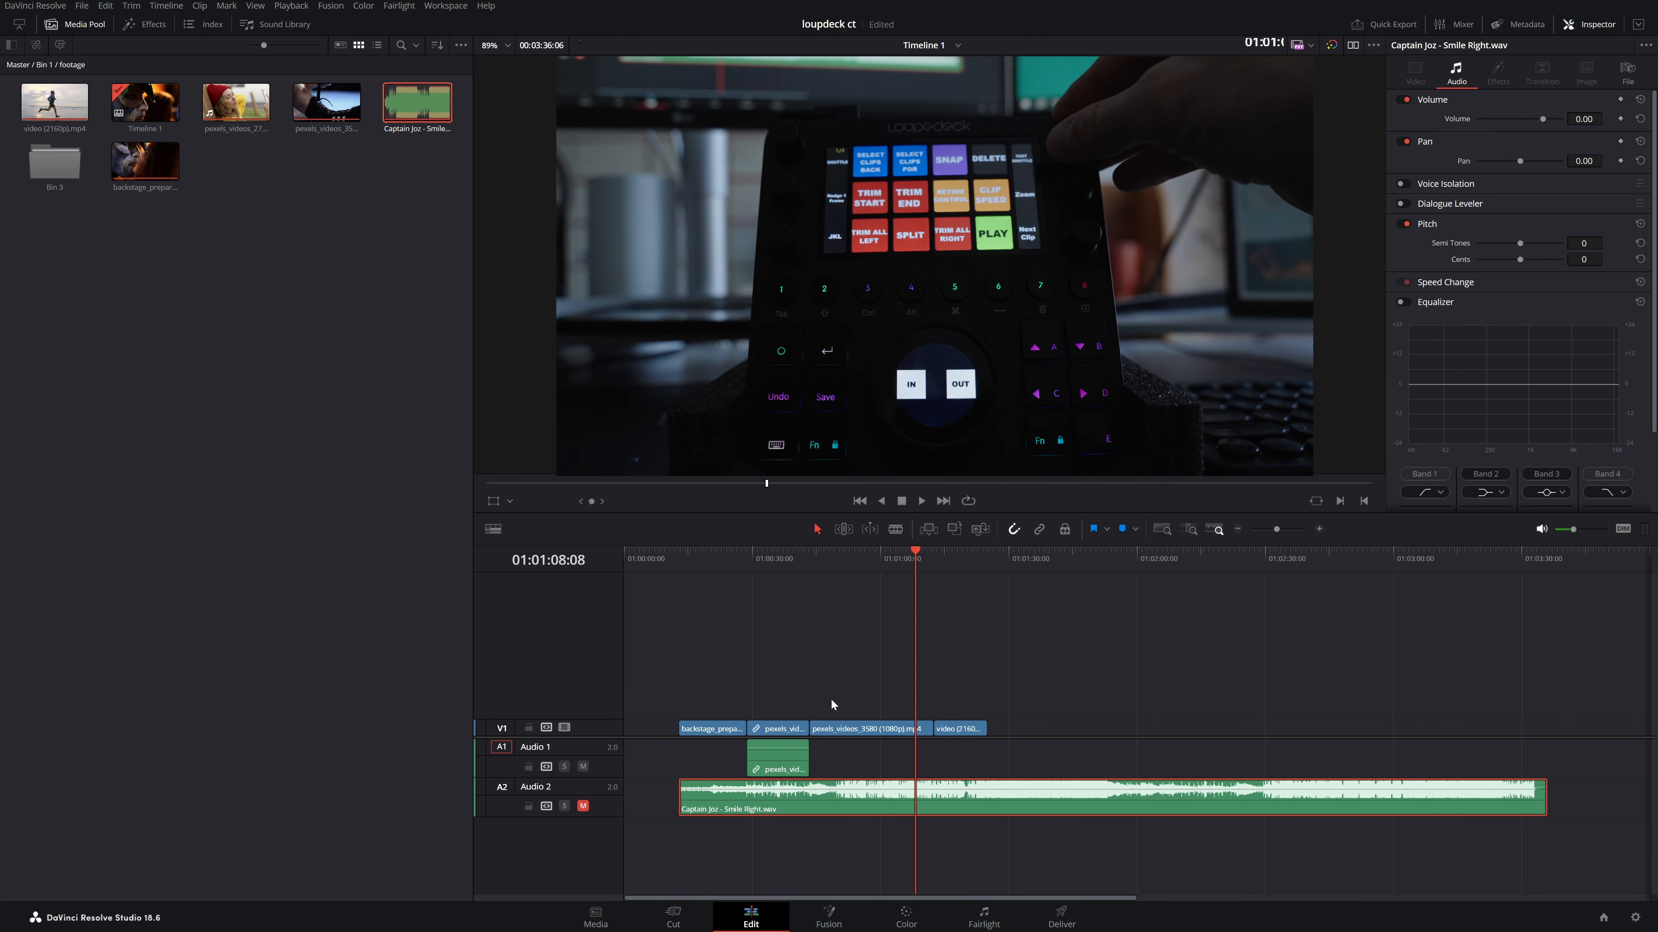
pyautogui.hotkey('shift', 'Left')
pyautogui.hotkey('shift', 'Left')
# - Try pink, orange and purple clip colors on pexels_videos_3580 (1080p).mp4, settle on green, and save the project
pyautogui.click(836, 731)
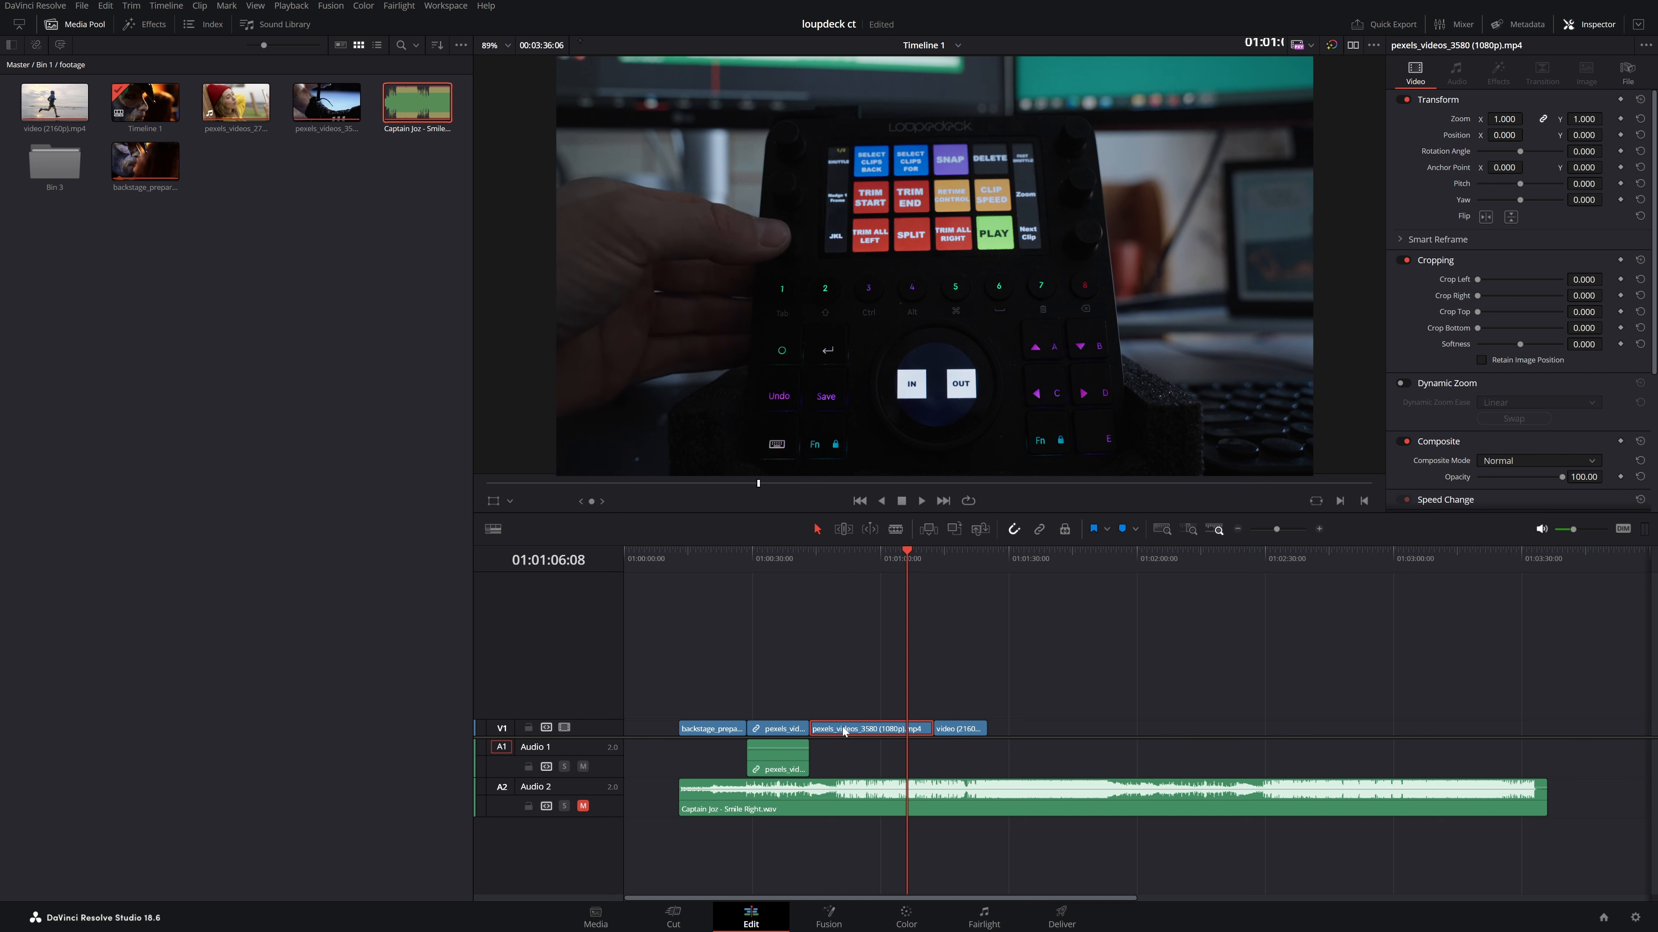
pyautogui.hotkey('ctrl', 'shift', 'p')
pyautogui.hotkey('ctrl', 's')
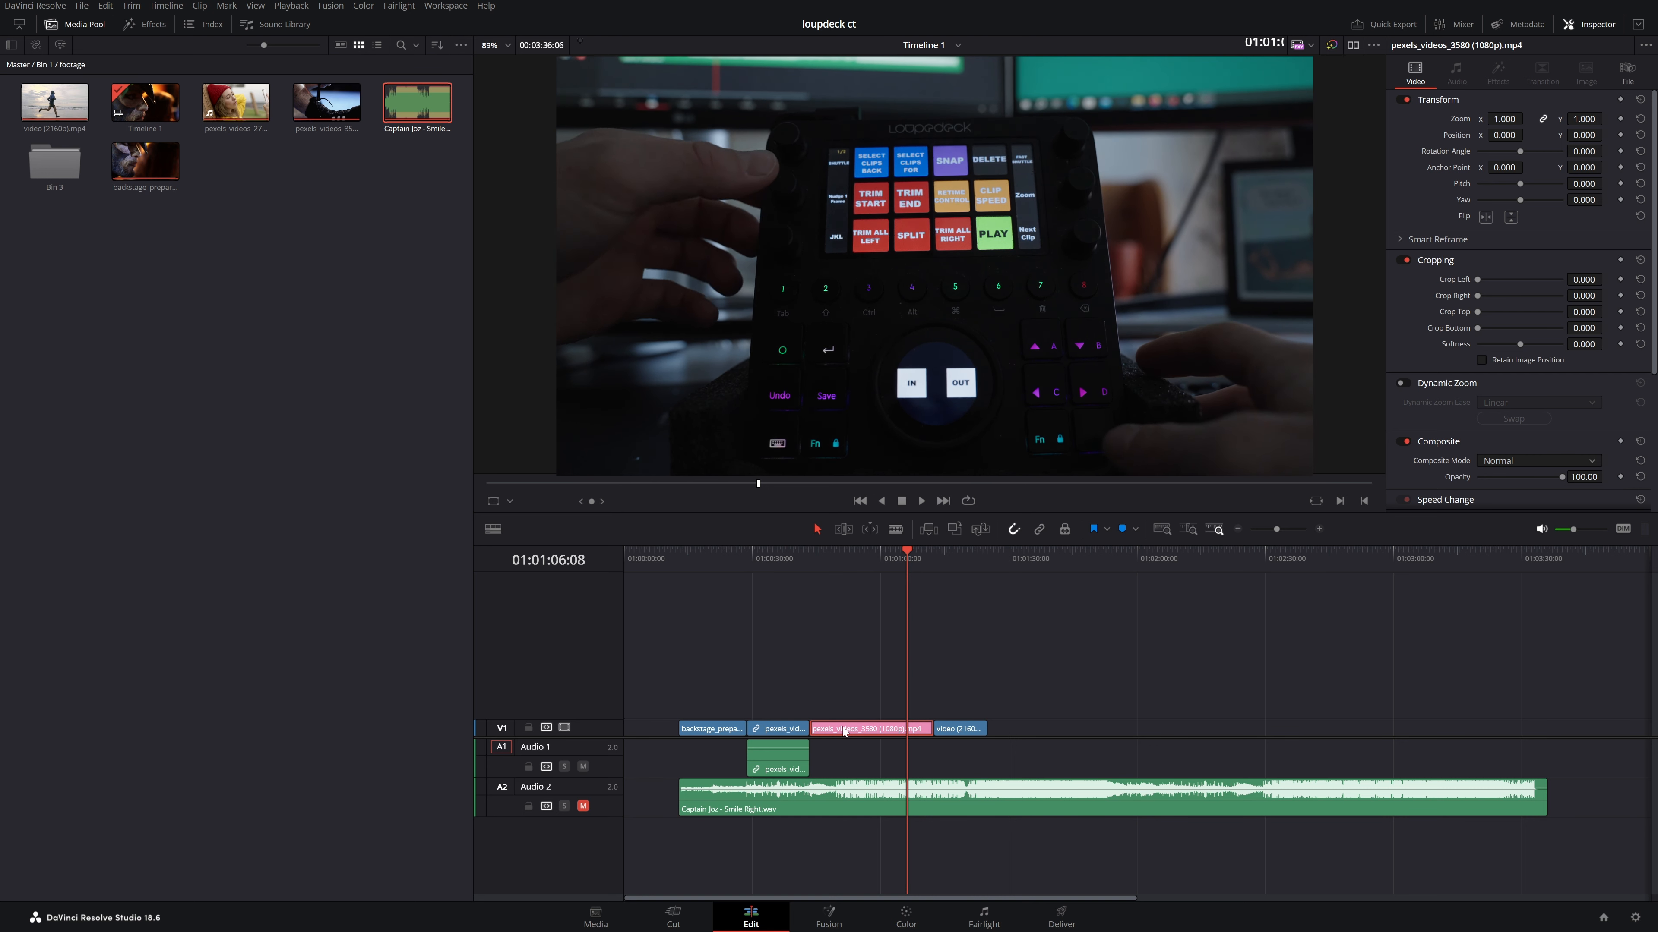
pyautogui.hotkey('ctrl', 'shift', 'y')
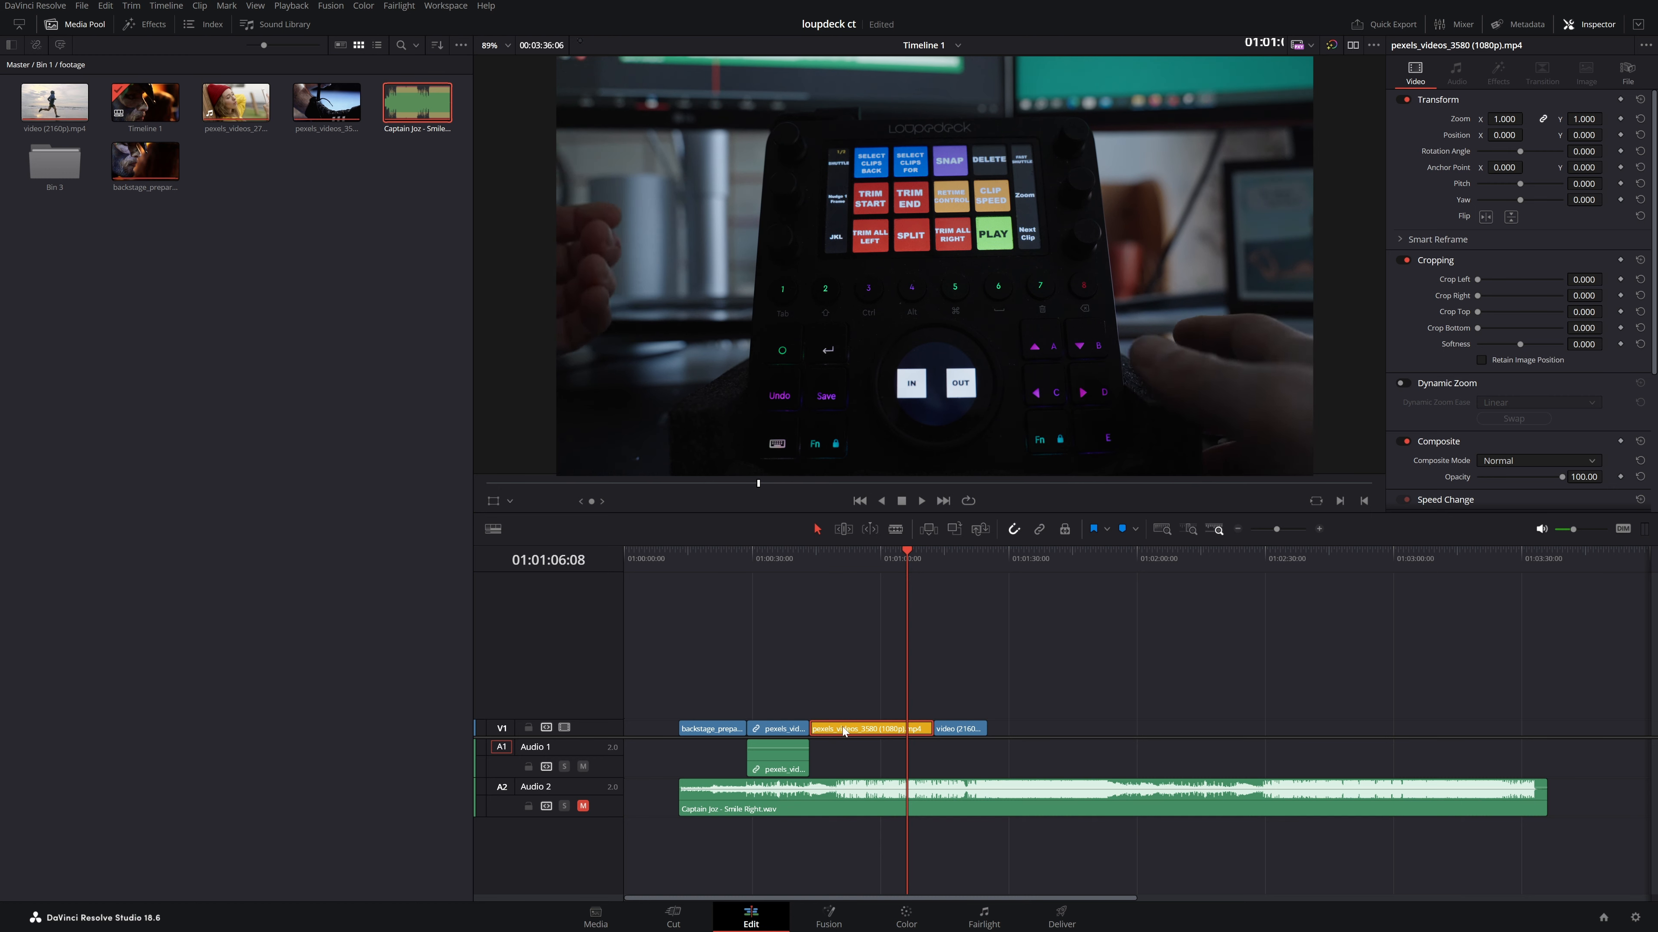
pyautogui.hotkey('ctrl', 'z')
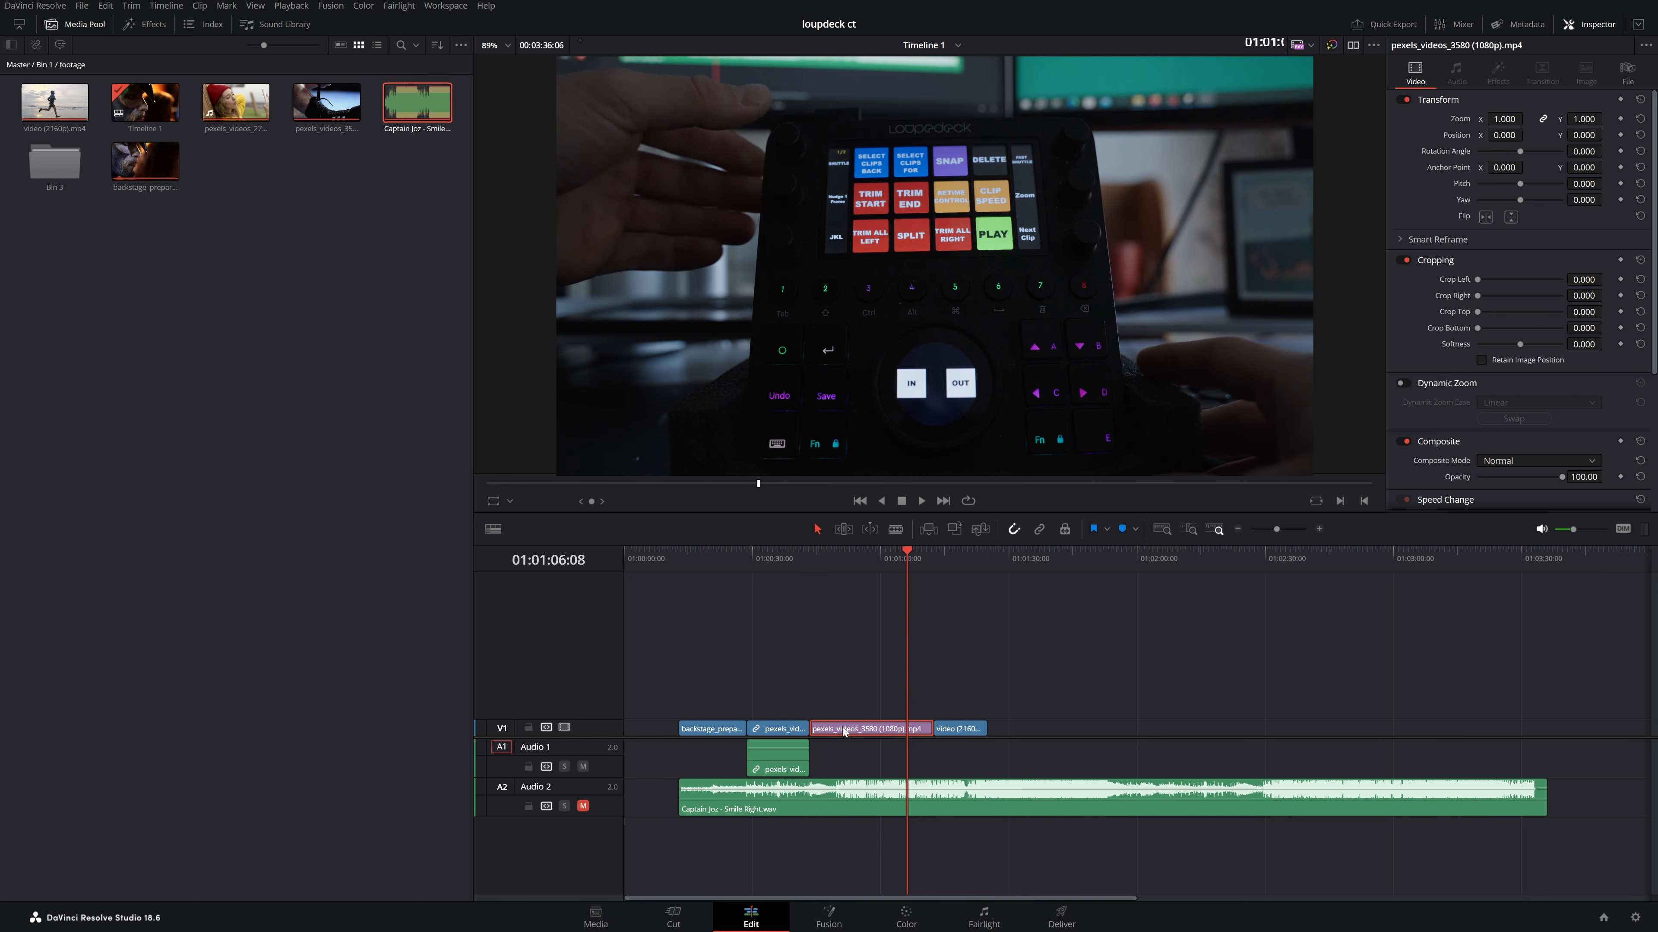
pyautogui.hotkey('ctrl', 's')
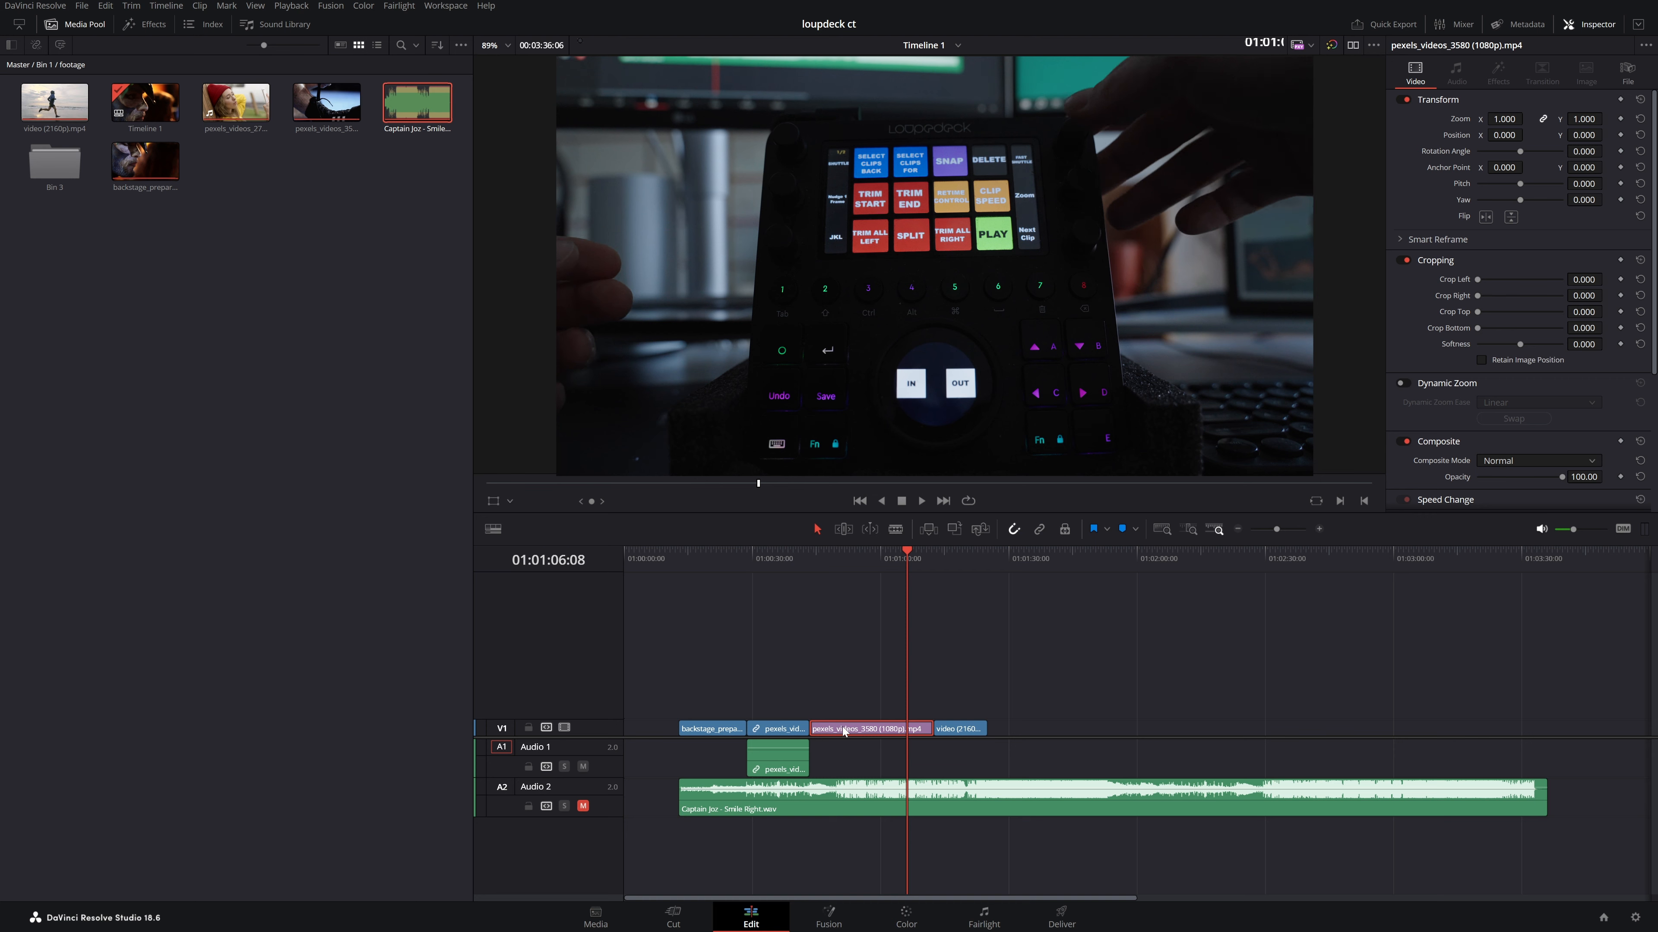
pyautogui.hotkey('ctrl', 'z')
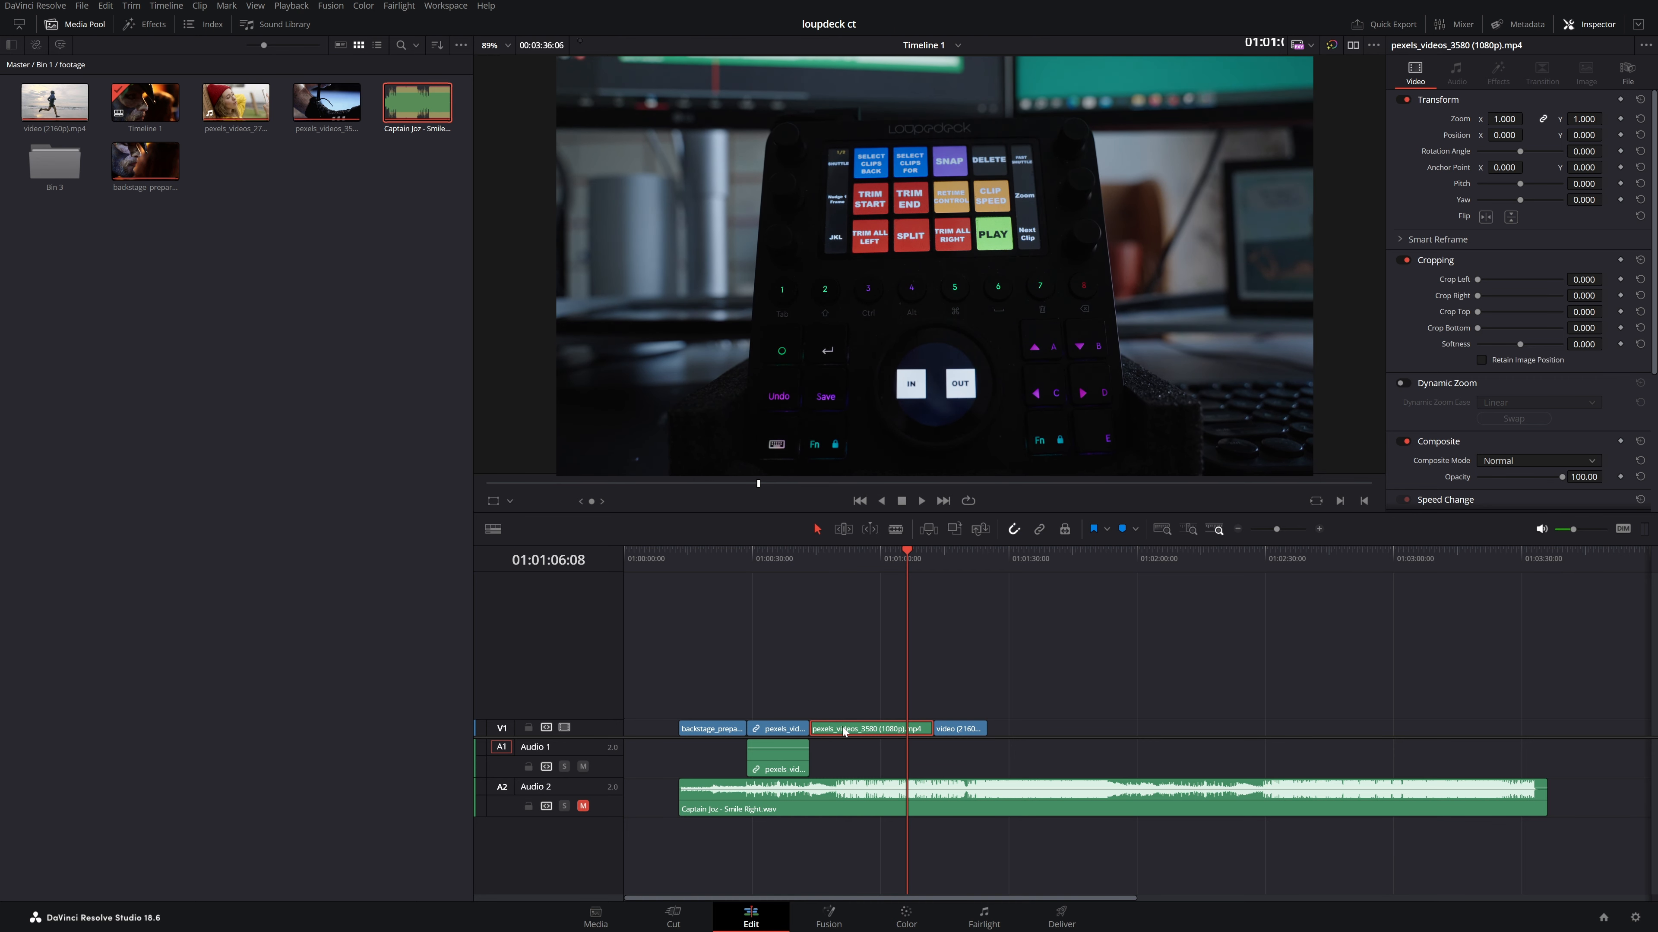
pyautogui.hotkey('ctrl', 's')
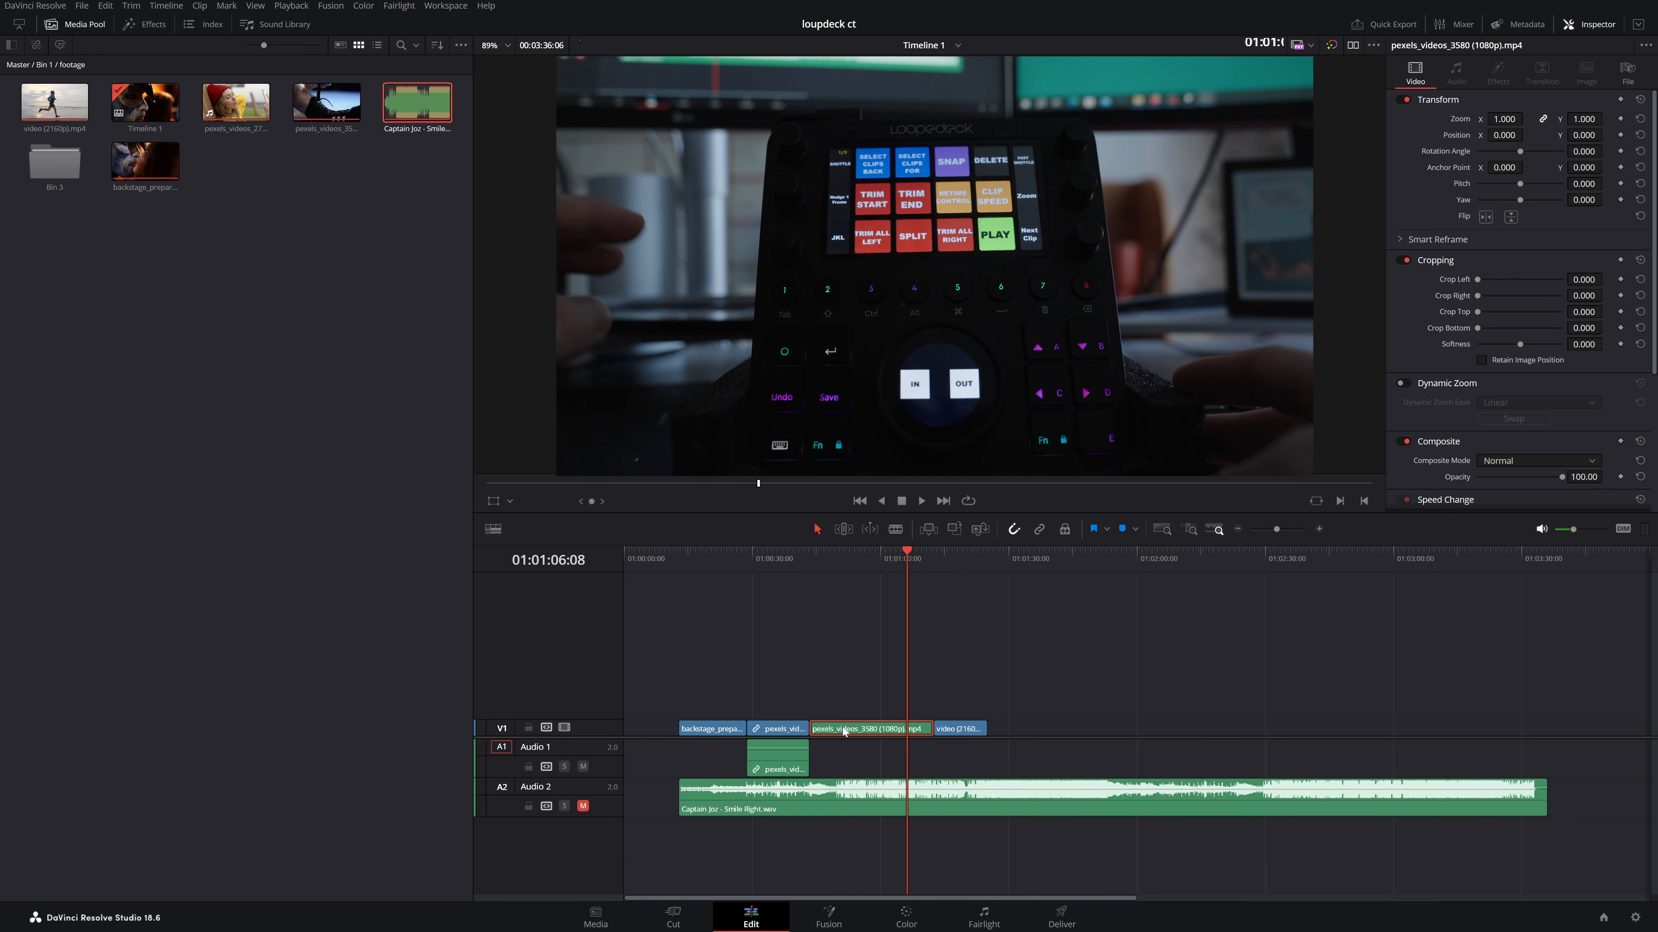
# - Place the playhead beyond the last video clip at 01:01:35:18 and select the clips backward from there
pyautogui.click(688, 617)
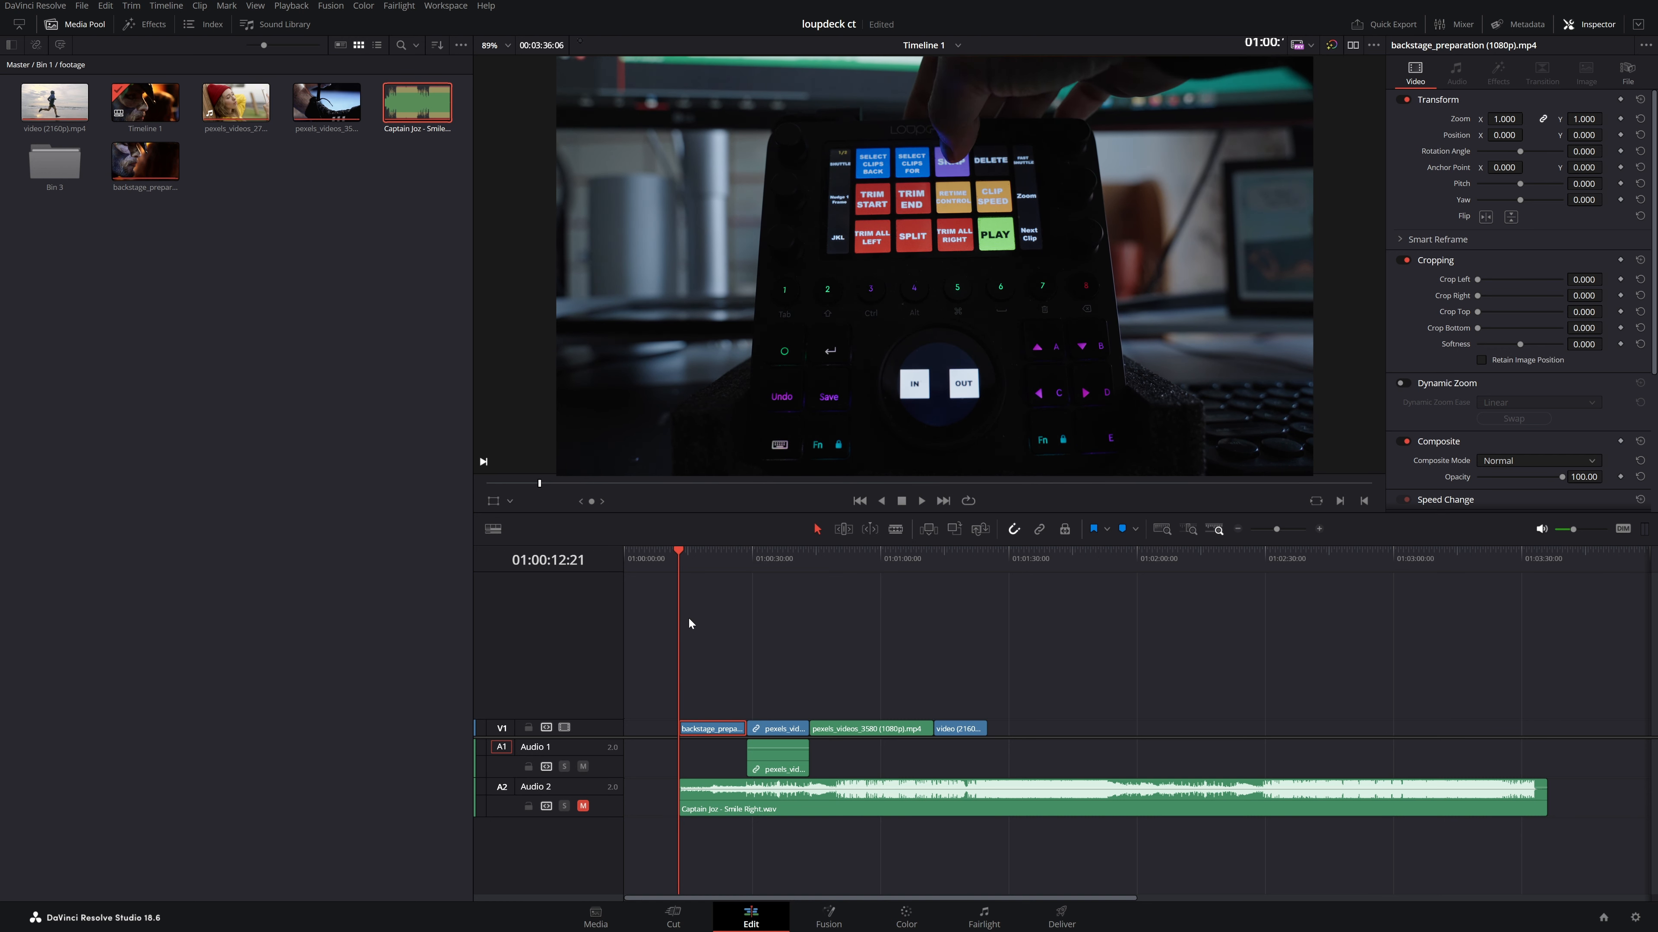
pyautogui.click(1032, 653)
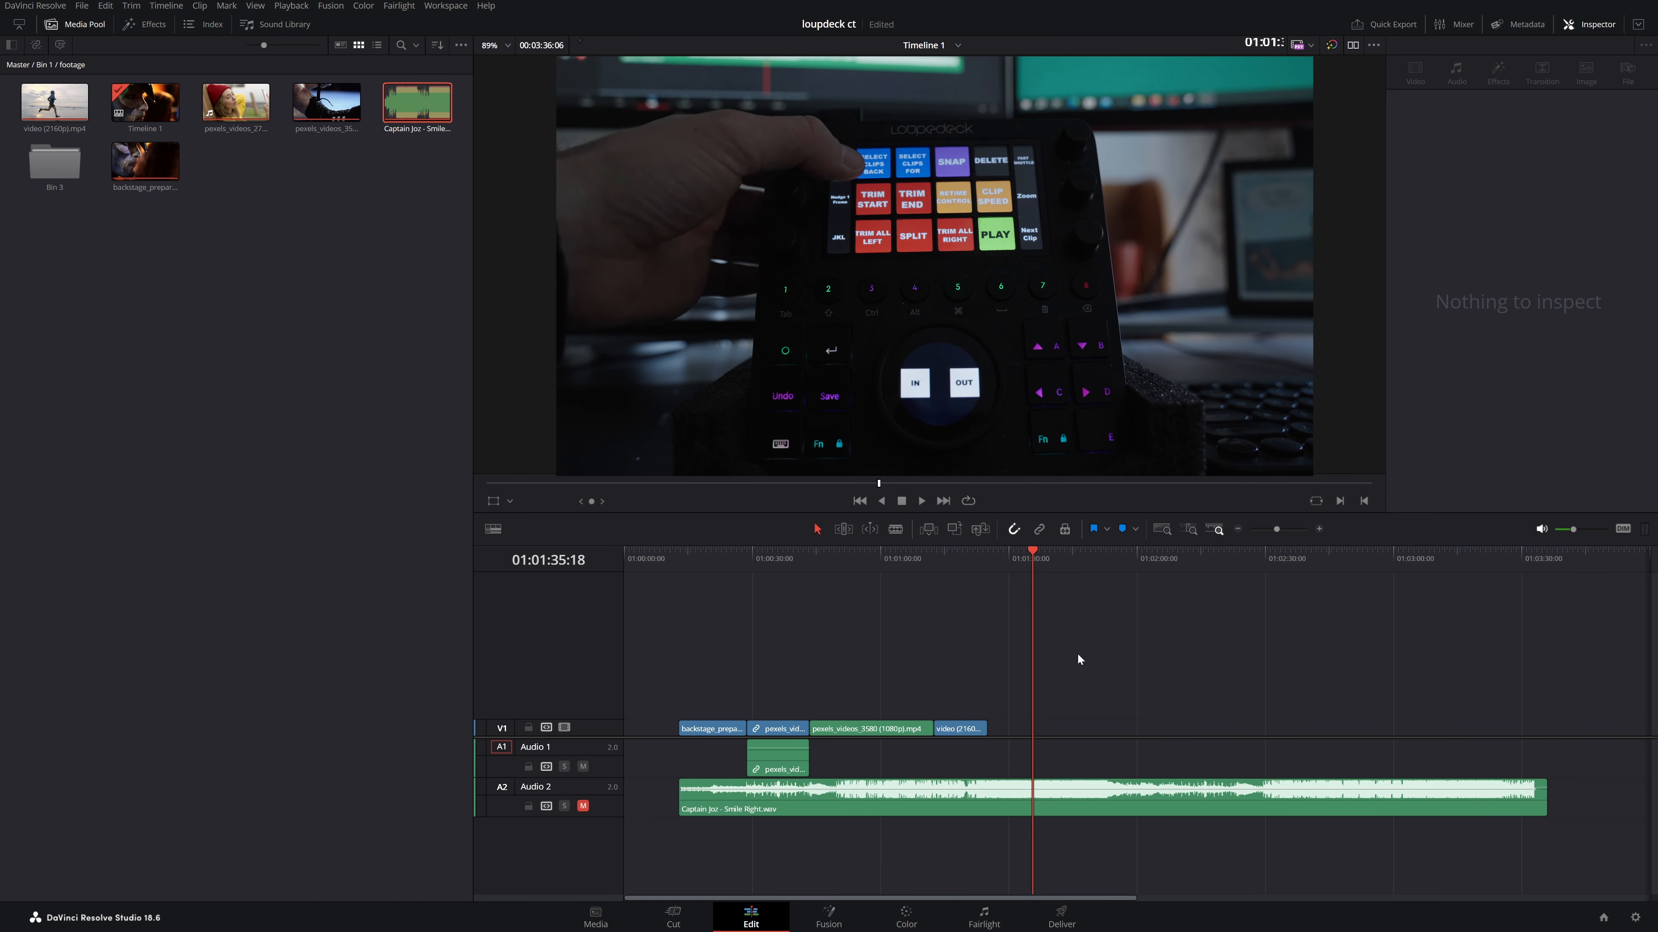
pyautogui.hotkey('ctrl', 'alt', 'y')
# - Place the playhead at 01:01:23:15 and move the video (2160p).mp4 clip about 3 seconds later on V1 with snapping off
pyautogui.click(997, 619)
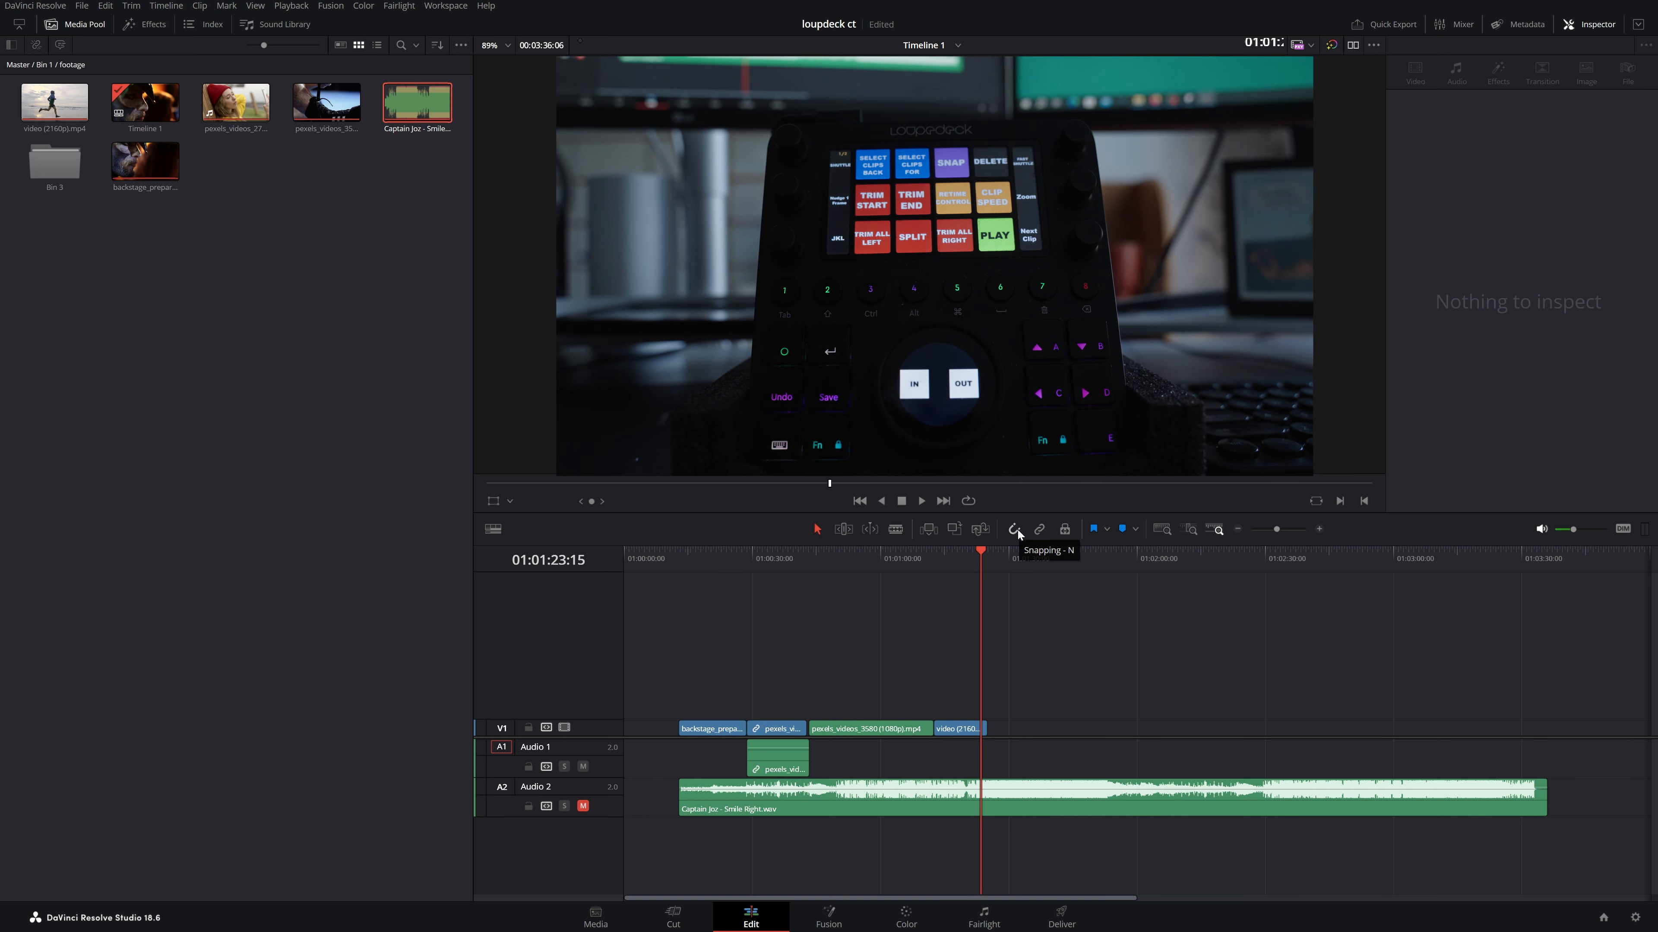
pyautogui.click(958, 729)
pyautogui.moveTo(968, 729); pyautogui.dragTo(971, 731)
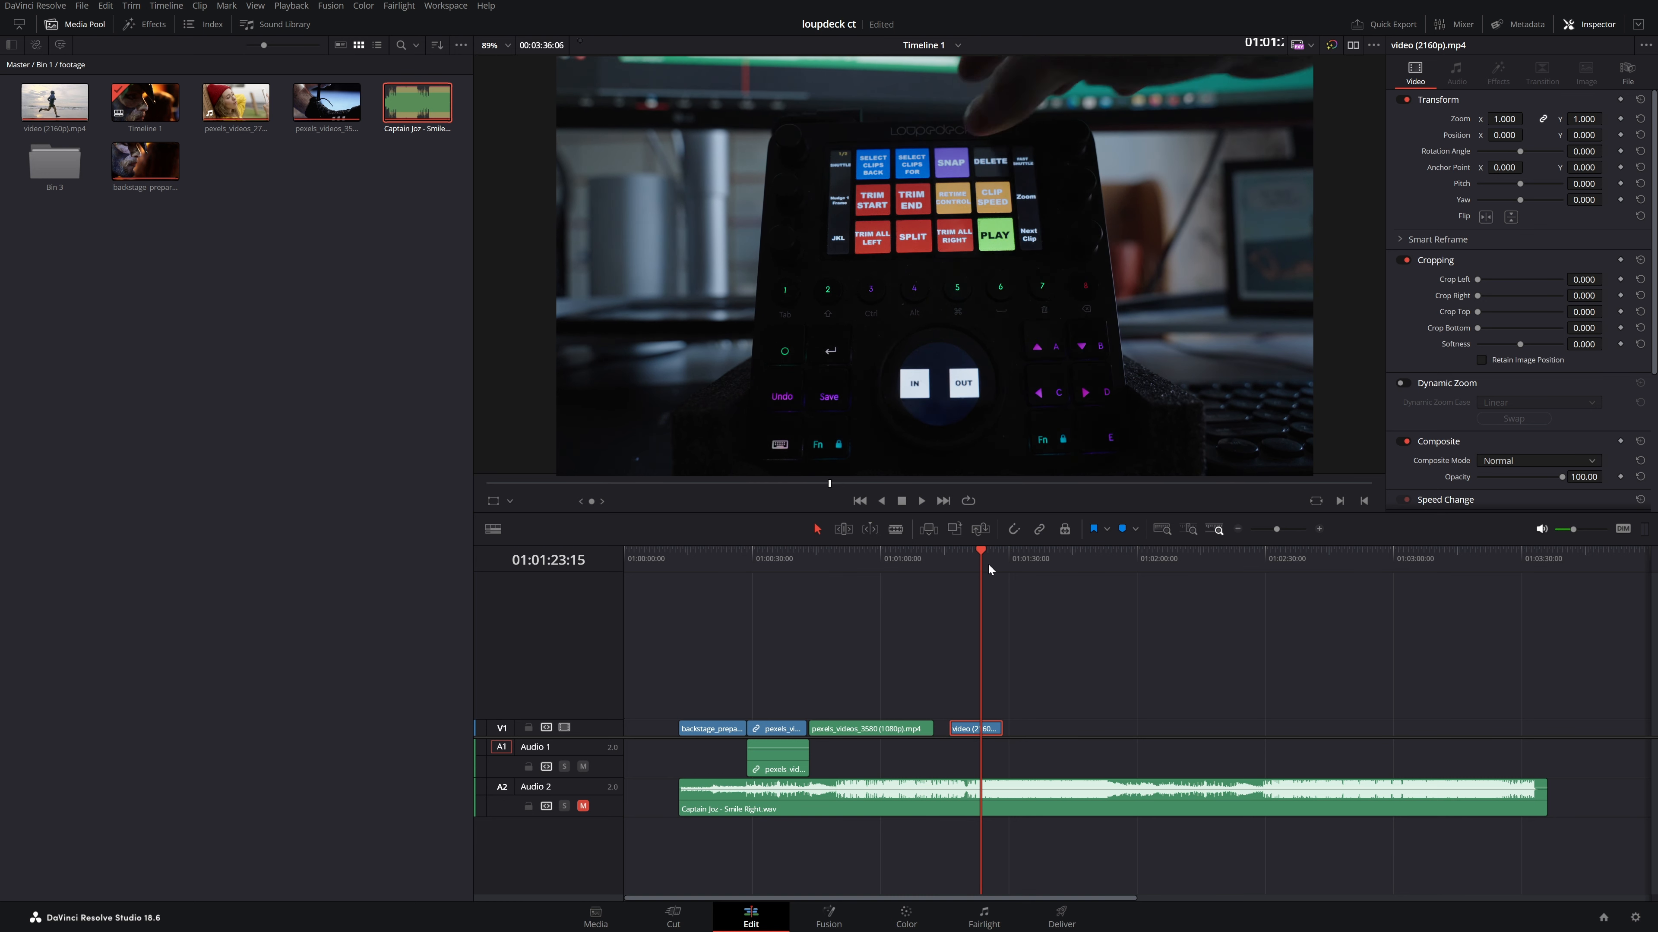
# - With snapping turned on, move the video (2160p).mp4 clip flush against the end of the green V1 clip and save the project
pyautogui.press('n')
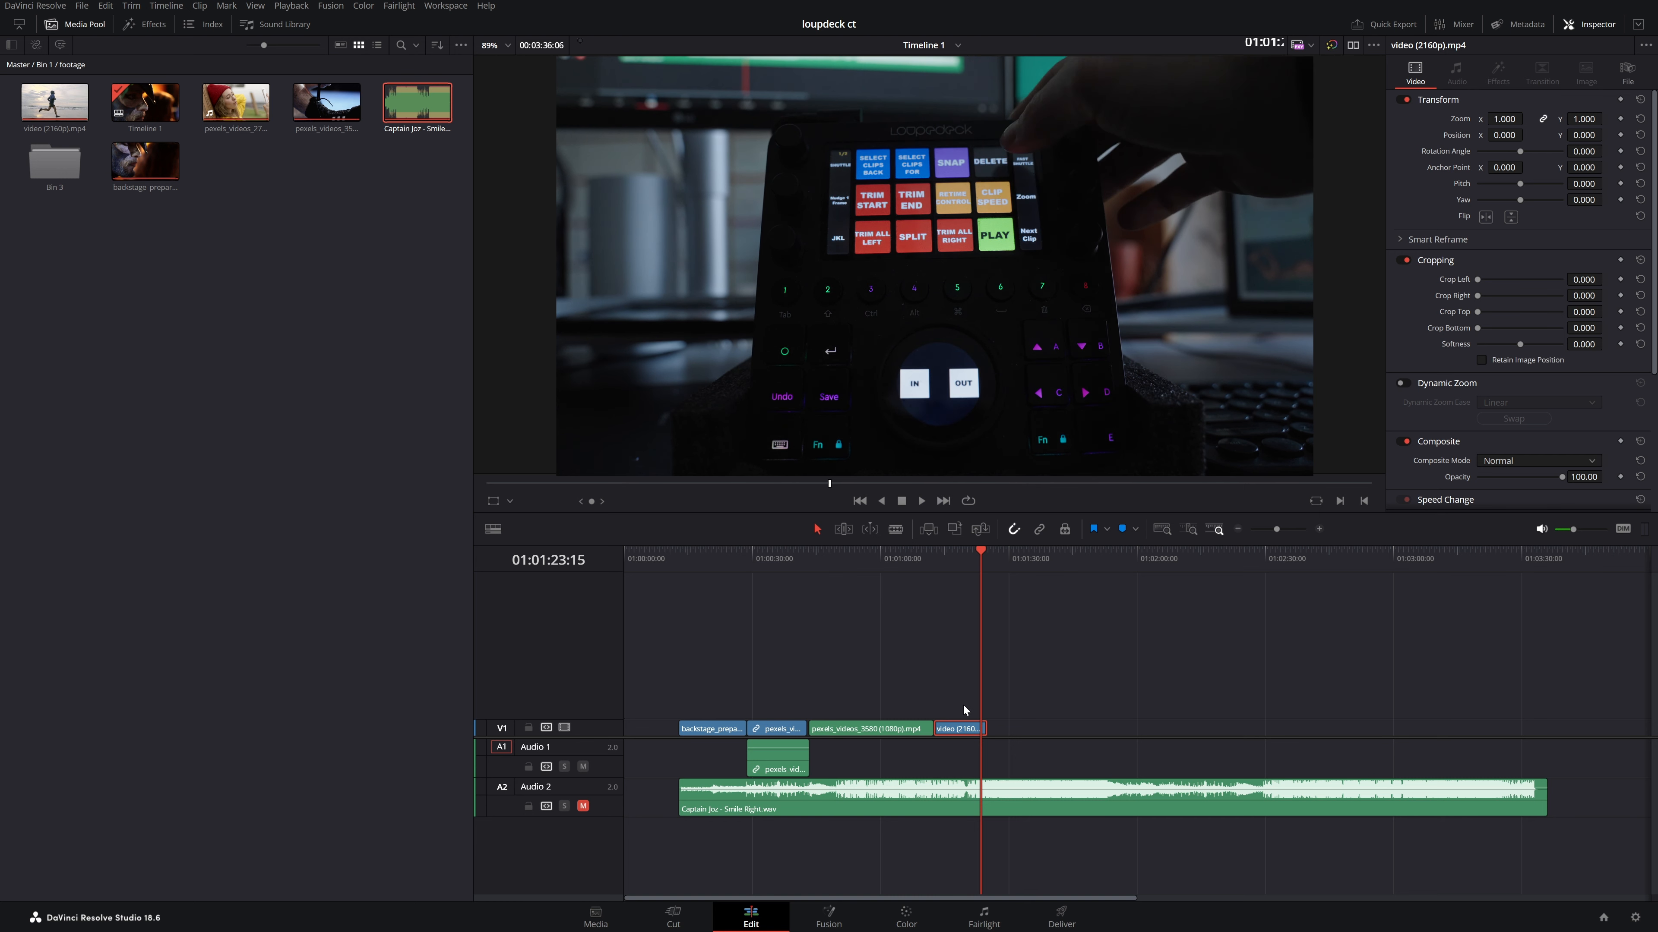
pyautogui.press('Delete')
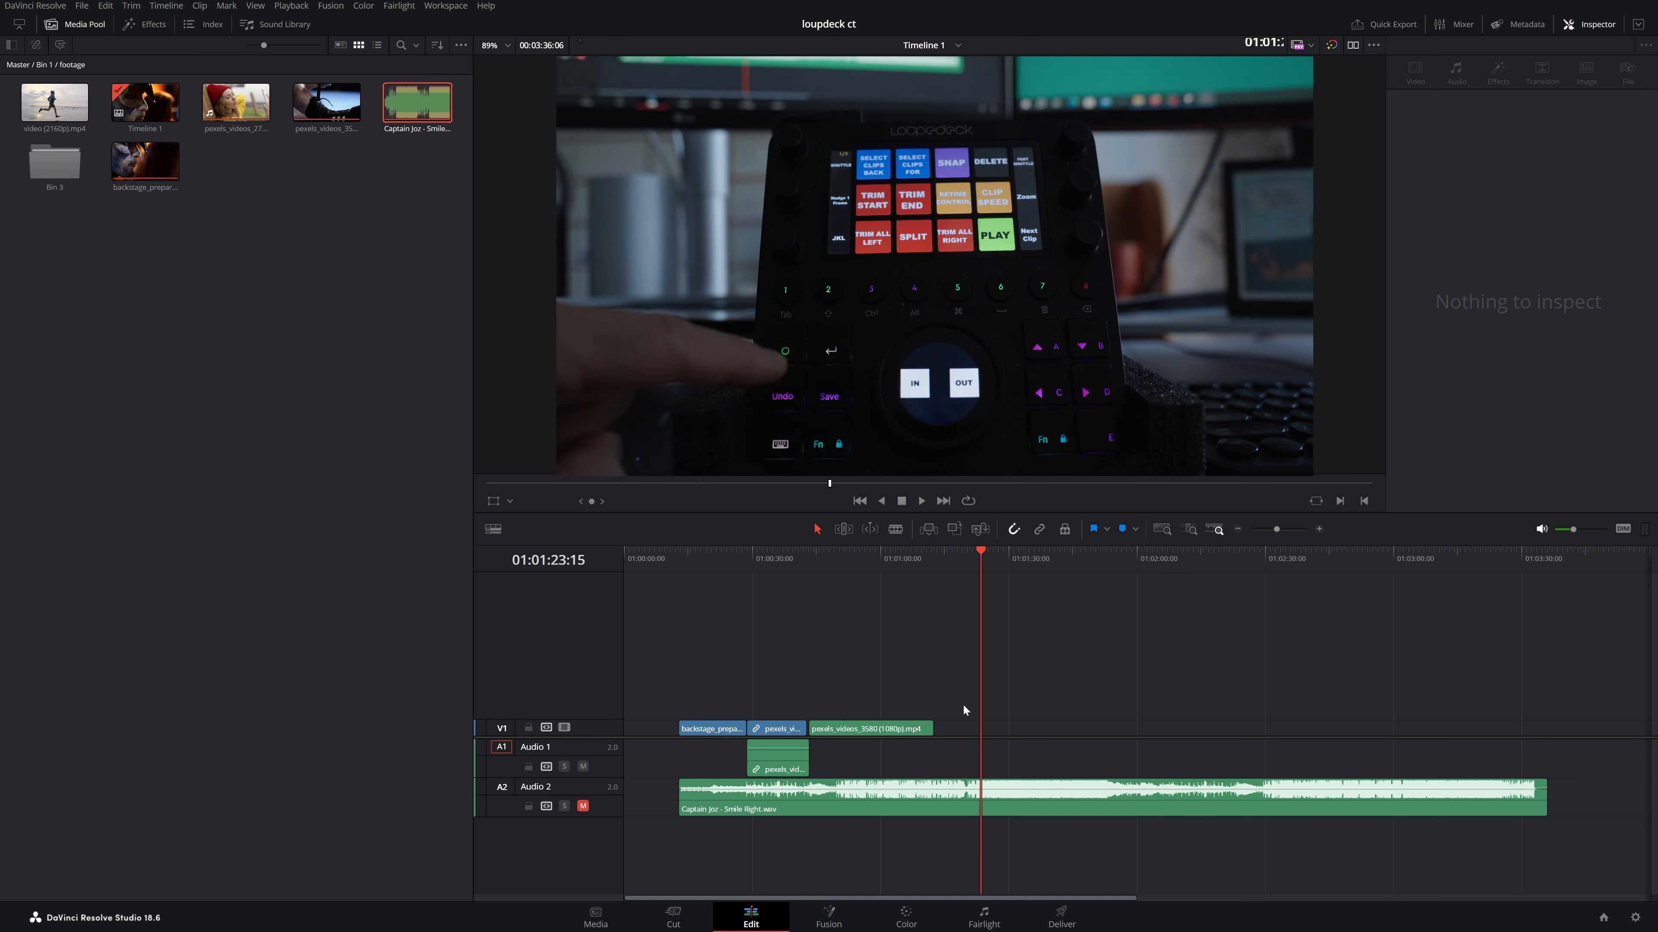
pyautogui.hotkey('ctrl', 'z')
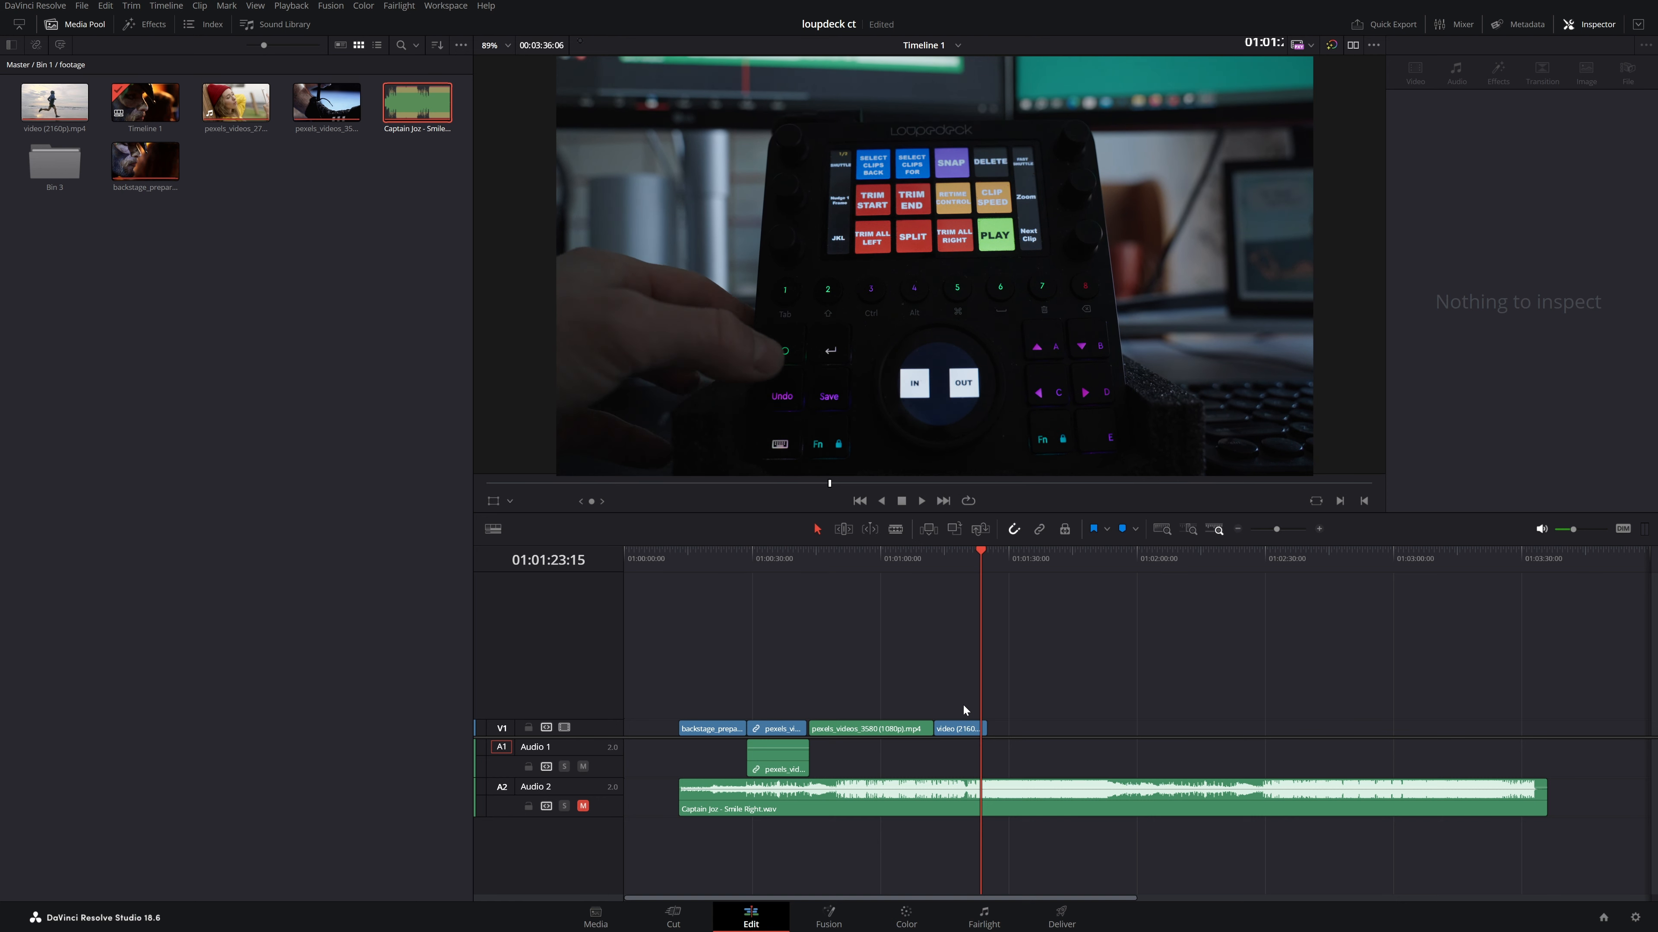
pyautogui.hotkey('ctrl', 's')
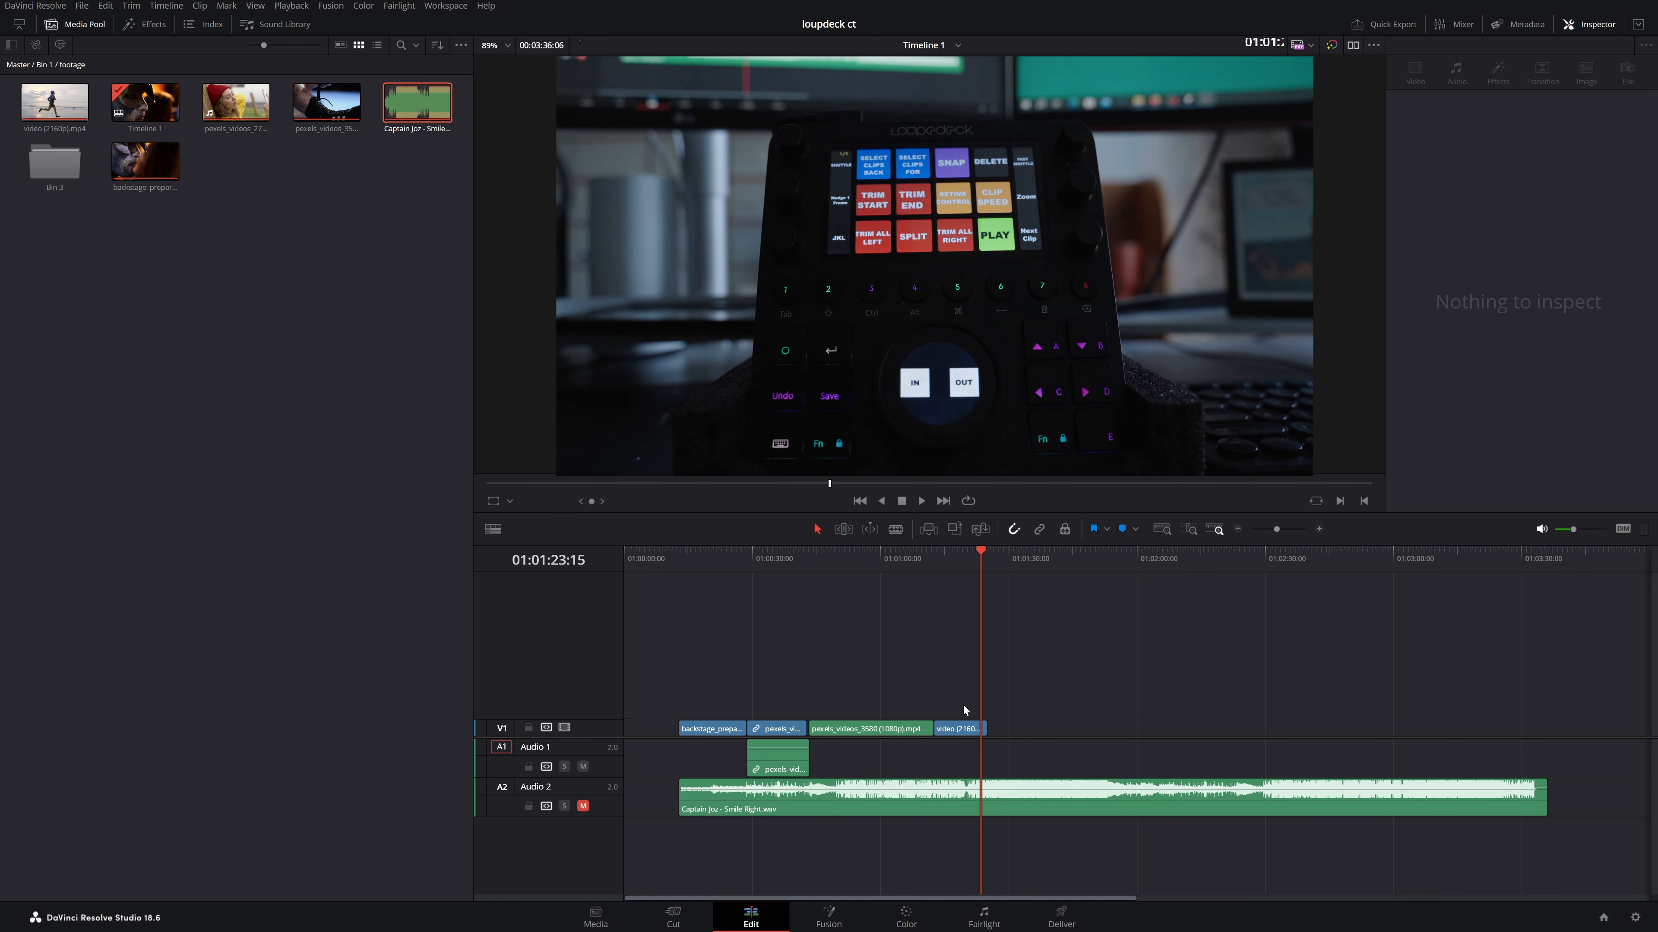
# - Trim the start of the backstage_preparation (1080p).mp4 clip to the playhead at 01:00:18:21, leaving the other clips in place
pyautogui.click(706, 555)
pyautogui.press('Down')
pyautogui.press('Up')
pyautogui.hotkey('shift', 'Right')
pyautogui.hotkey('shift', 'Right')
pyautogui.hotkey('shift', 'Right')
pyautogui.press('space')
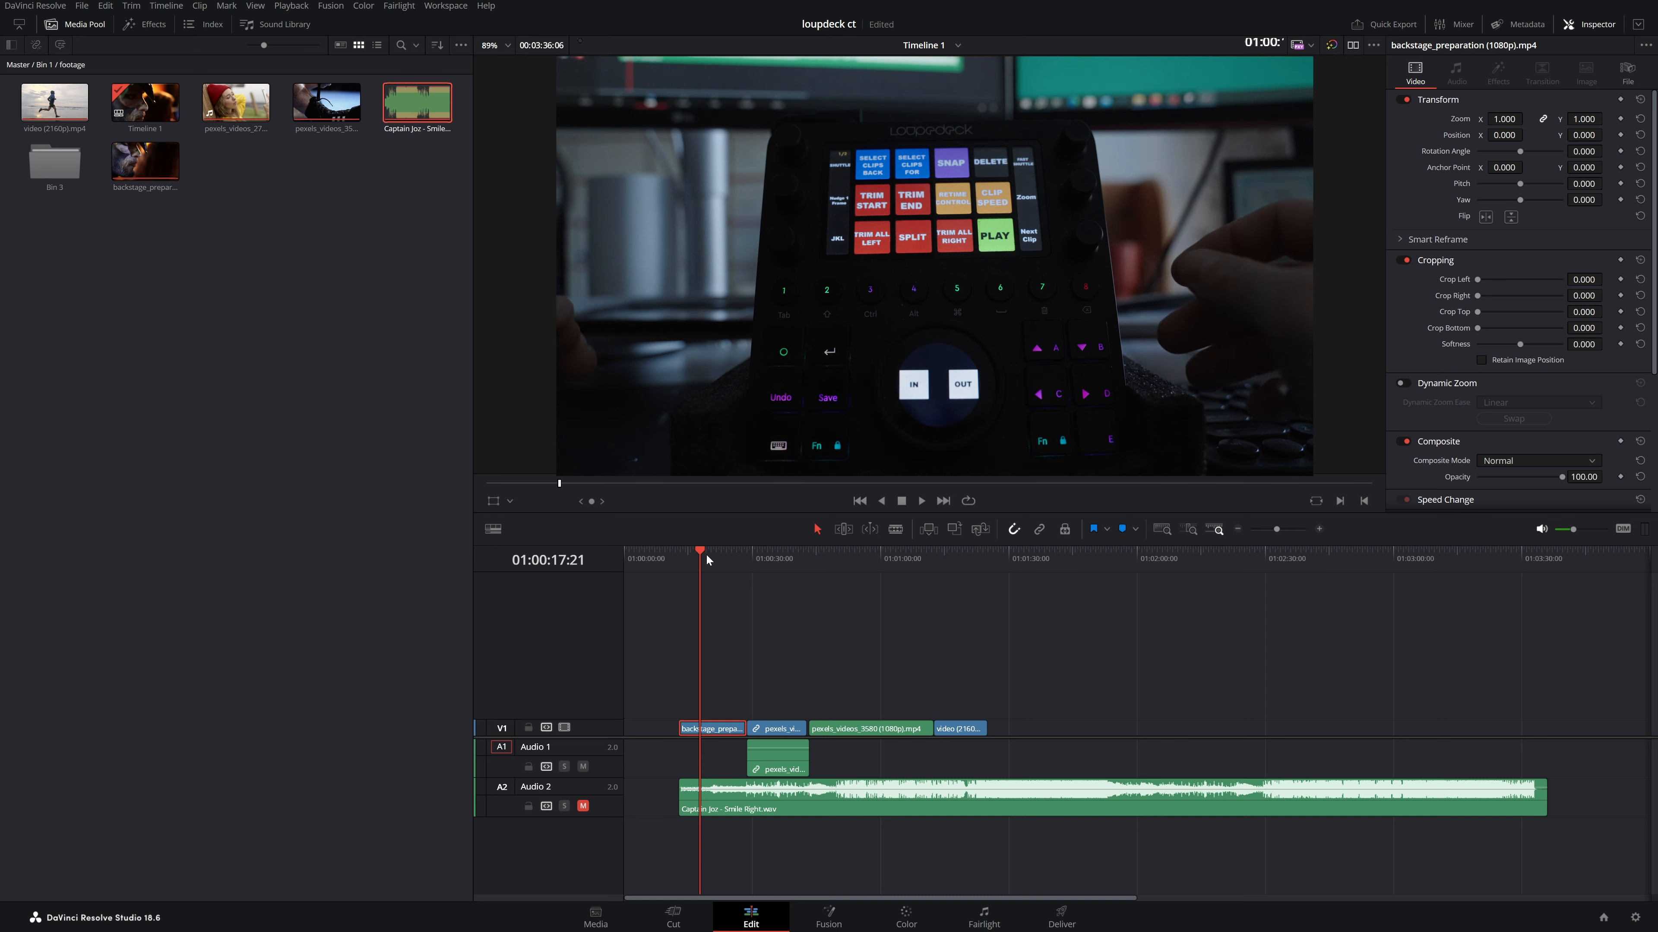
pyautogui.hotkey('shift', 'Right')
pyautogui.hotkey('ctrl', '=')
pyautogui.hotkey('ctrl', '=')
pyautogui.hotkey('ctrl', '=')
pyautogui.hotkey('ctrl', '=')
pyautogui.hotkey('ctrl', '=')
pyautogui.hotkey('ctrl', '=')
pyautogui.hotkey('ctrl', '=')
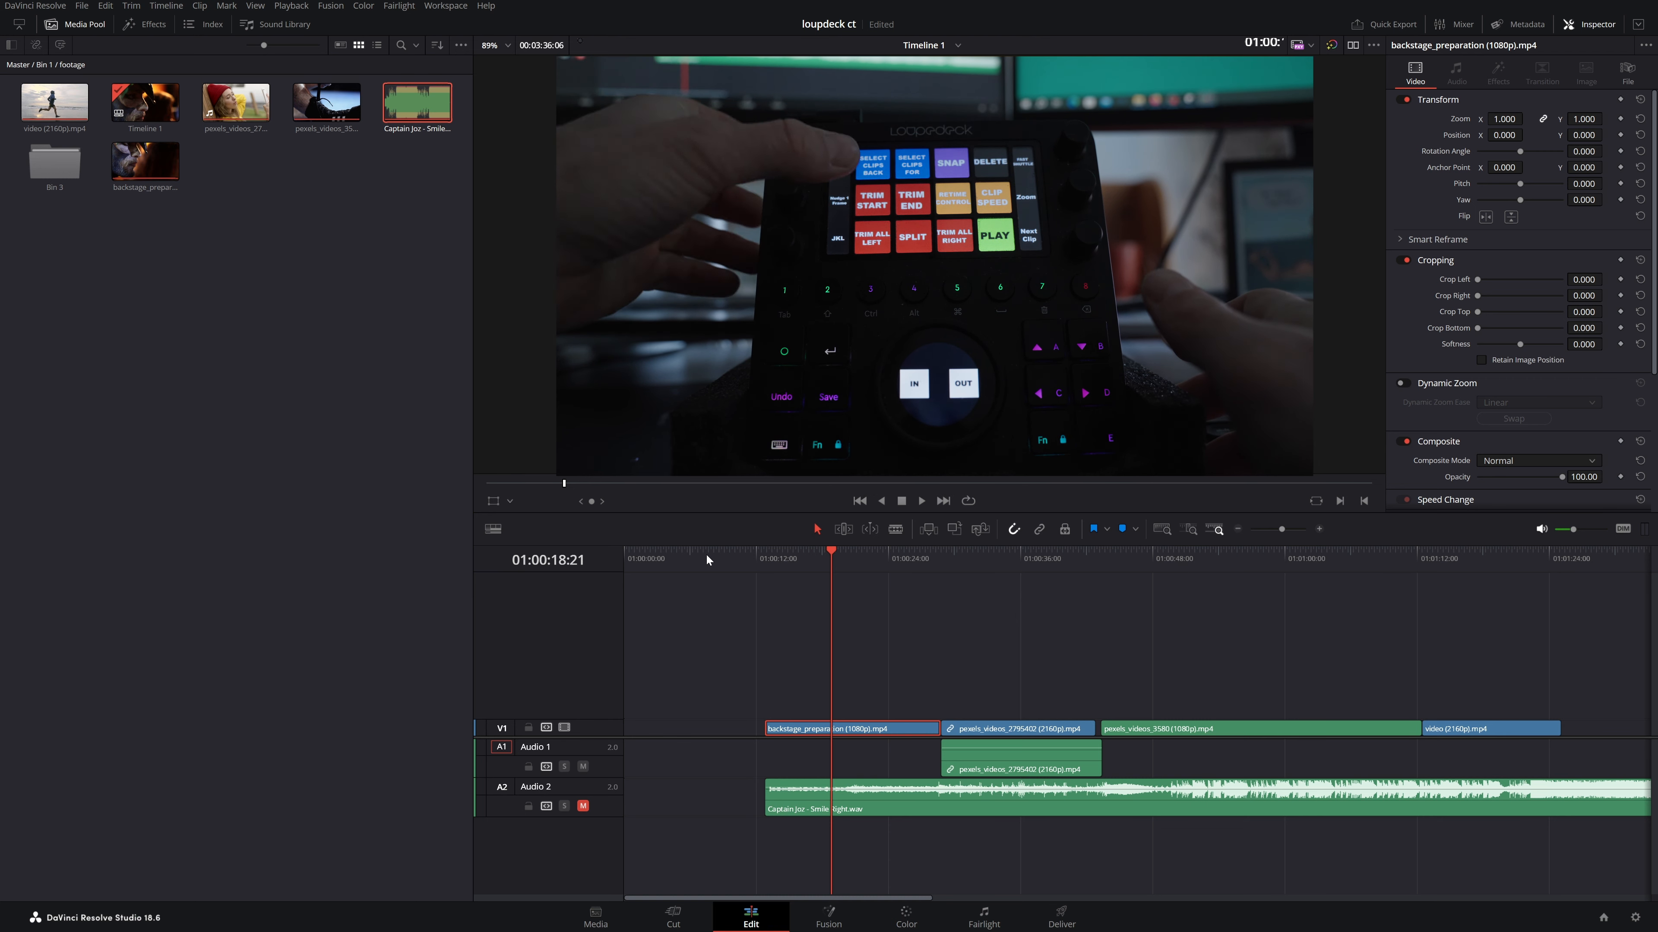
pyautogui.hotkey('shift', '[')
# - Trim the end of backstage_preparation (1080p).mp4 to the playhead at 01:00:24:21, and undo both of the clip's trims
pyautogui.hotkey('shift', 'Right')
pyautogui.hotkey('shift', 'Right')
pyautogui.hotkey('shift', 'Right')
pyautogui.hotkey('shift', 'Right')
pyautogui.hotkey('shift', 'Right')
pyautogui.hotkey('shift', 'Right')
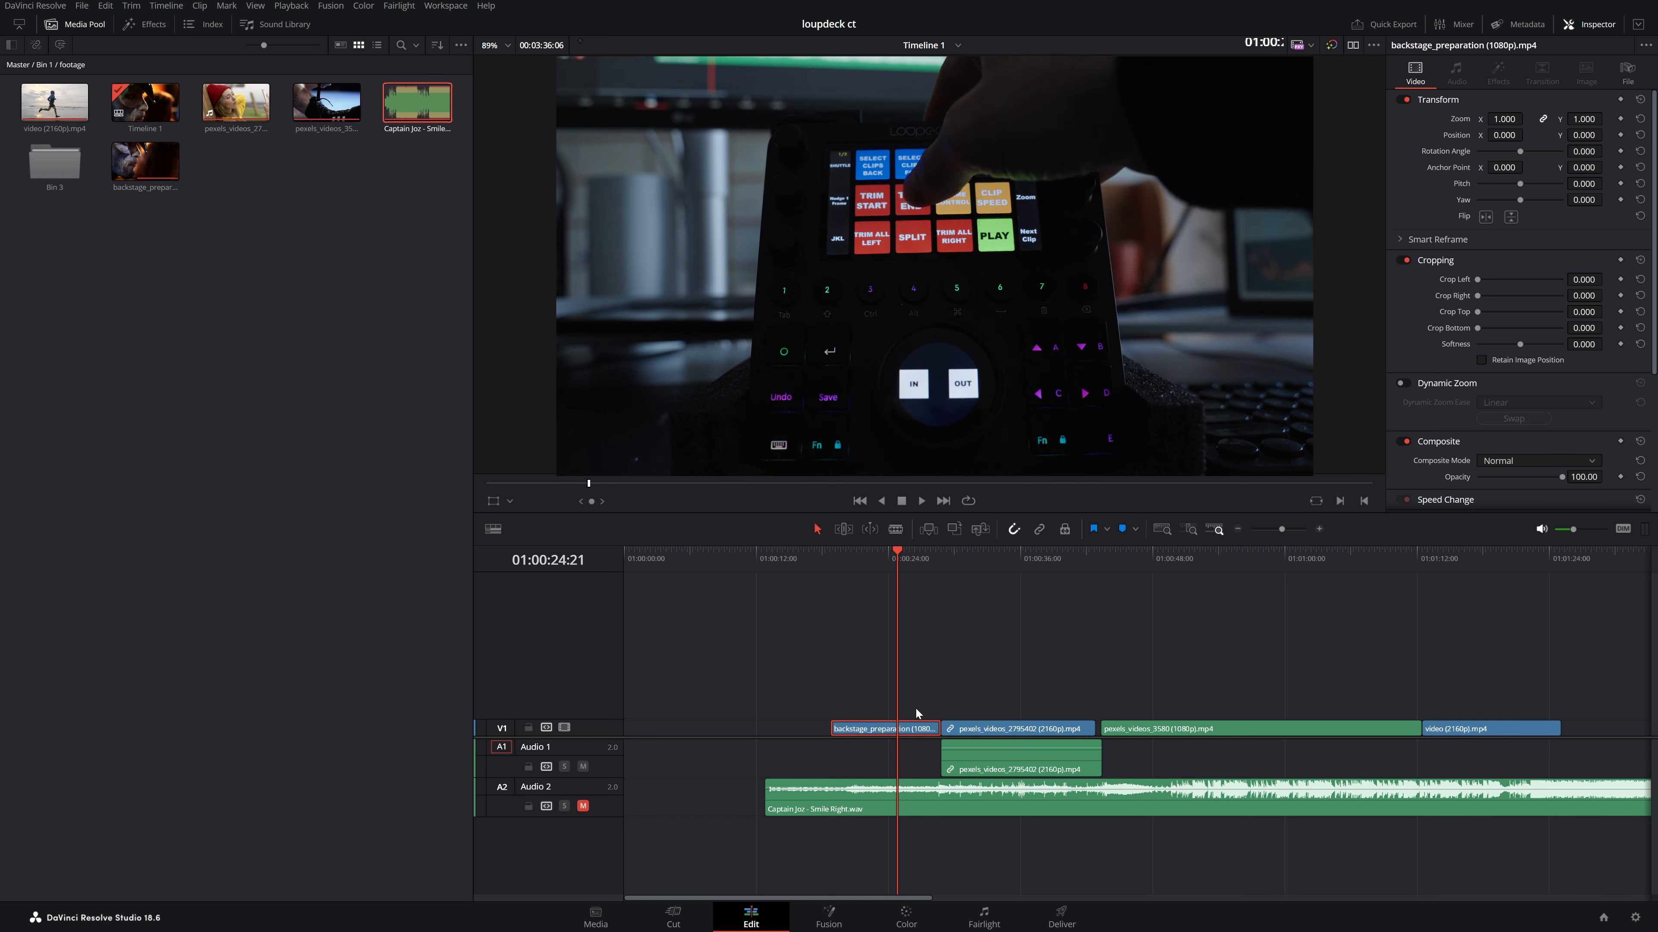
pyautogui.hotkey('shift', ']')
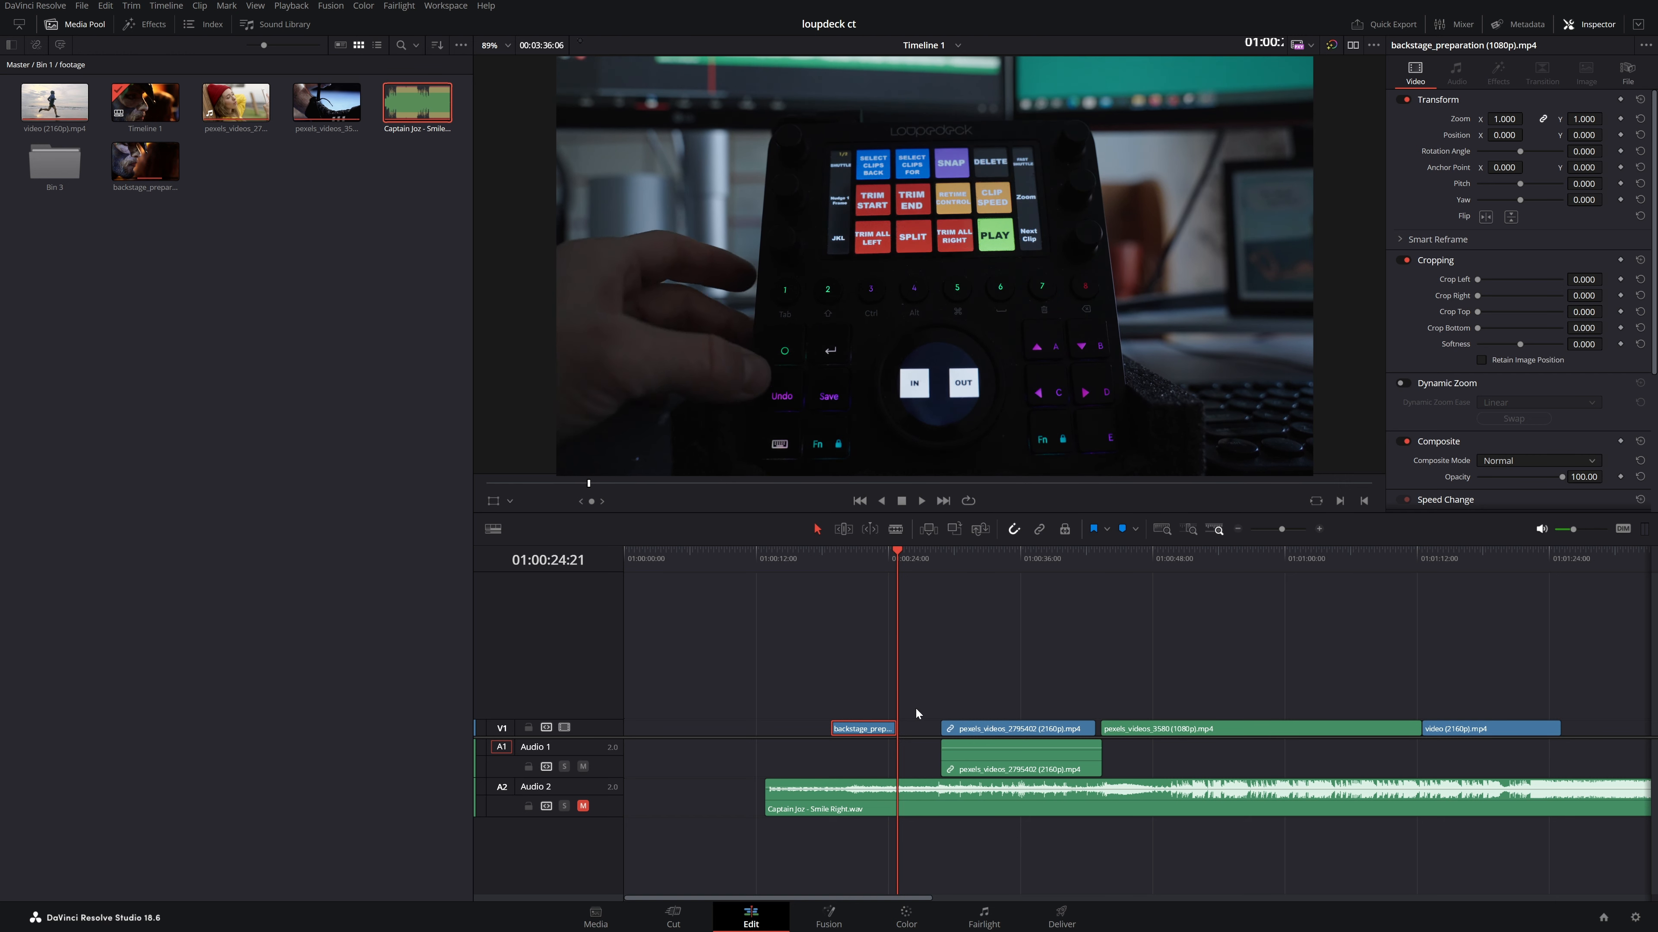
pyautogui.hotkey('ctrl', 'z')
pyautogui.hotkey('ctrl', 'z')
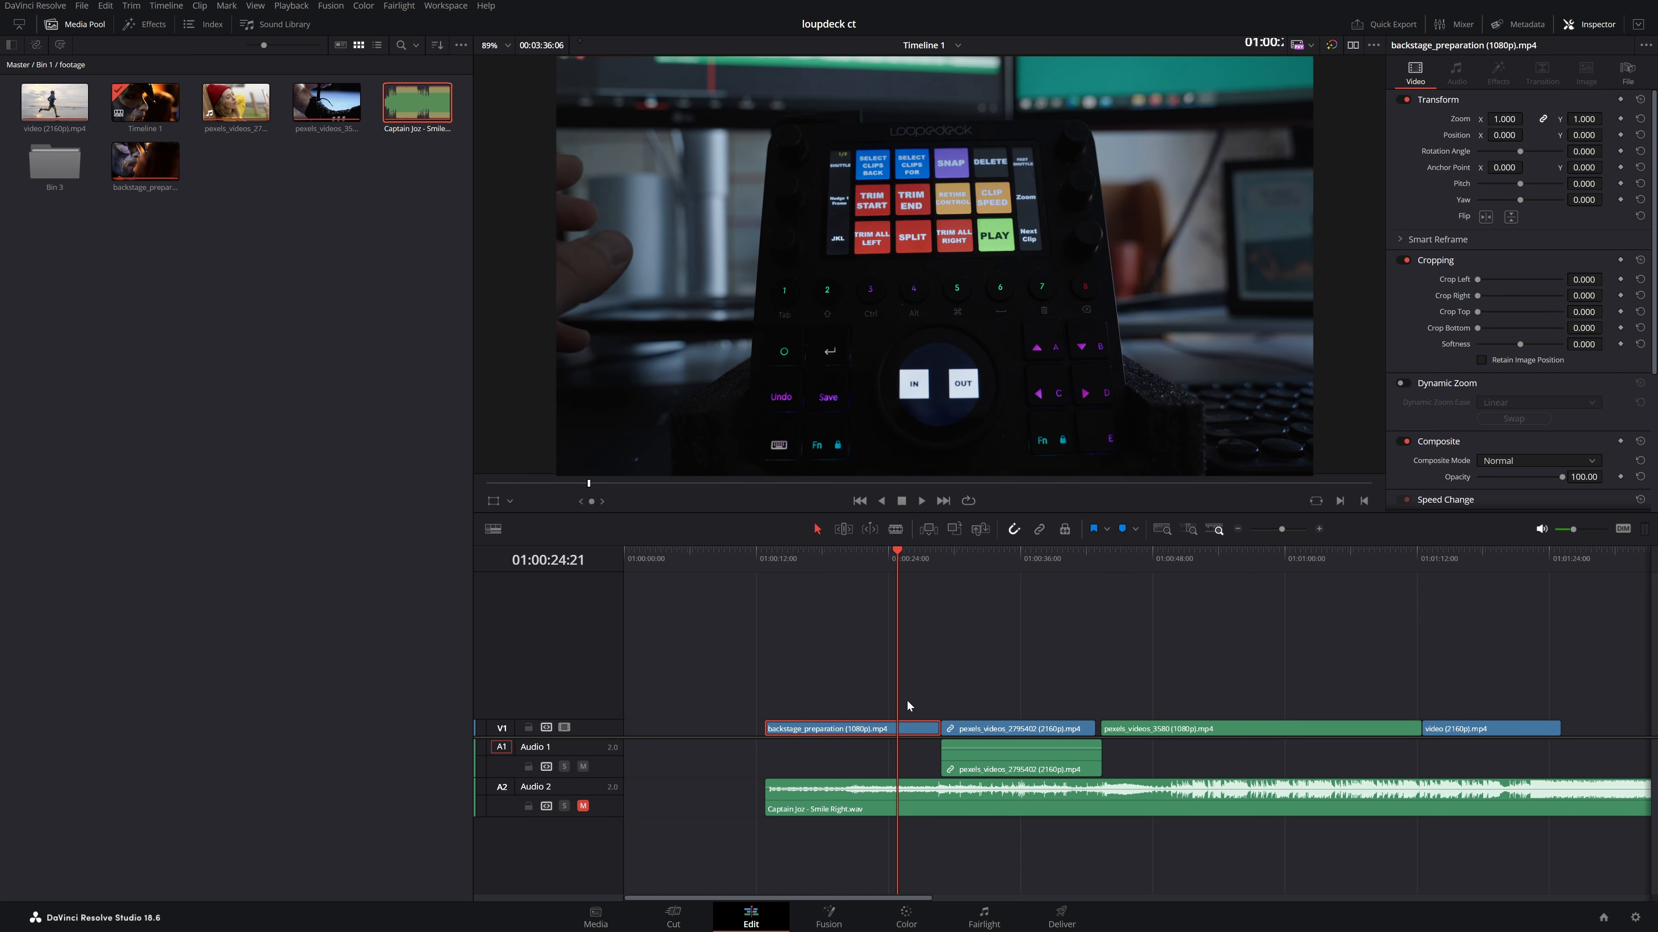
# - Ripple-trim the start of backstage_preparation (1080p).mp4 at 01:00:19:18 and its end at 01:00:18:07, closing the gaps
pyautogui.click(841, 566)
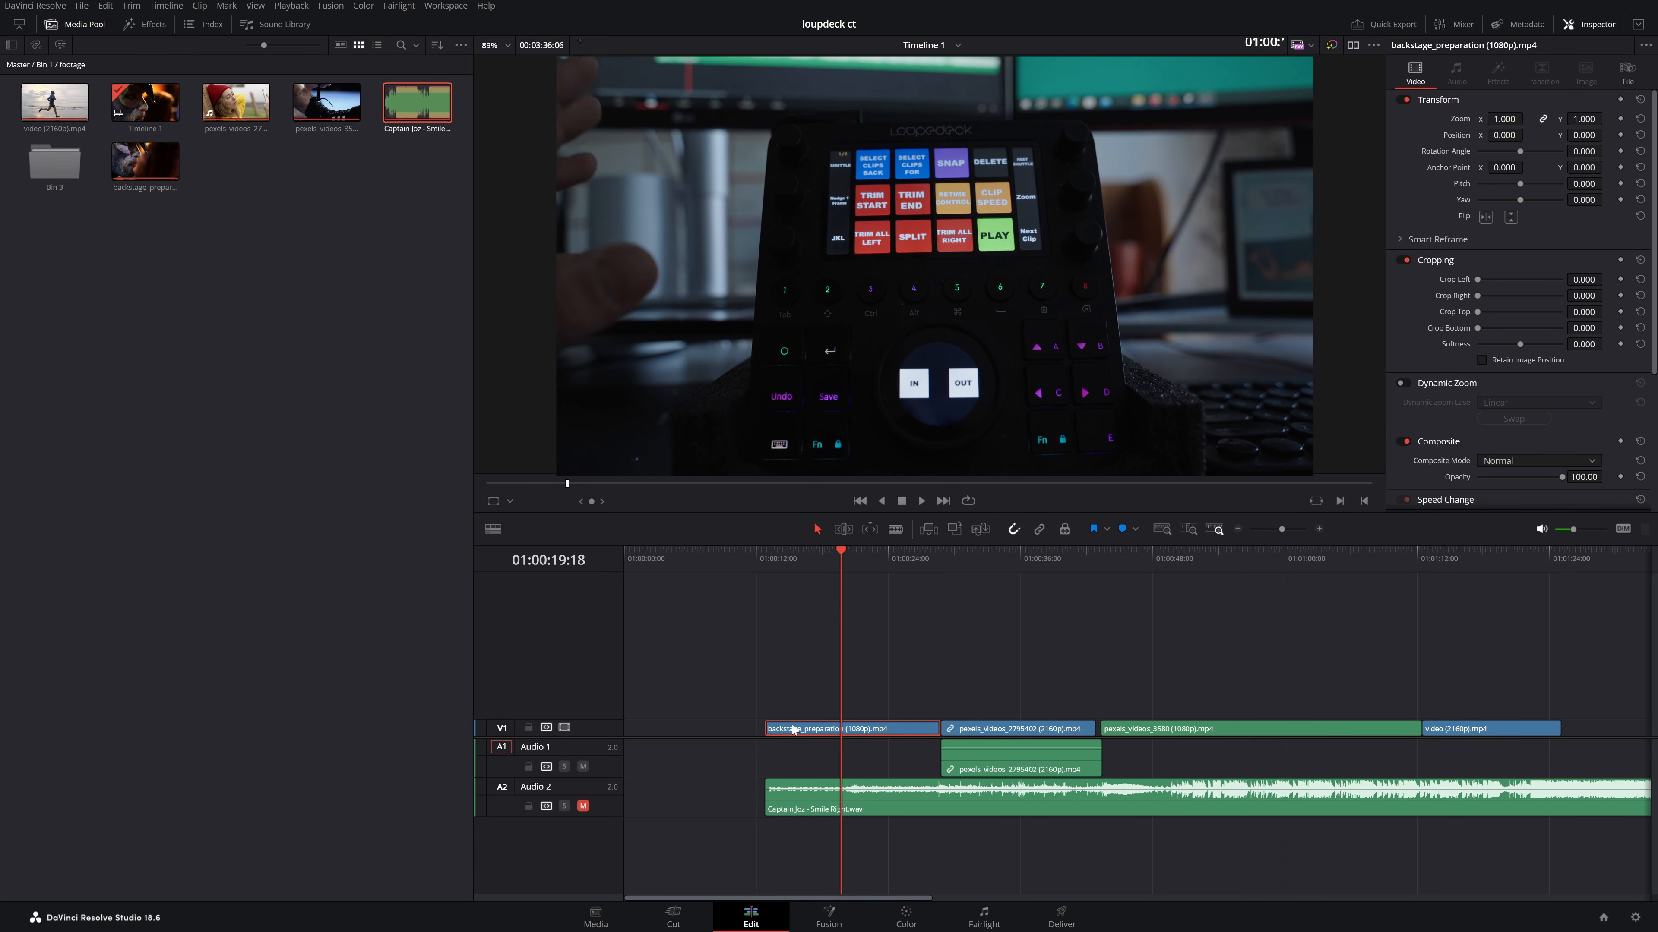
pyautogui.hotkey('ctrl', 'shift', '[')
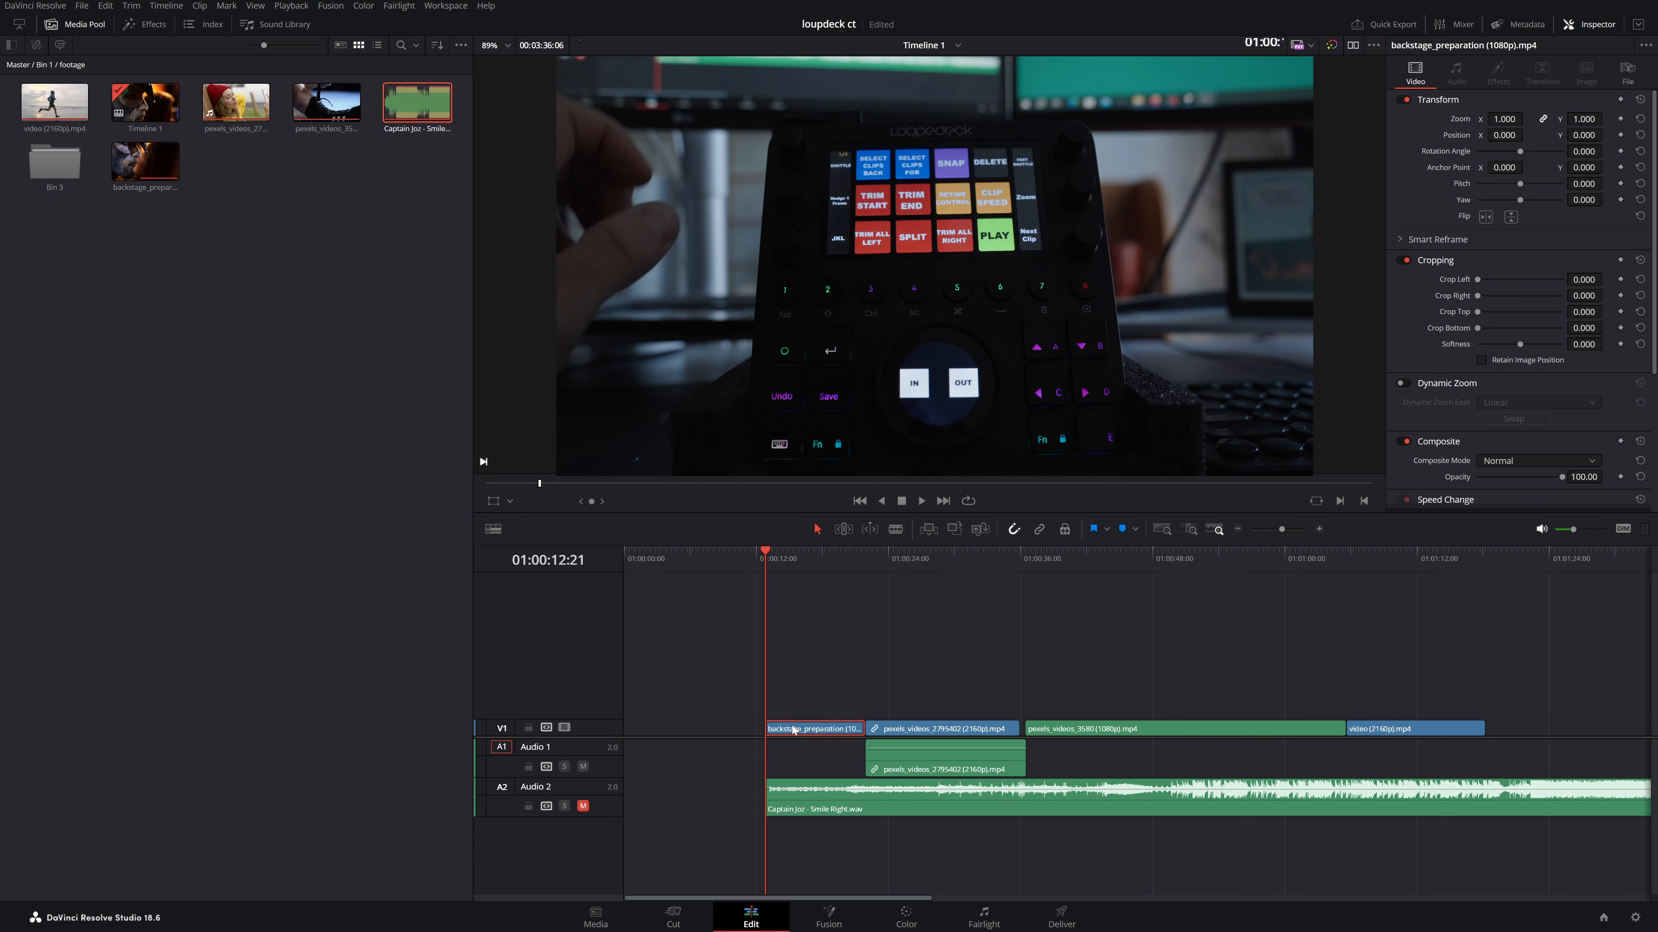
pyautogui.moveTo(772, 556); pyautogui.dragTo(824, 556)
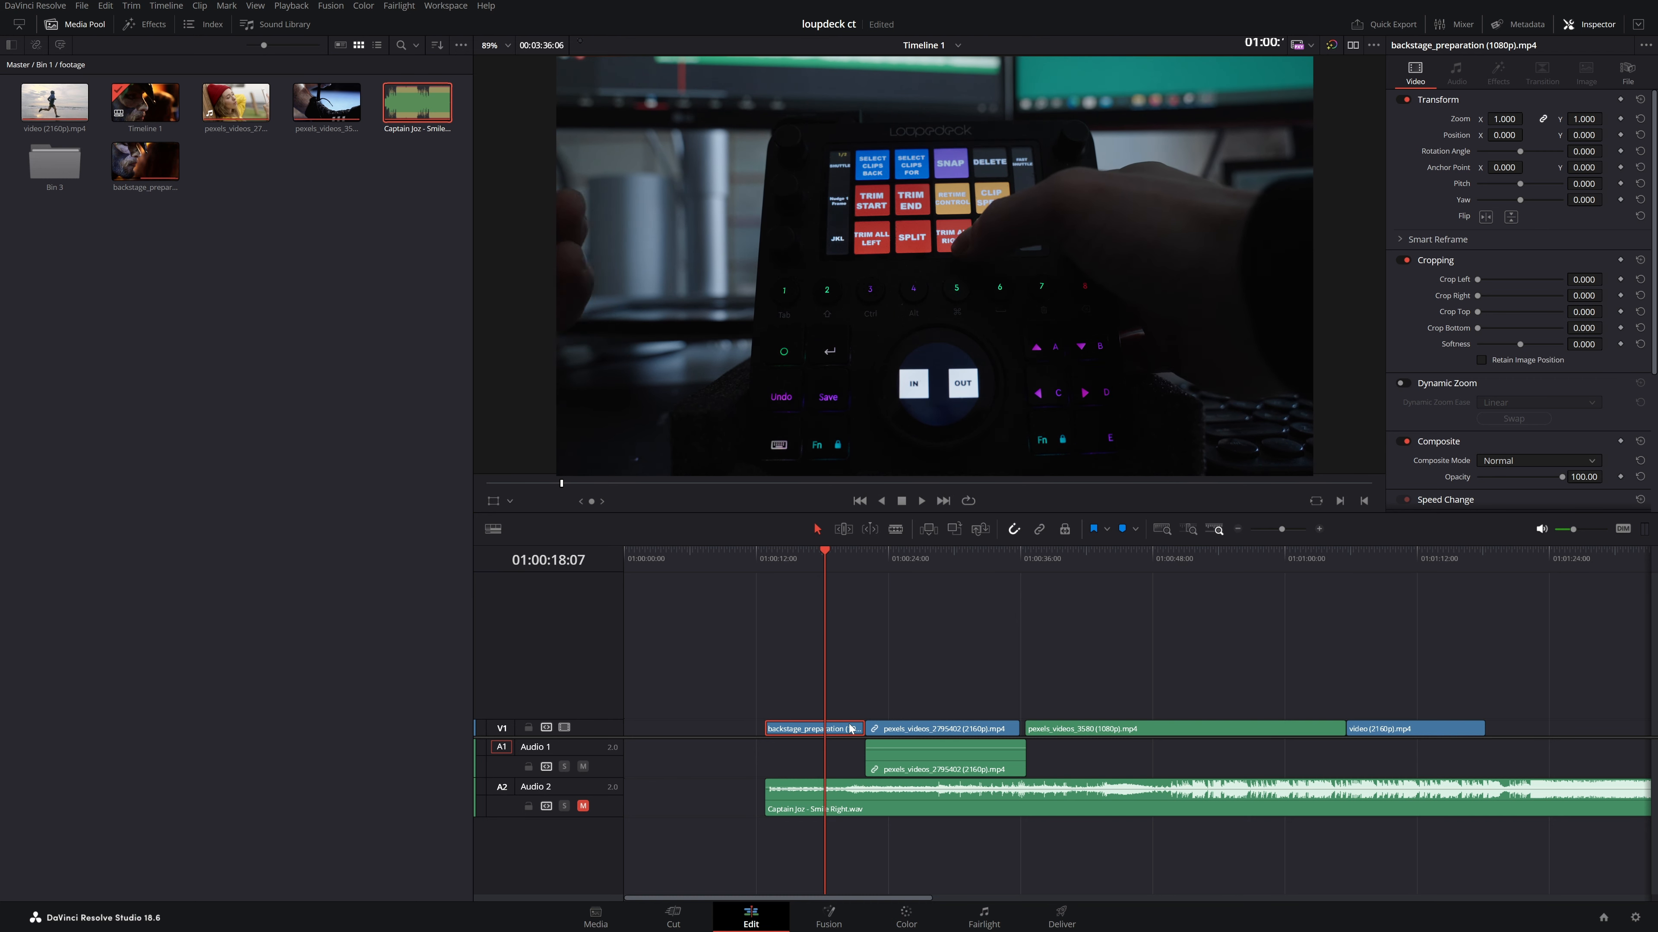
pyautogui.hotkey('shift', ']')
pyautogui.click(881, 556)
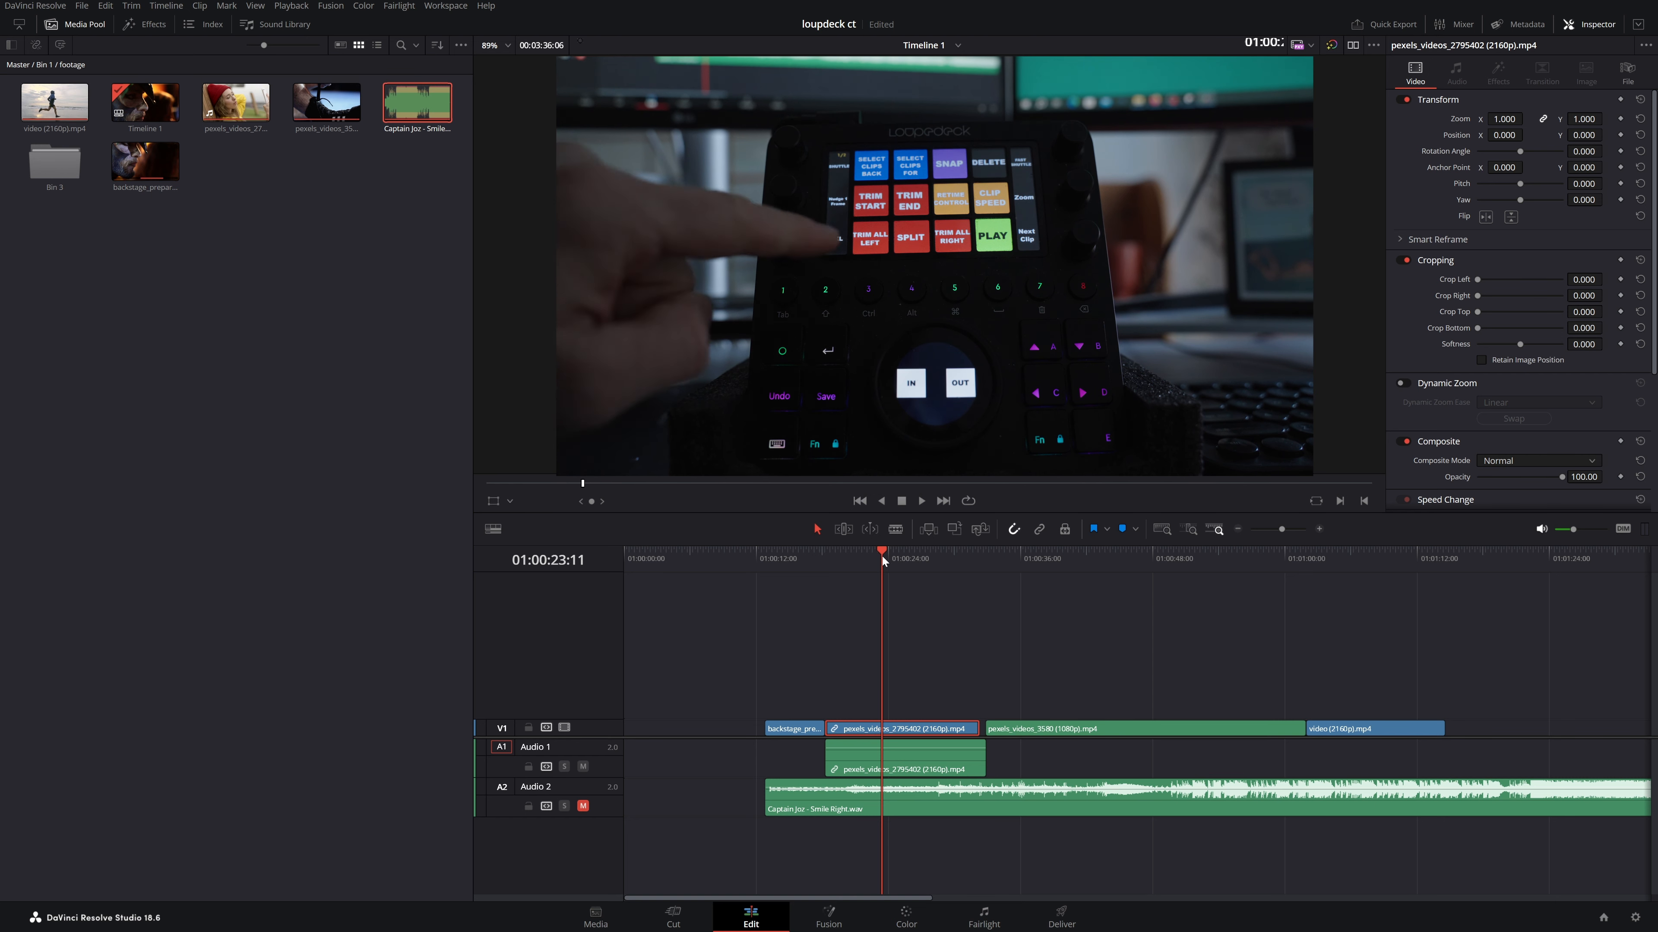
pyautogui.hotkey('ctrl', '\\')
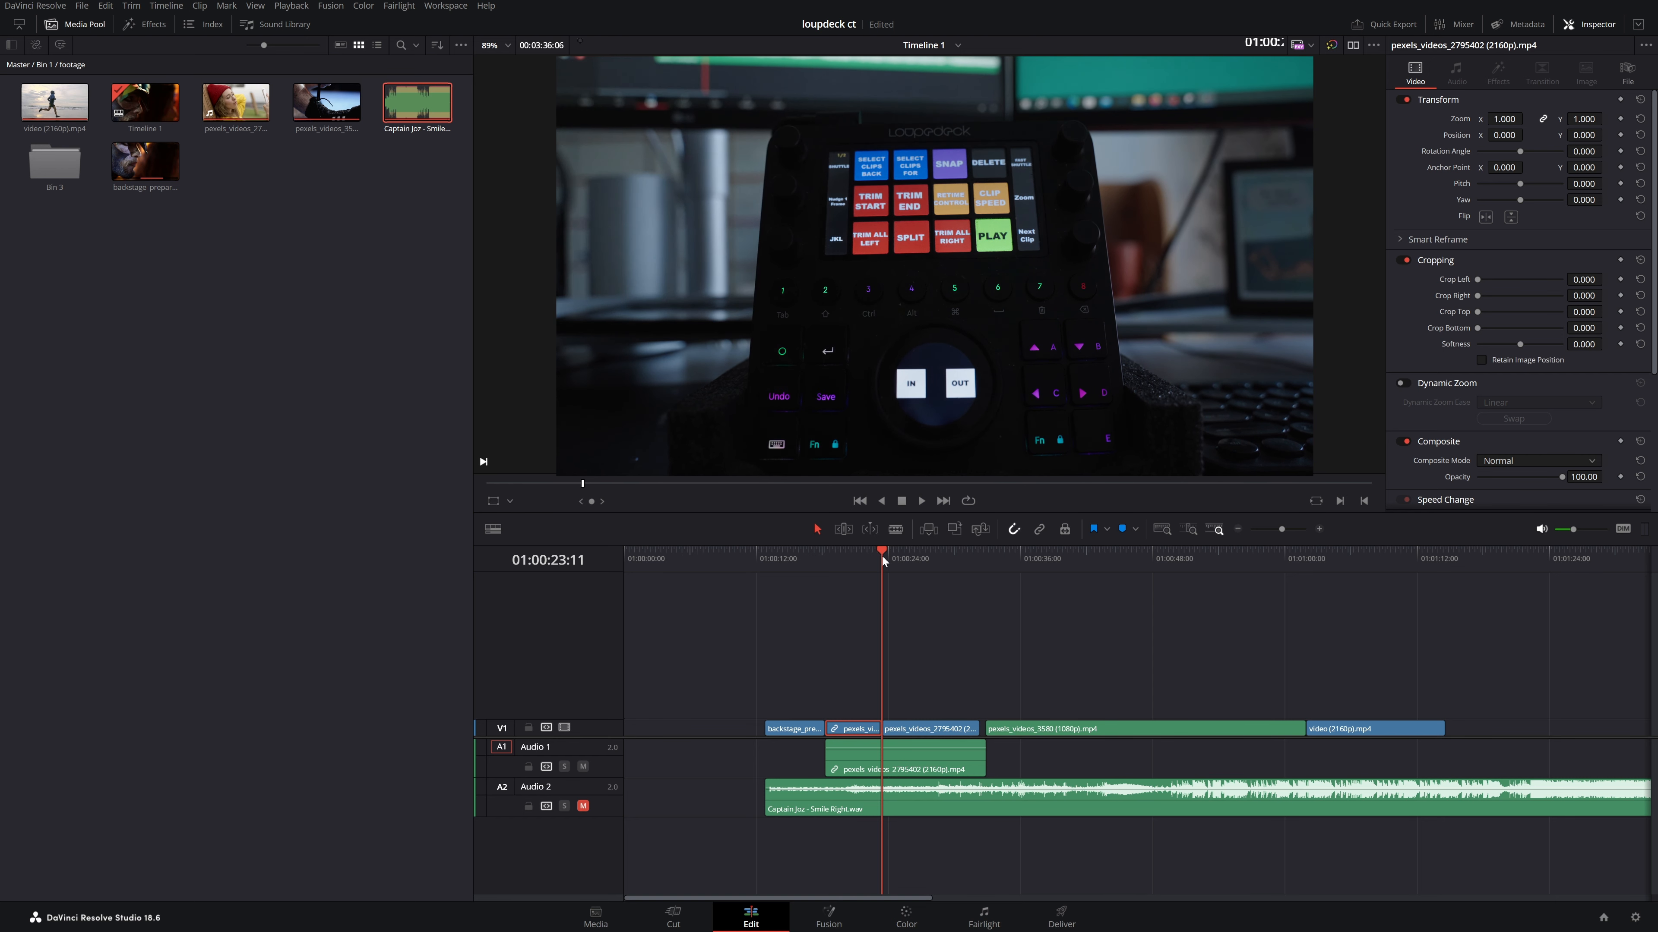
pyautogui.click(864, 559)
pyautogui.hotkey('ctrl', 's')
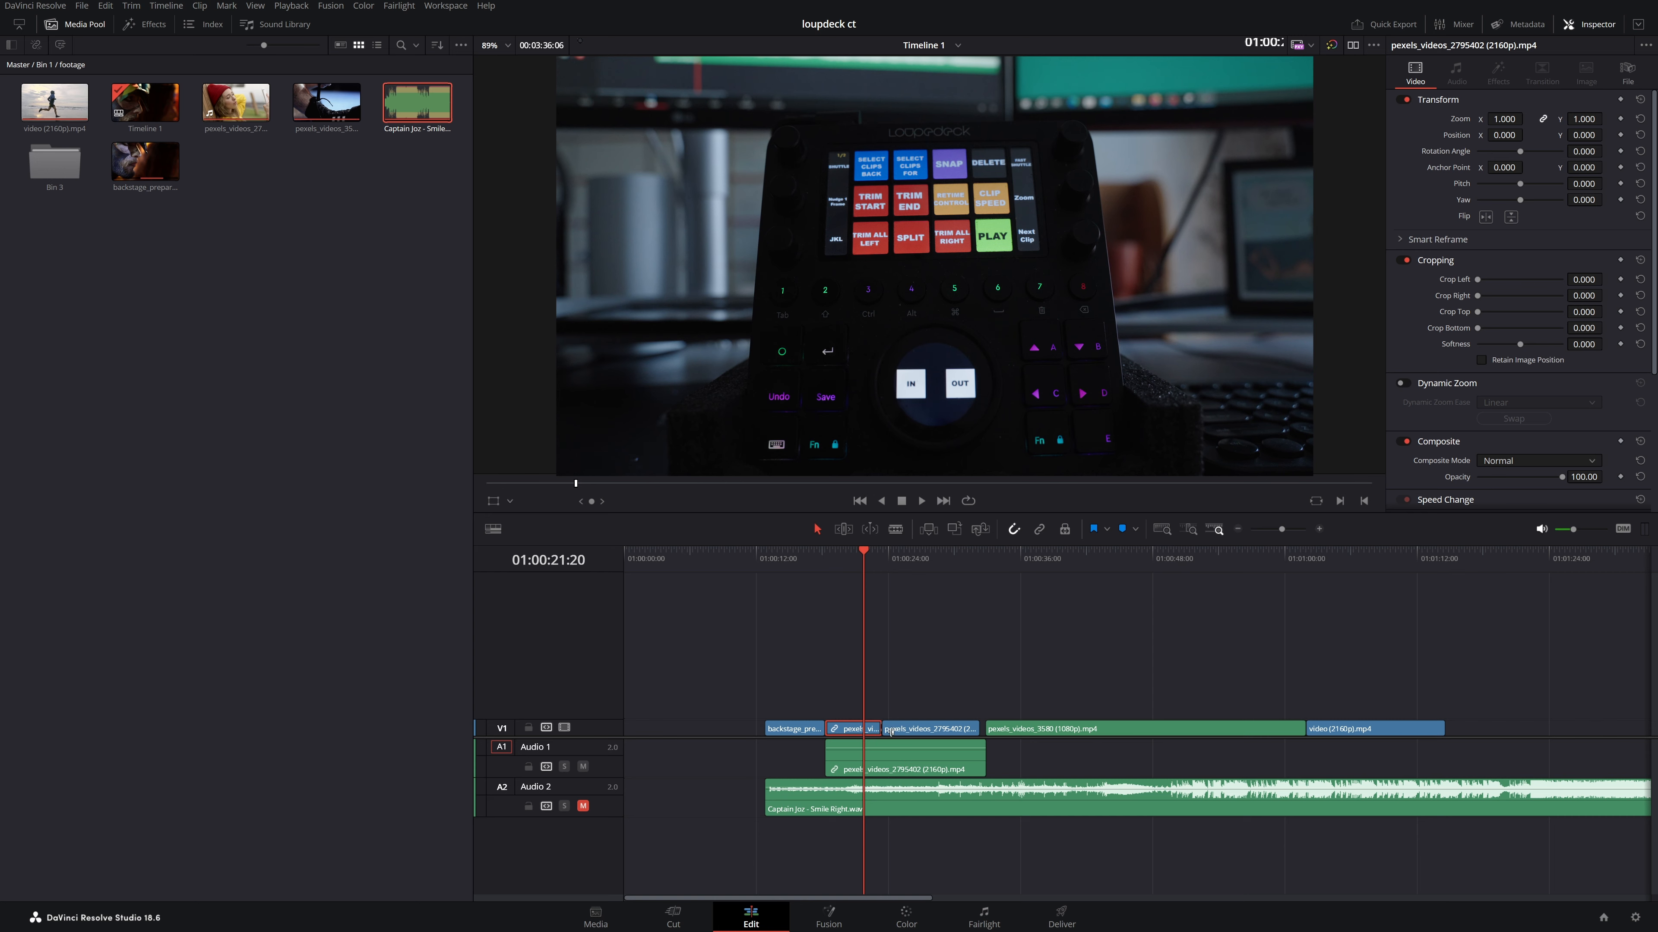
pyautogui.hotkey('ctrl', '=')
pyautogui.hotkey('ctrl', '=')
pyautogui.press('space')
pyautogui.press('space')
pyautogui.hotkey('shift', 'Left')
pyautogui.hotkey('shift', 'Left')
pyautogui.hotkey('shift', 'Right')
pyautogui.hotkey('shift', 'Left')
pyautogui.hotkey('shift', 'Right')
pyautogui.hotkey('shift', 'Left')
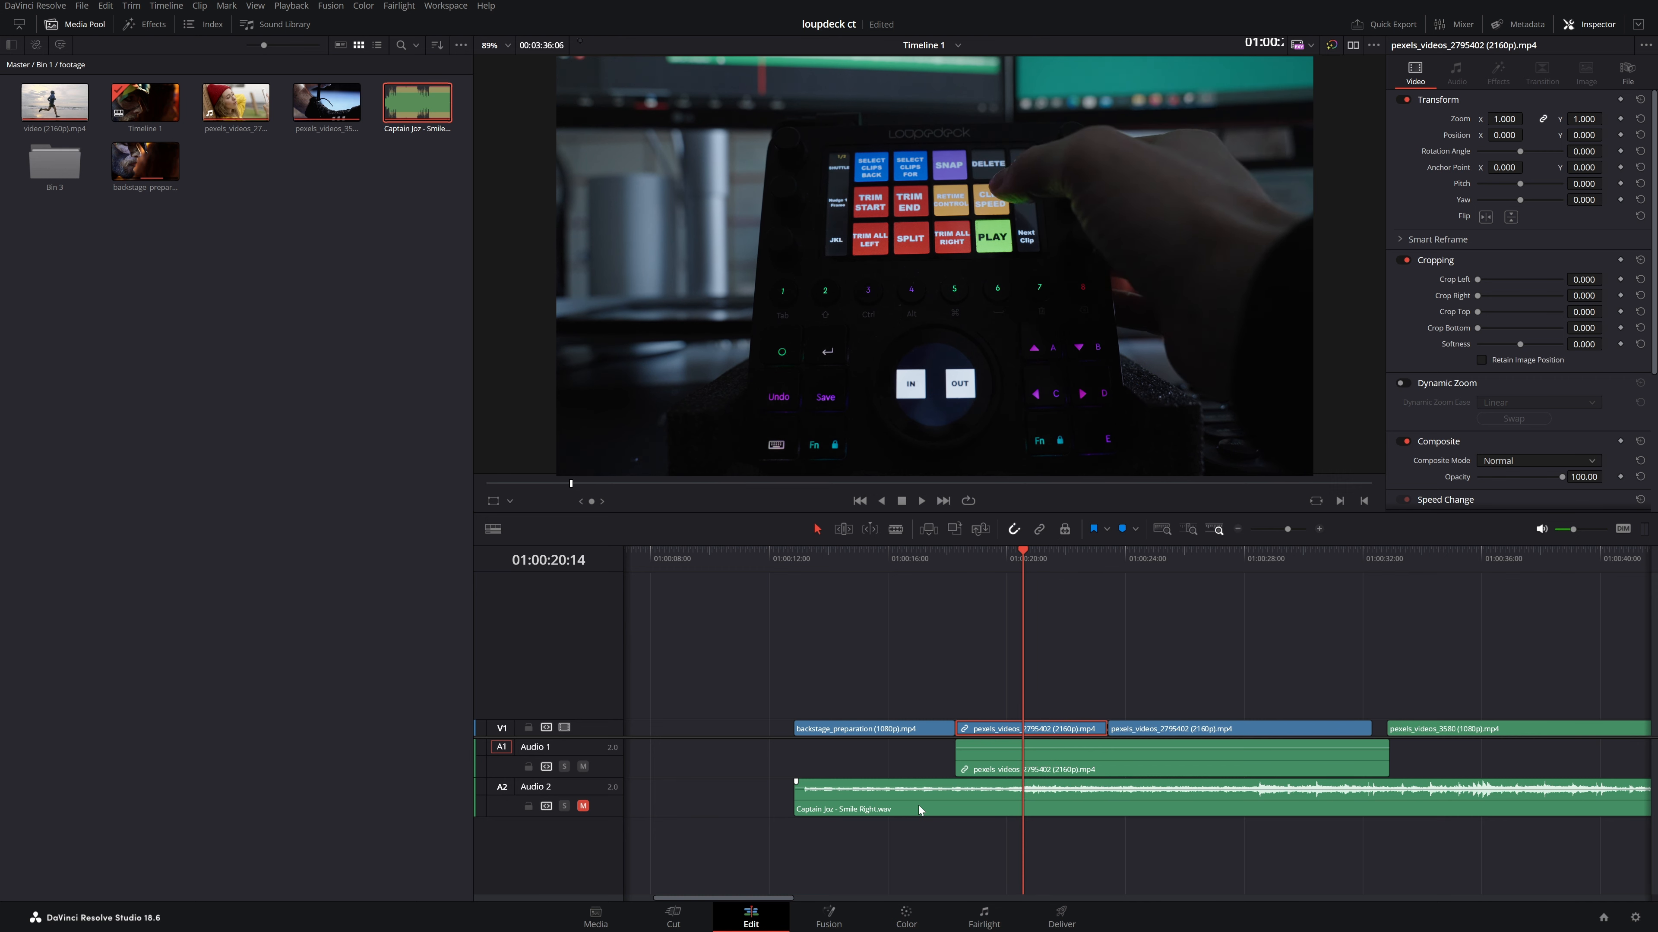
pyautogui.press('r')
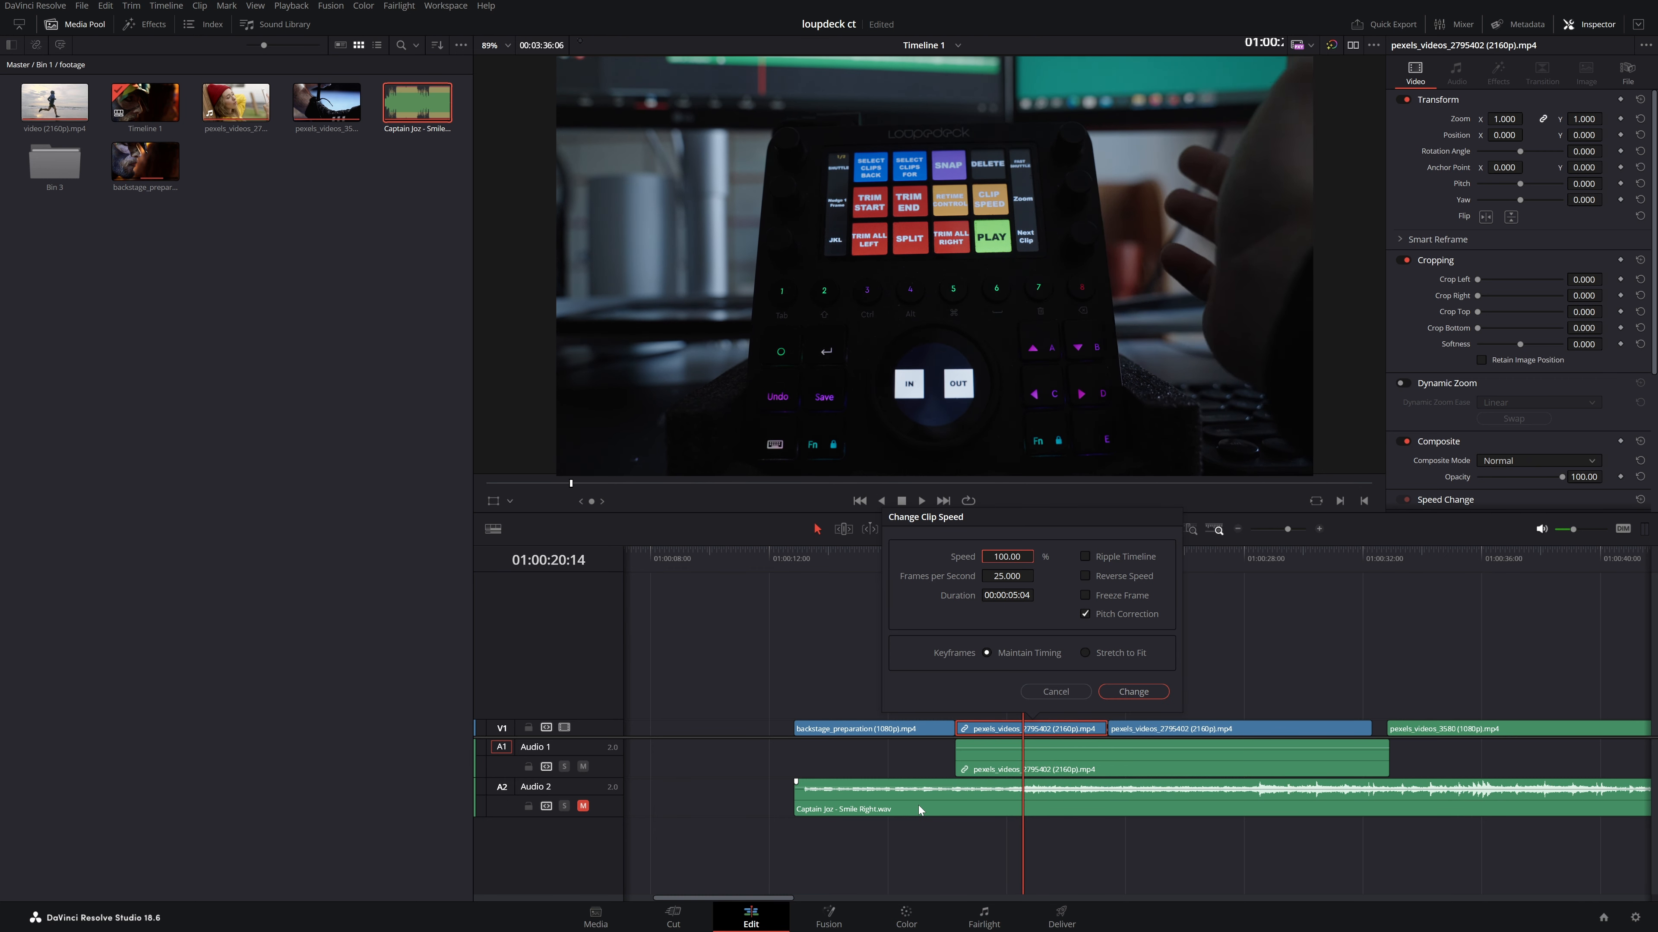
pyautogui.press('Return')
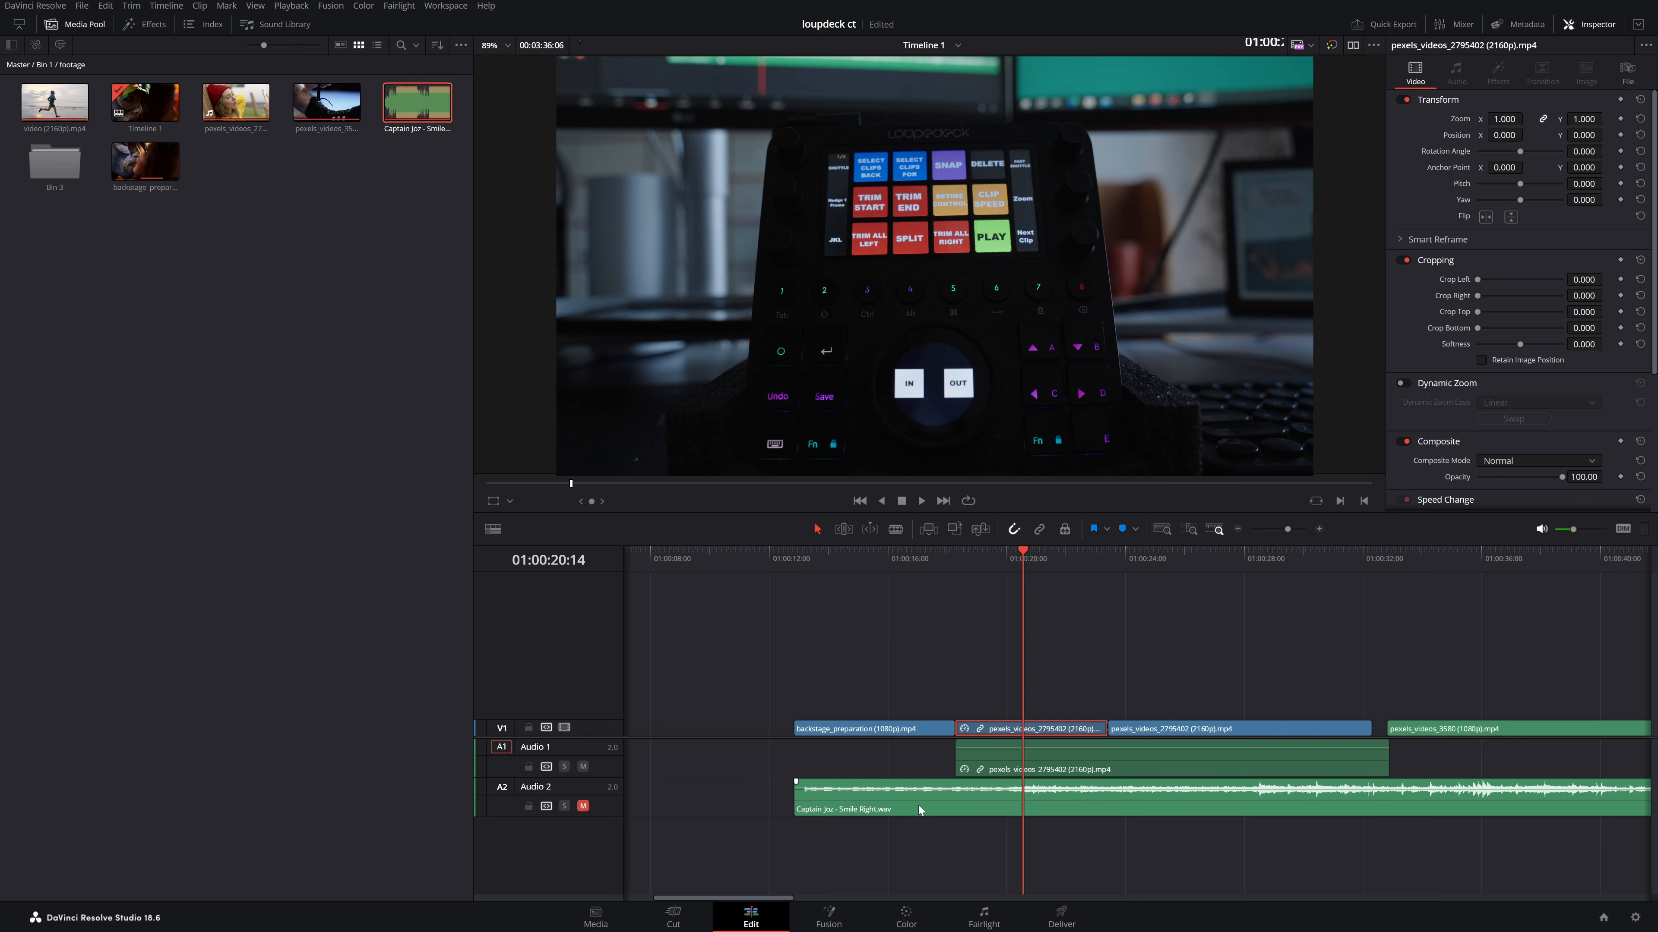
pyautogui.hotkey('ctrl', 's')
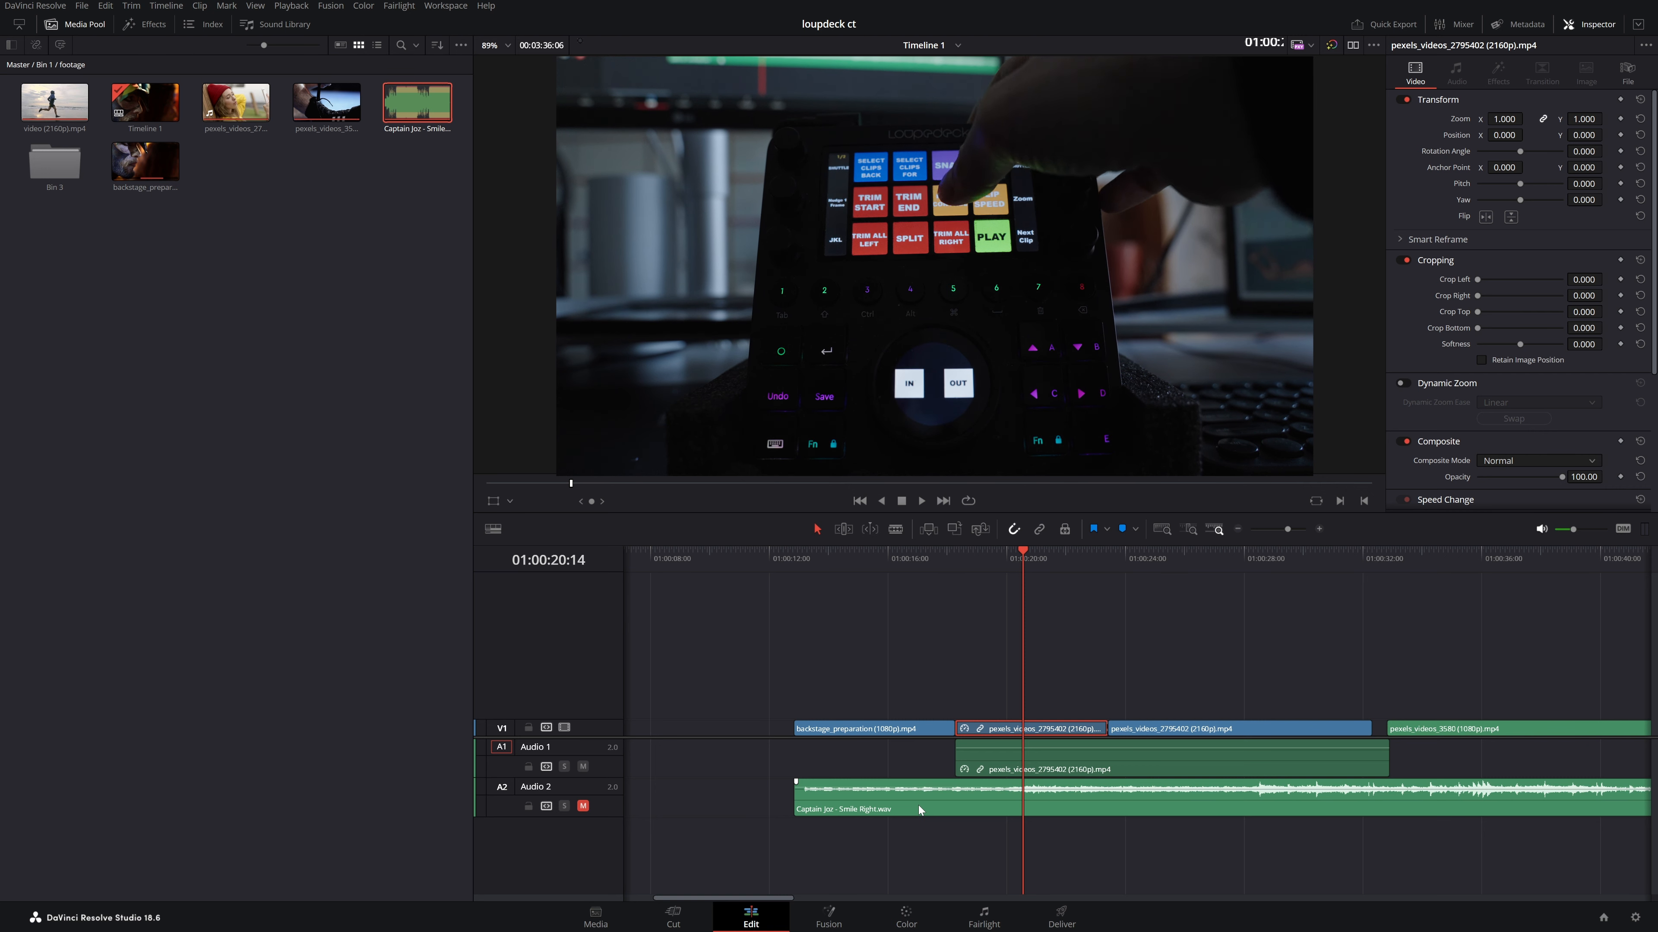
pyautogui.hotkey('ctrl', 'r')
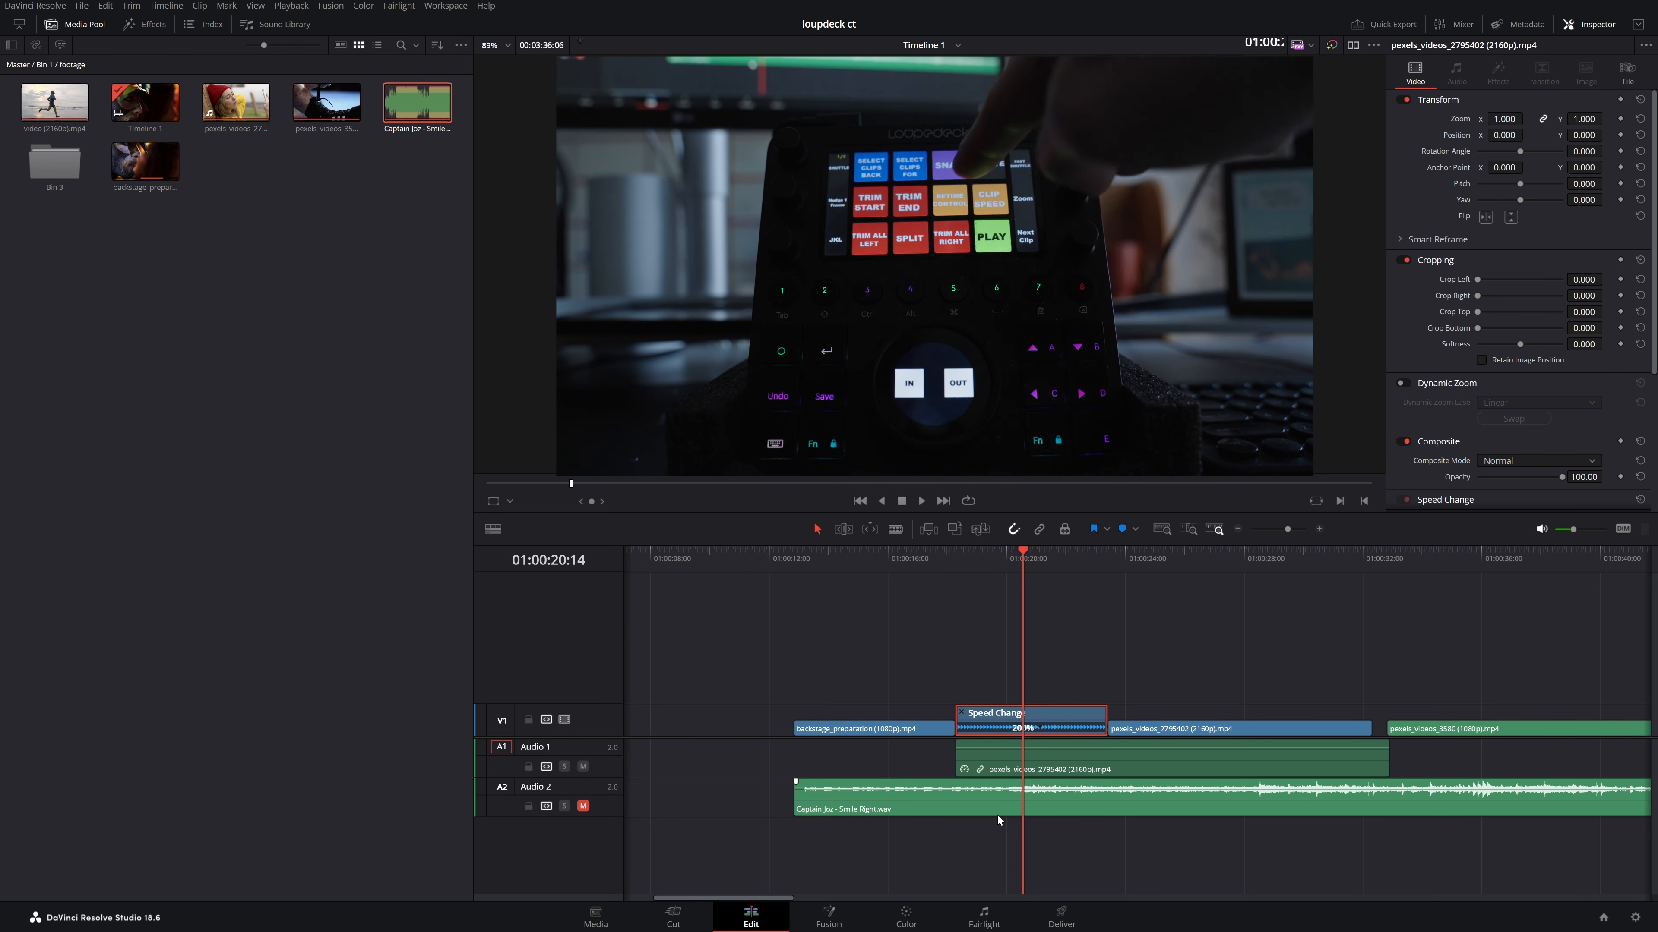
pyautogui.hotkey('ctrl', 'r')
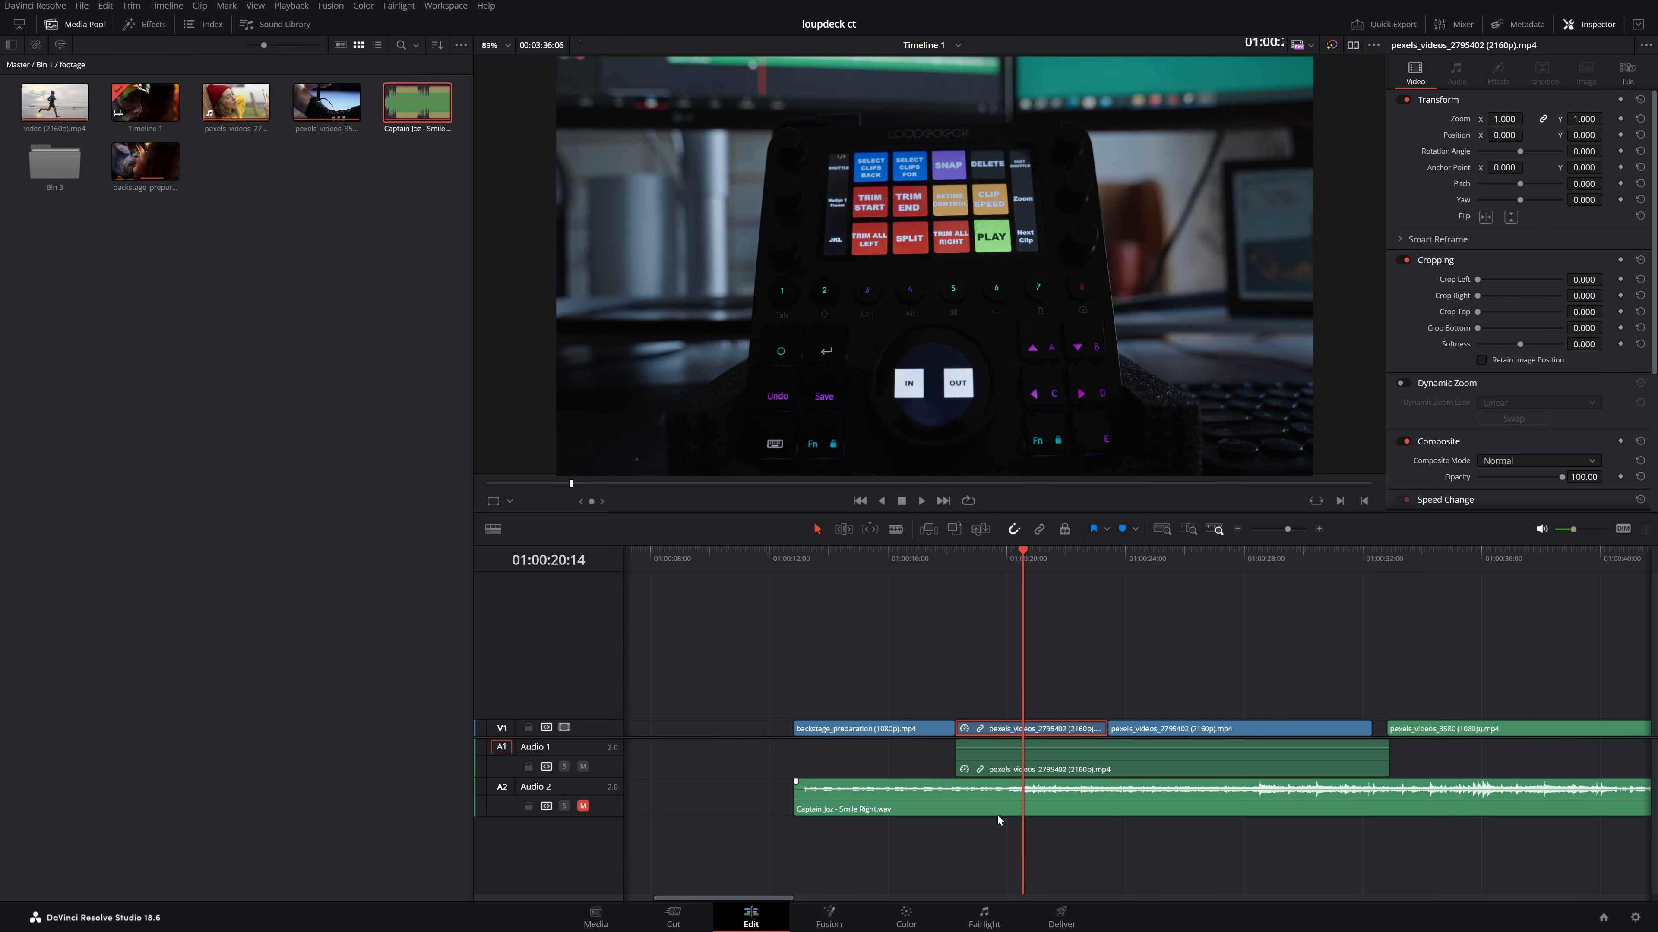
# - Save the project and delete the empty gap before the backstage_preparation (1080p).mp4 clip on V1
pyautogui.hotkey('ctrl', '-')
pyautogui.hotkey('ctrl', '-')
pyautogui.hotkey('ctrl', '-')
pyautogui.hotkey('ctrl', '-')
pyautogui.hotkey('ctrl', '=')
pyautogui.hotkey('ctrl', '=')
pyautogui.hotkey('ctrl', '=')
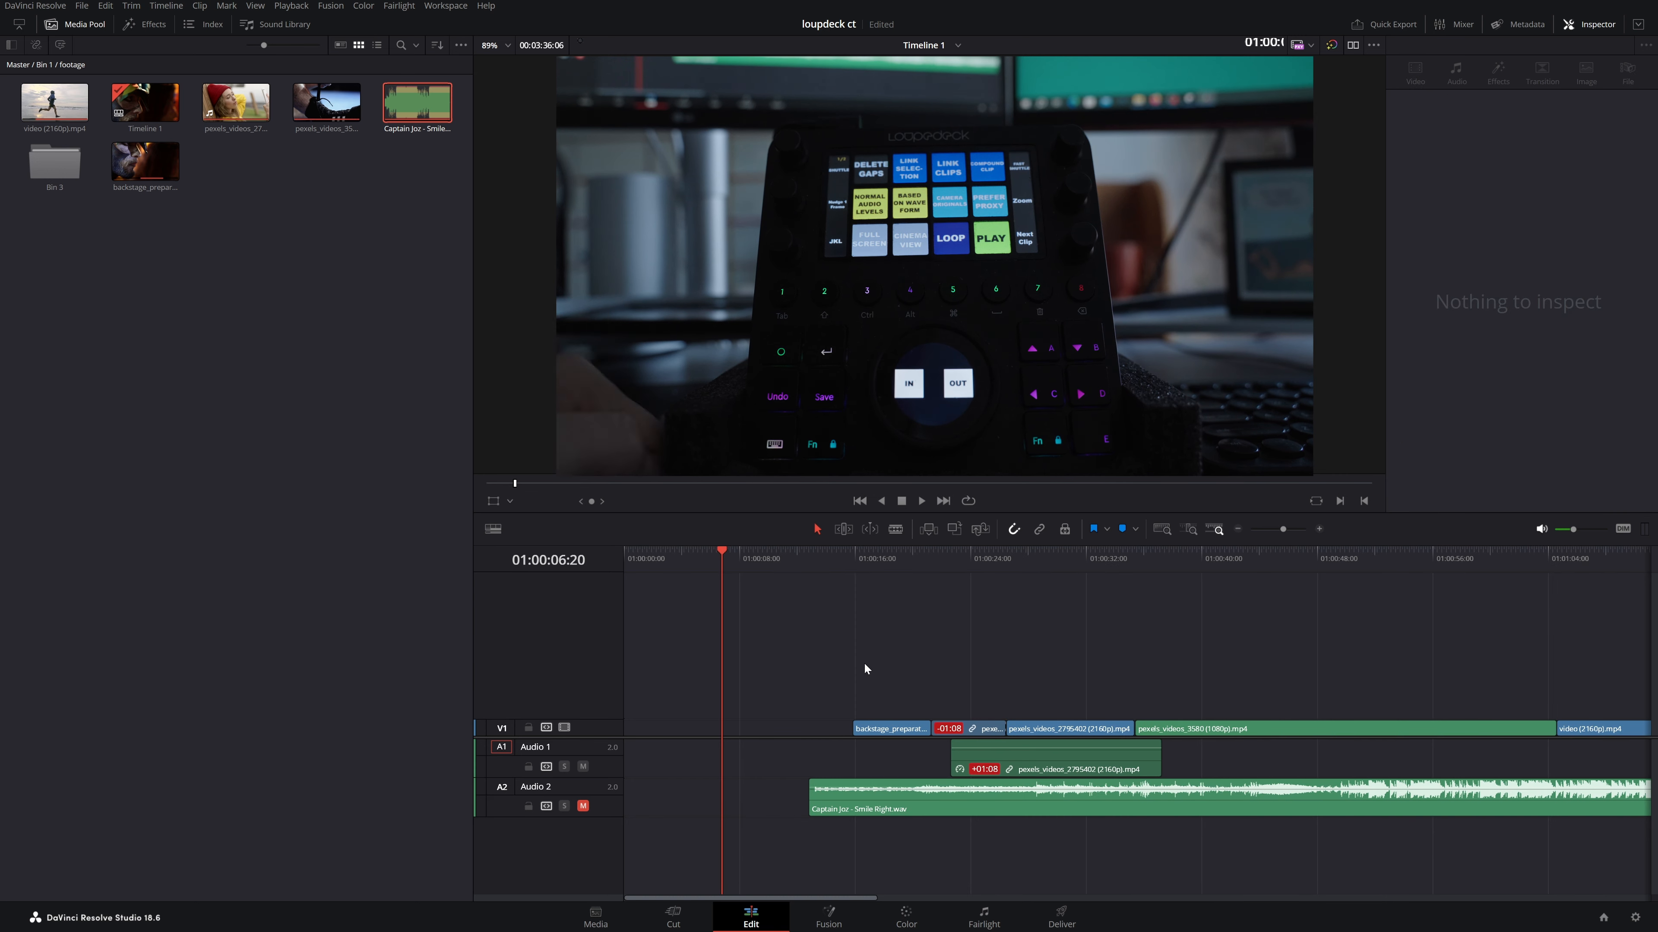
pyautogui.hotkey('ctrl', 's')
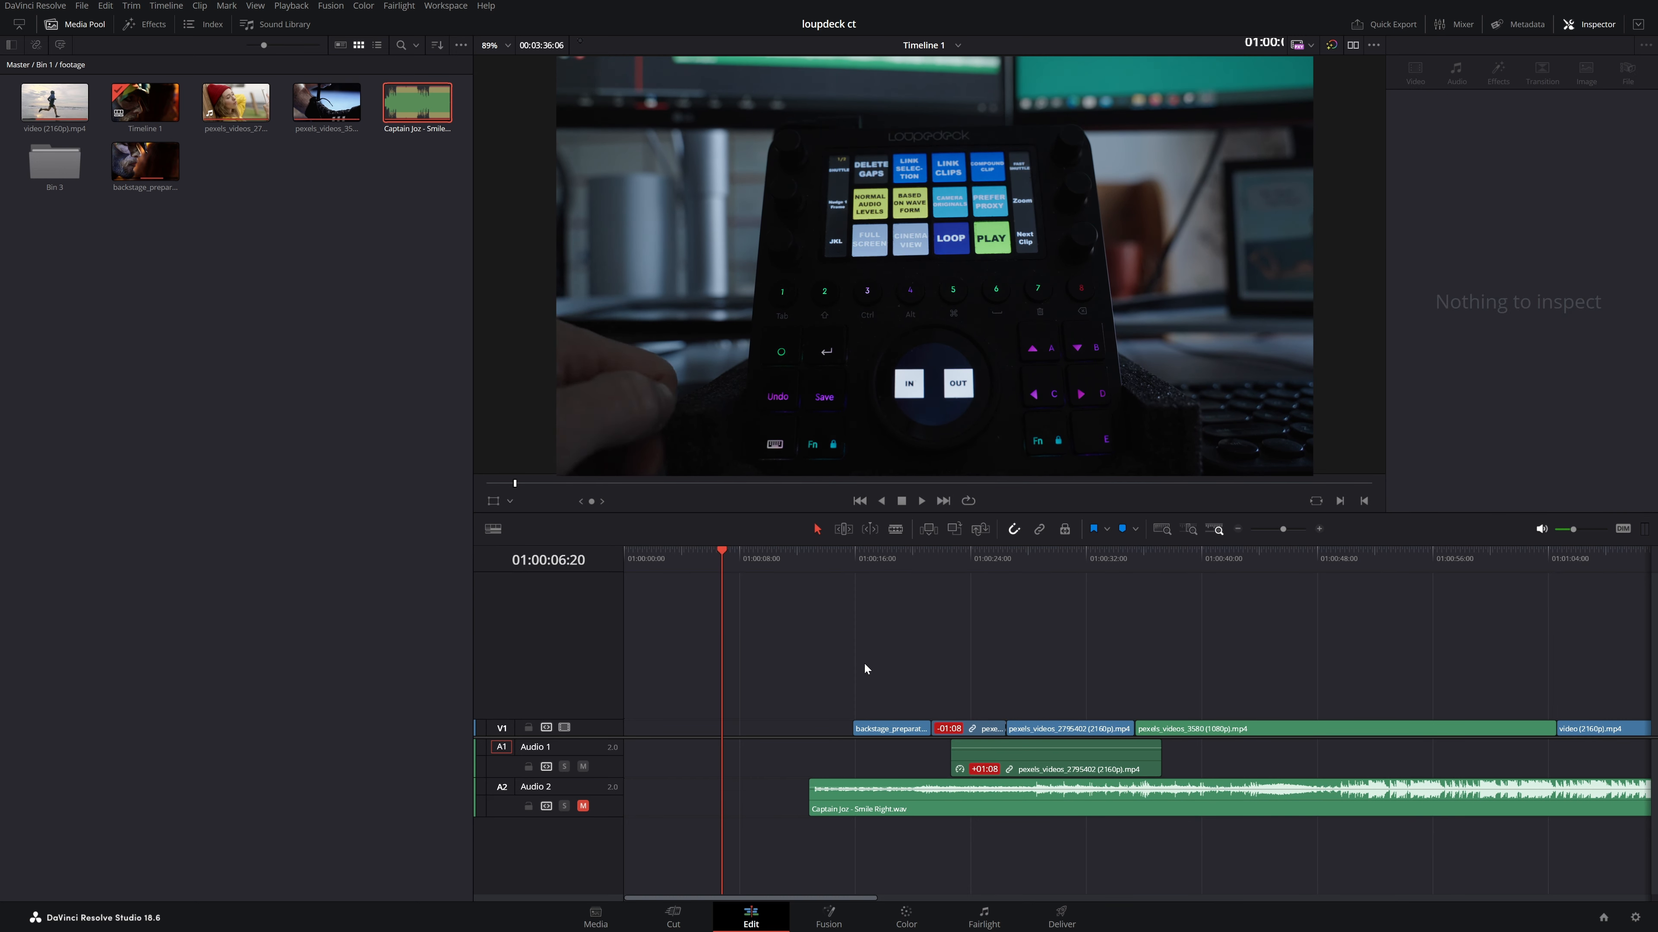
pyautogui.click(748, 729)
pyautogui.press('BackSpace')
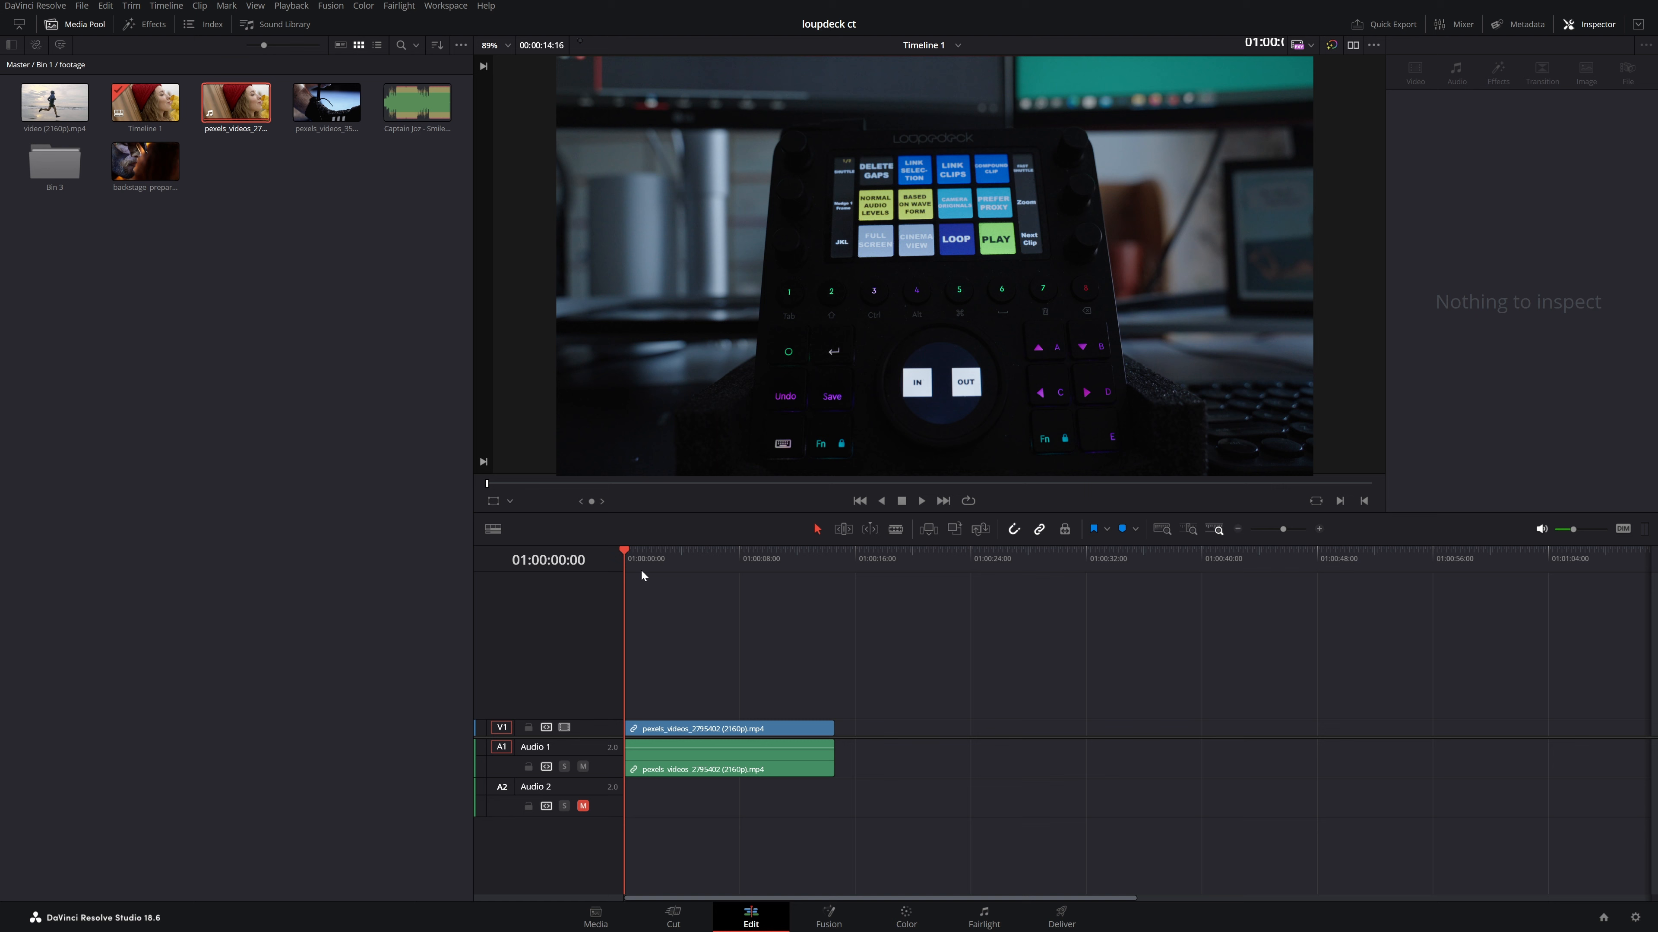
pyautogui.moveTo(634, 557); pyautogui.dragTo(721, 641)
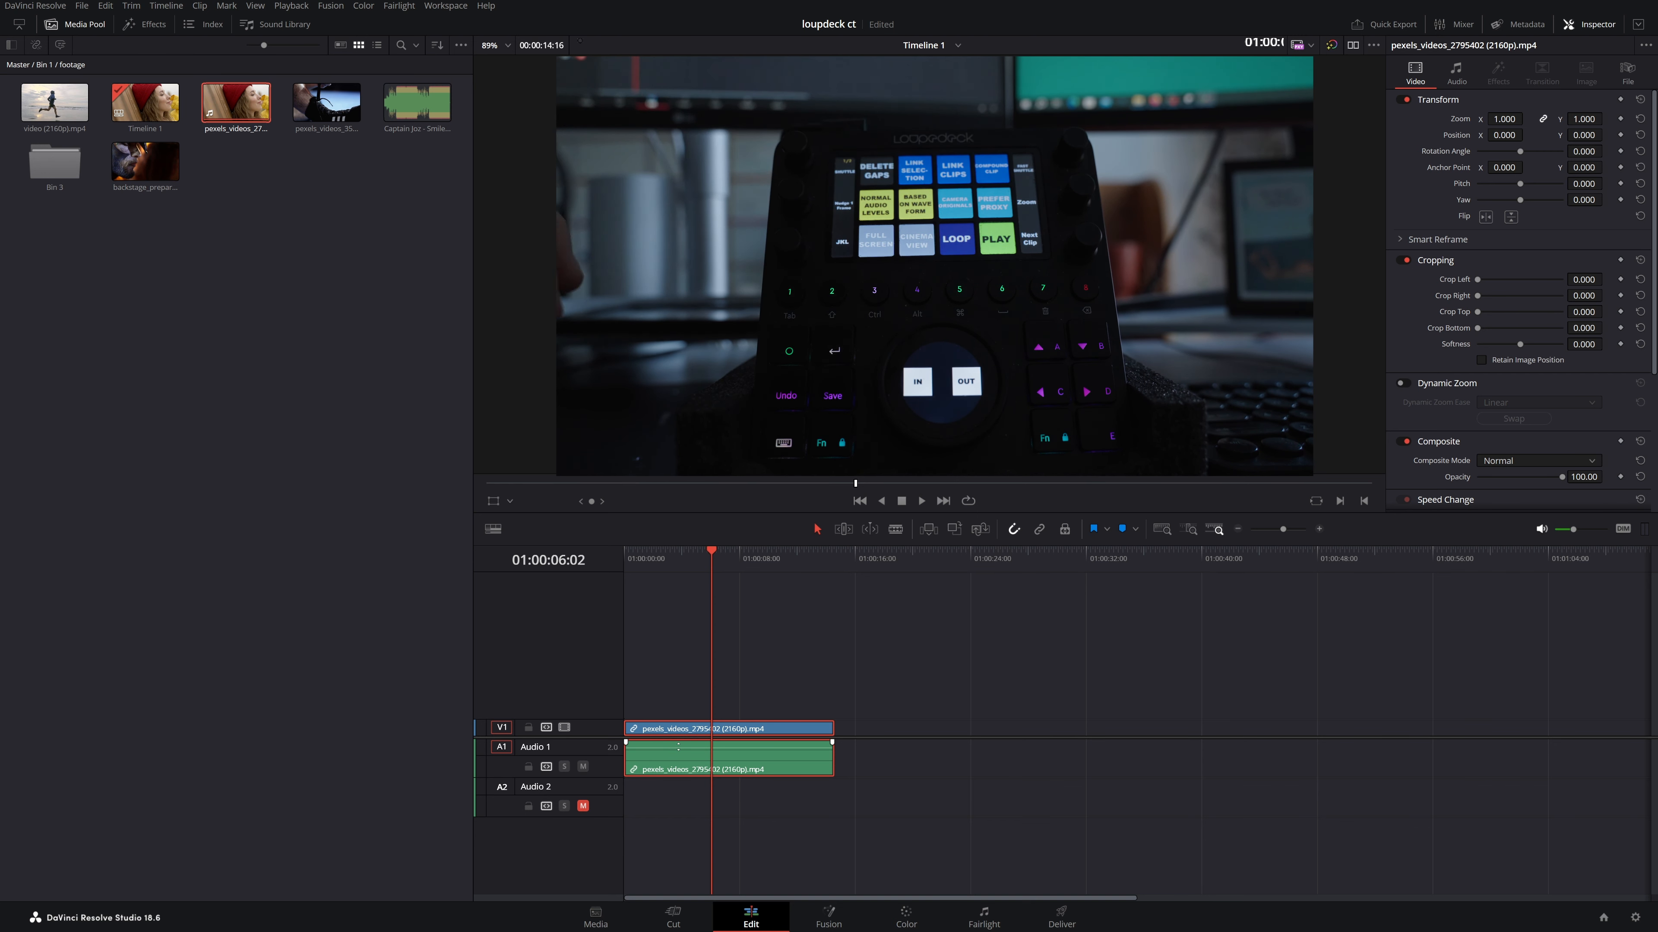
pyautogui.click(757, 628)
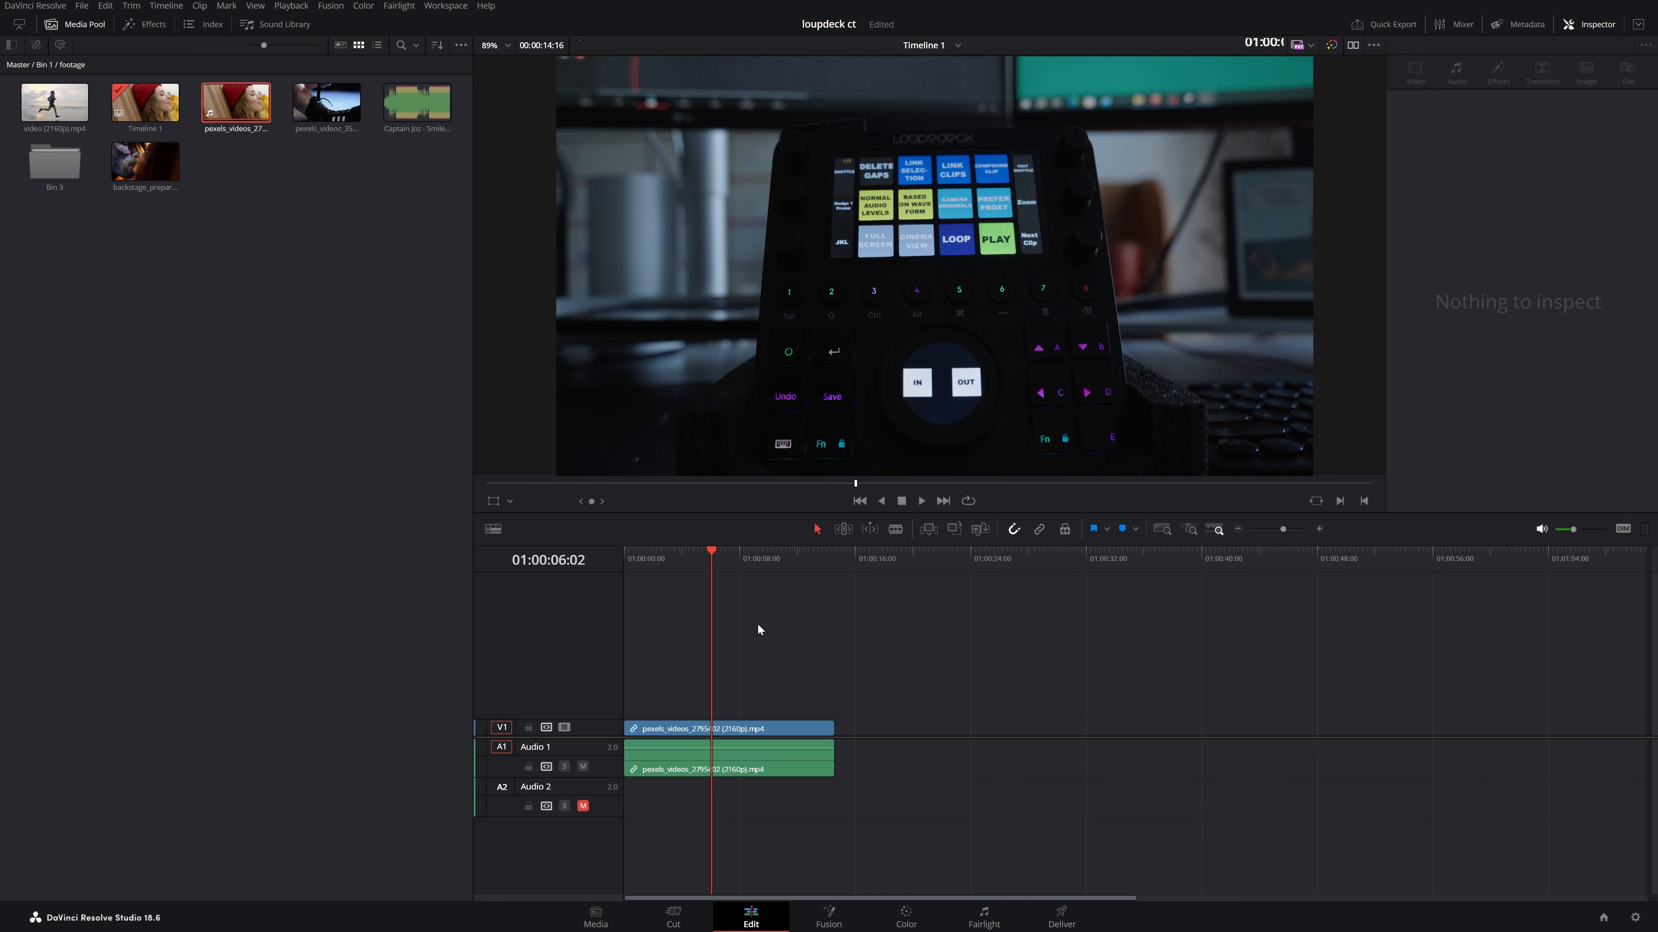
pyautogui.moveTo(703, 555)
pyautogui.mouseDown()
pyautogui.moveTo(625, 574)
pyautogui.moveTo(740, 581)
pyautogui.moveTo(717, 584)
pyautogui.mouseUp()
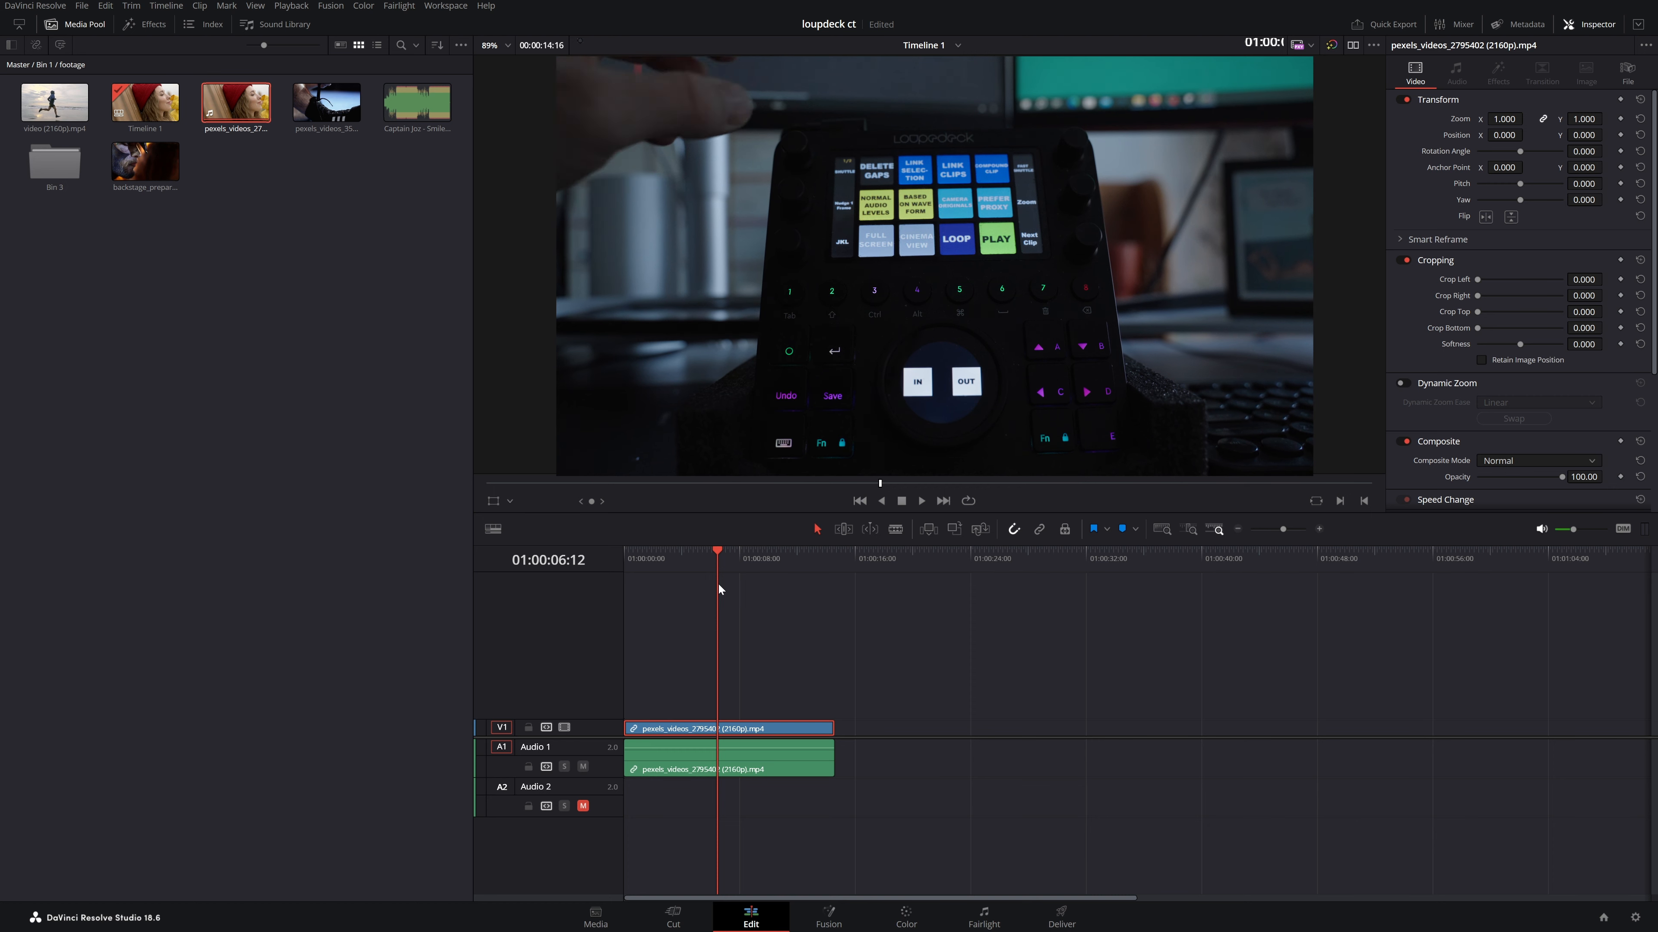
pyautogui.click(787, 615)
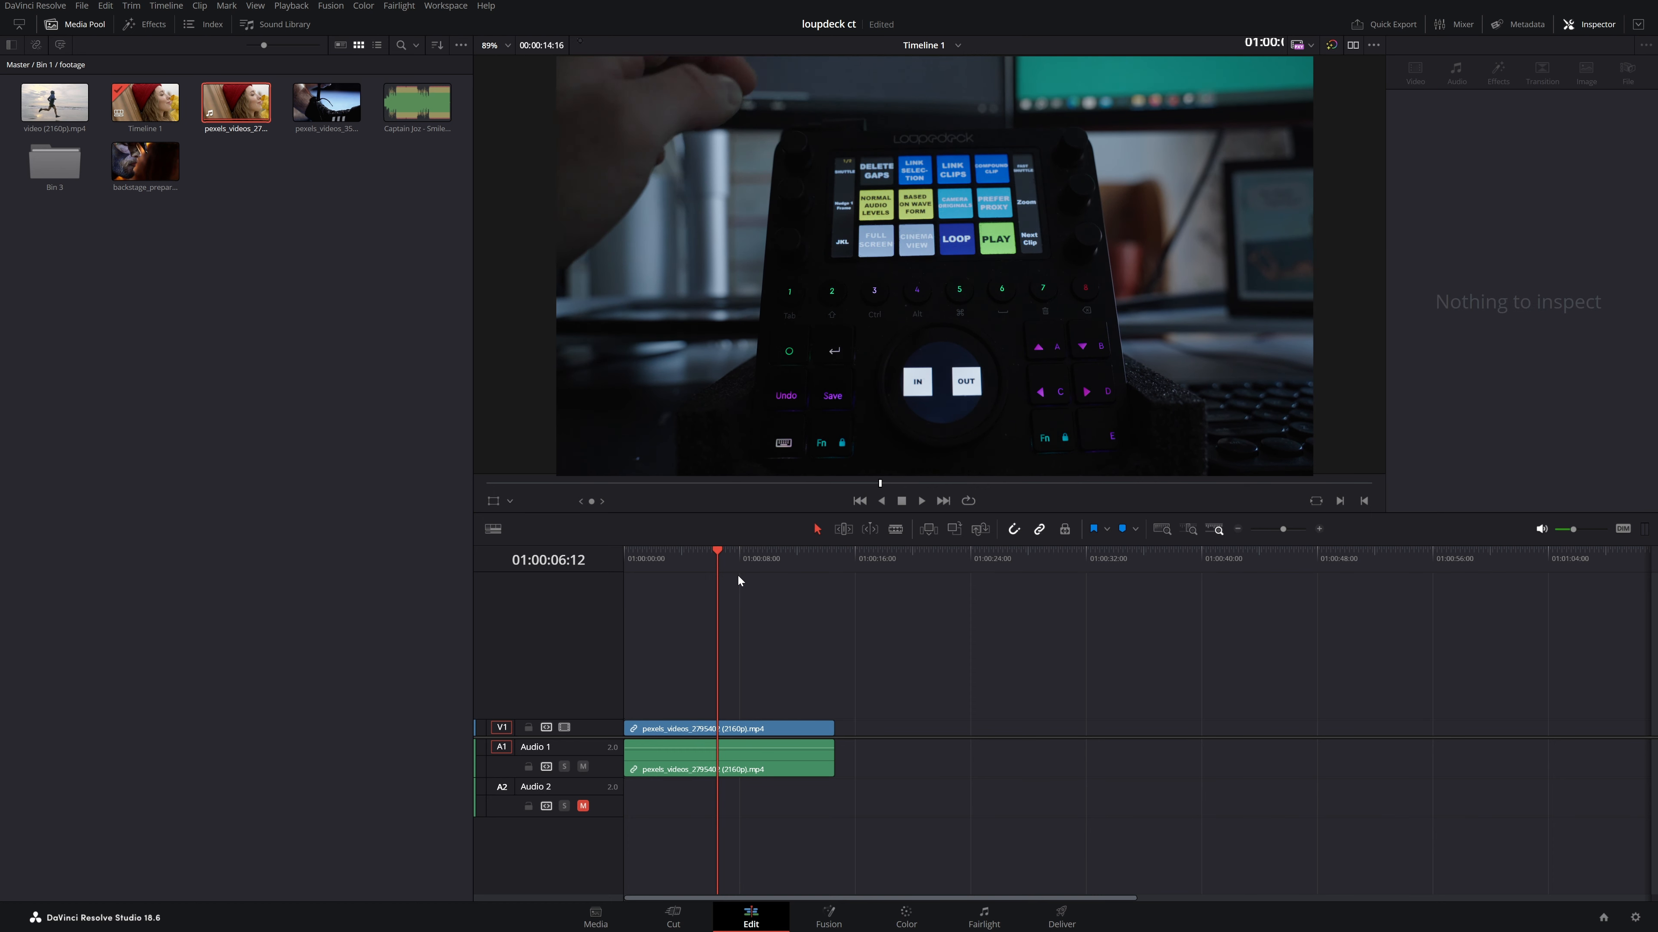
pyautogui.click(625, 570)
pyautogui.moveTo(626, 571); pyautogui.dragTo(742, 584)
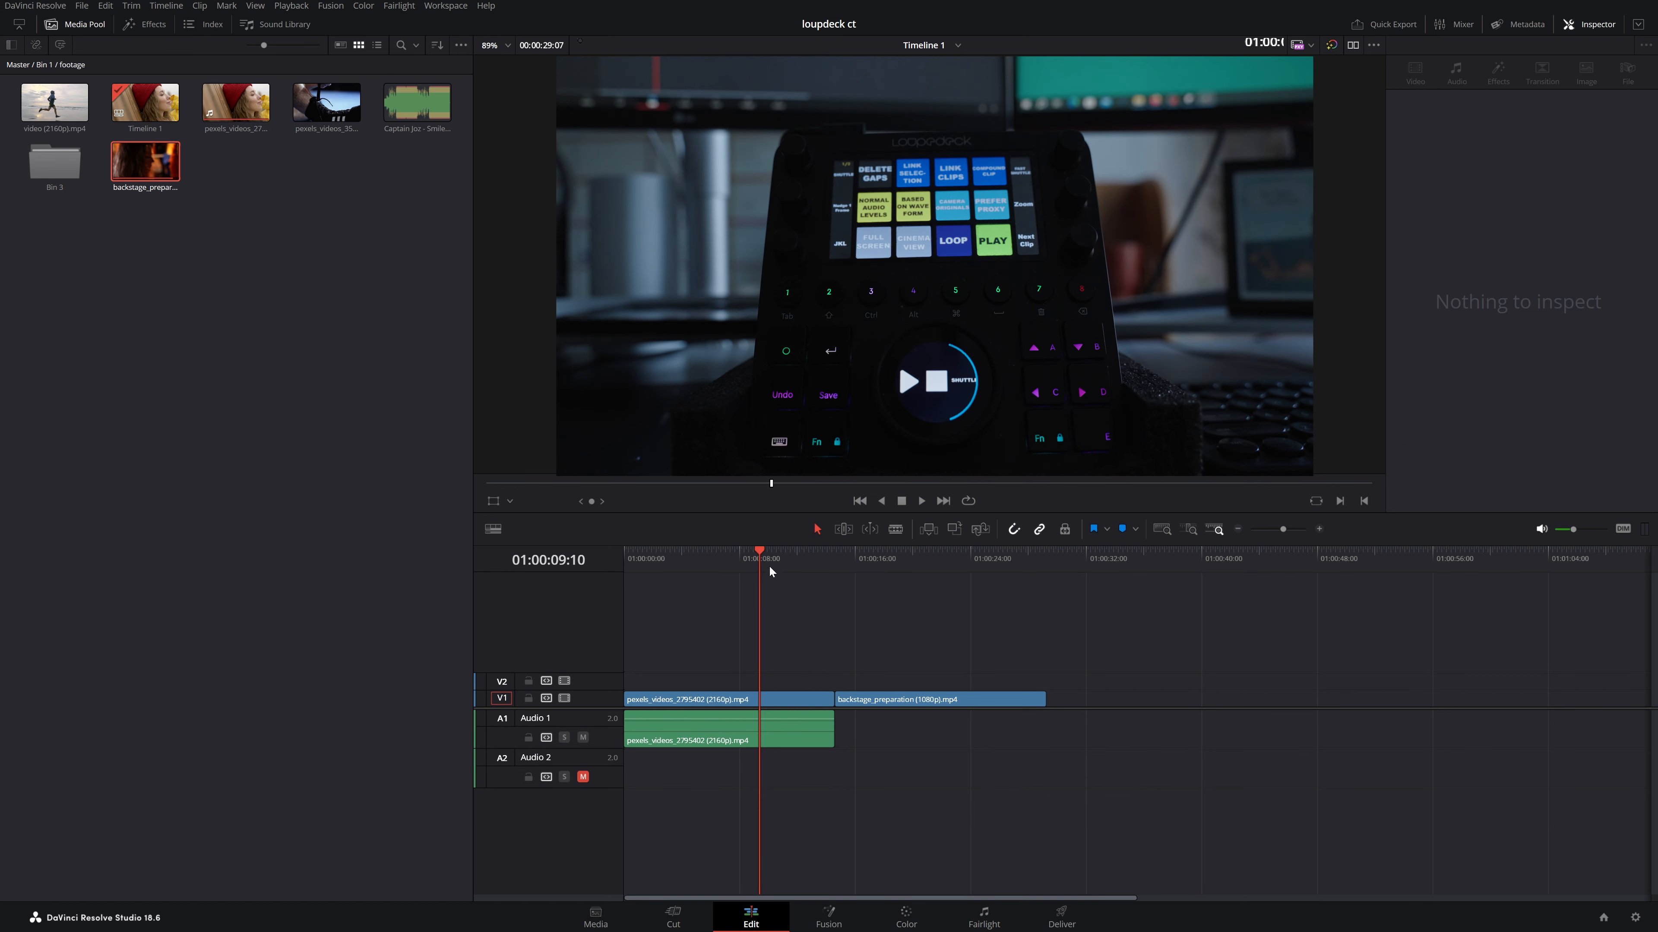
pyautogui.click(769, 565)
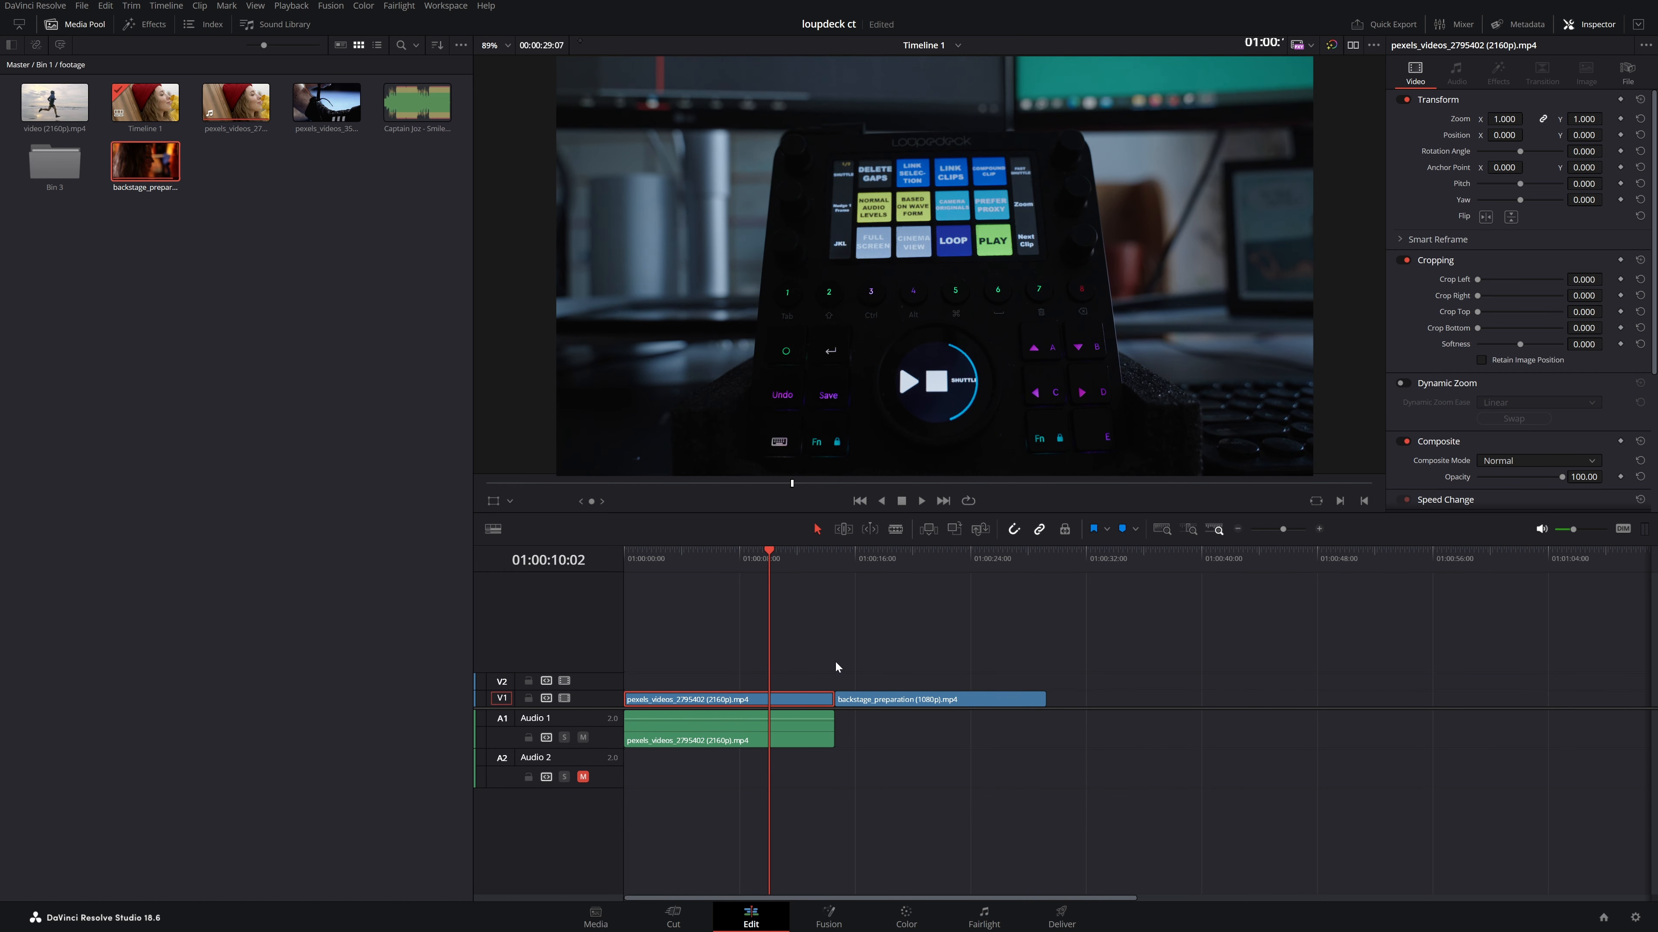
pyautogui.click(811, 662)
pyautogui.moveTo(722, 639); pyautogui.dragTo(893, 703)
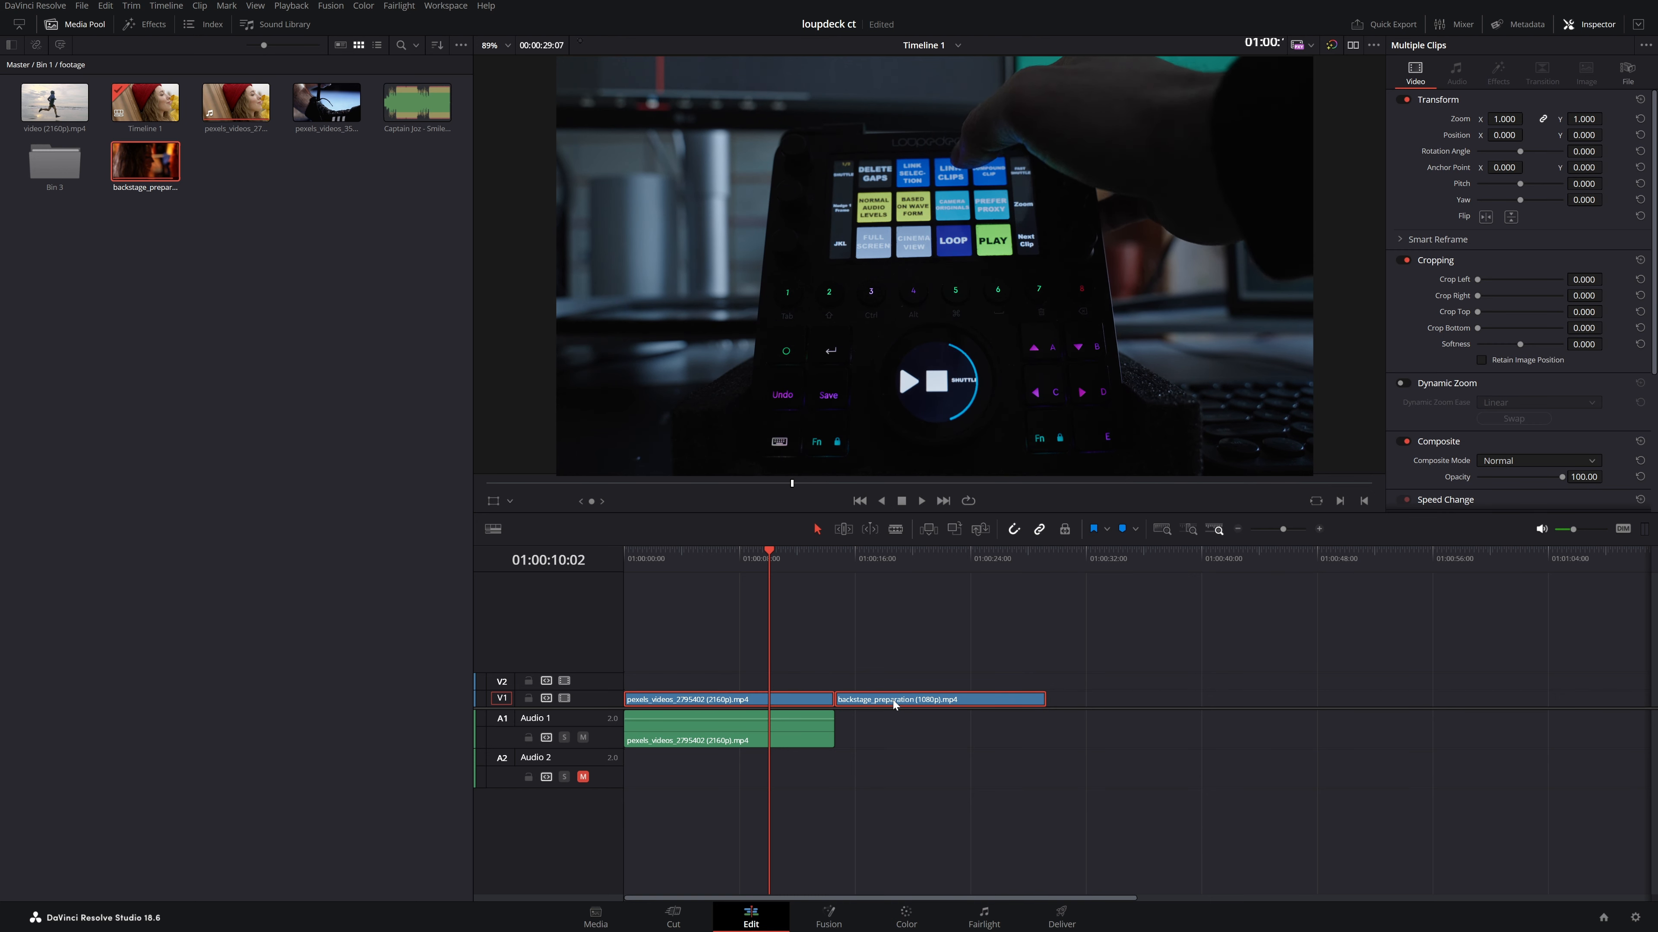
pyautogui.hotkey('ctrl', 'alt', 'l')
pyautogui.moveTo(774, 575); pyautogui.dragTo(1244, 631)
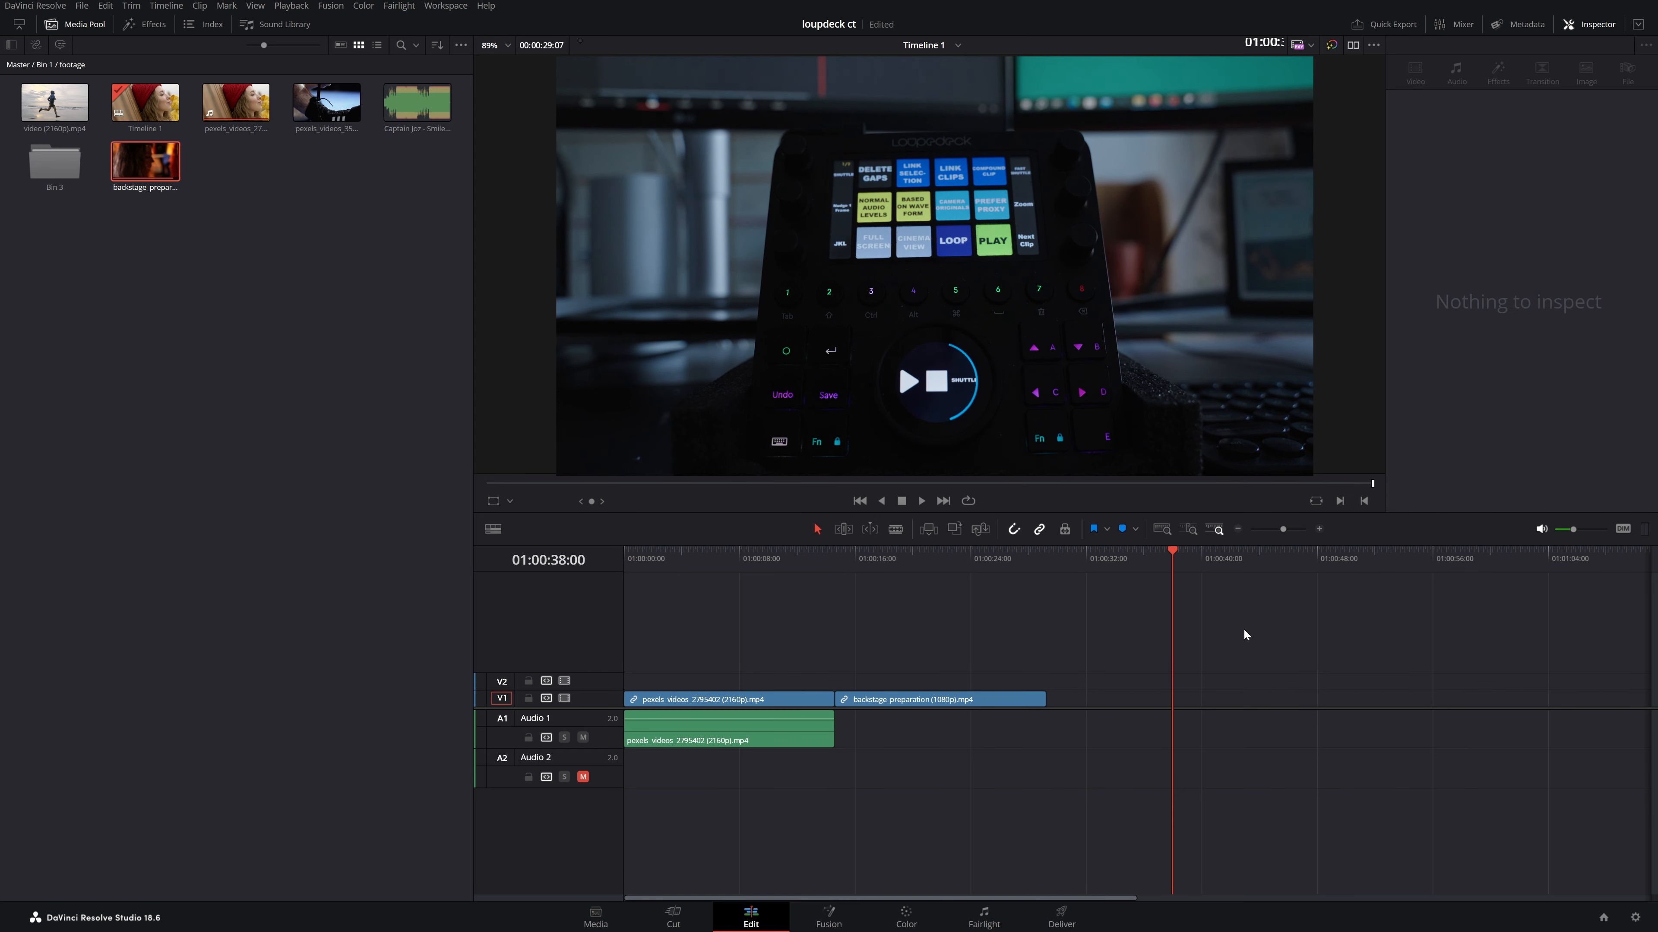
pyautogui.moveTo(1170, 558); pyautogui.dragTo(905, 591)
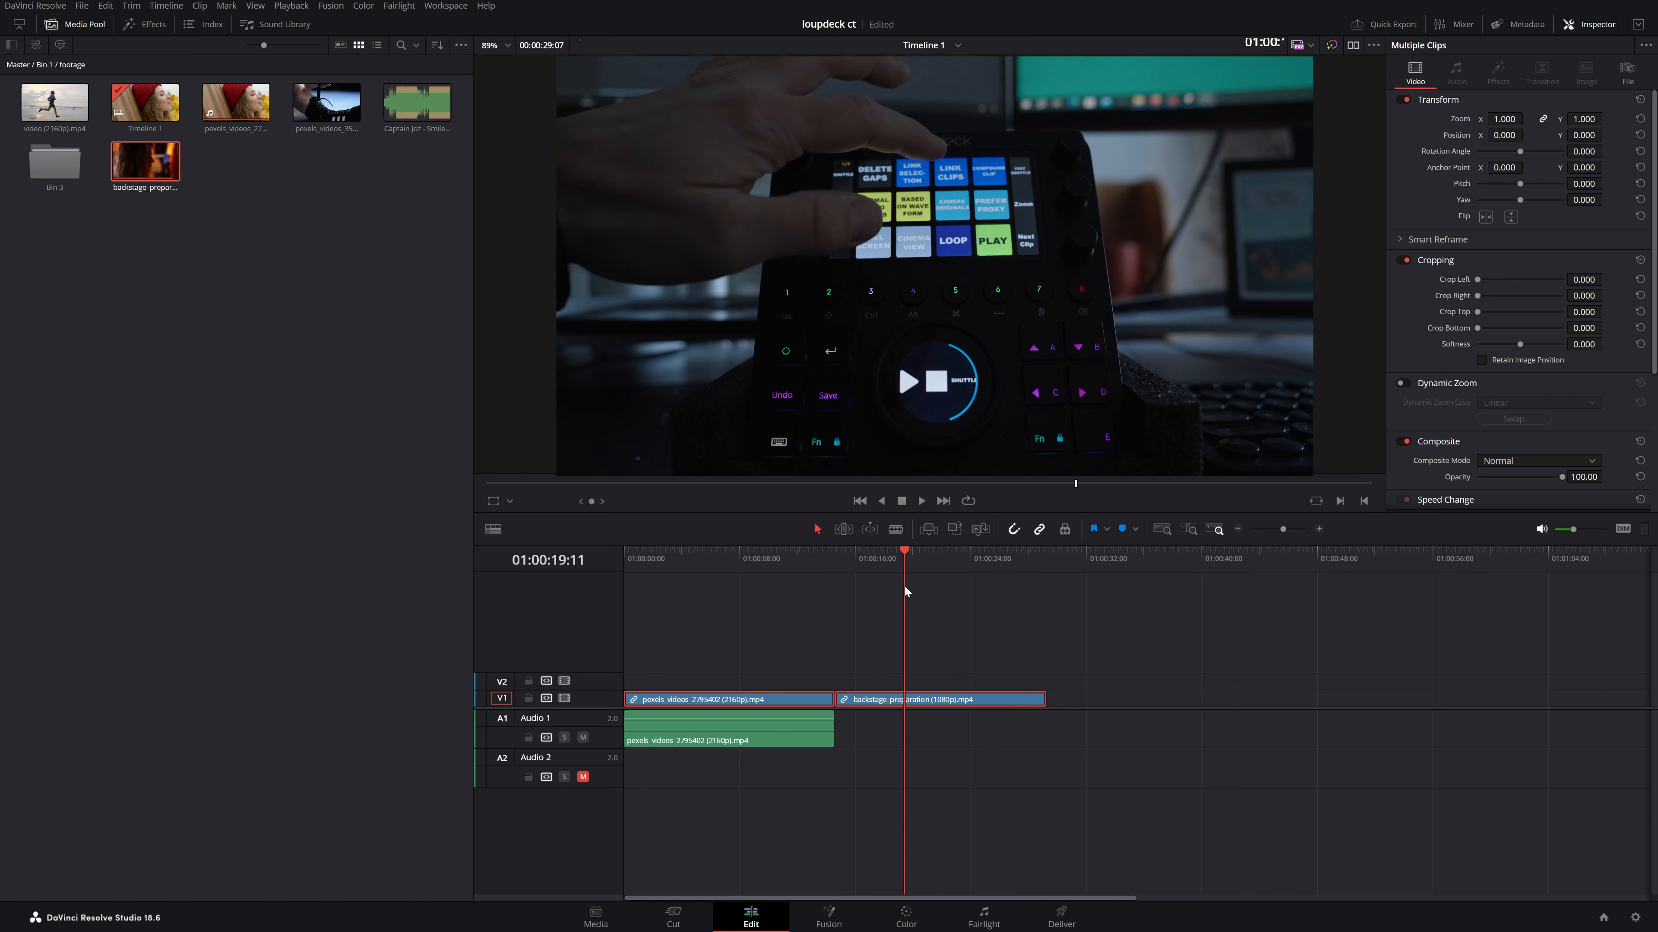
pyautogui.hotkey('ctrl', 'alt', 'l')
pyautogui.click(980, 649)
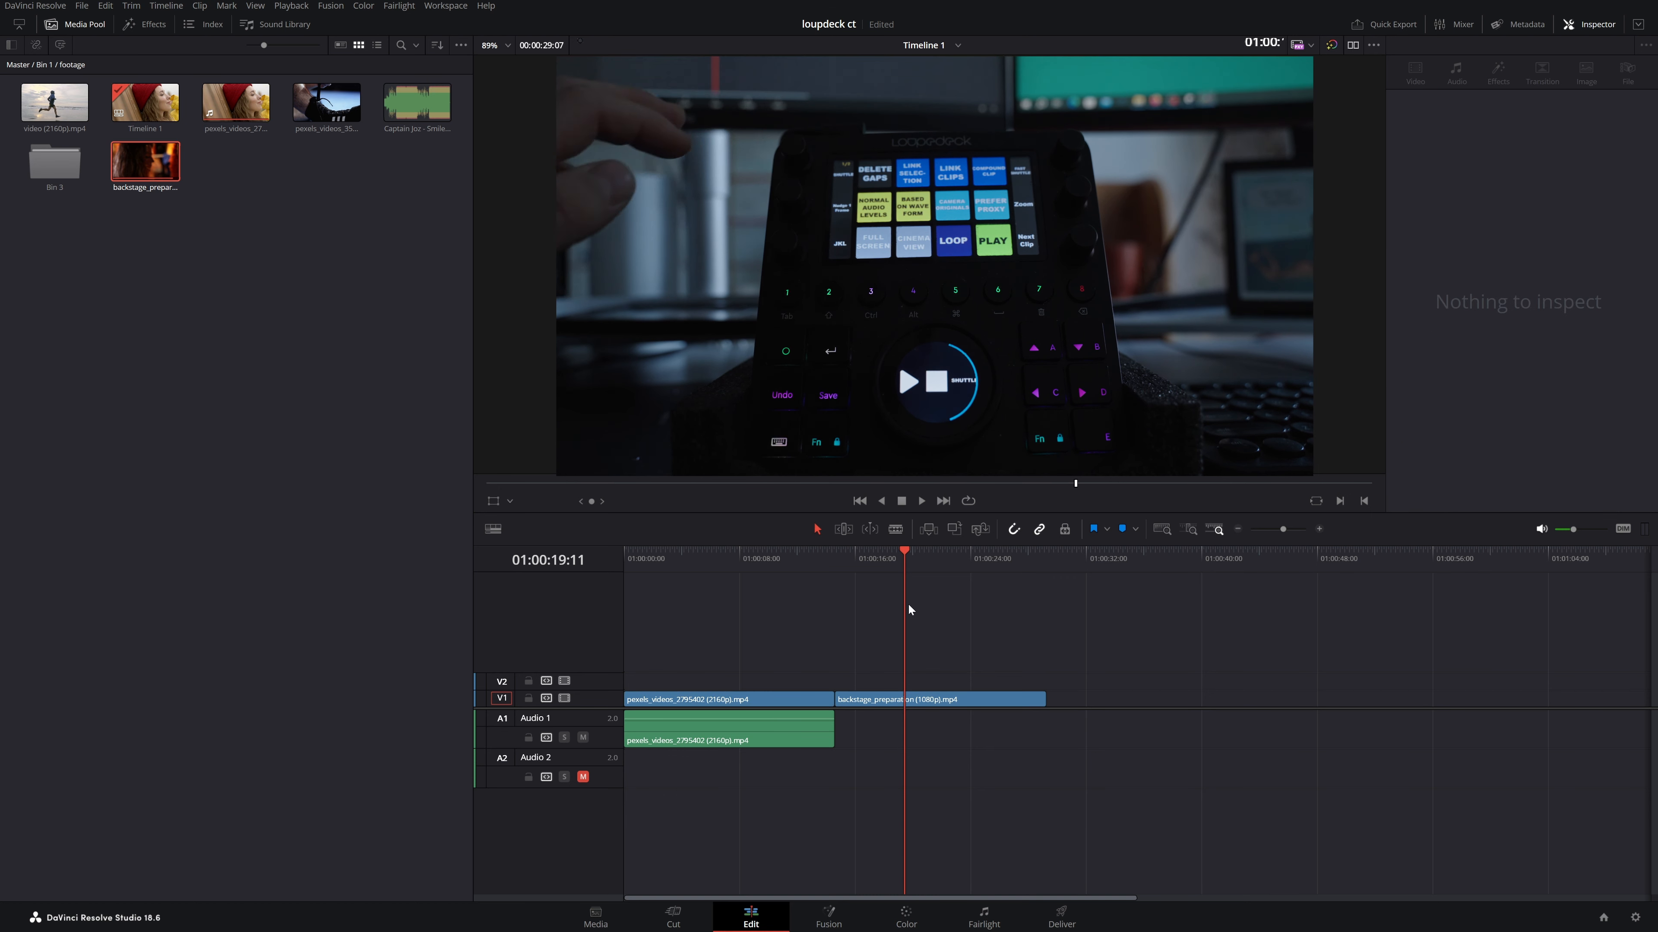
pyautogui.click(874, 700)
pyautogui.click(776, 702)
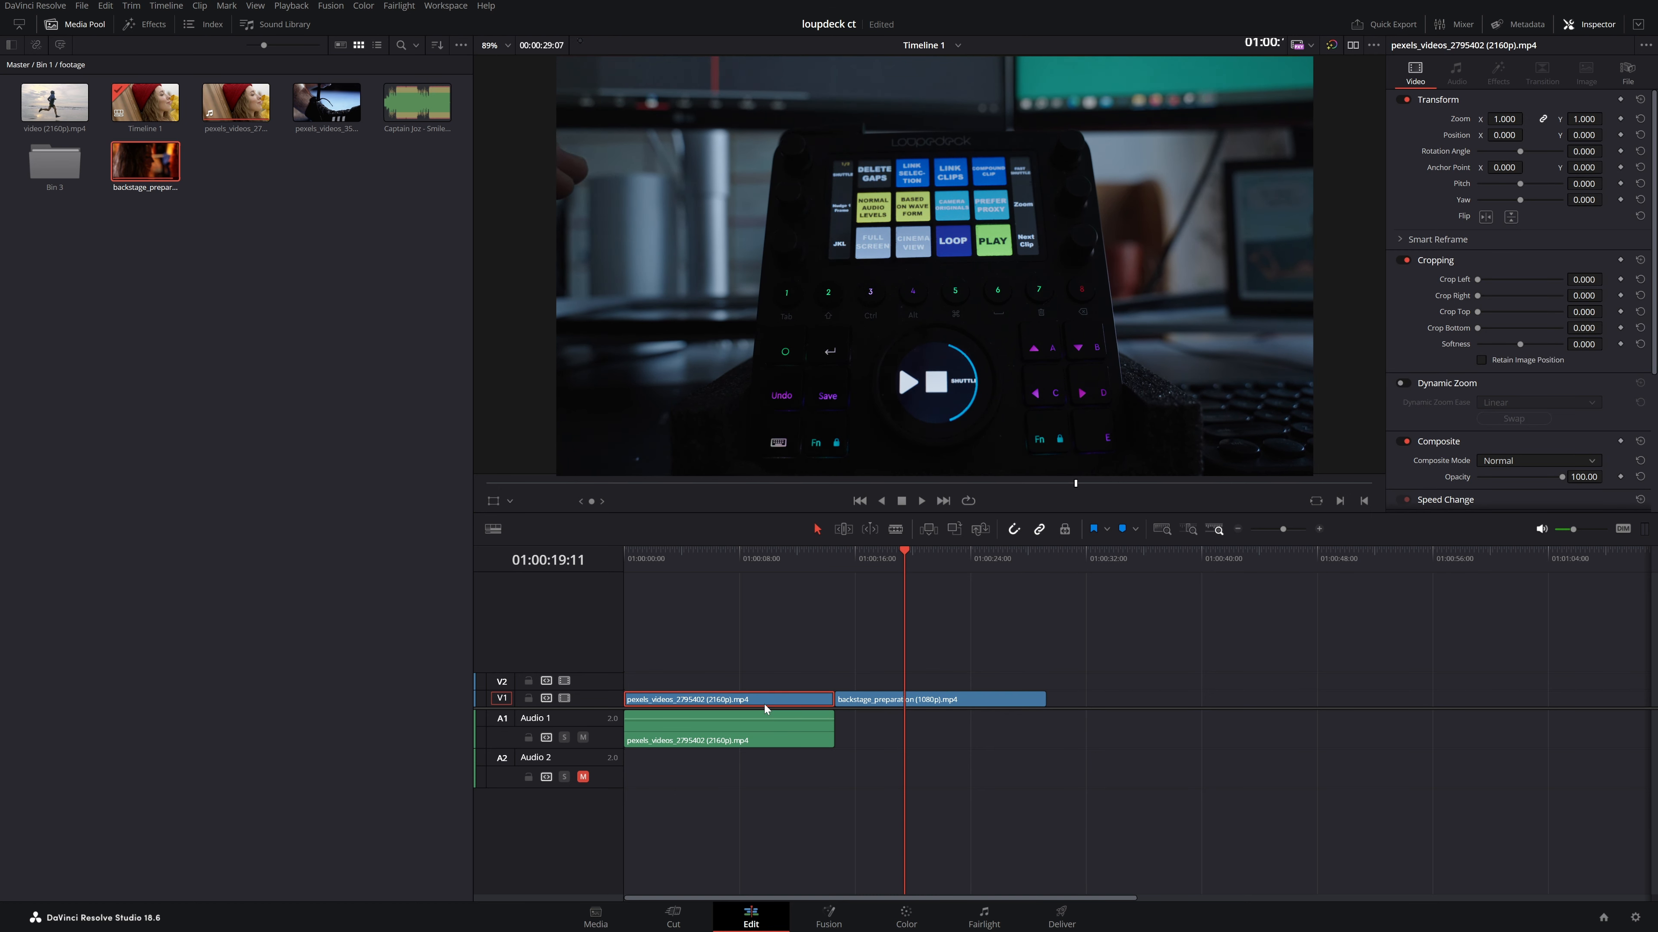
pyautogui.moveTo(781, 702)
pyautogui.mouseDown()
pyautogui.moveTo(897, 661)
pyautogui.moveTo(1009, 665)
pyautogui.moveTo(964, 679)
pyautogui.moveTo(983, 677)
pyautogui.mouseUp()
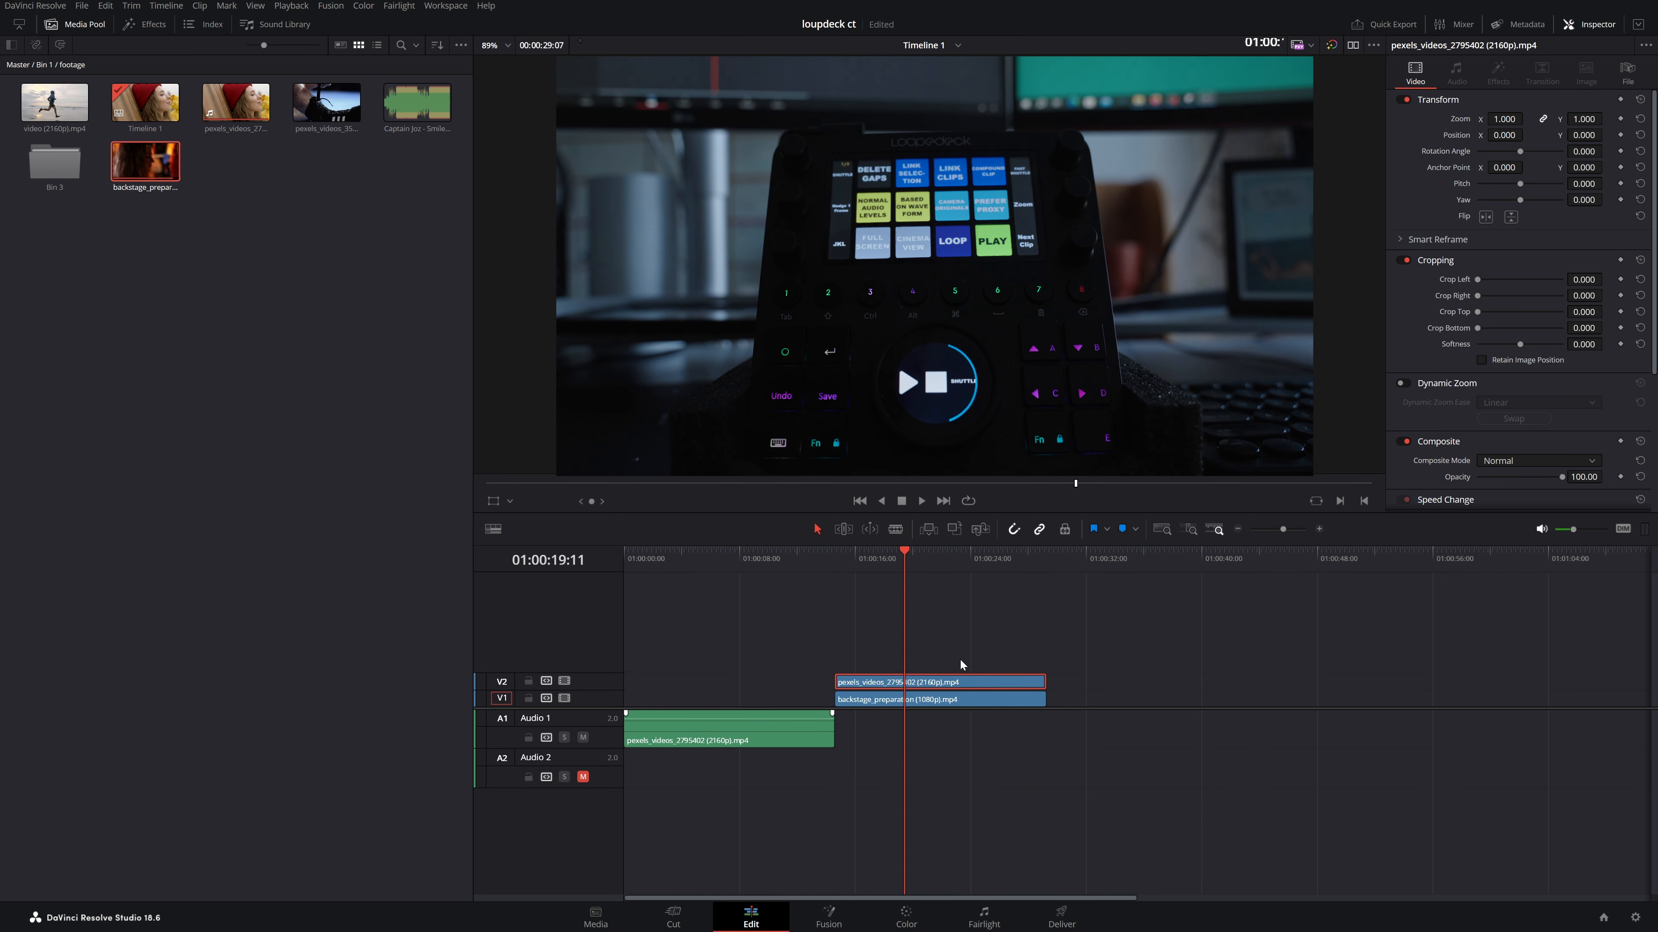
pyautogui.hotkey('ctrl', 's')
# - Try combining the stacked V2 and V1 video clips into one compound clip, and undo it
pyautogui.moveTo(947, 626); pyautogui.dragTo(952, 711)
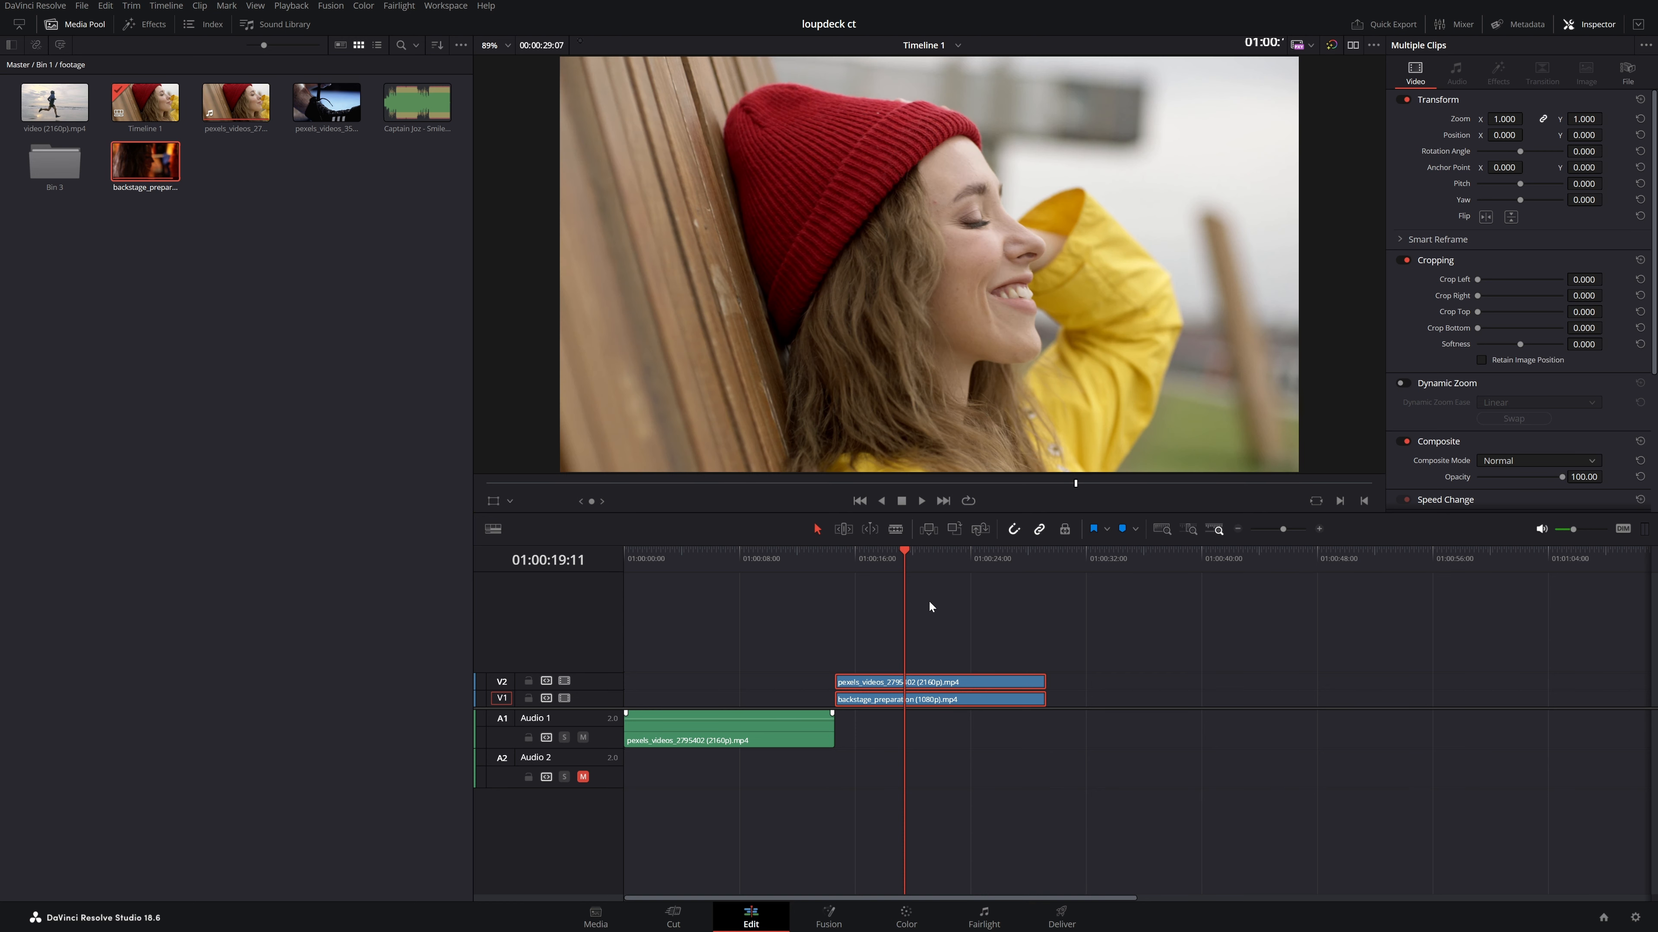
pyautogui.hotkey('alt', 'c')
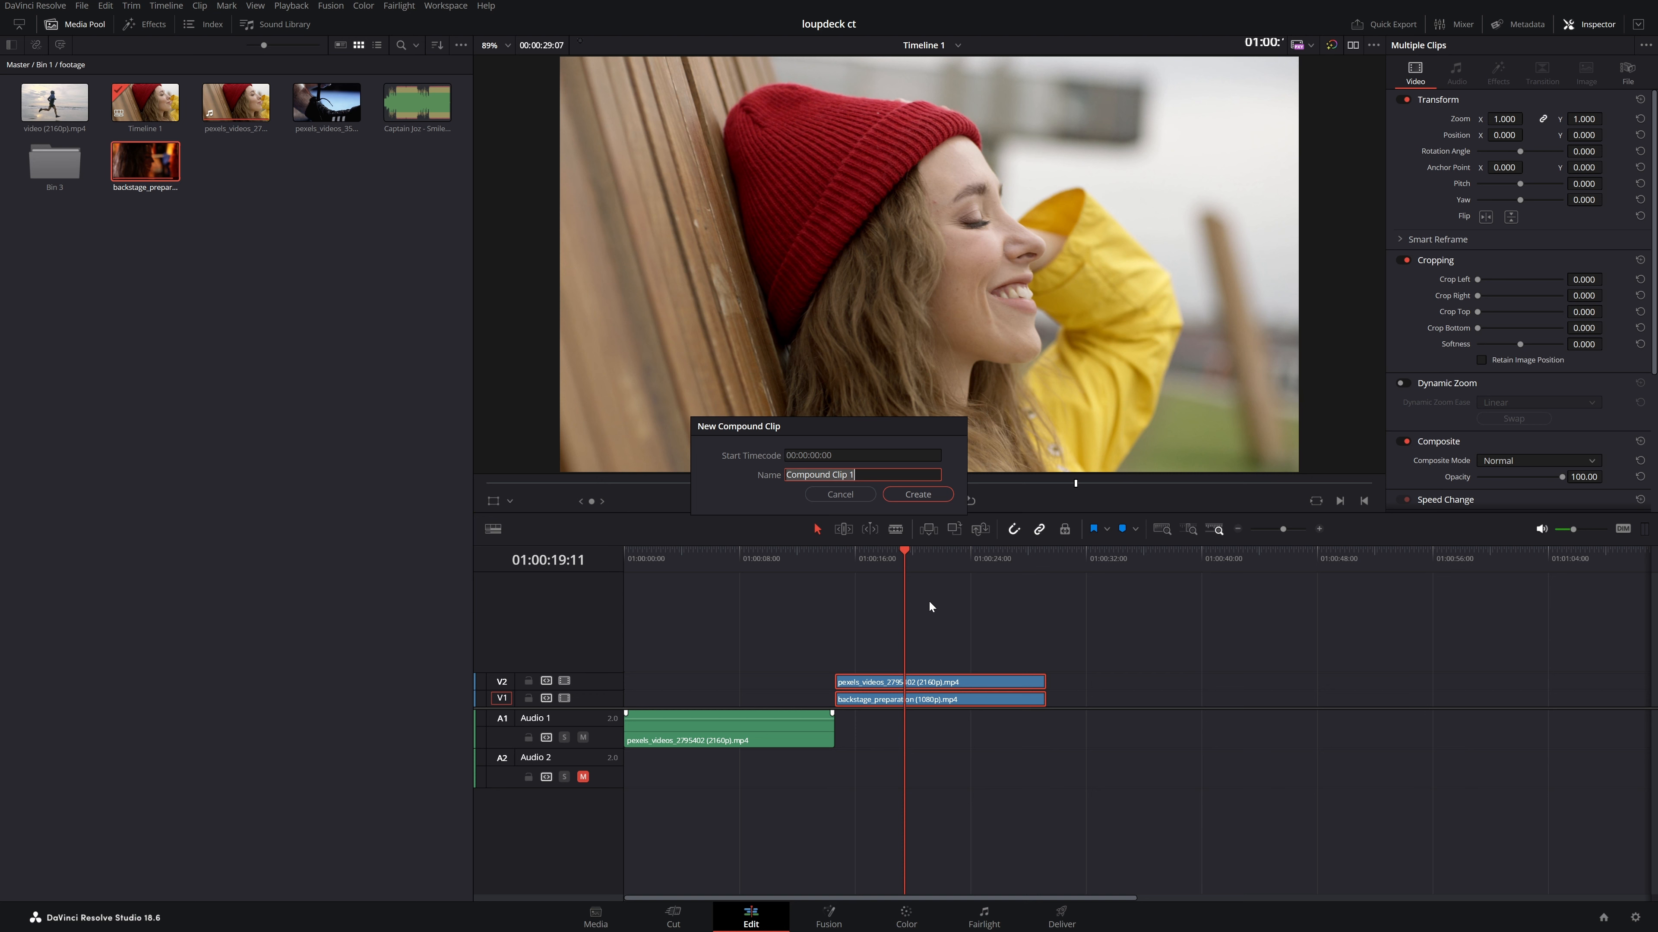
pyautogui.click(917, 494)
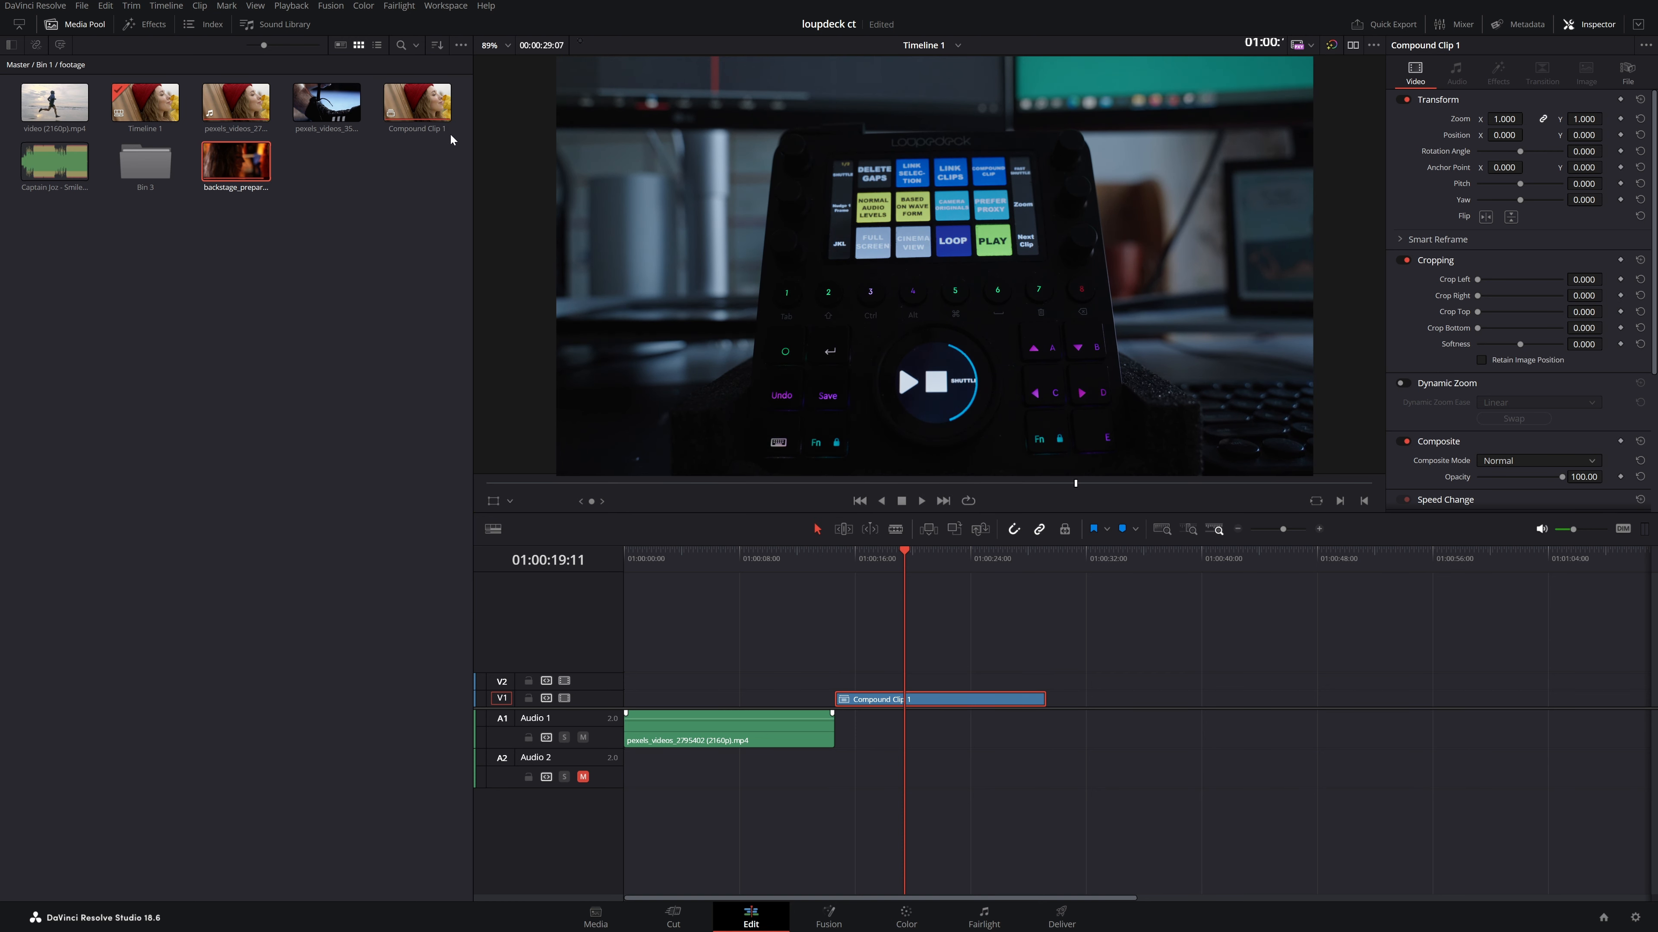
pyautogui.moveTo(905, 703)
pyautogui.mouseDown()
pyautogui.moveTo(1178, 683)
pyautogui.moveTo(839, 682)
pyautogui.moveTo(903, 701)
pyautogui.mouseUp()
pyautogui.hotkey('ctrl', 'z')
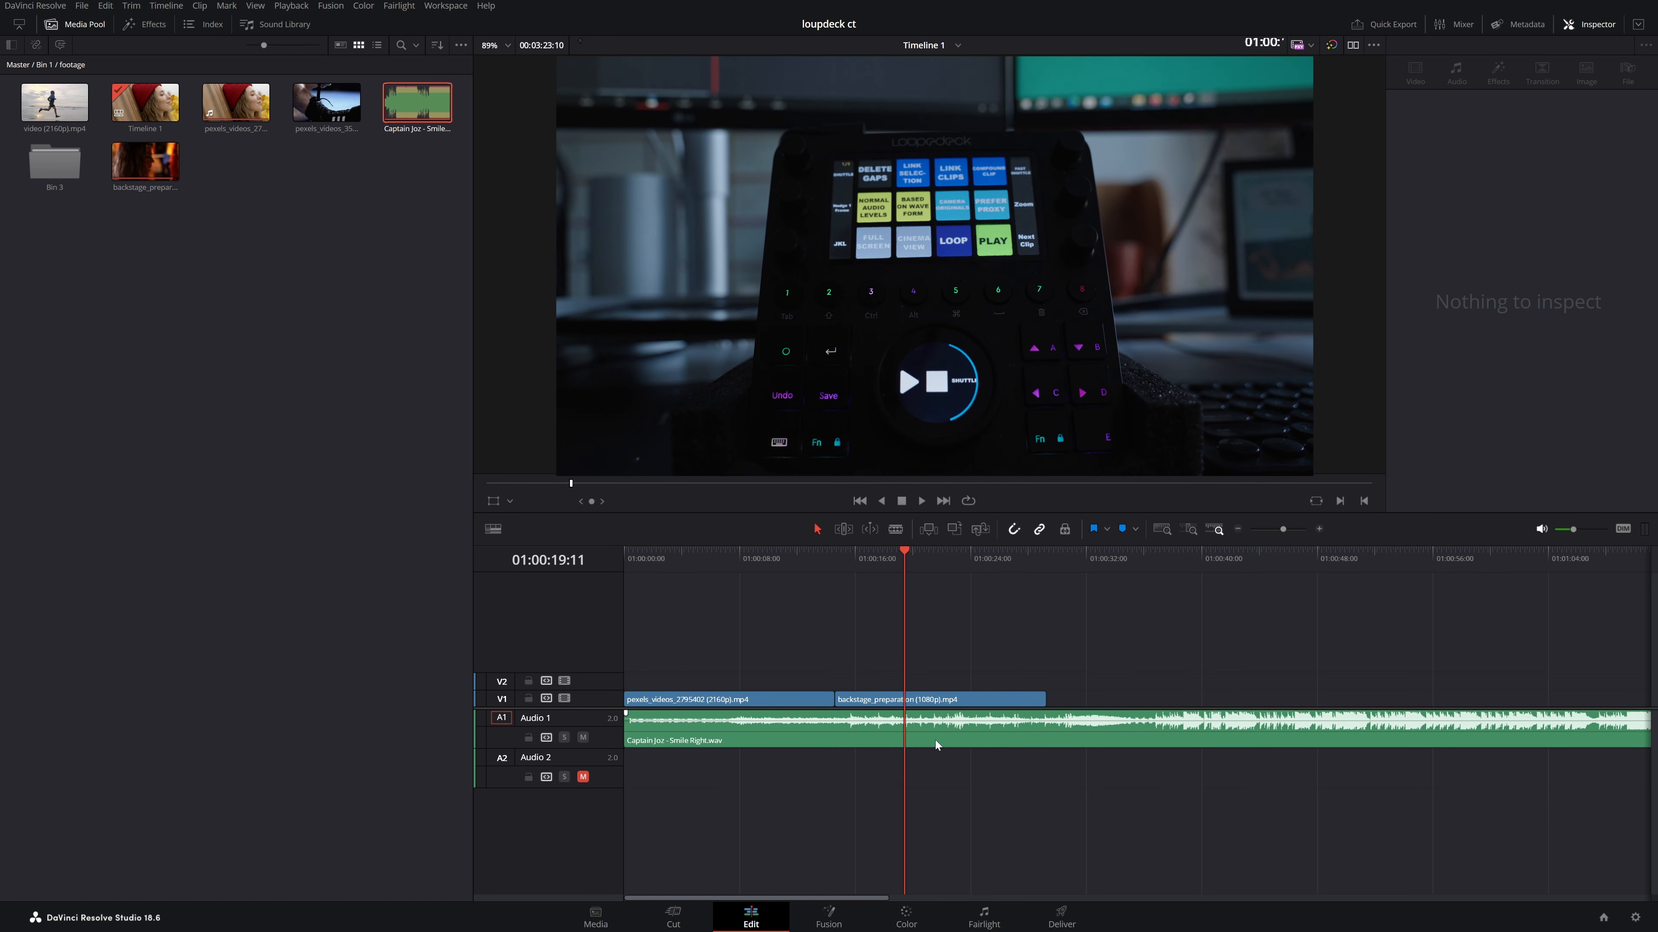
# - Normalize the Captain Joz - Smile Right.wav clip on A1 in Sample Peak Program mode to a -9.0 dBFS target level
pyautogui.click(937, 735)
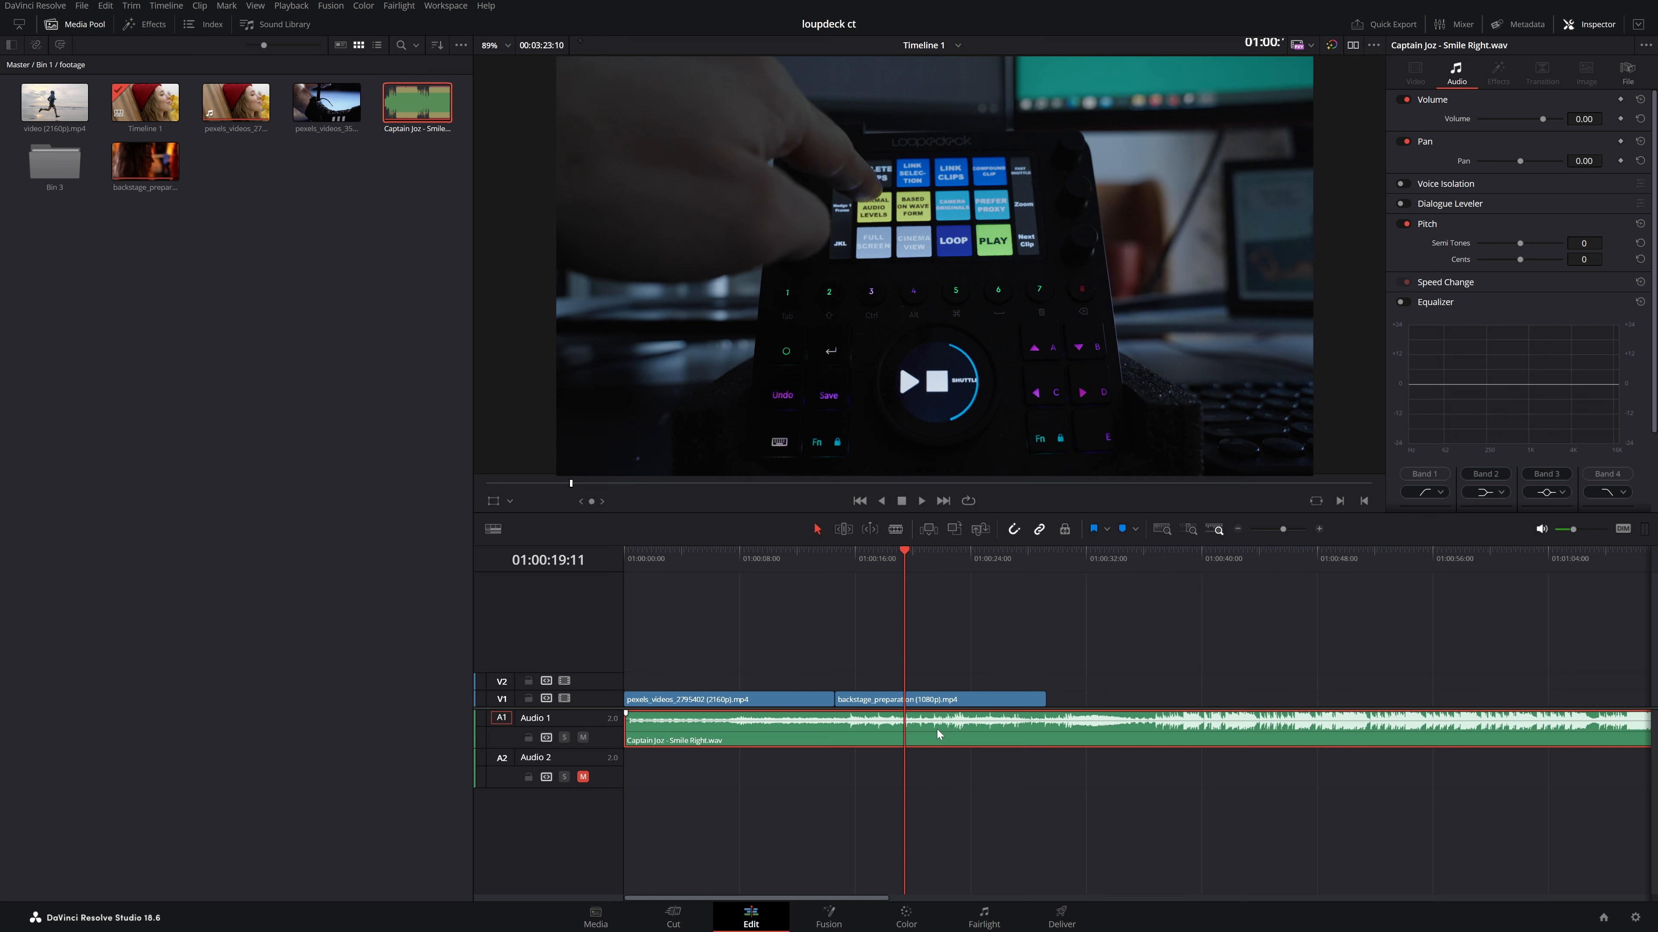
pyautogui.hotkey('ctrl', 'shift', 'n')
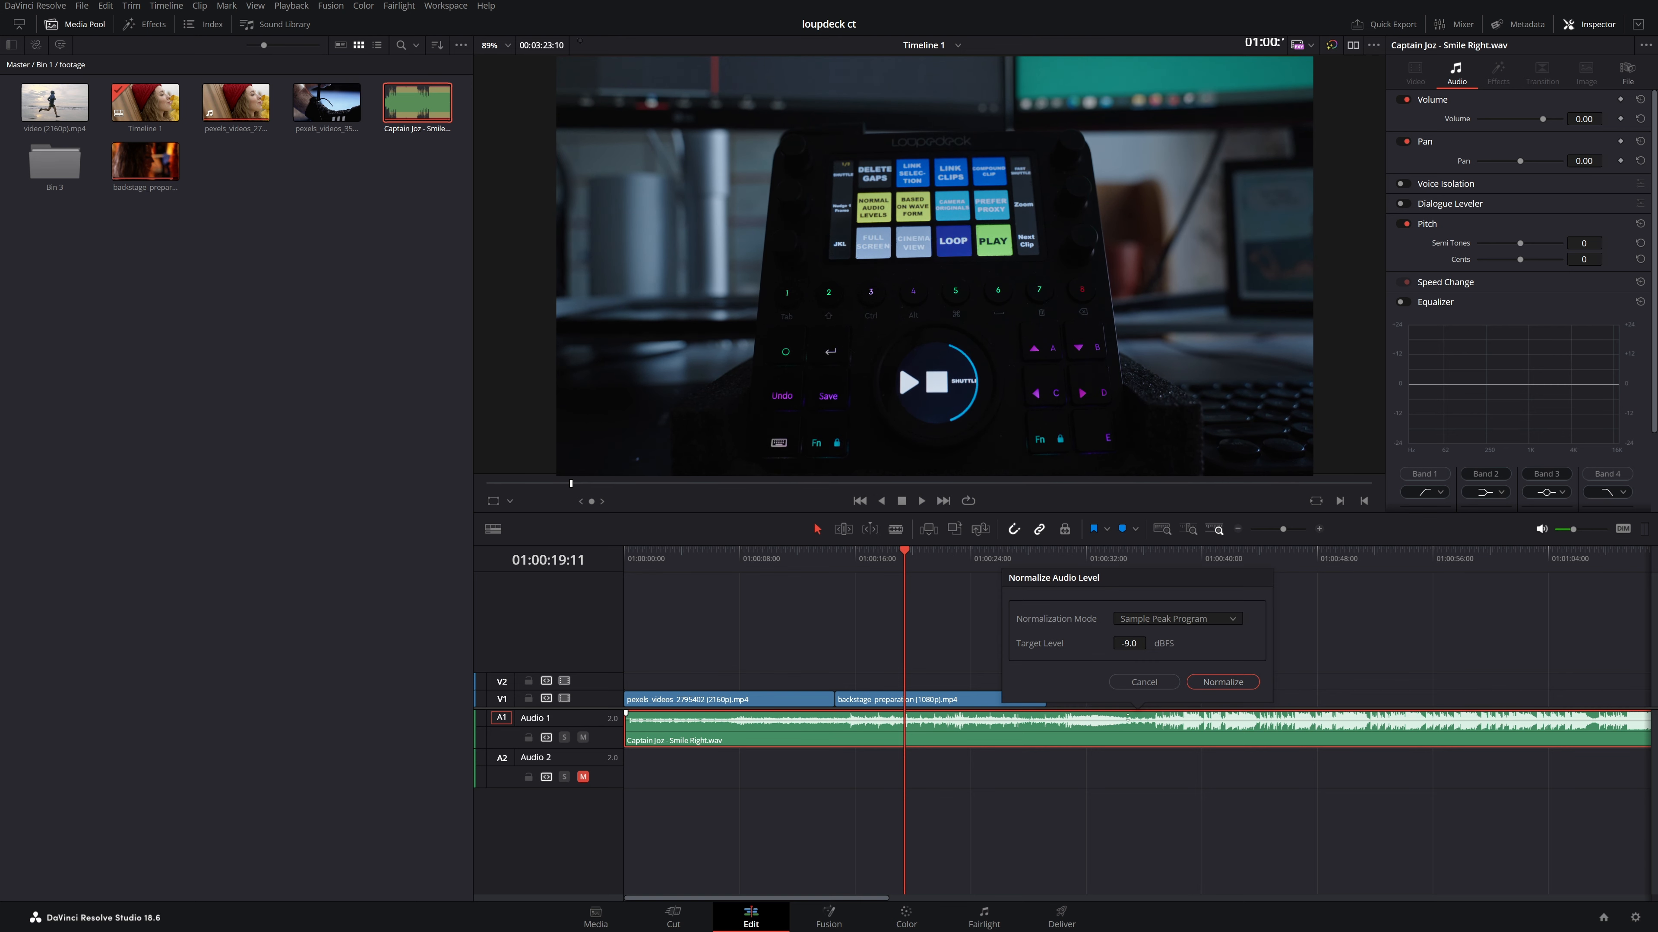
pyautogui.click(1246, 682)
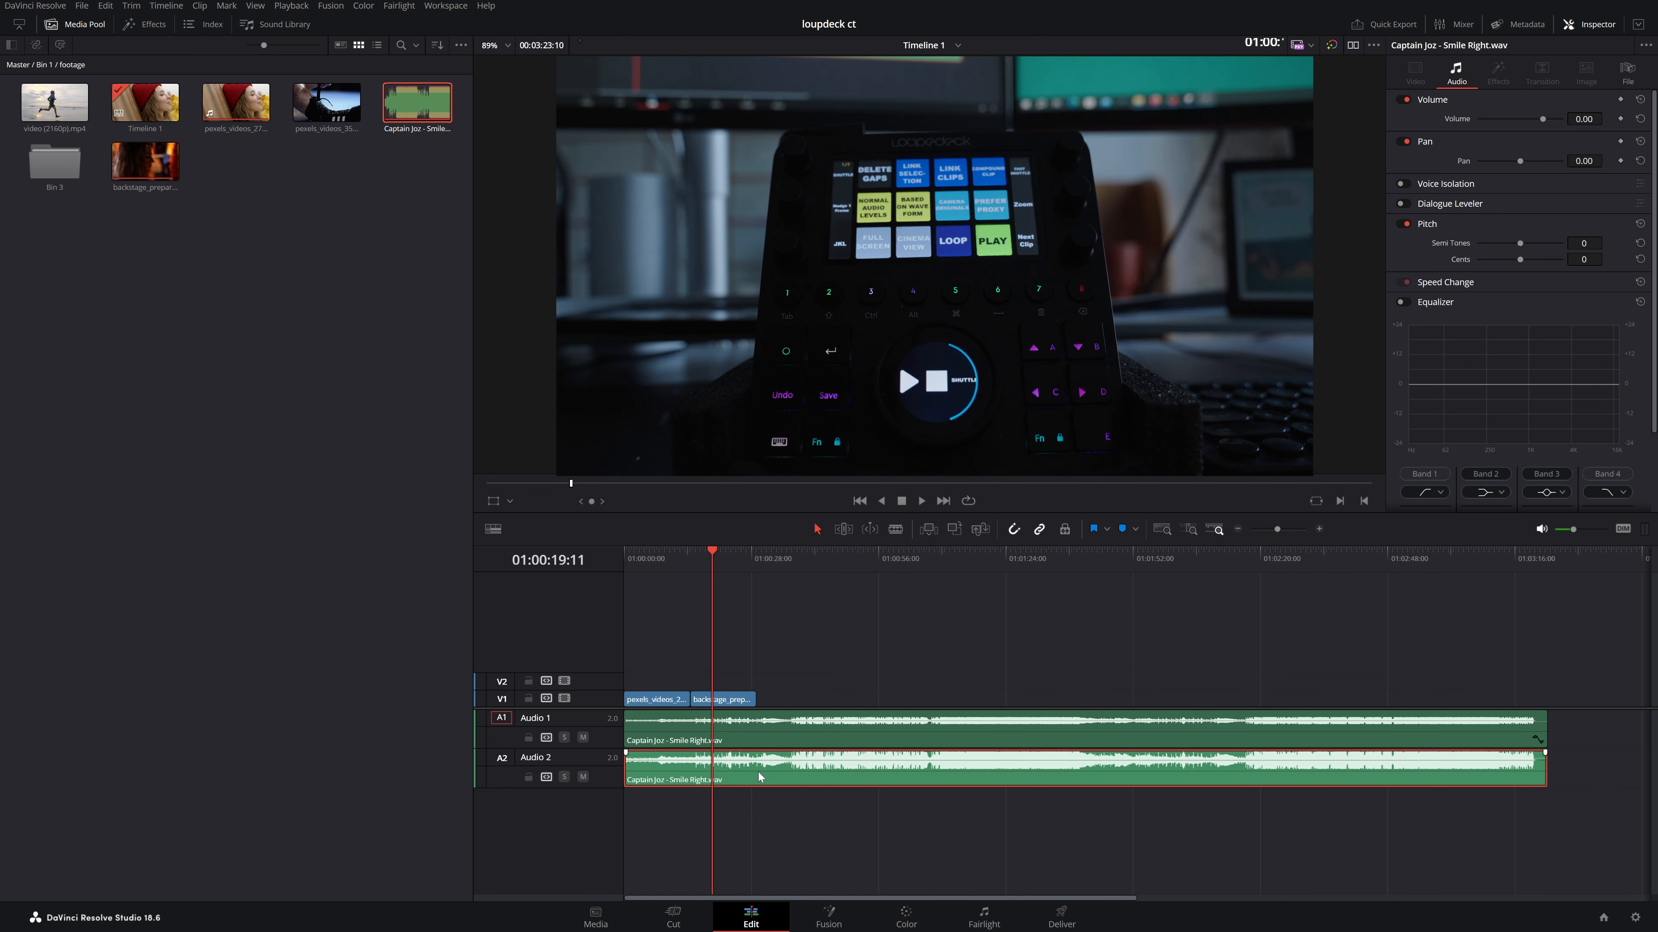
# - Shift the A2 copy of Captain Joz - Smile Right.wav to about 01:01:24:00 and auto-align both audio clips based on waveform
pyautogui.moveTo(748, 769); pyautogui.dragTo(1129, 759)
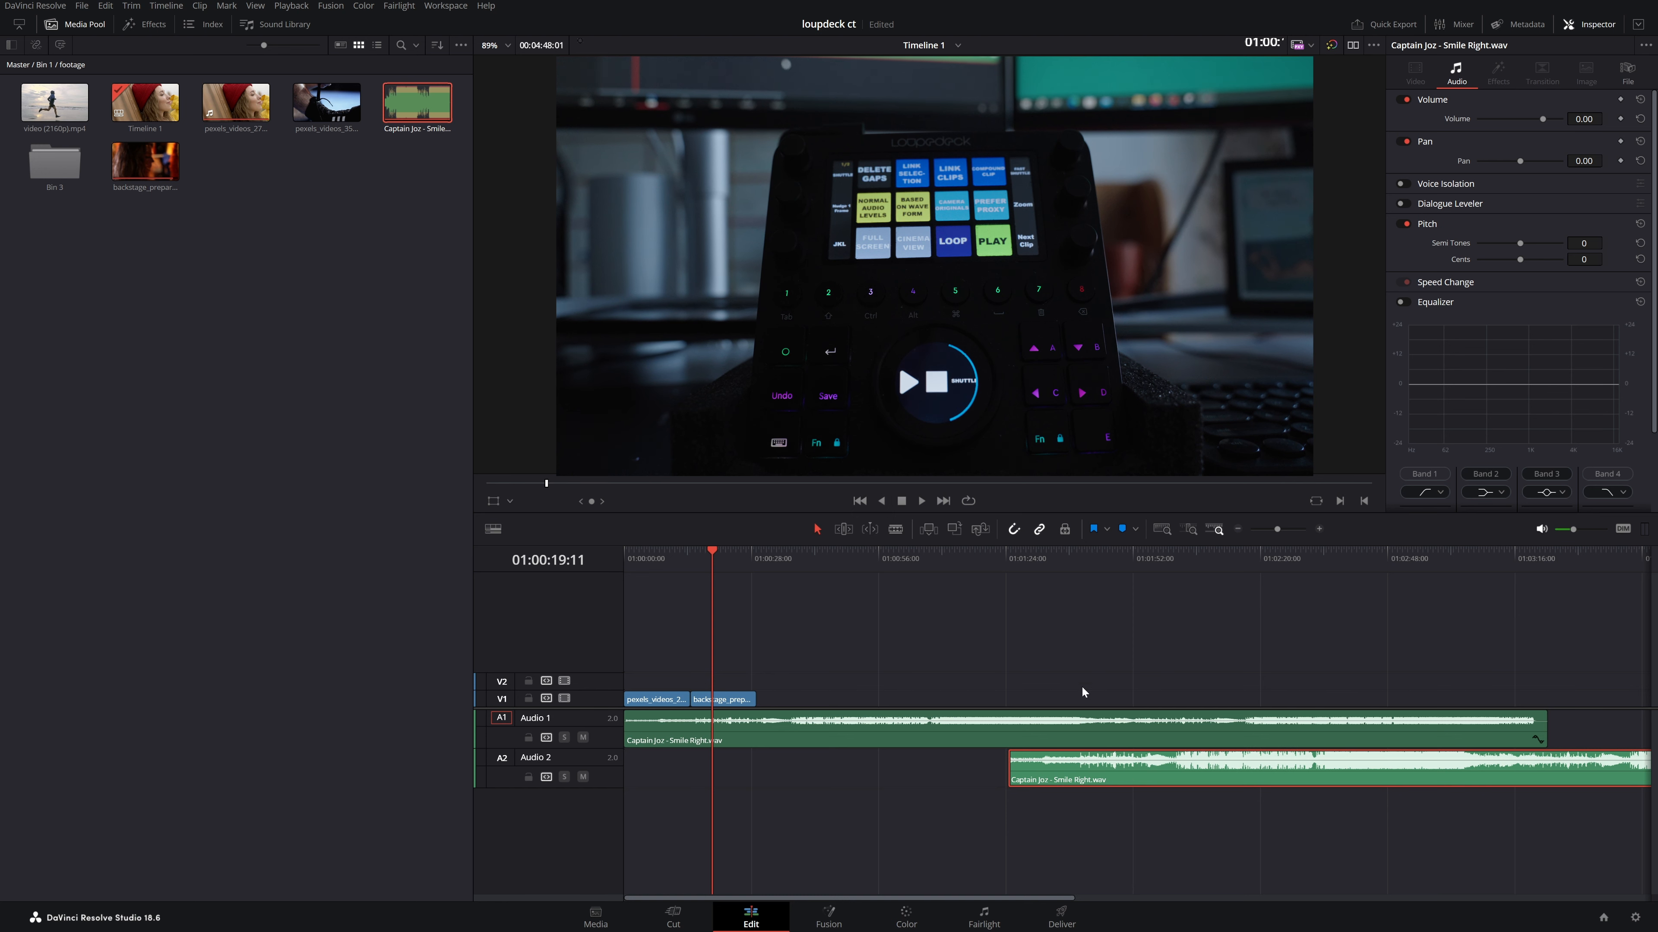
pyautogui.hotkey('ctrl', 's')
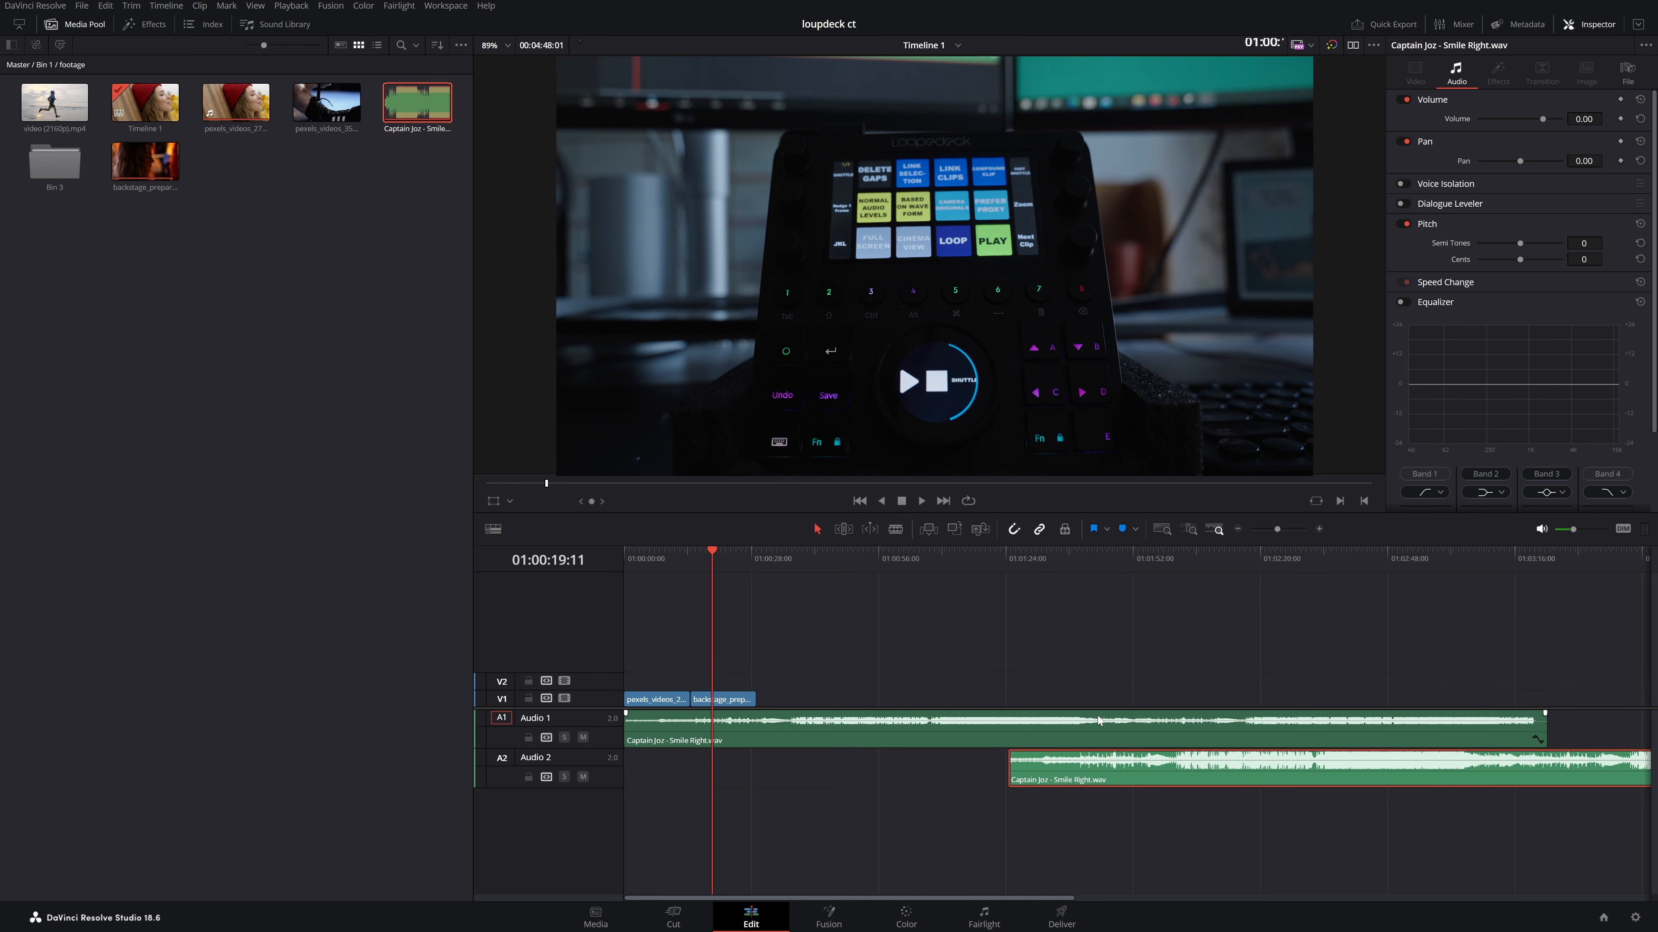
pyautogui.moveTo(1251, 865); pyautogui.dragTo(1118, 700)
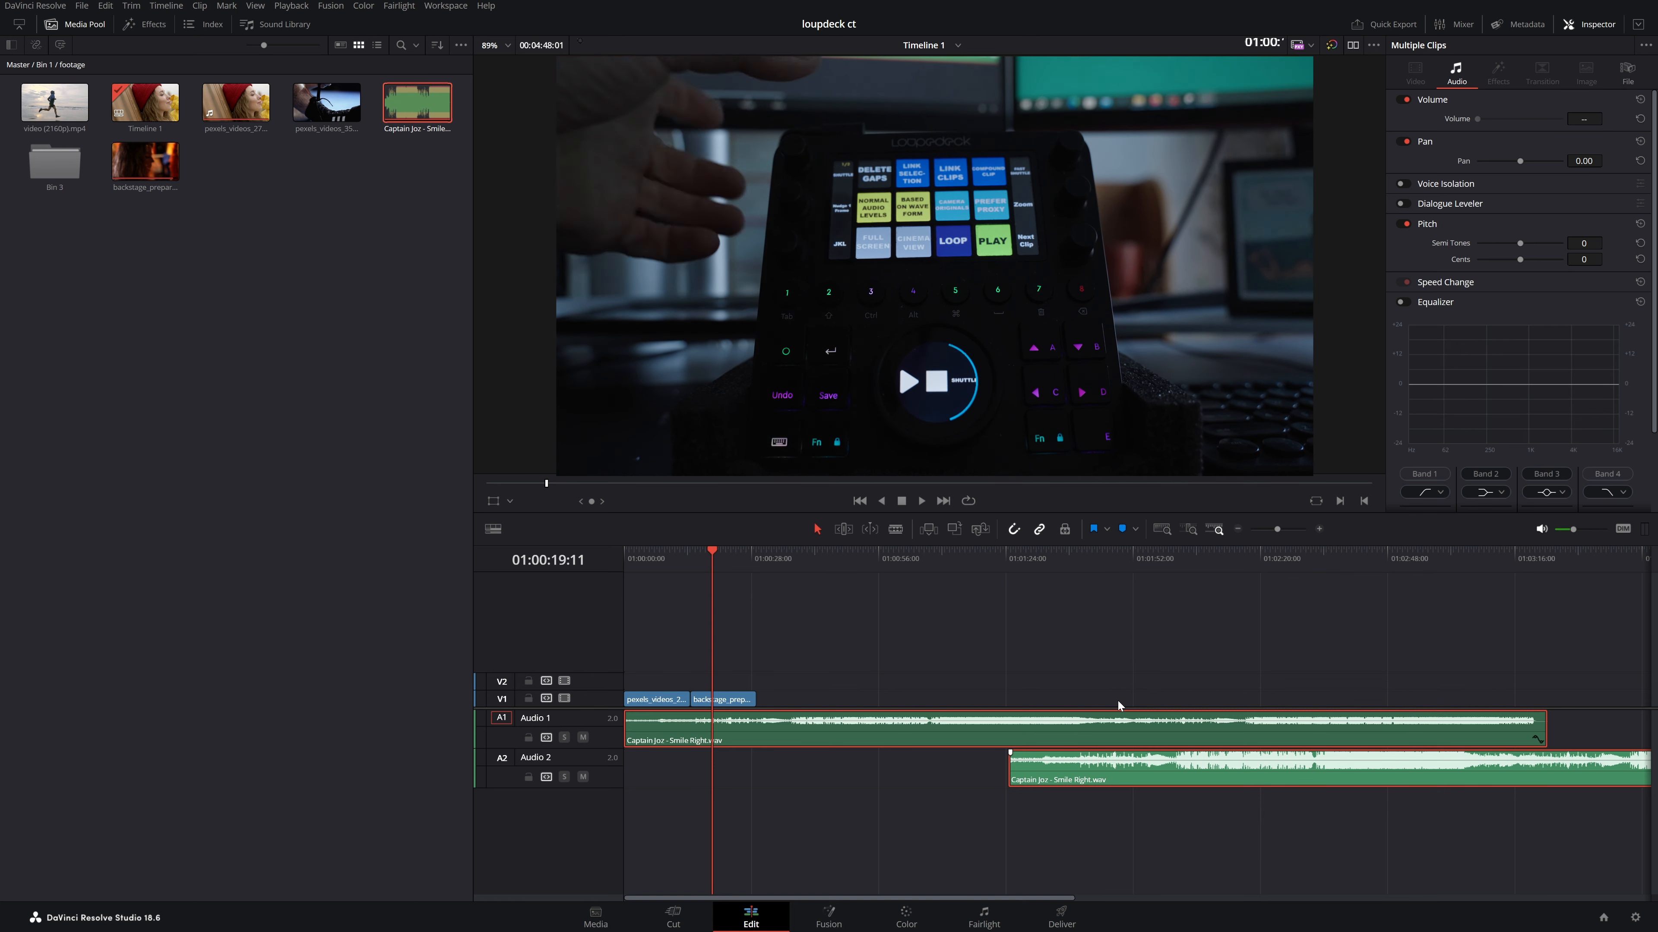
pyautogui.hotkey('ctrl', 'alt', 'w')
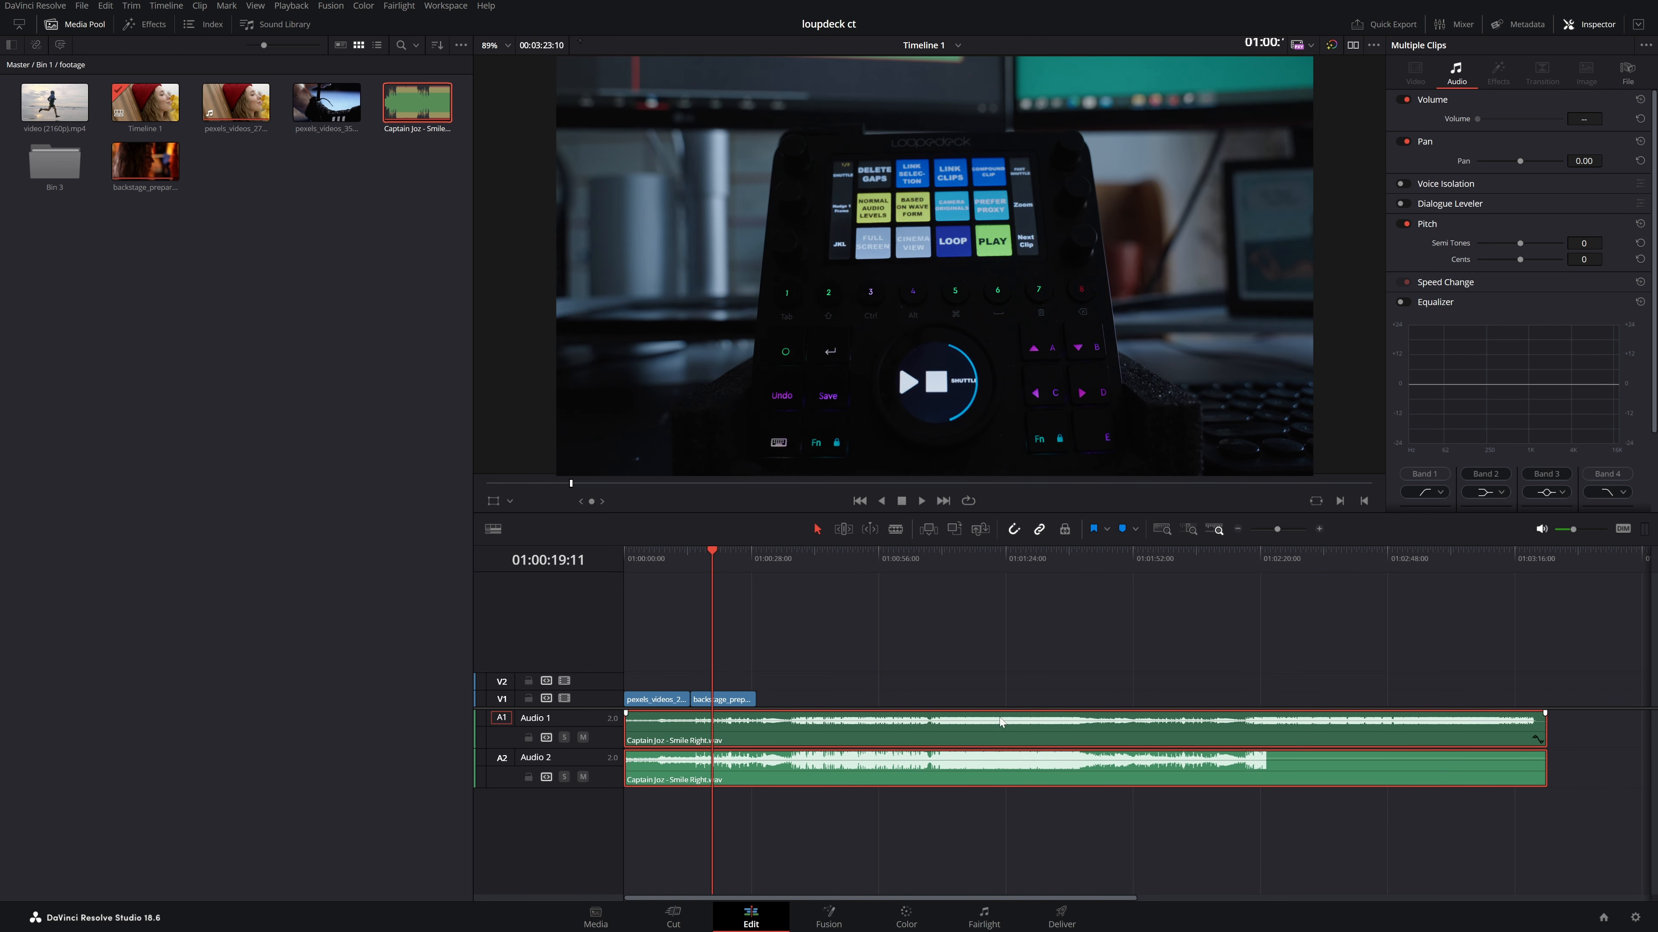
pyautogui.click(768, 614)
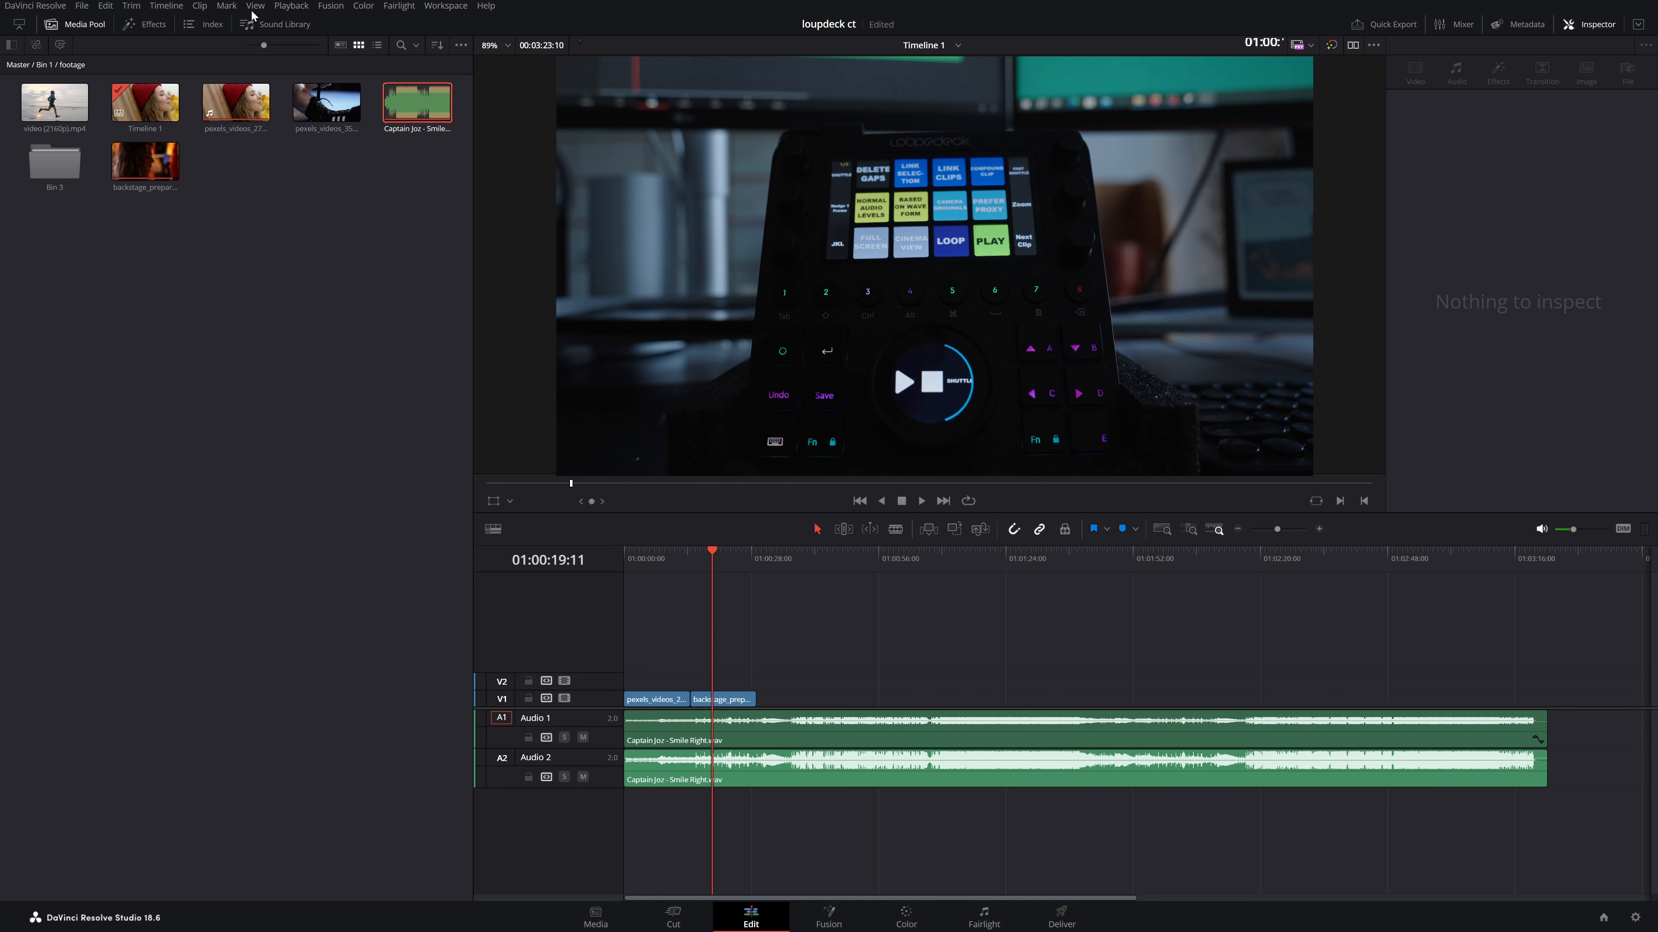
# - Examine the playback options for proxy handling, including preferring proxies or camera originals
pyautogui.click(291, 6)
pyautogui.moveTo(296, 36)
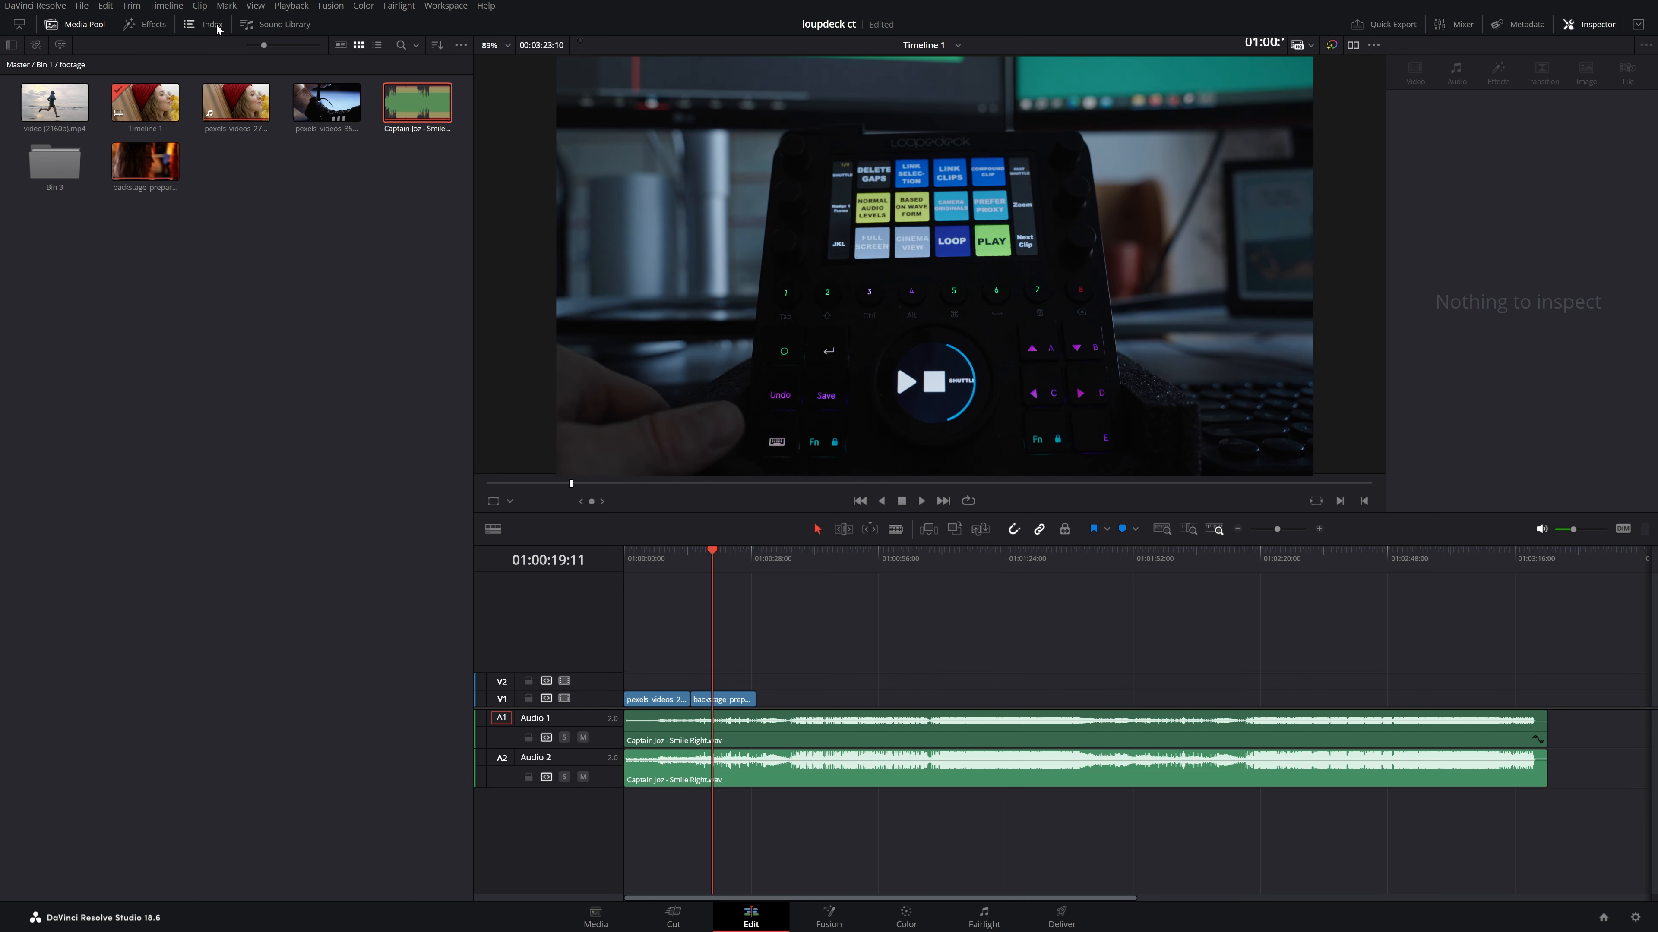
pyautogui.click(291, 5)
pyautogui.moveTo(306, 34)
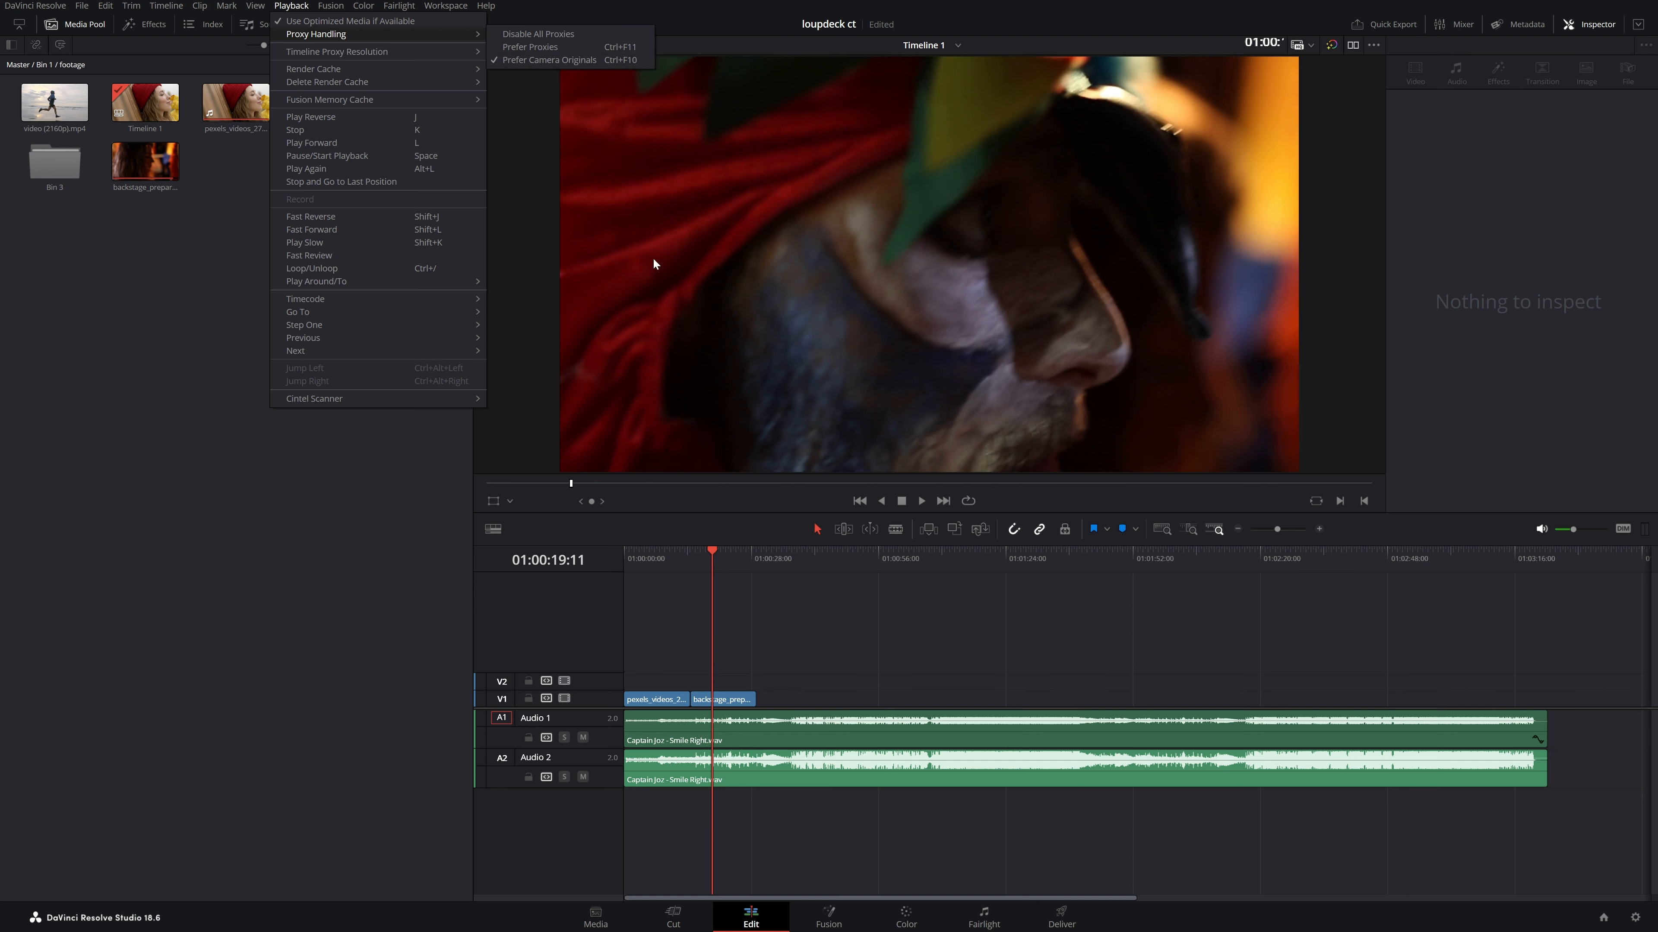
pyautogui.click(884, 626)
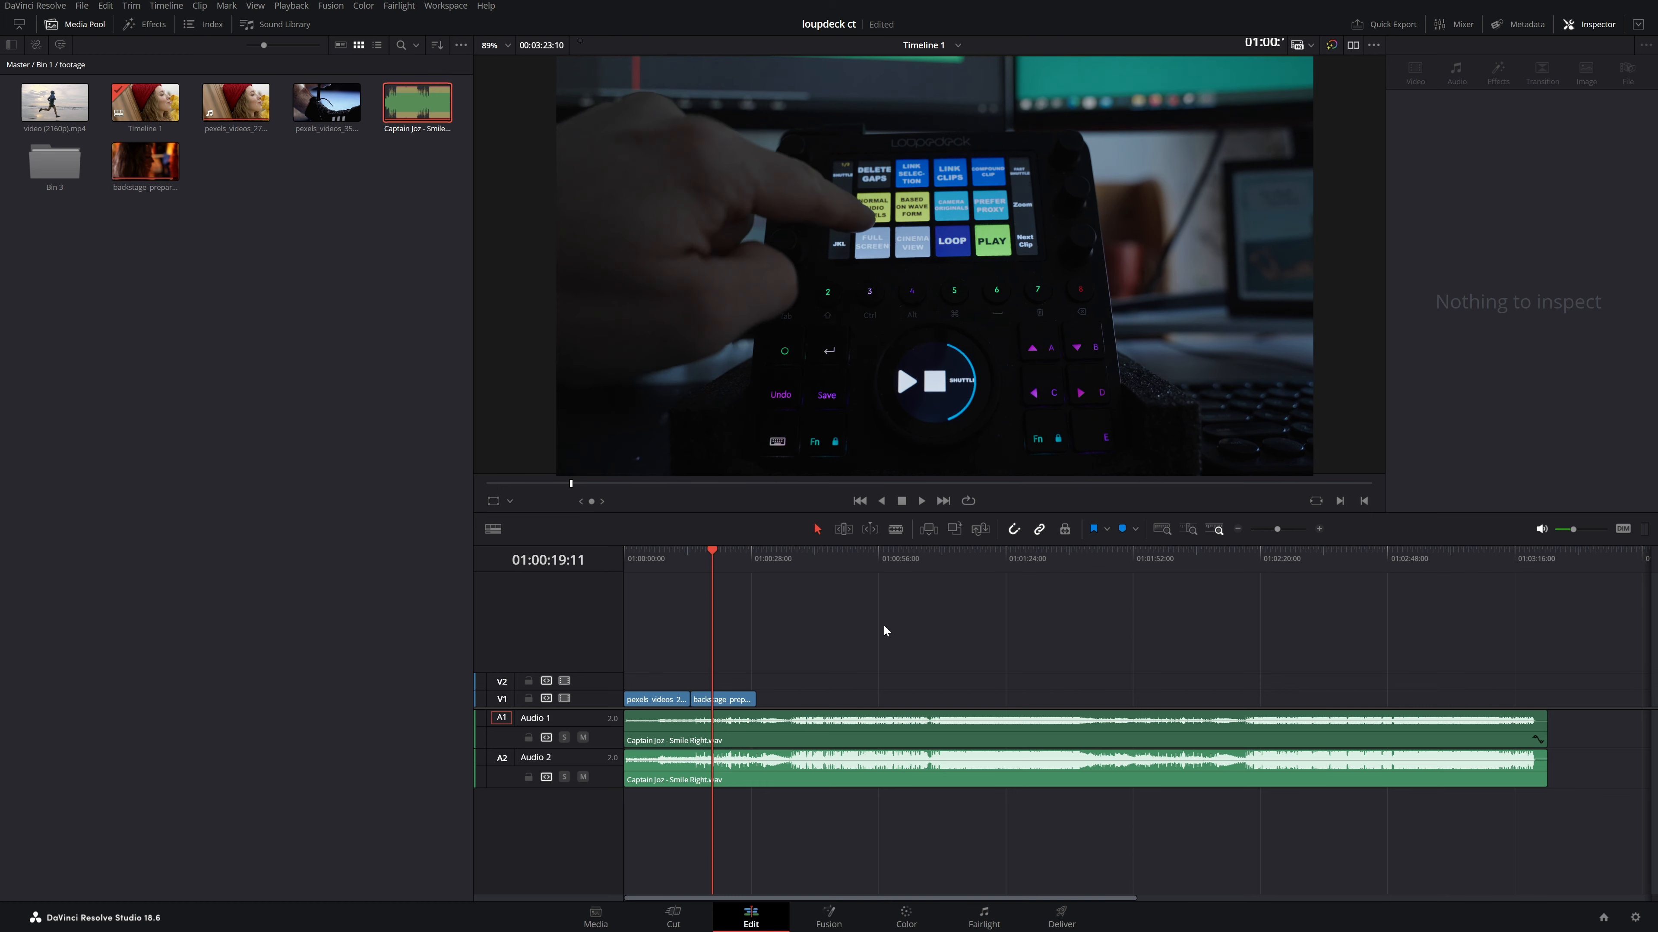
# - Toggle the full-screen window off and back on
pyautogui.hotkey('ctrl', 'alt', 'f')
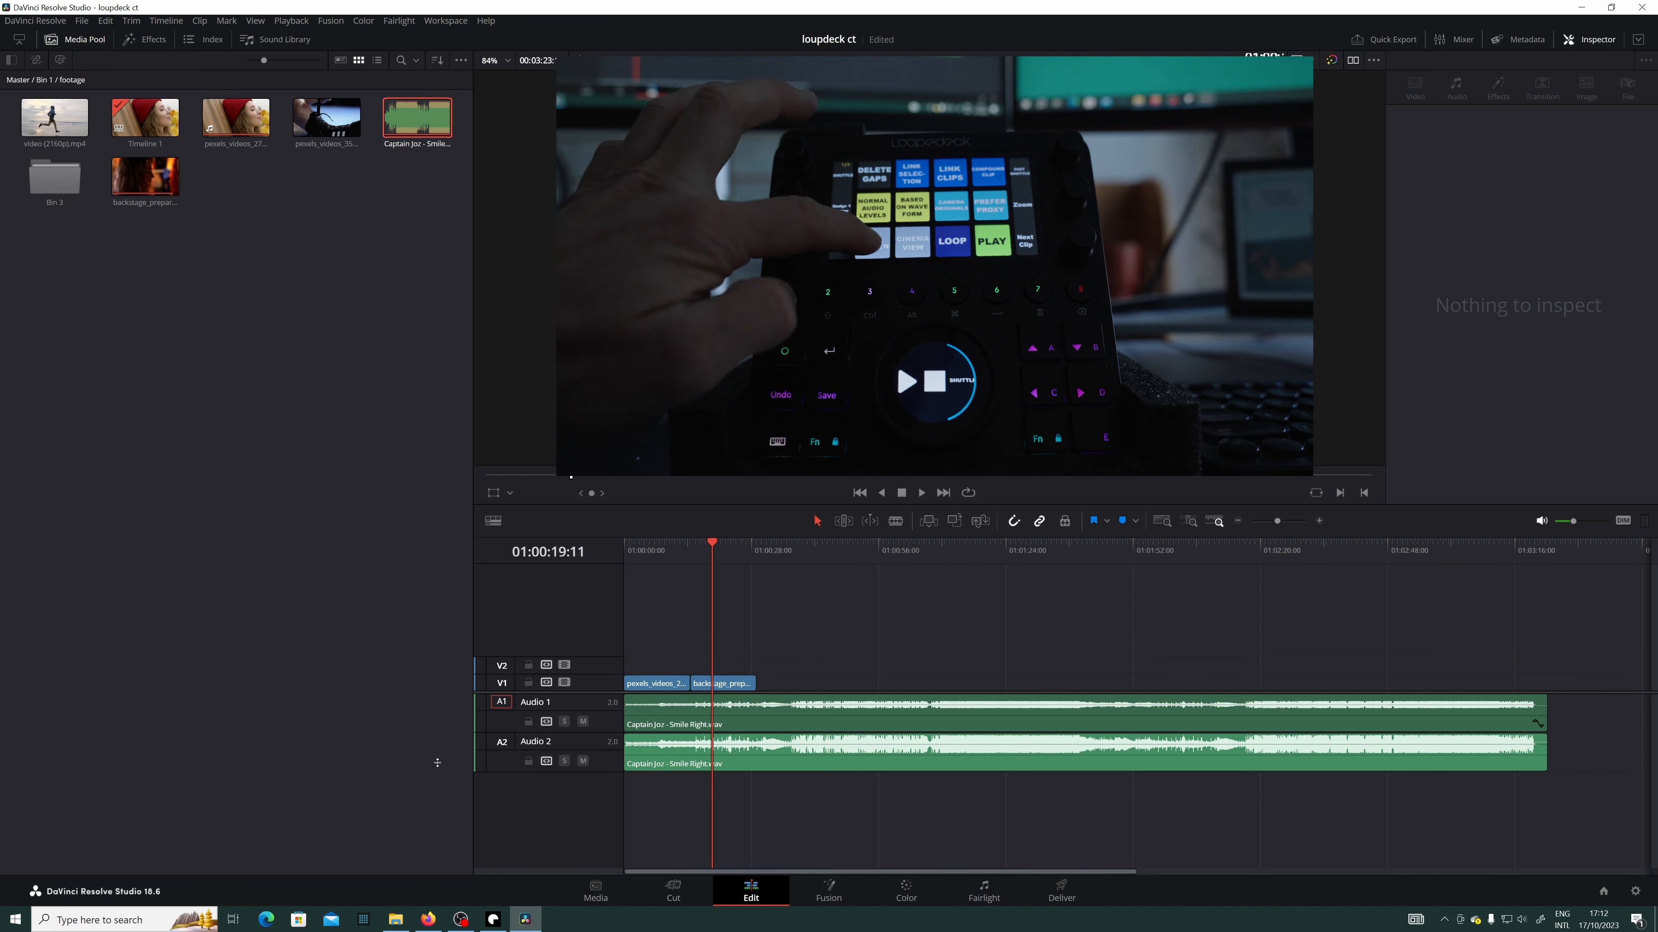
pyautogui.hotkey('ctrl', 'shift', 'f')
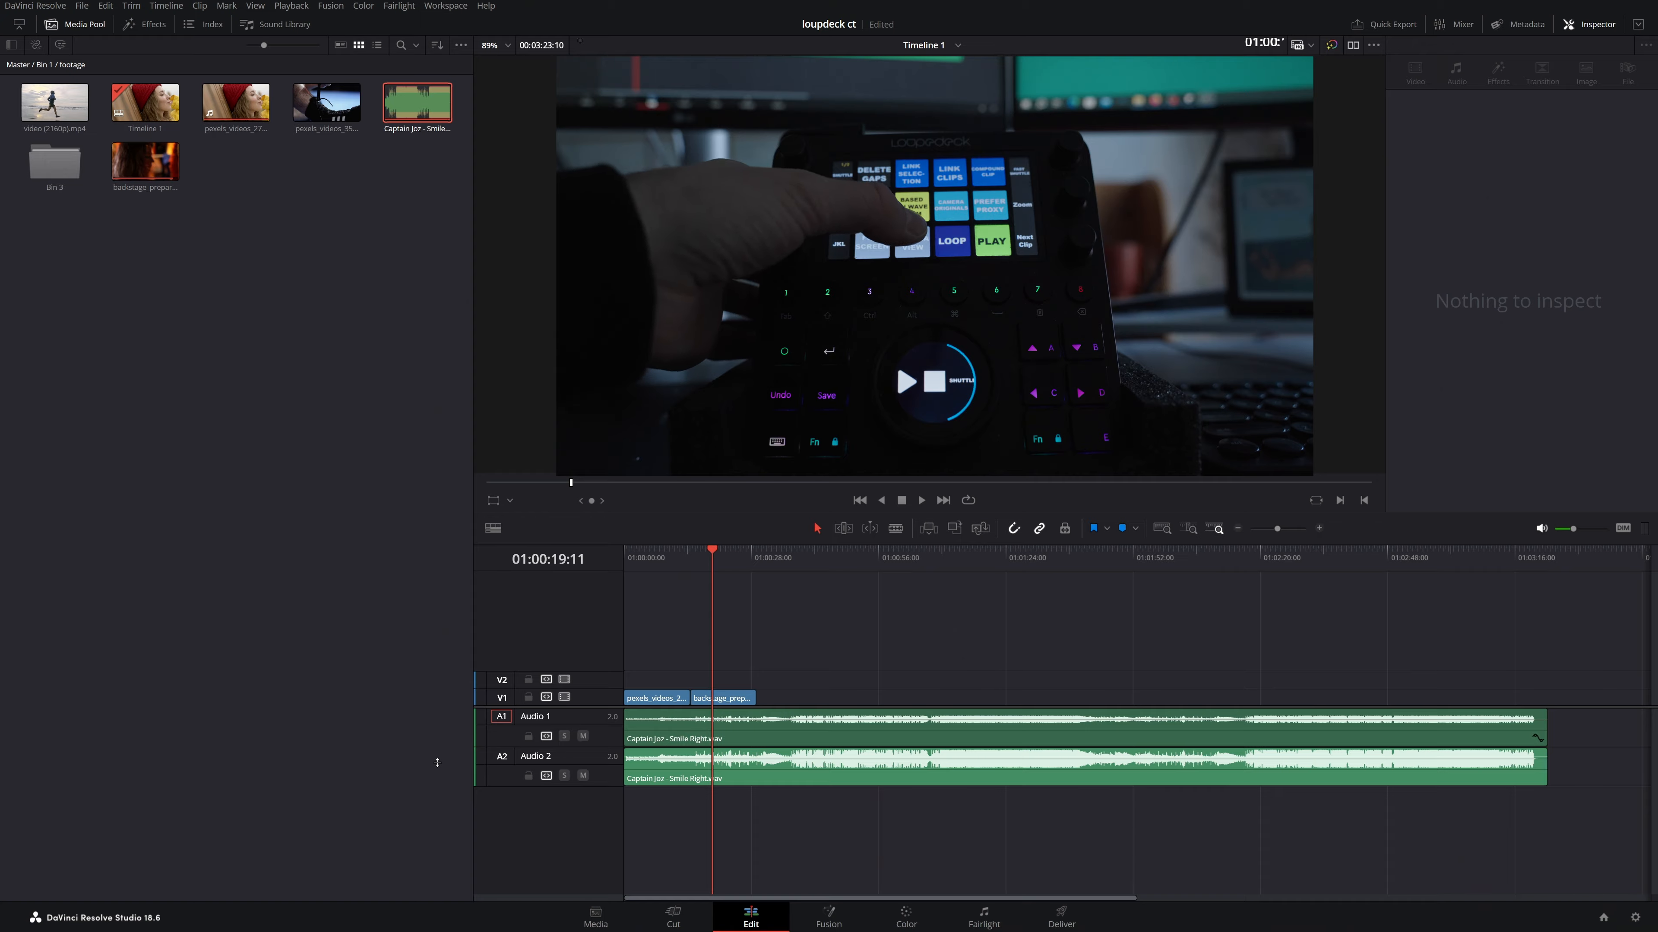
# - View the timeline in the cinema viewer, scrub to 01:00:10:07 and leave the cinema viewer
pyautogui.hotkey('ctrl', 'f')
pyautogui.moveTo(459, 726)
pyautogui.moveTo(636, 895)
pyautogui.mouseDown()
pyautogui.moveTo(812, 887)
pyautogui.moveTo(616, 894)
pyautogui.mouseUp()
pyautogui.hotkey('ctrl', 'f')
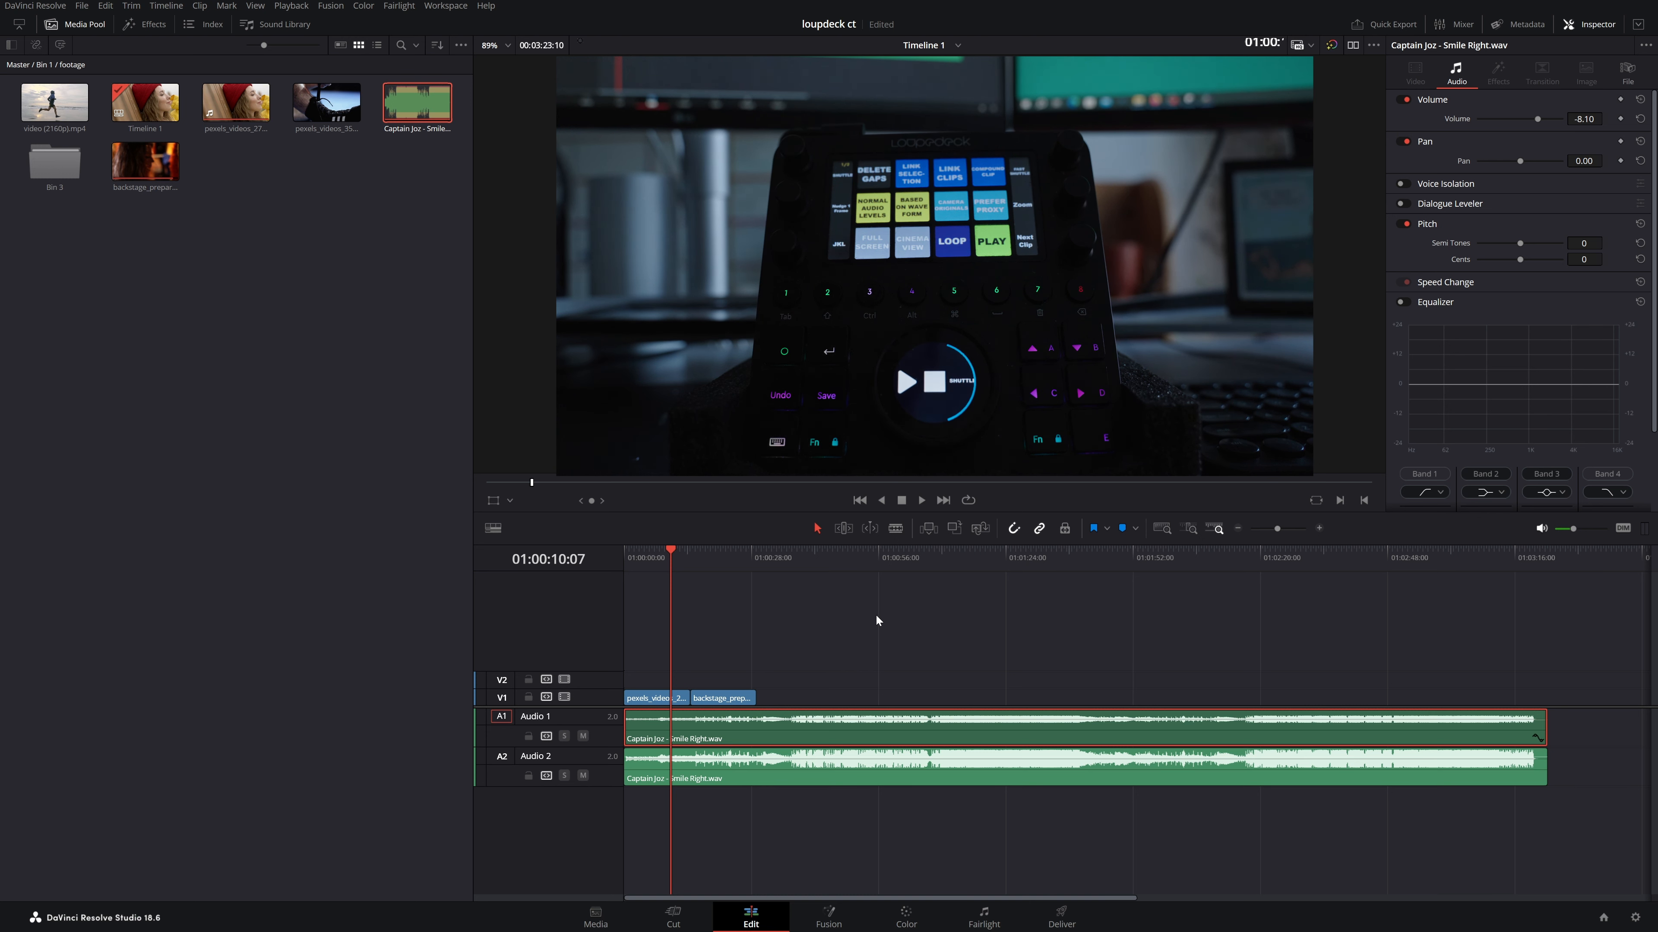
# - Move the playhead to 01:00:08:06 and delete the Captain Joz - Smile Right.wav clips from A1 and A2
pyautogui.moveTo(670, 553); pyautogui.dragTo(661, 565)
pyautogui.moveTo(734, 820); pyautogui.dragTo(710, 740)
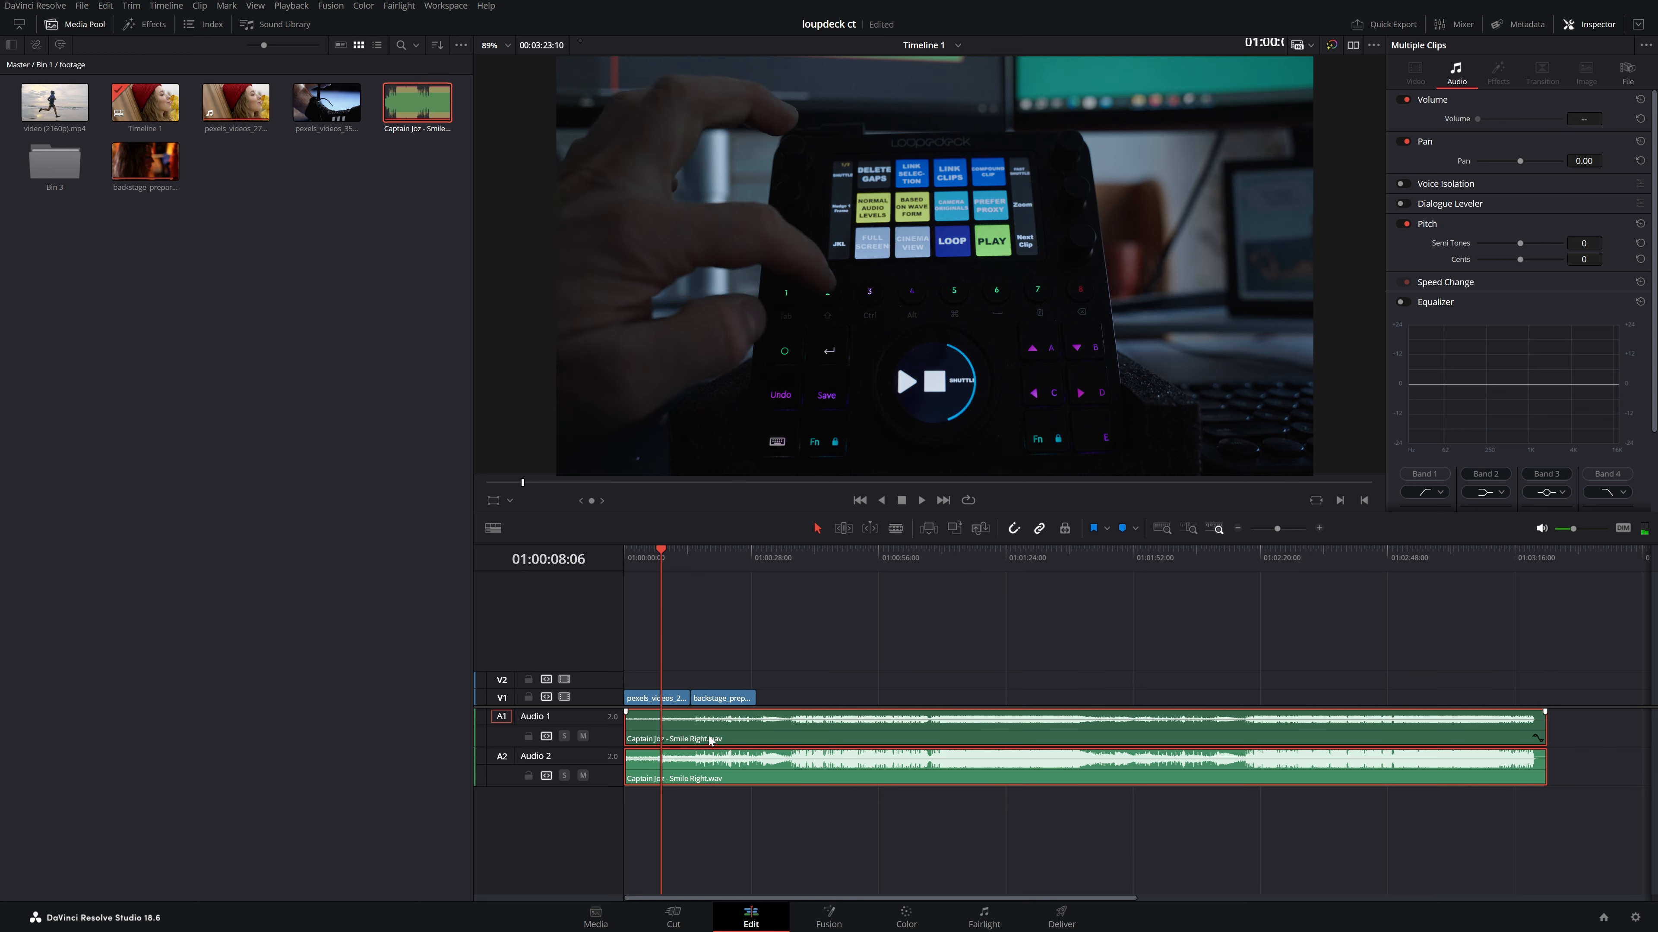
pyautogui.press('BackSpace')
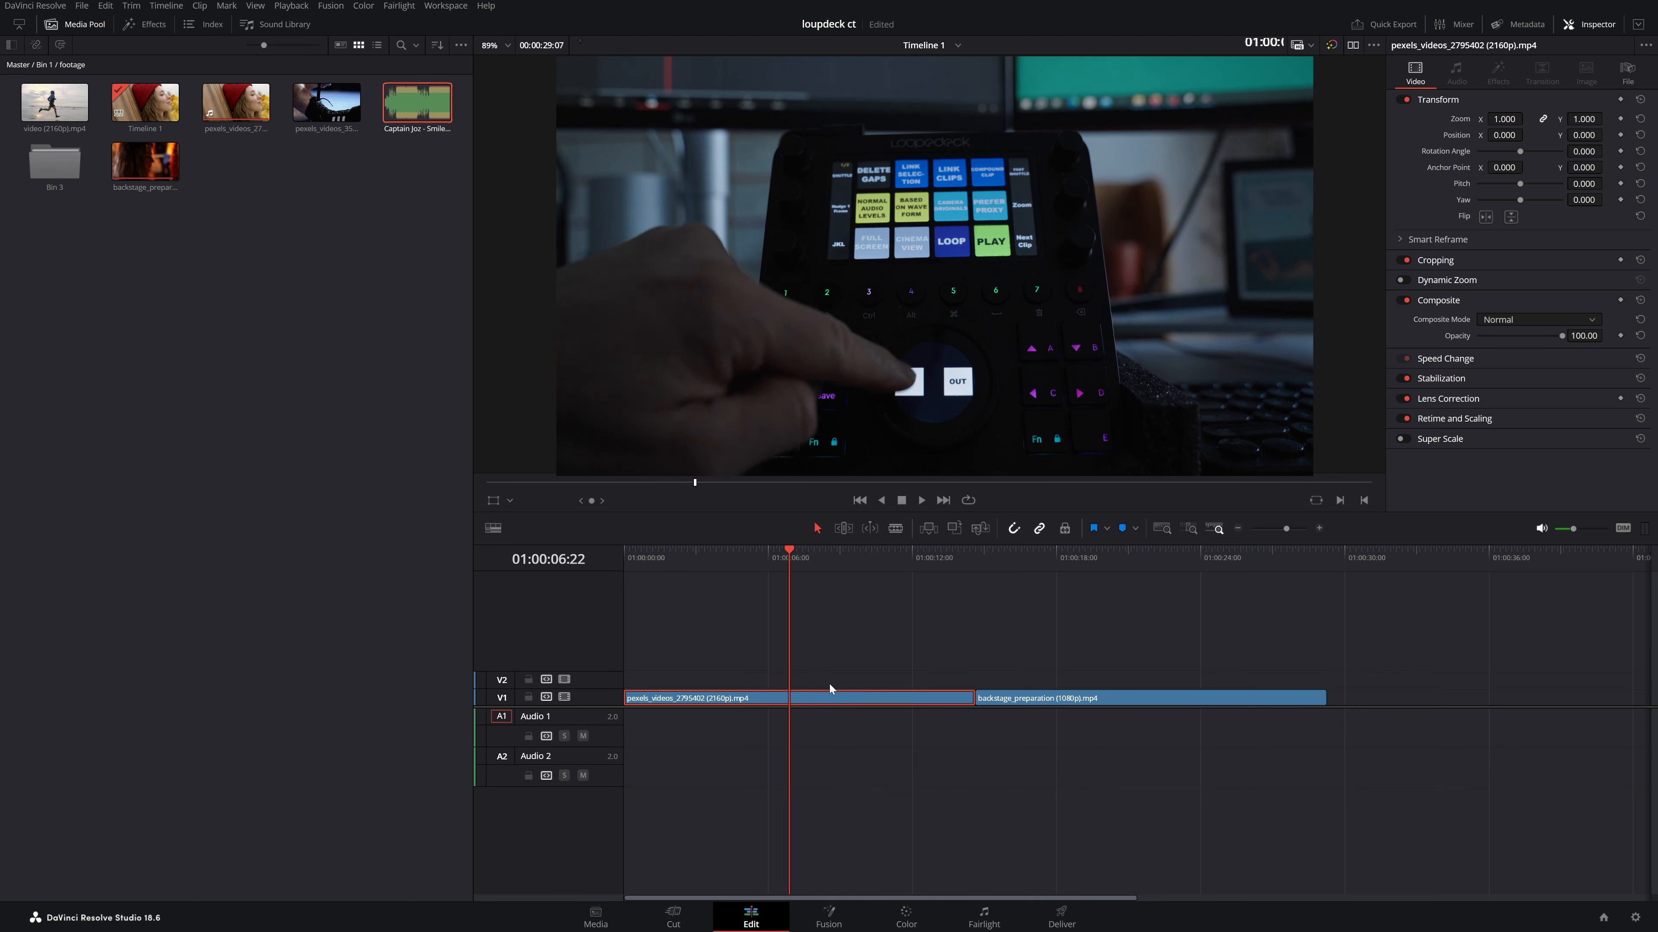
# - Mark an in point at 01:00:06:22 and an out point at 01:00:07:21 on the timeline
pyautogui.press('i')
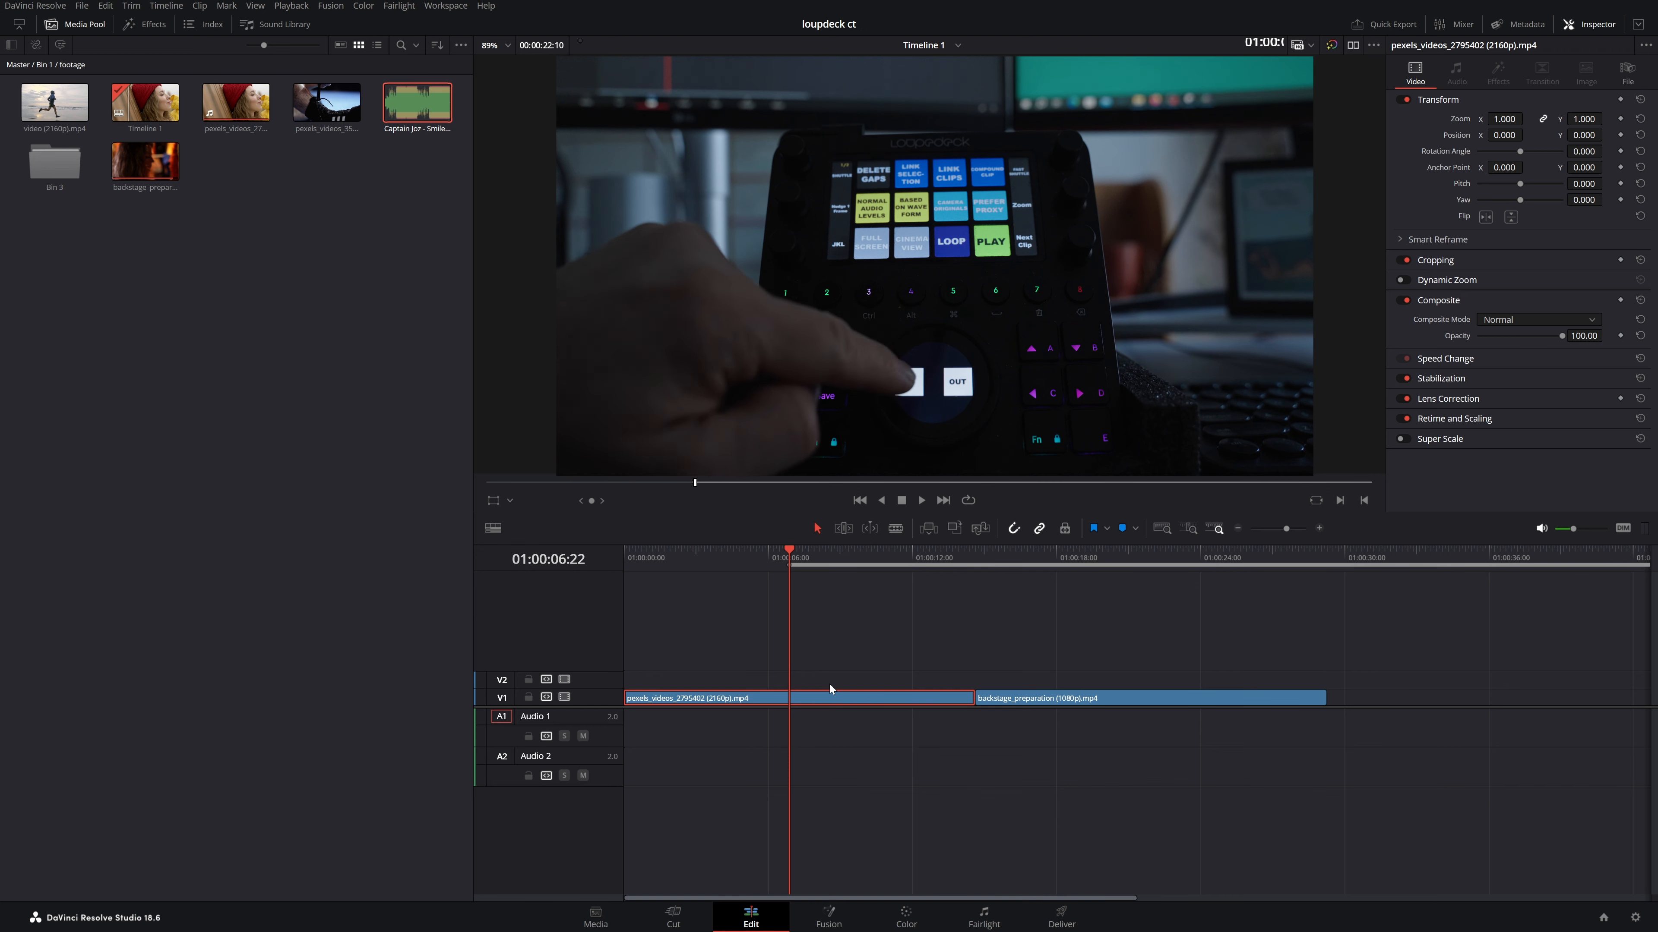
pyautogui.press('space')
pyautogui.press('space')
pyautogui.press('o')
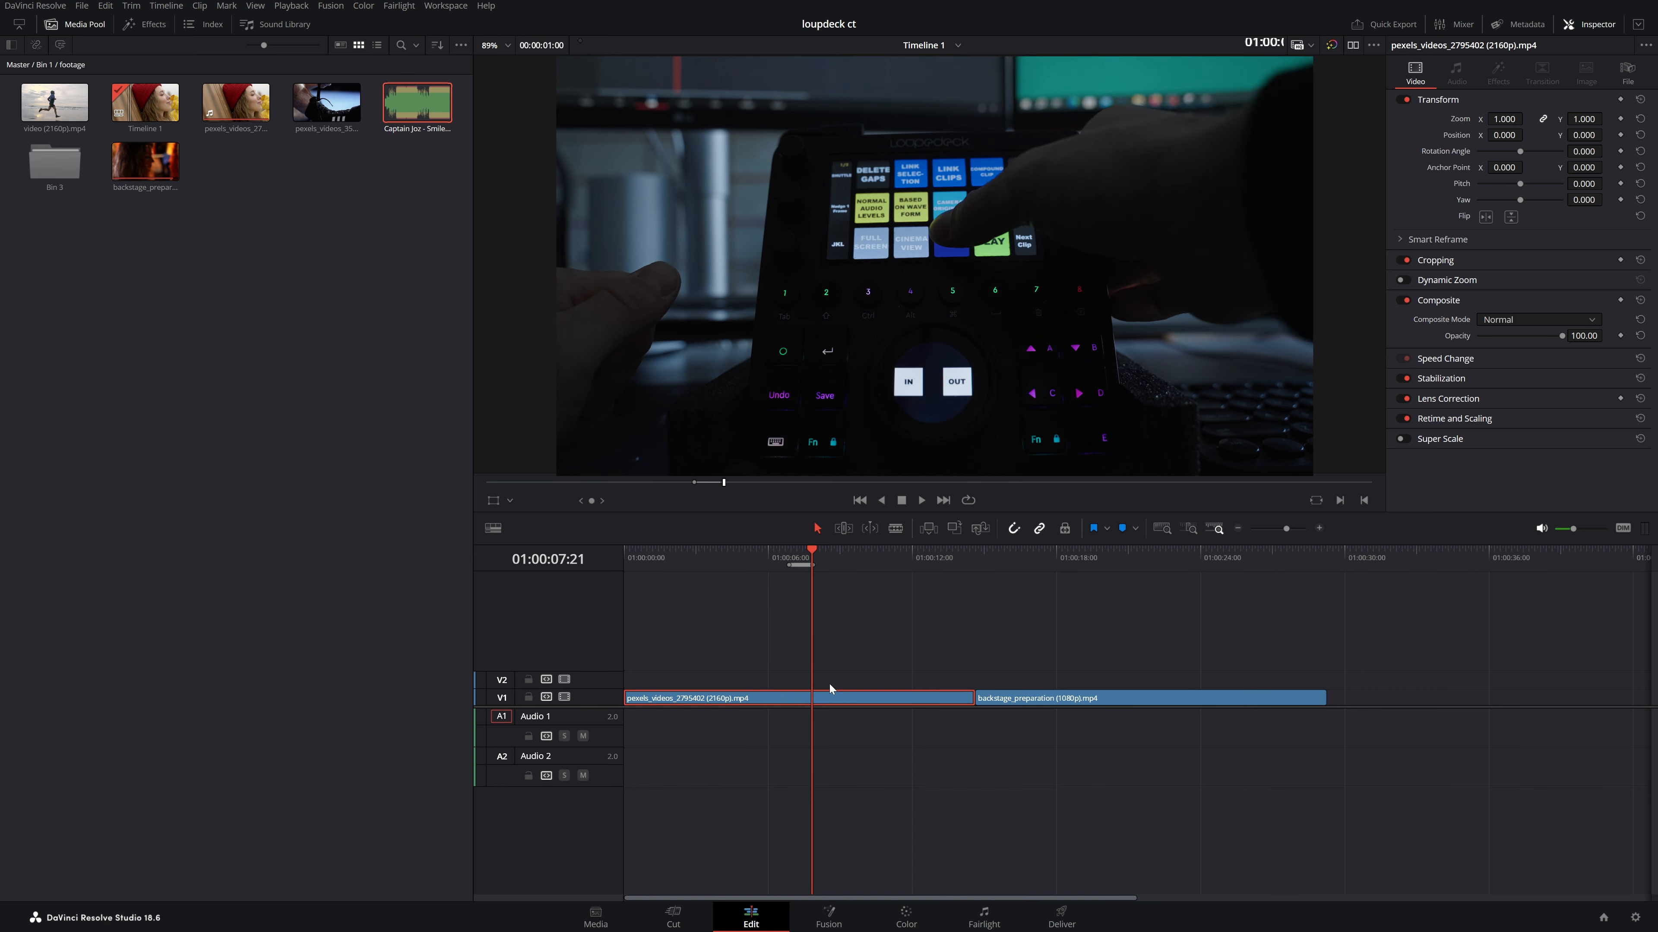
# - Turn on loop playback and play the marked range, stopping at 01:00:07:04
pyautogui.hotkey('ctrl', '/')
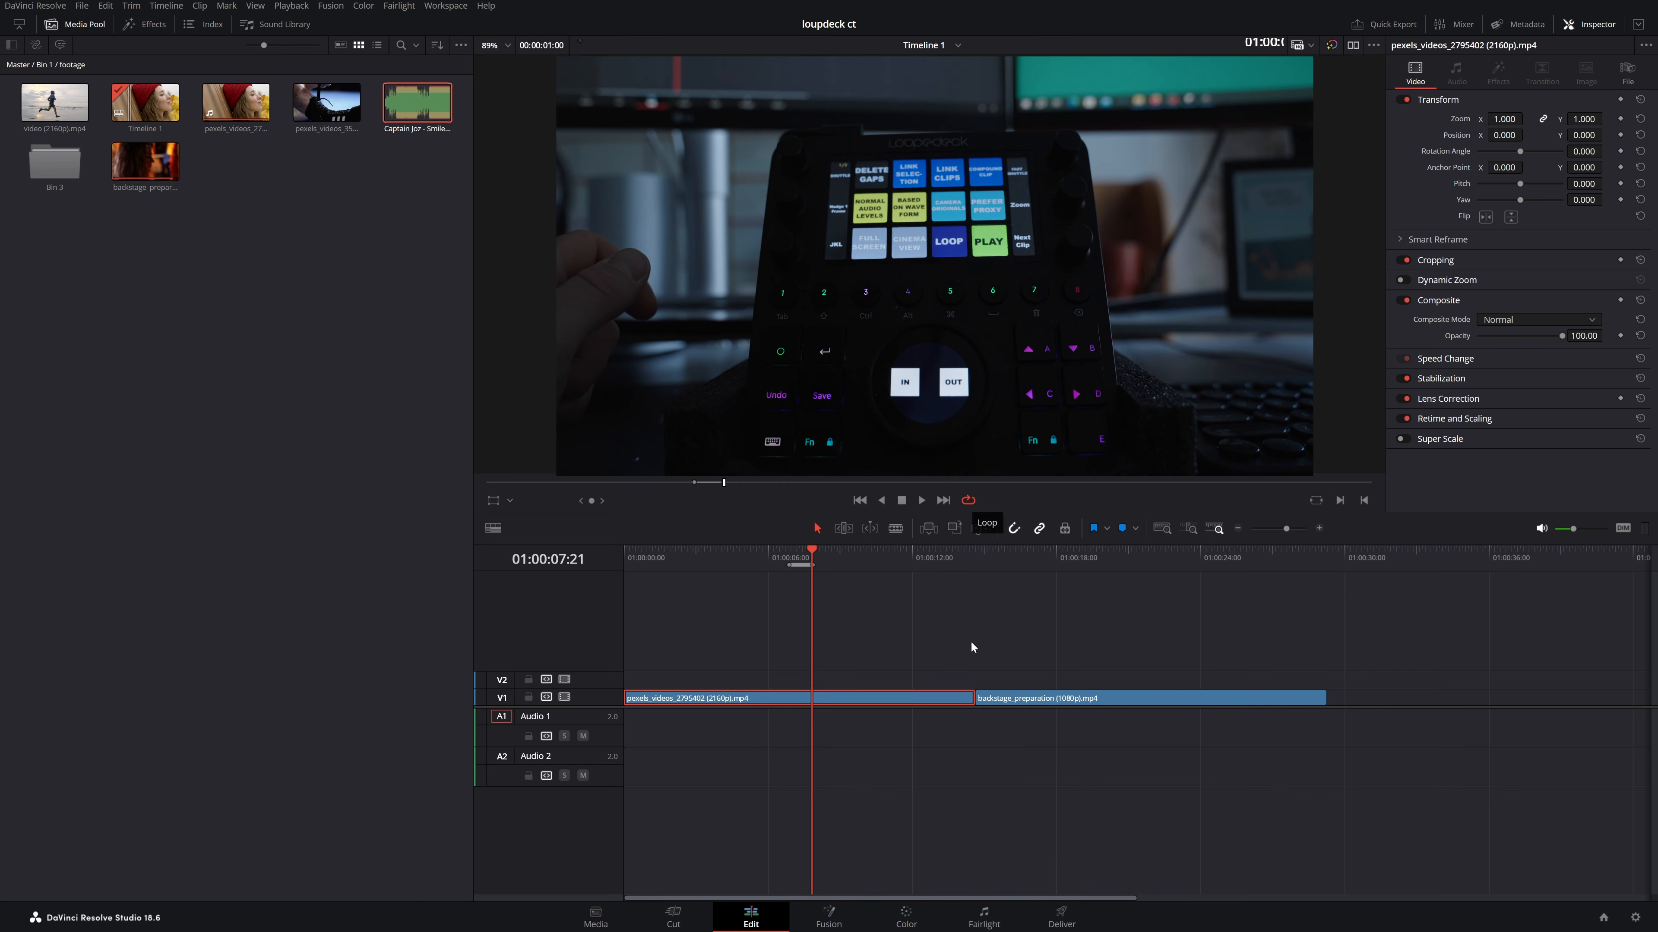
pyautogui.press('space')
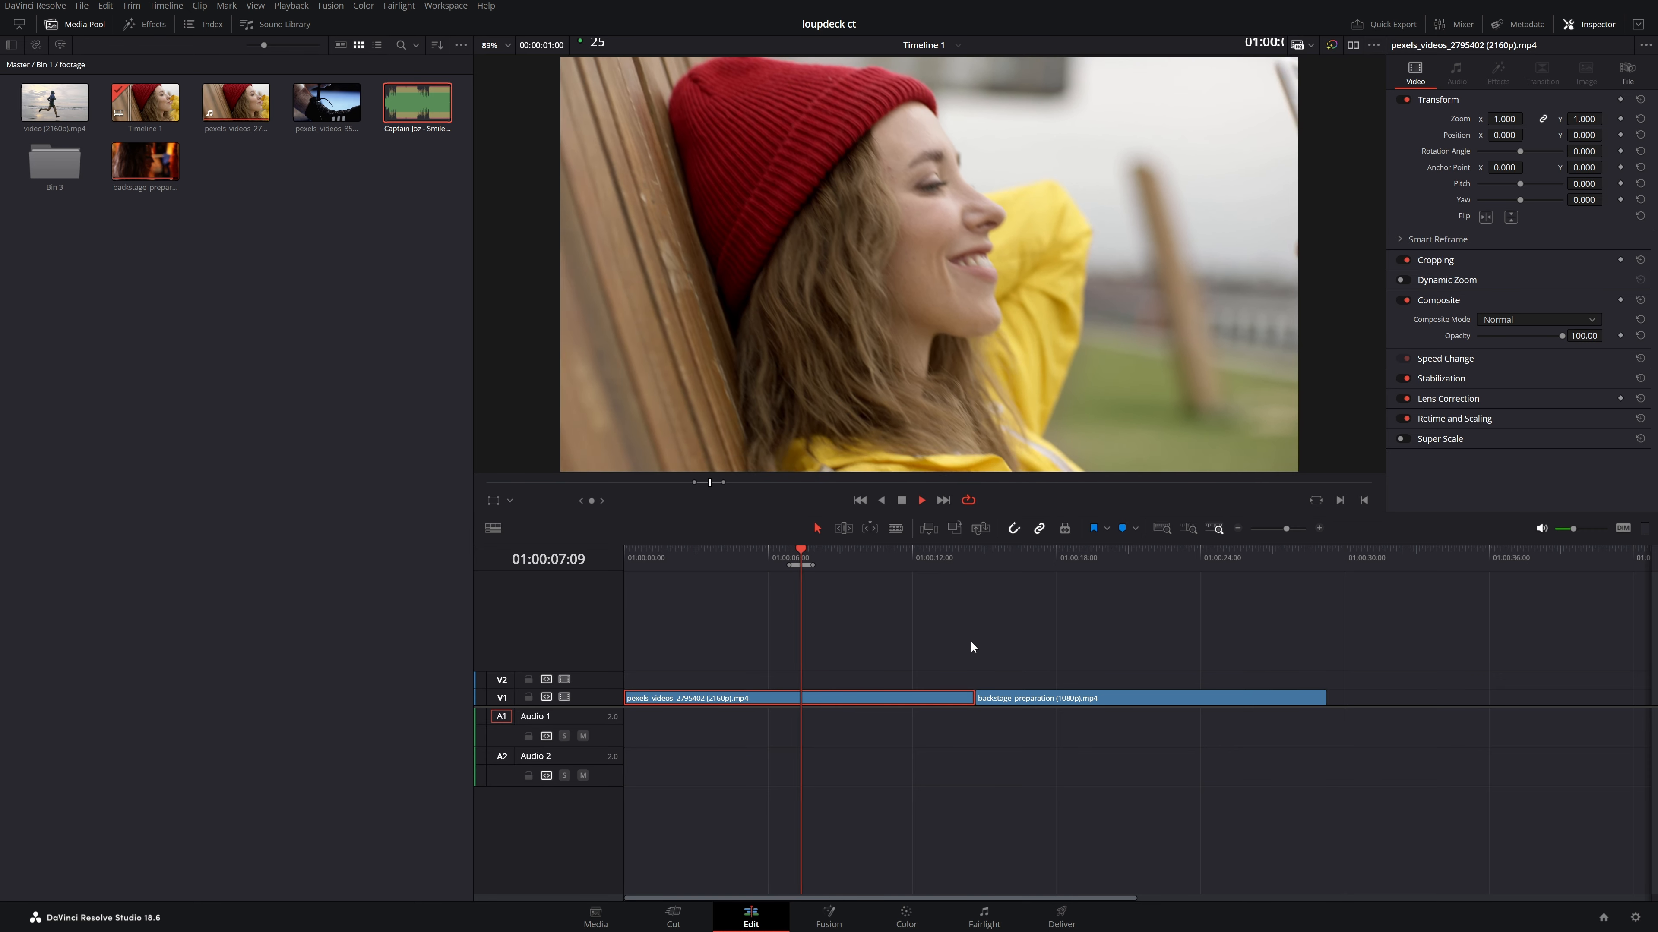
pyautogui.press('space')
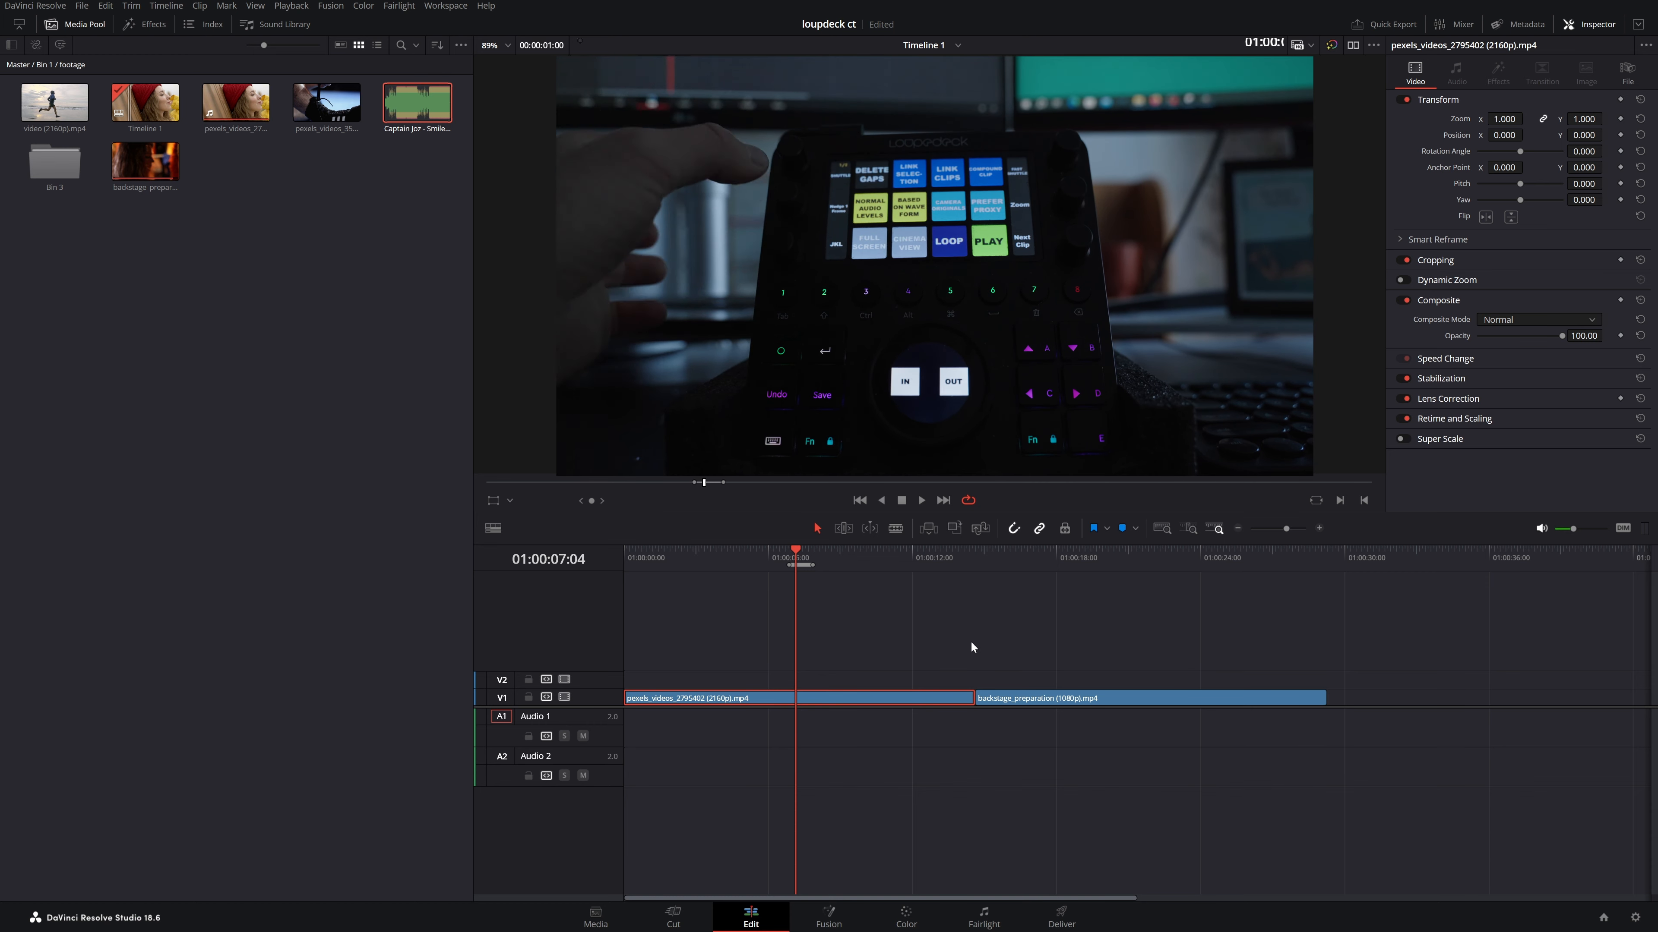
pyautogui.hotkey('shift', 'r')
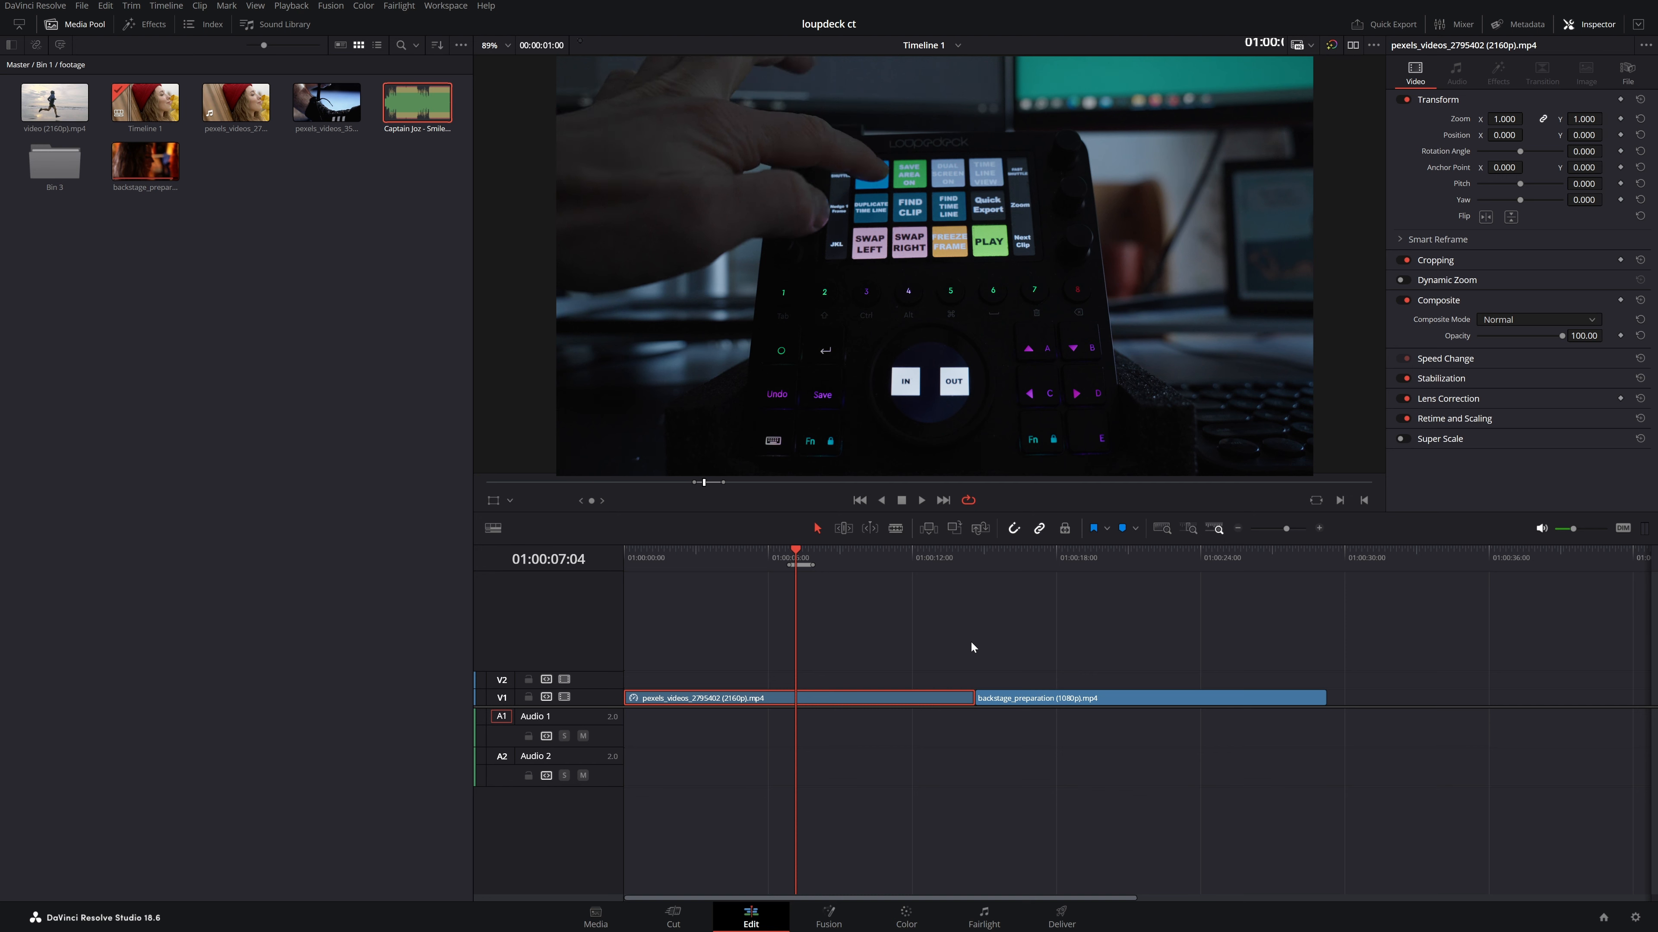
pyautogui.press('d')
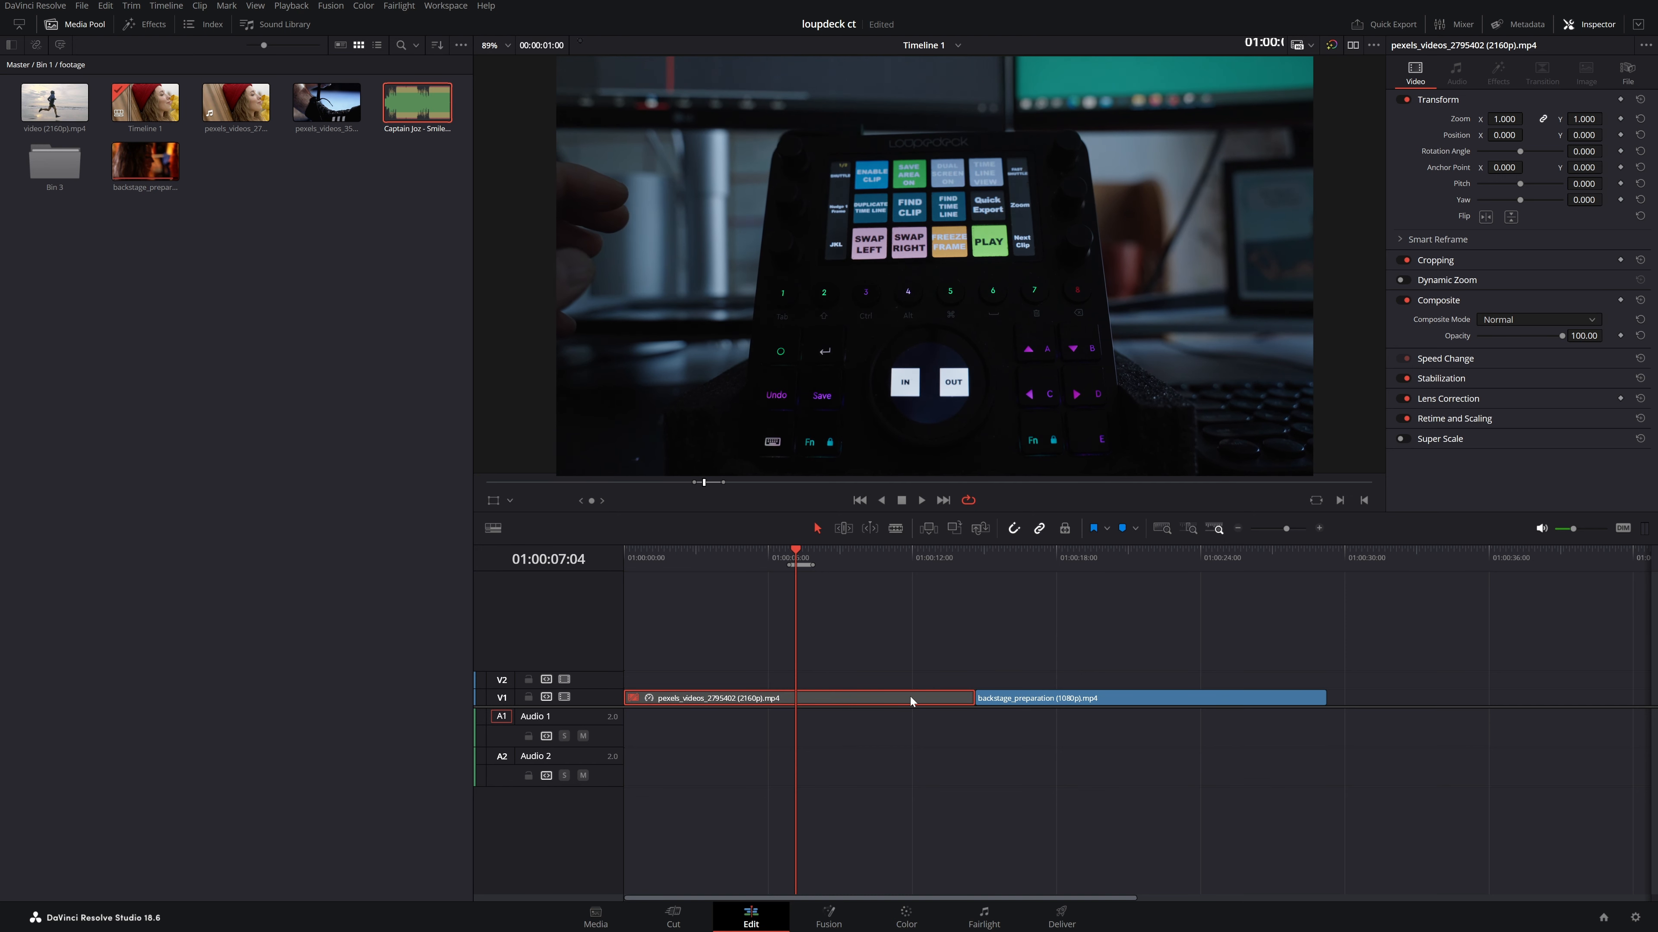
pyautogui.moveTo(910, 697); pyautogui.dragTo(909, 610)
pyautogui.moveTo(1049, 698); pyautogui.dragTo(845, 719)
pyautogui.click(839, 656)
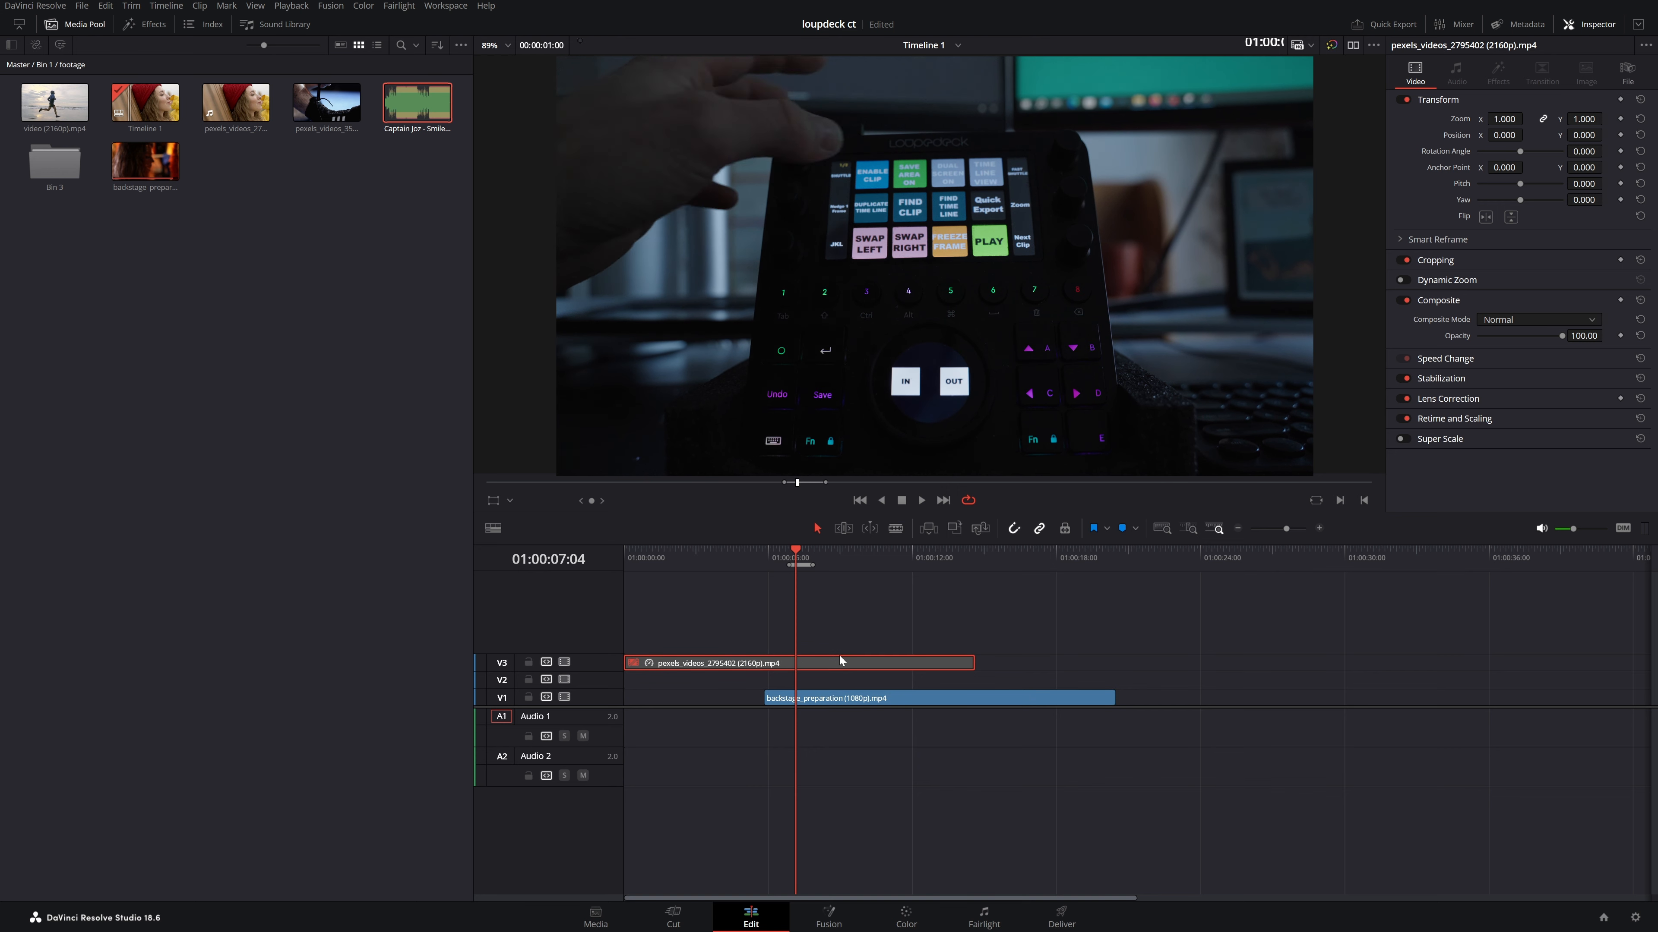
pyautogui.press('d')
pyautogui.press('d')
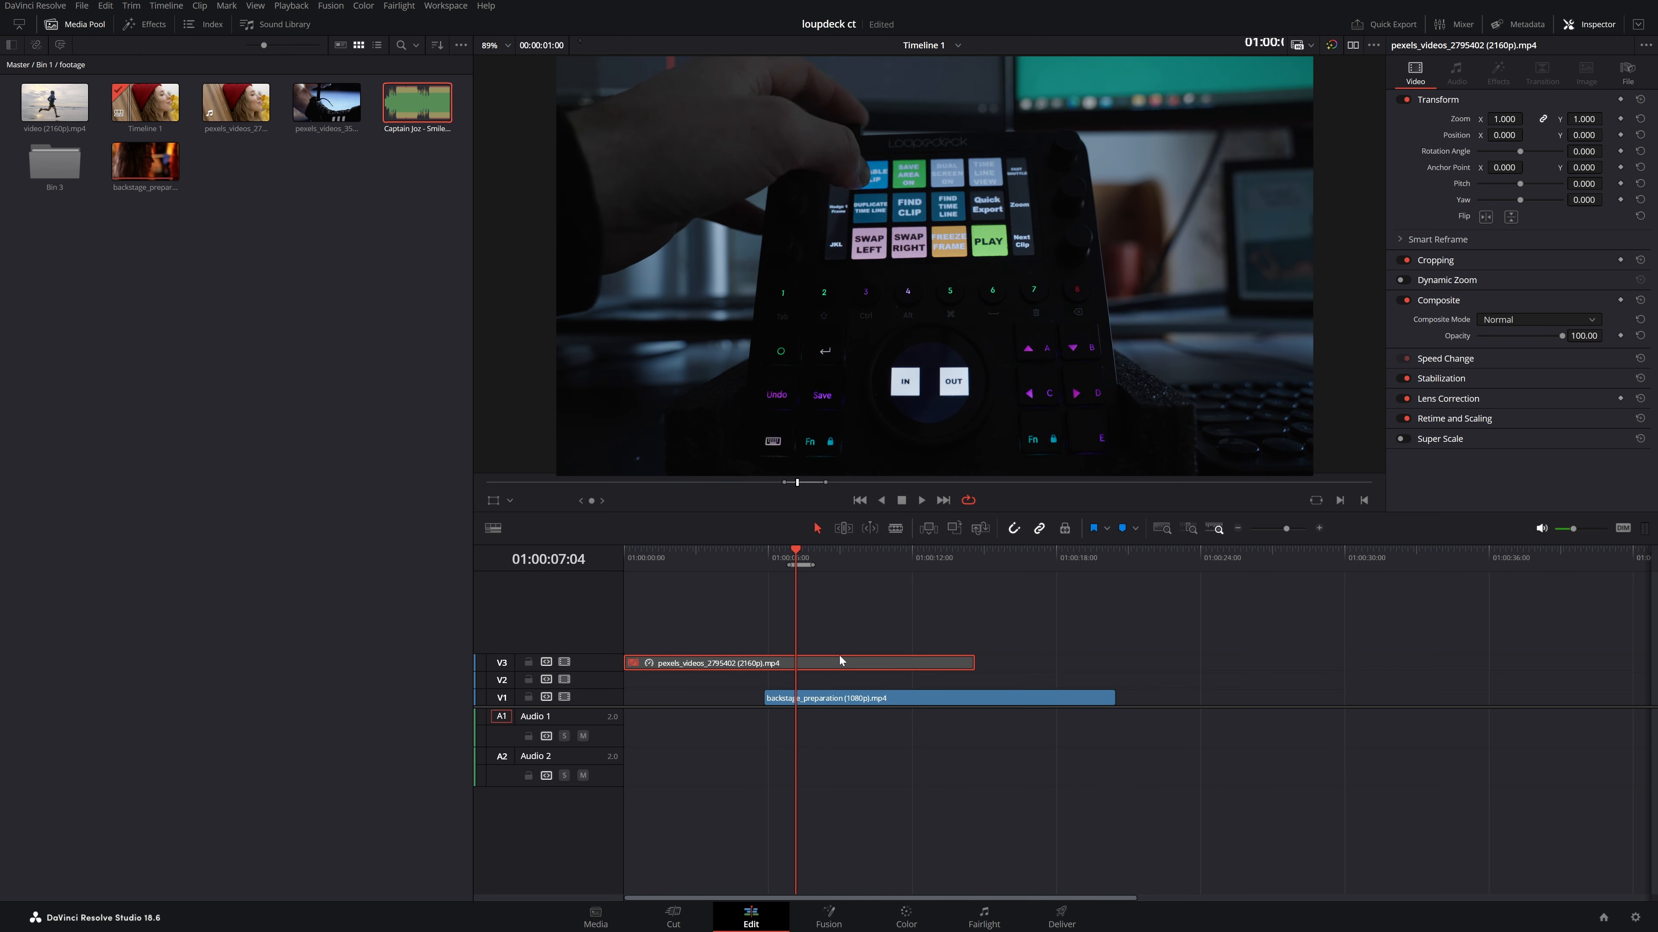
pyautogui.press('d')
pyautogui.press('d')
pyautogui.press('d')
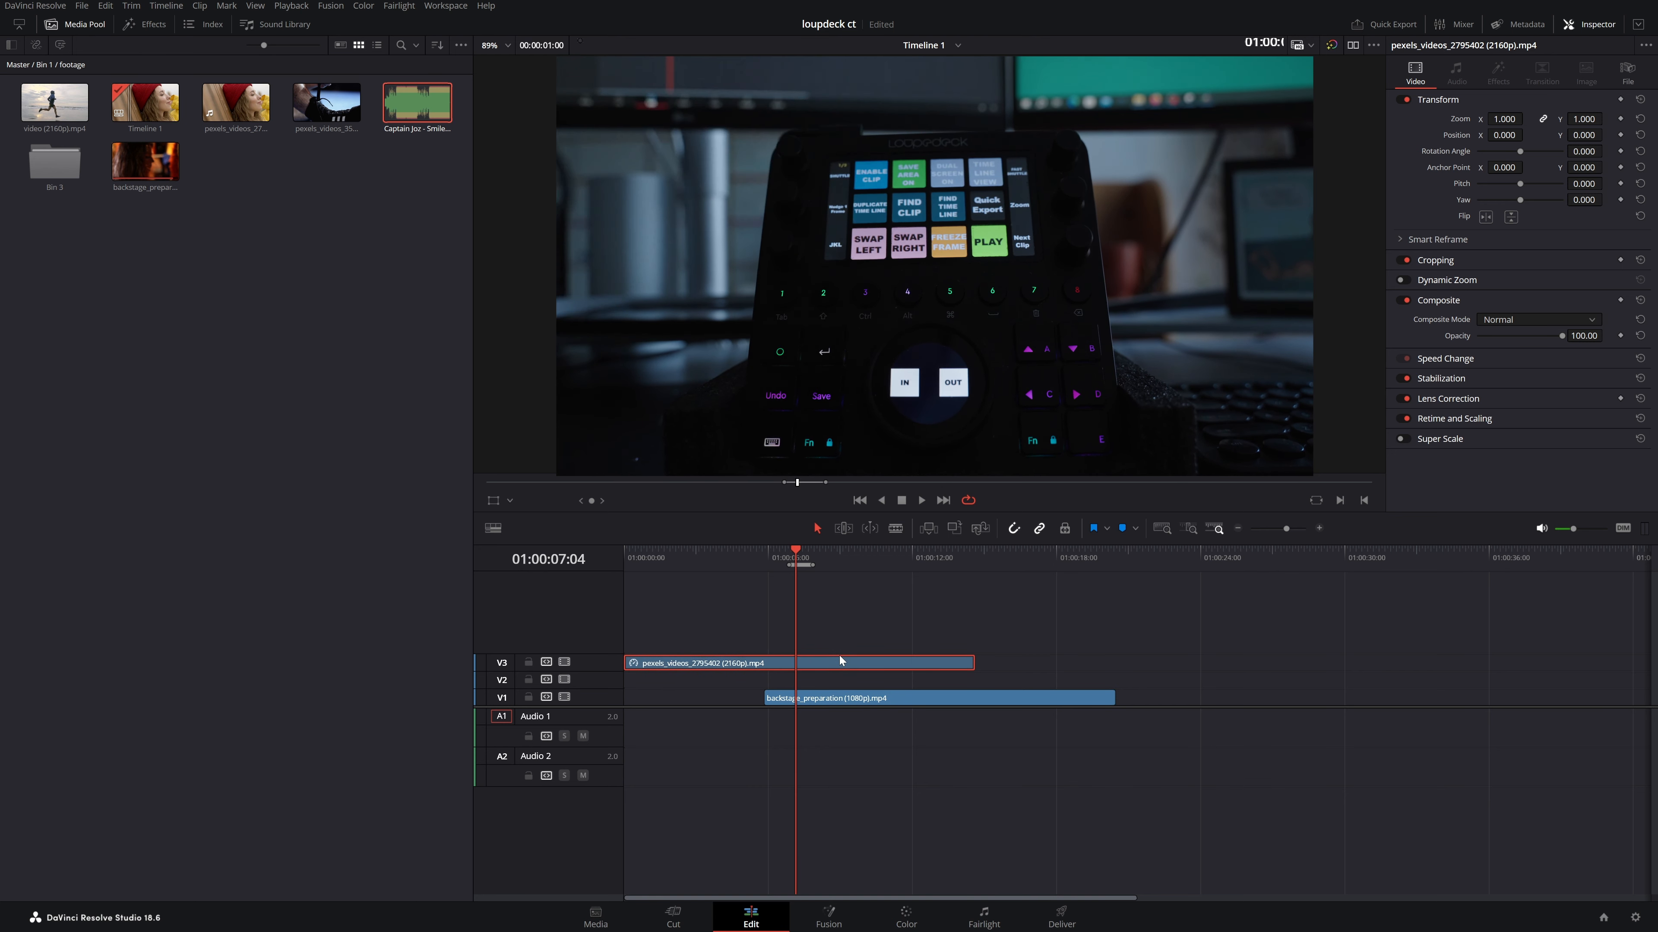
pyautogui.hotkey('ctrl', 's')
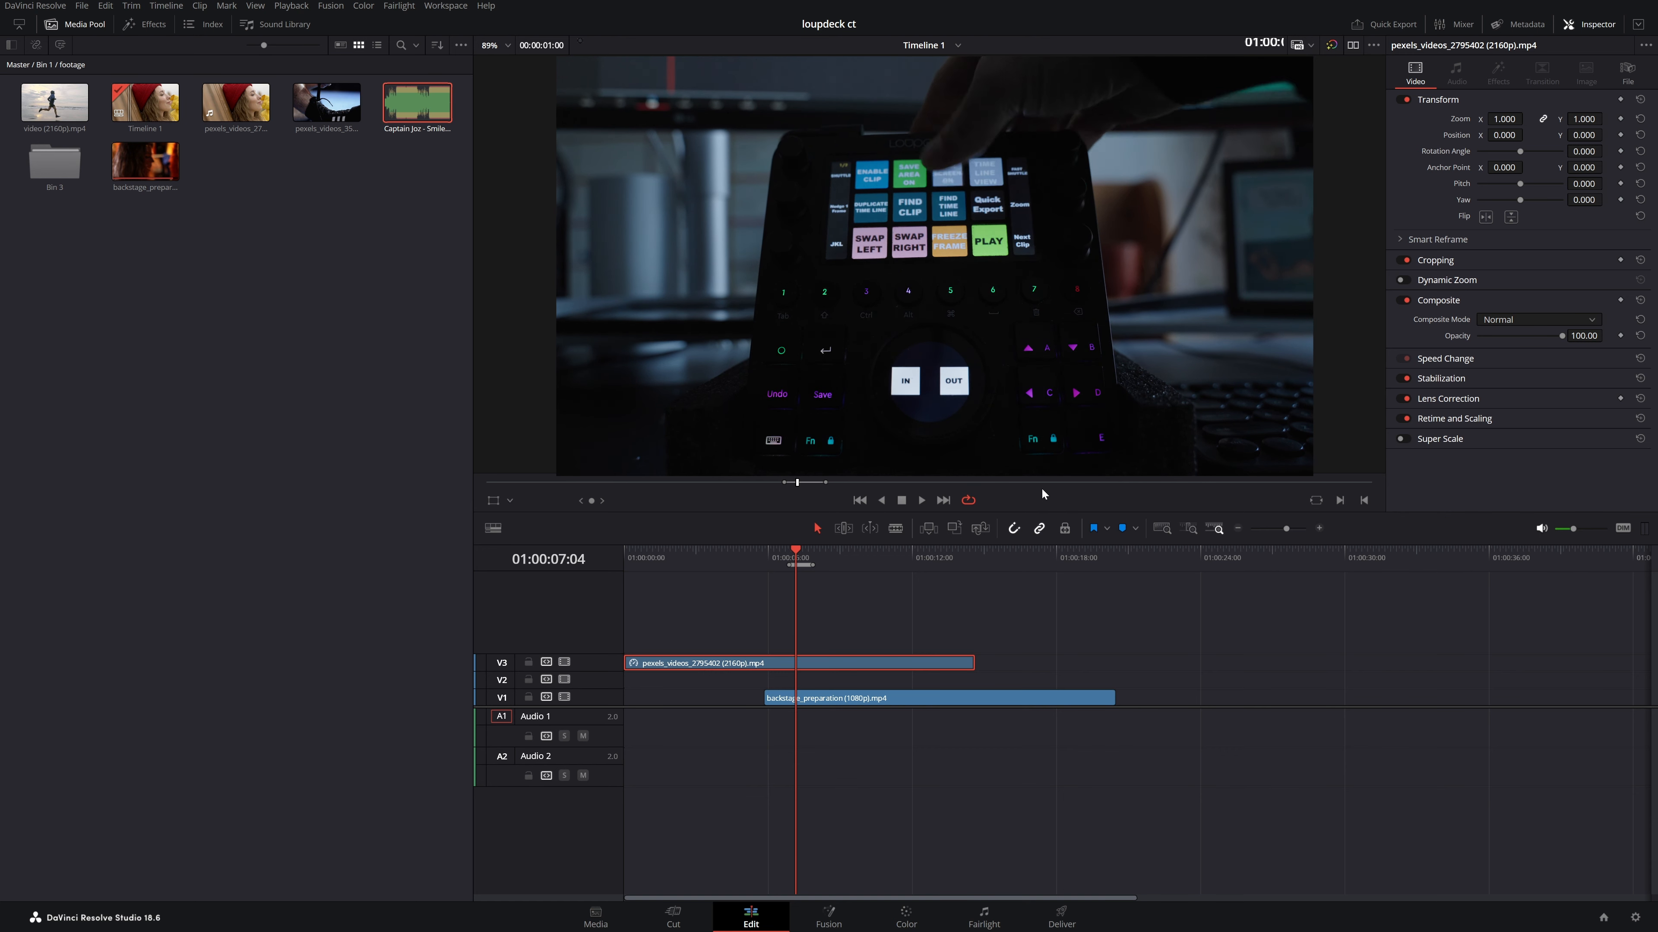
# - Change the layout to dual viewers with audio meters, and to a full-height timeline with the playhead at 01:00:01:01
pyautogui.hotkey('ctrl', 'alt', 'd')
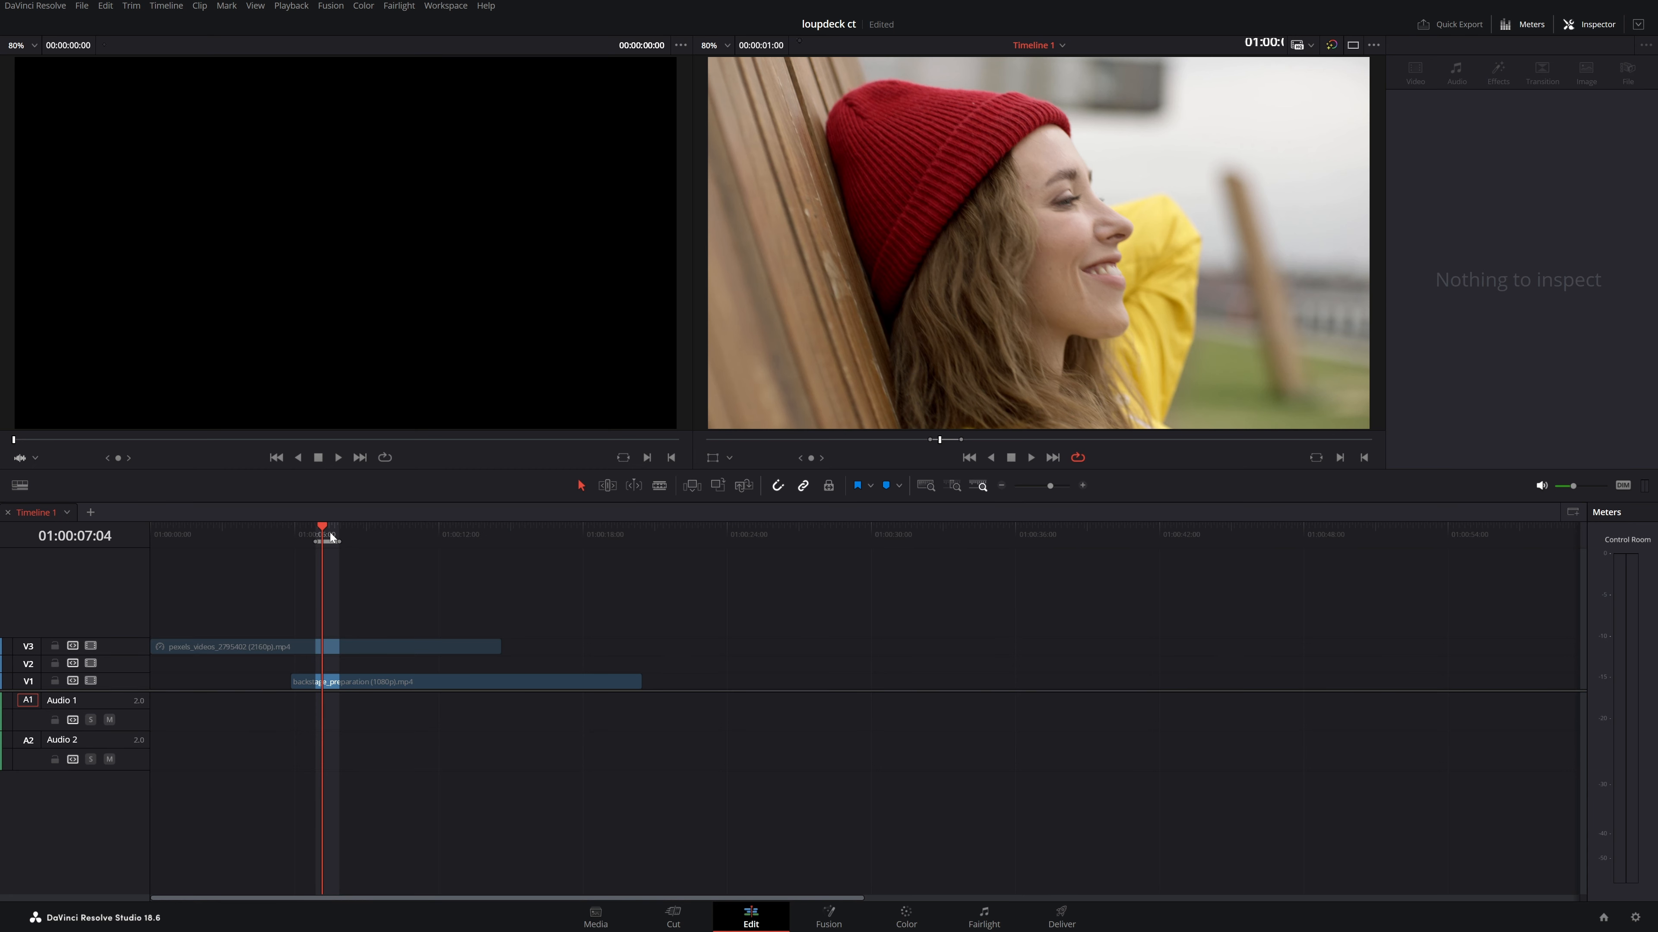
pyautogui.moveTo(331, 537); pyautogui.dragTo(176, 555)
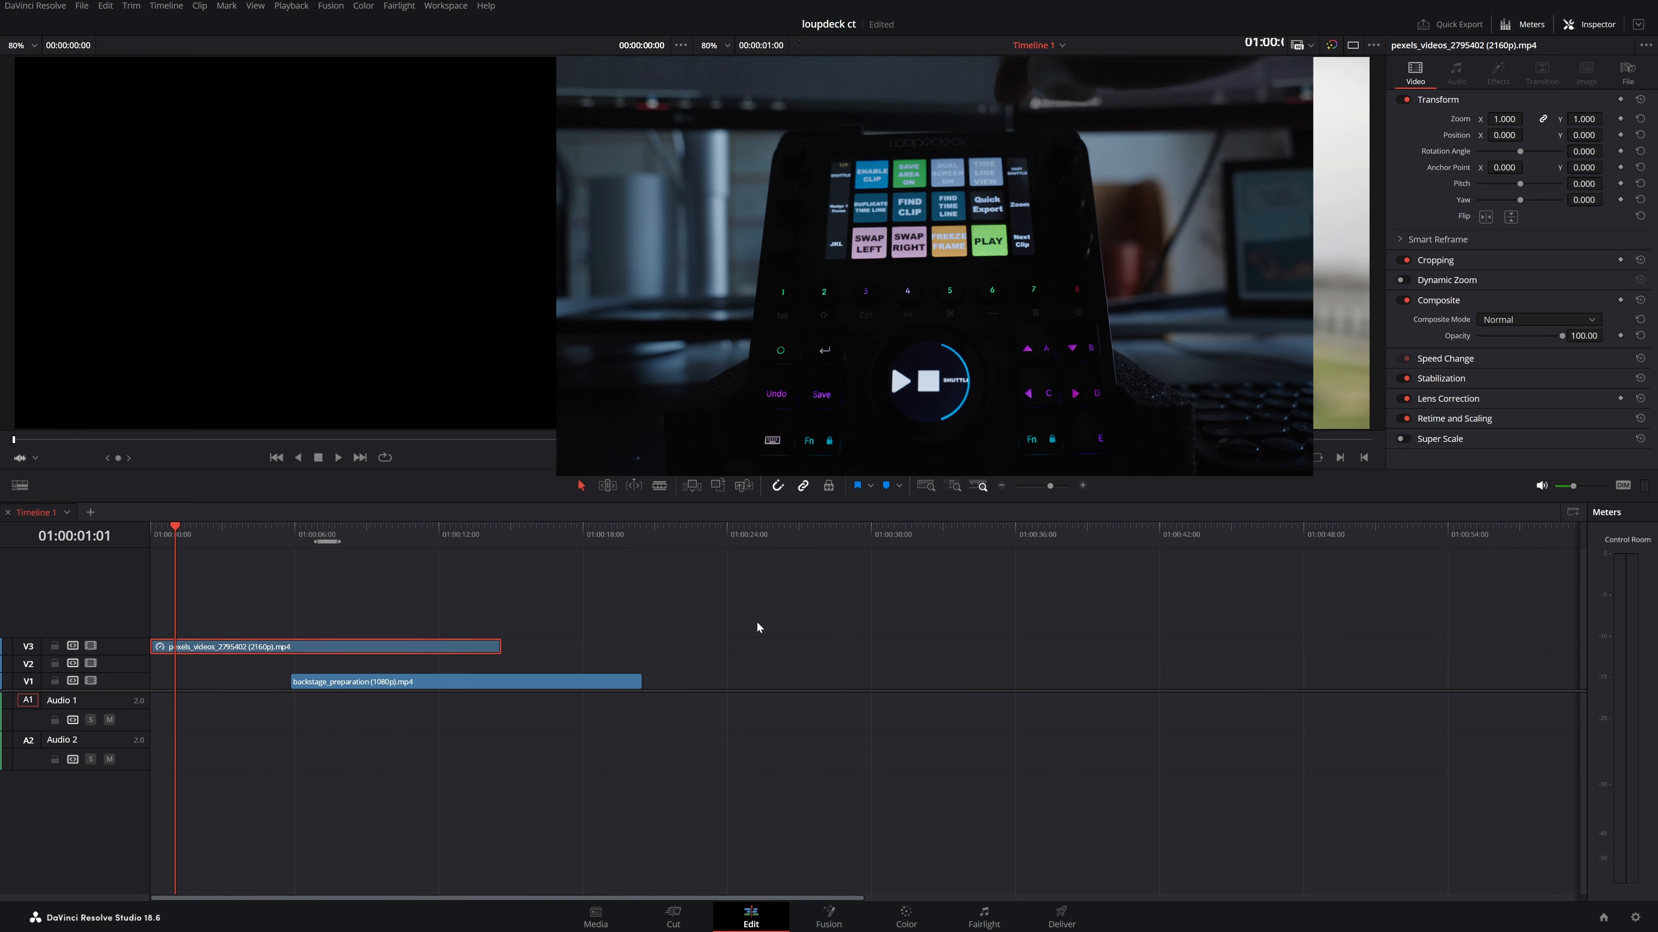
pyautogui.hotkey('ctrl', 'f')
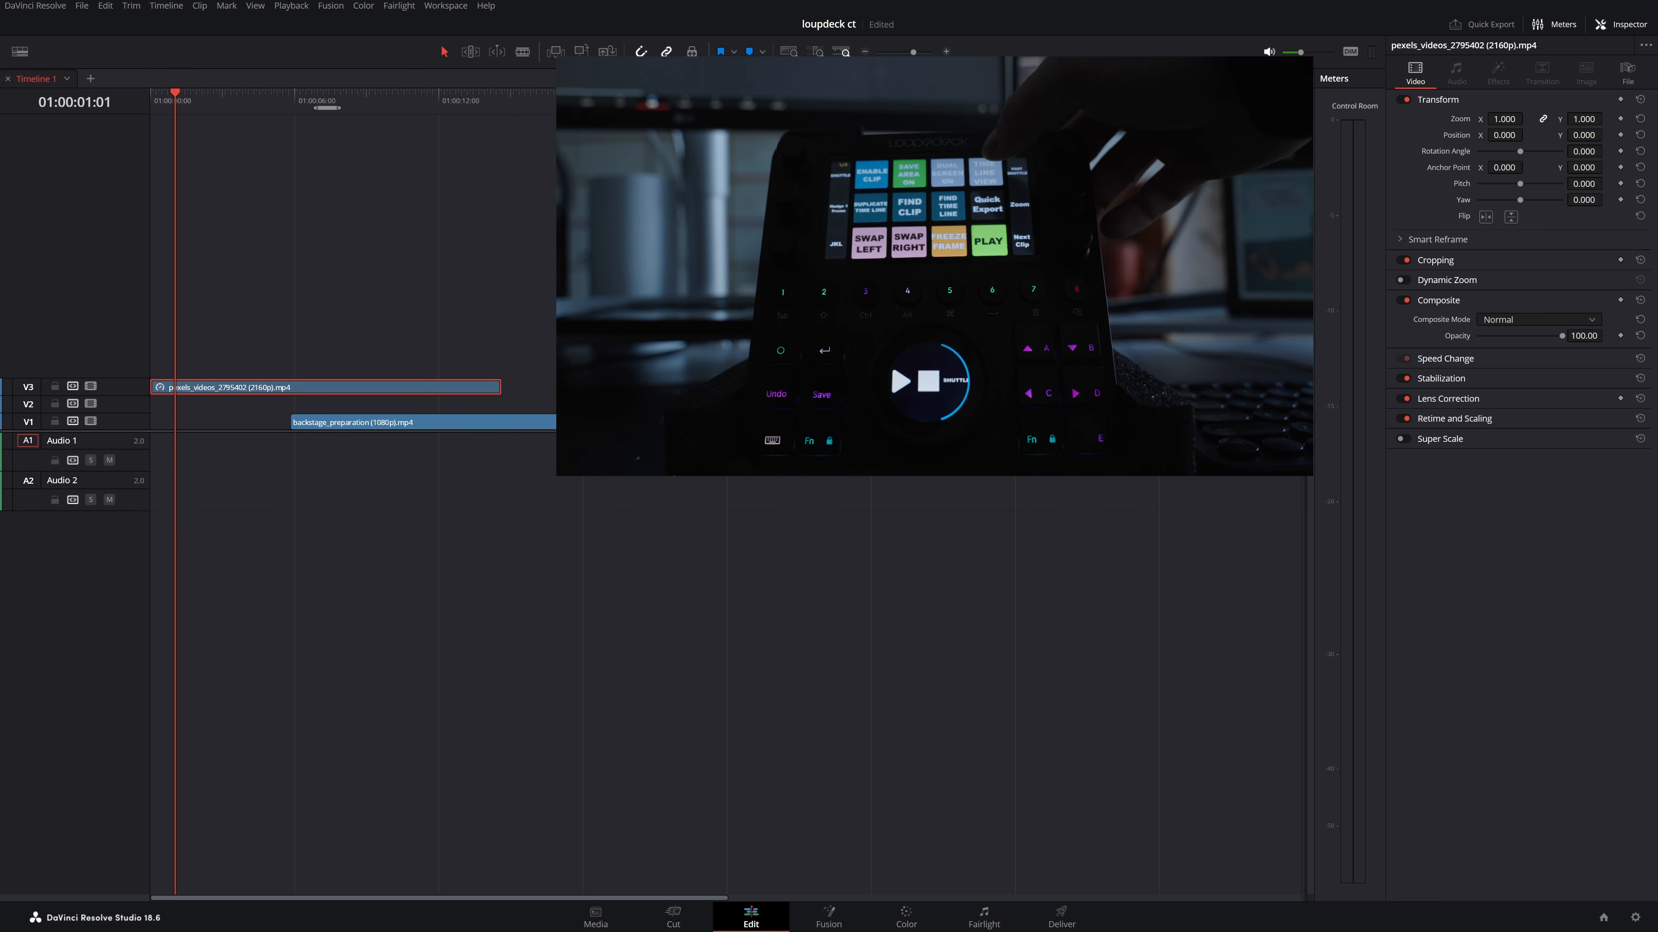
# - Restore the dual-viewer layout, and change it to a single viewer with the Media Pool shown
pyautogui.hotkey('ctrl', 'f')
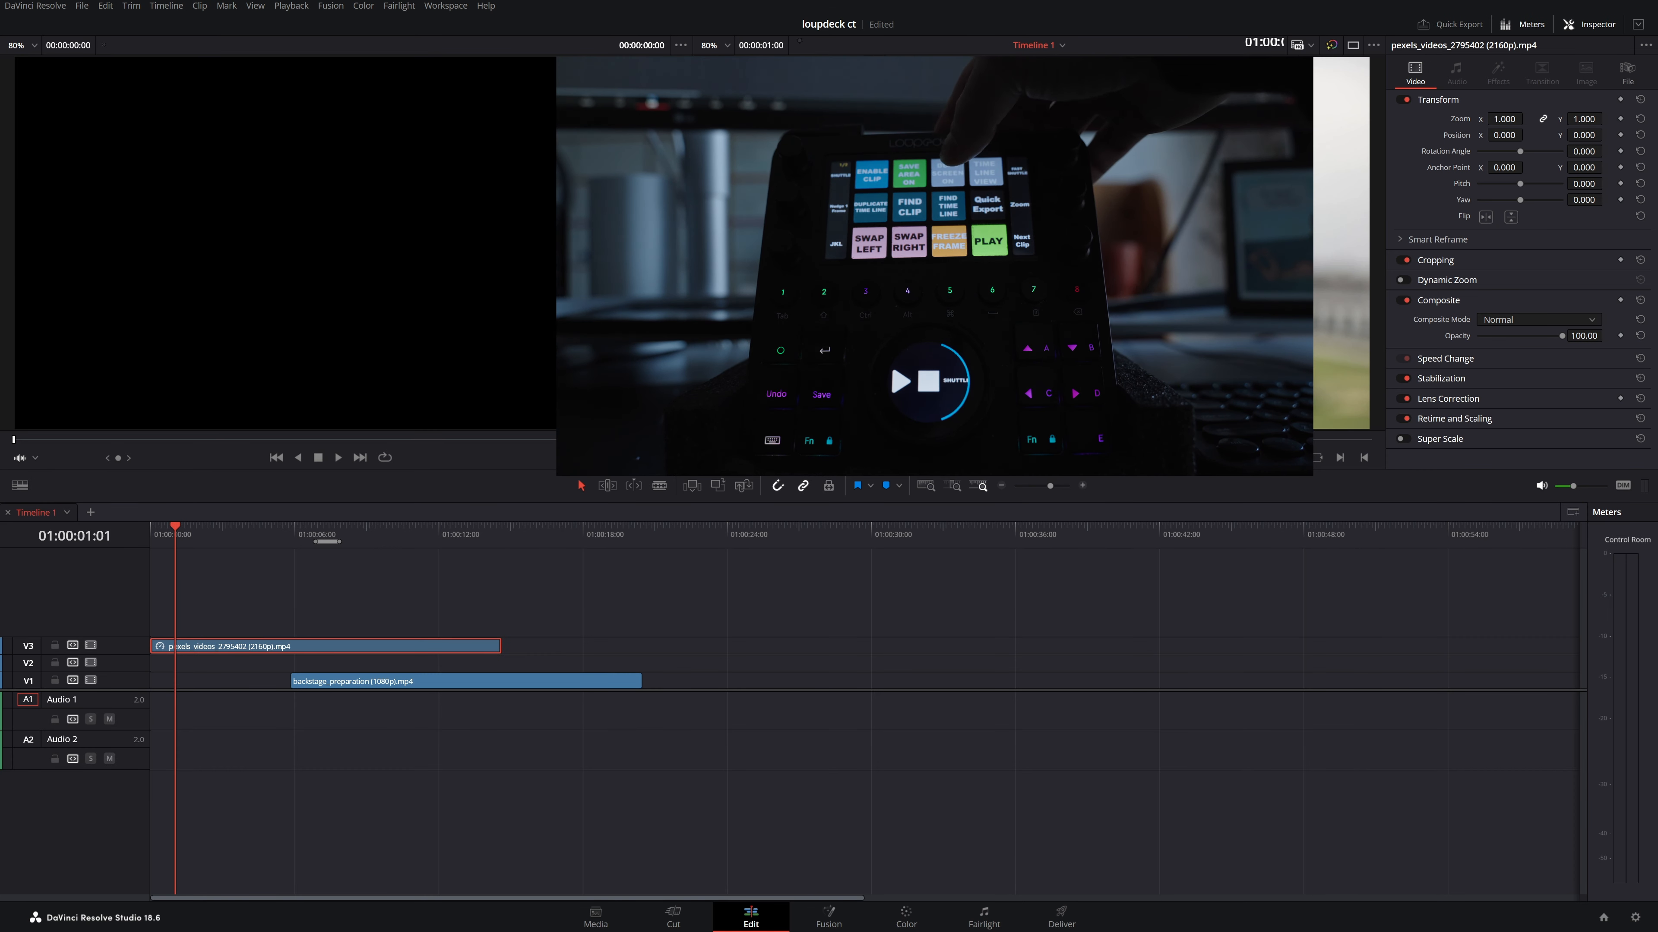
pyautogui.hotkey('ctrl', 'f')
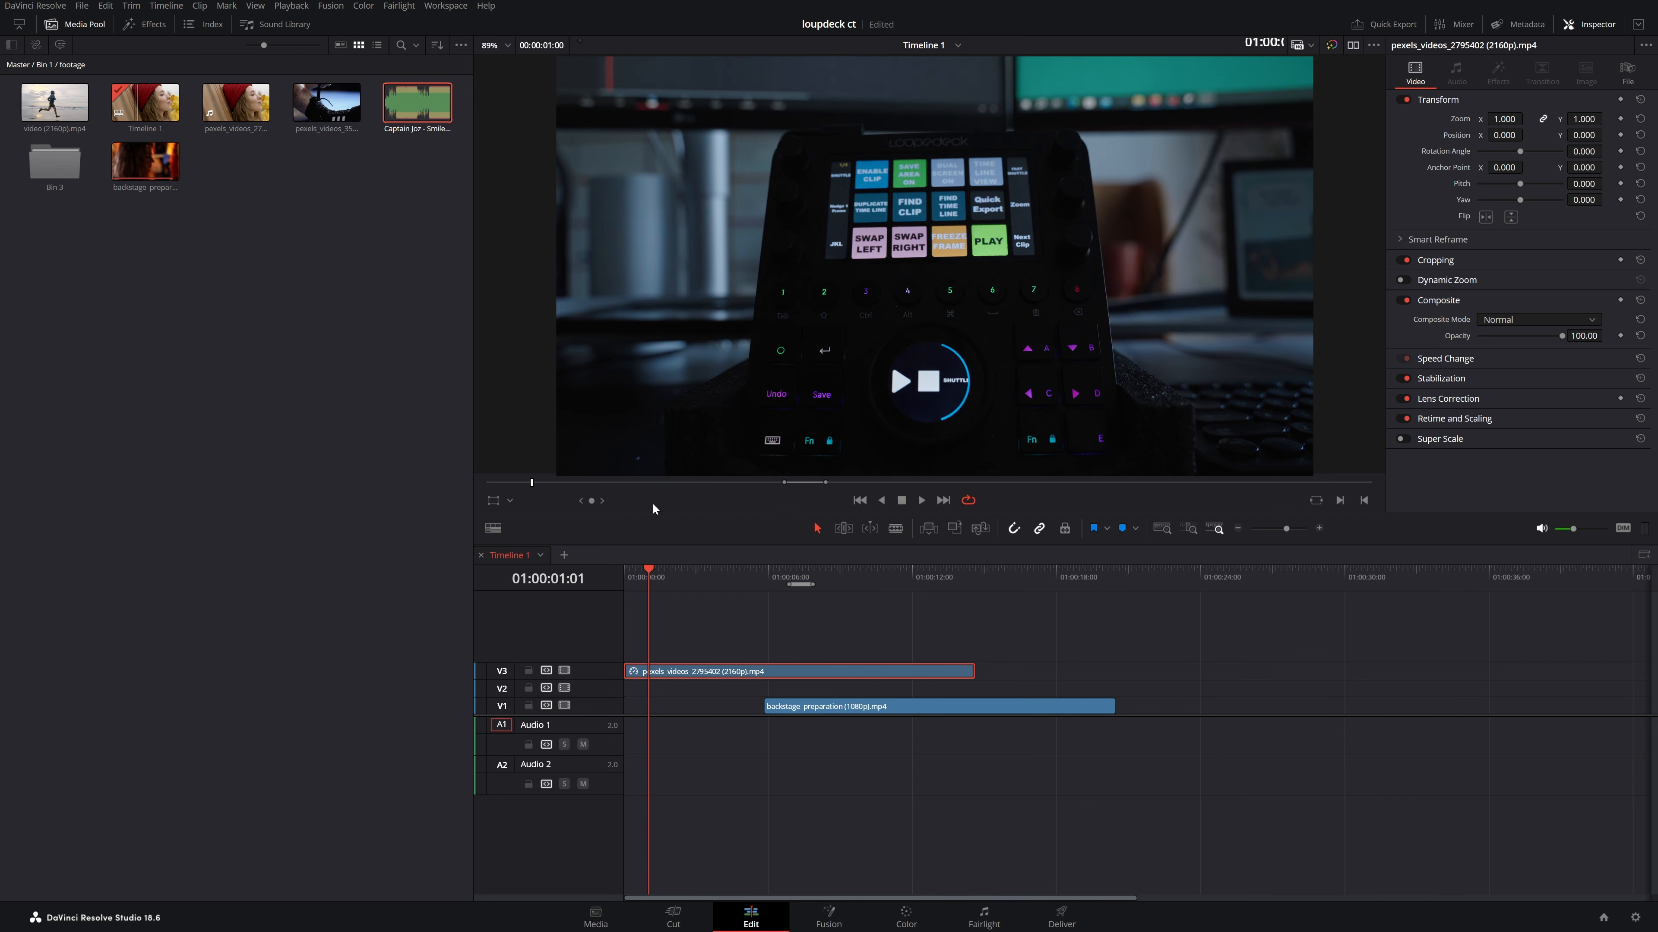
# - Save the project and duplicate Timeline 1
pyautogui.hotkey('ctrl', 's')
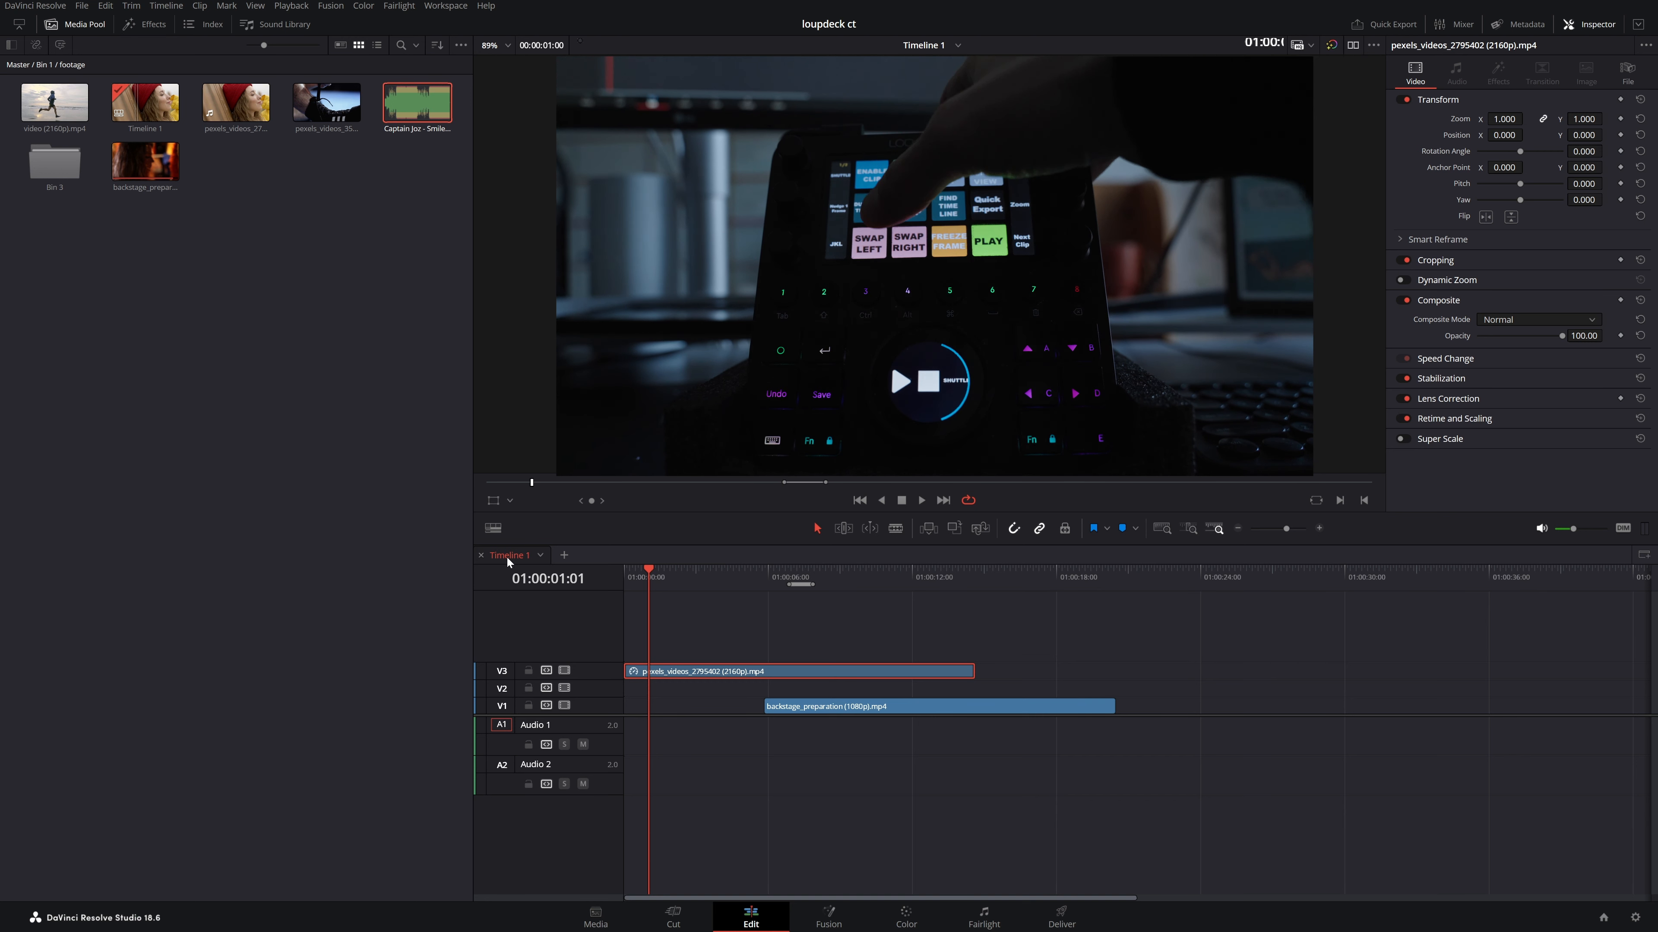
pyautogui.hotkey('ctrl', 'shift', 'd')
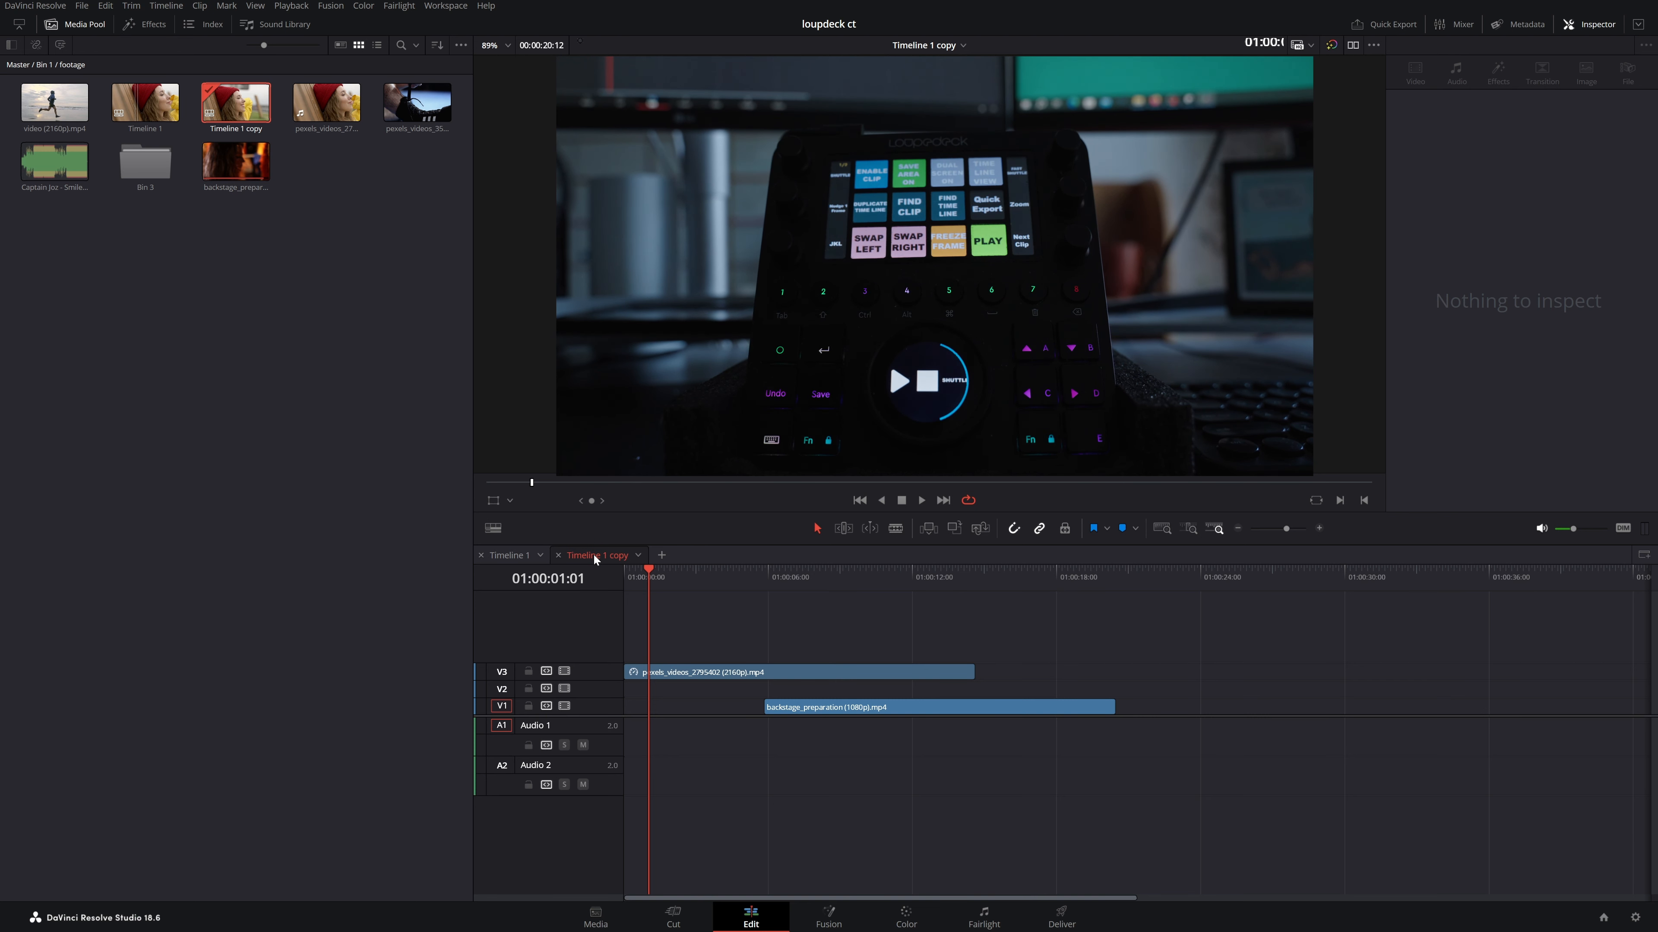
pyautogui.click(683, 673)
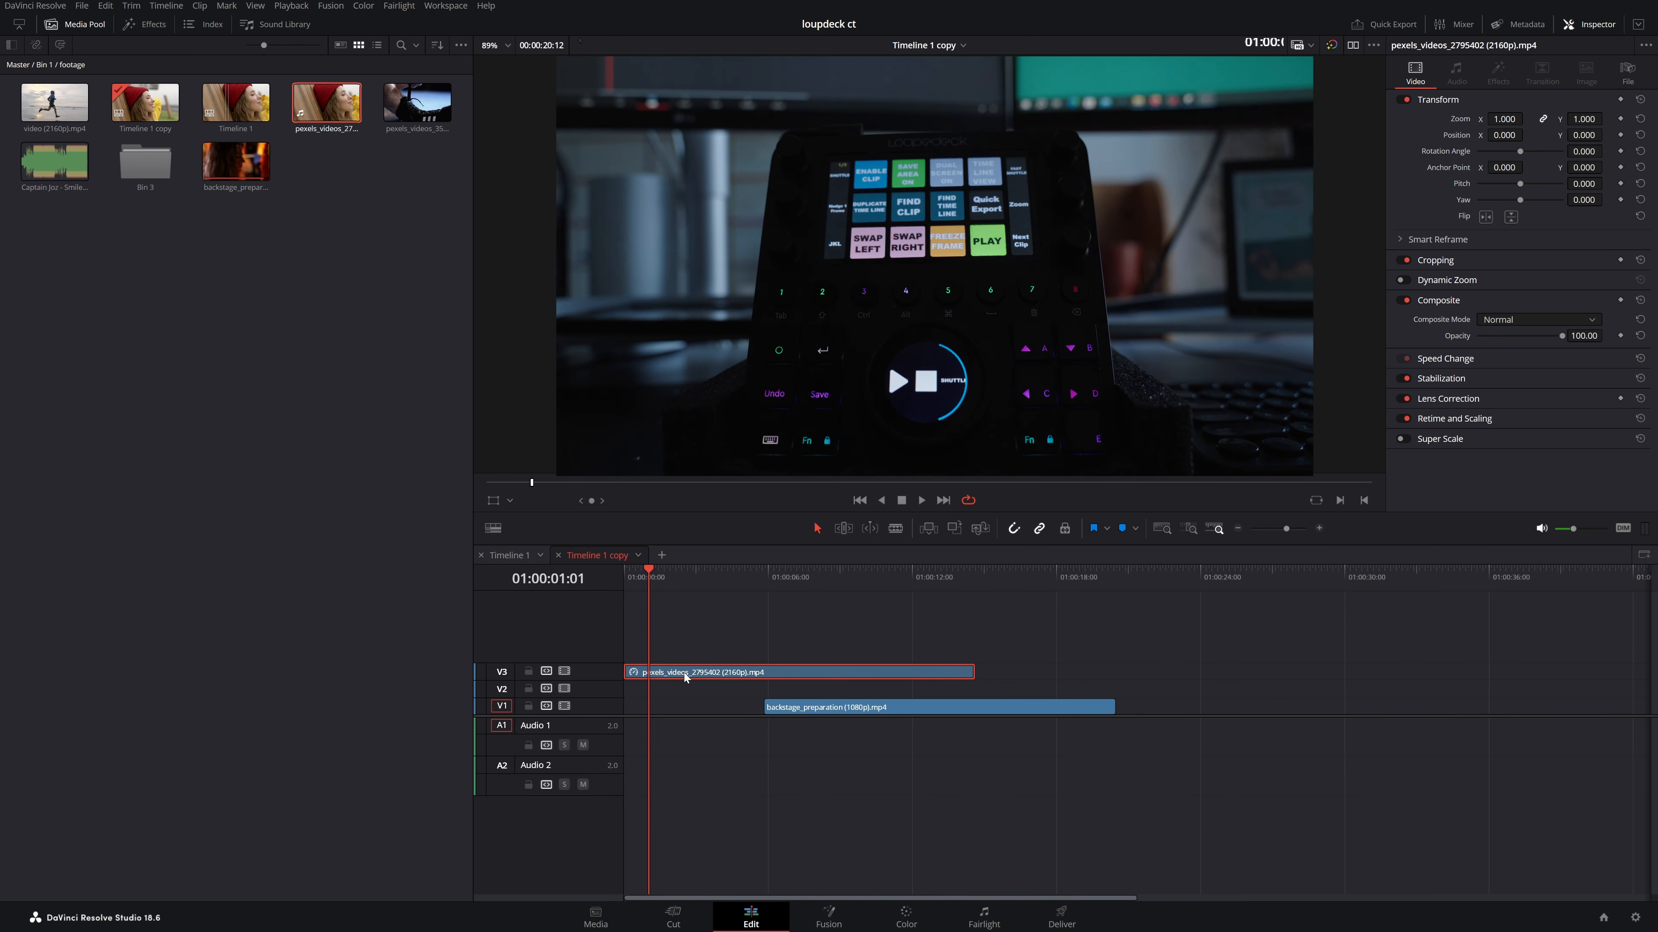
pyautogui.doubleClick(326, 102)
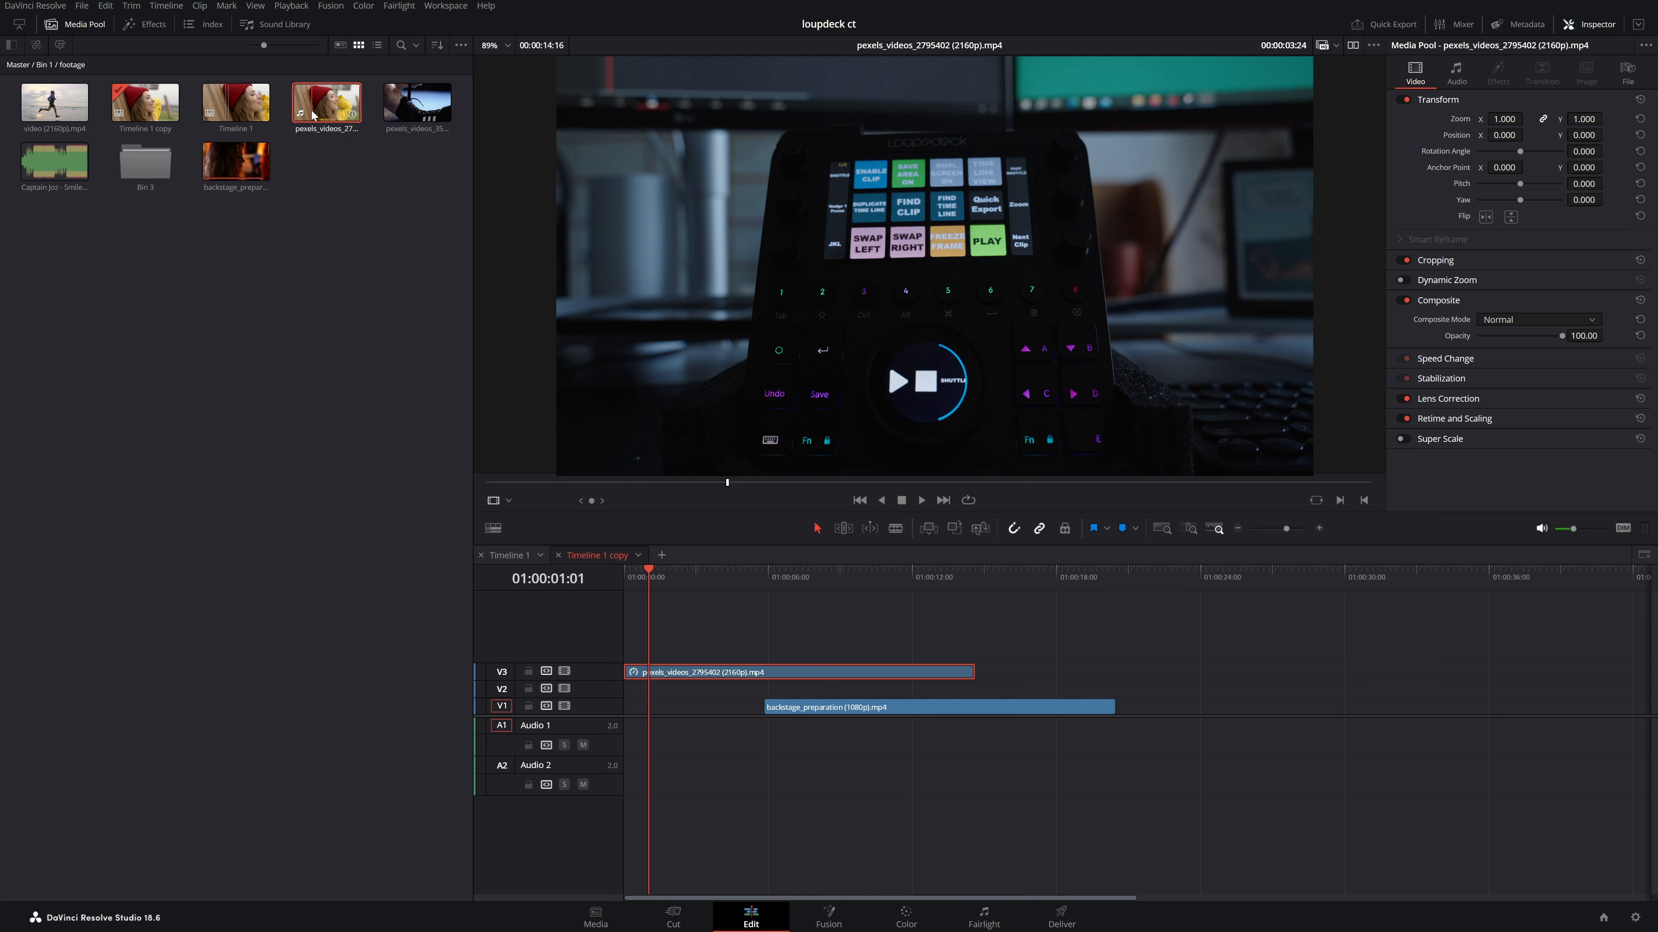
pyautogui.moveTo(1005, 483); pyautogui.dragTo(1132, 484)
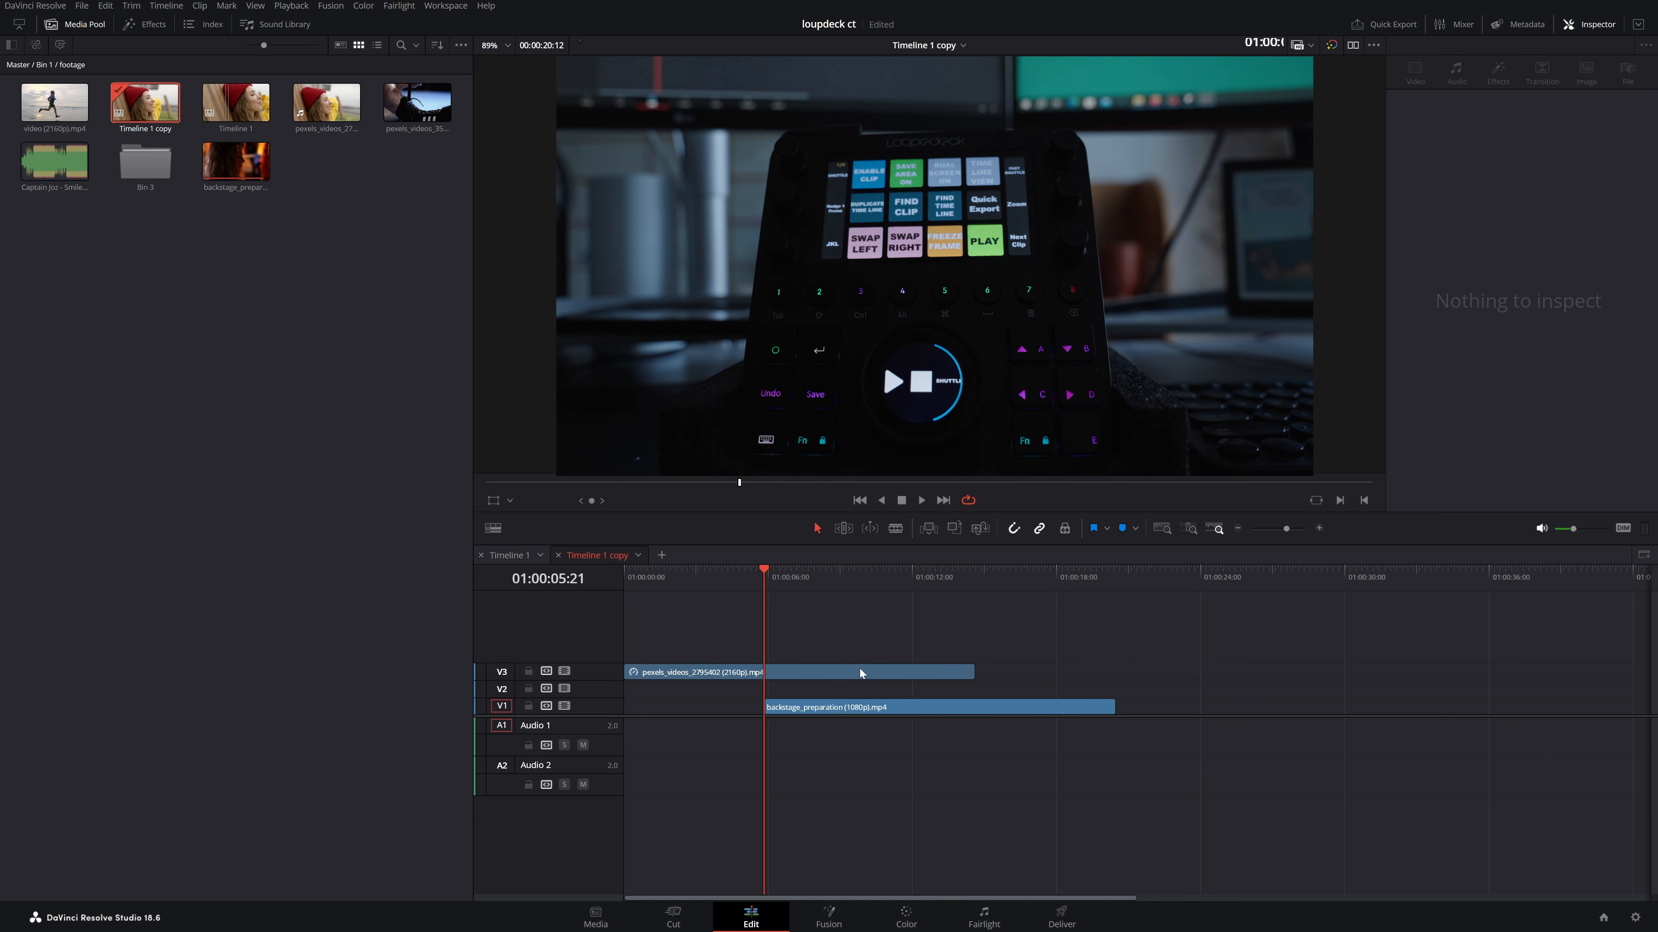
# - Return to Timeline 1 and find that timeline in the Media Pool
pyautogui.click(515, 557)
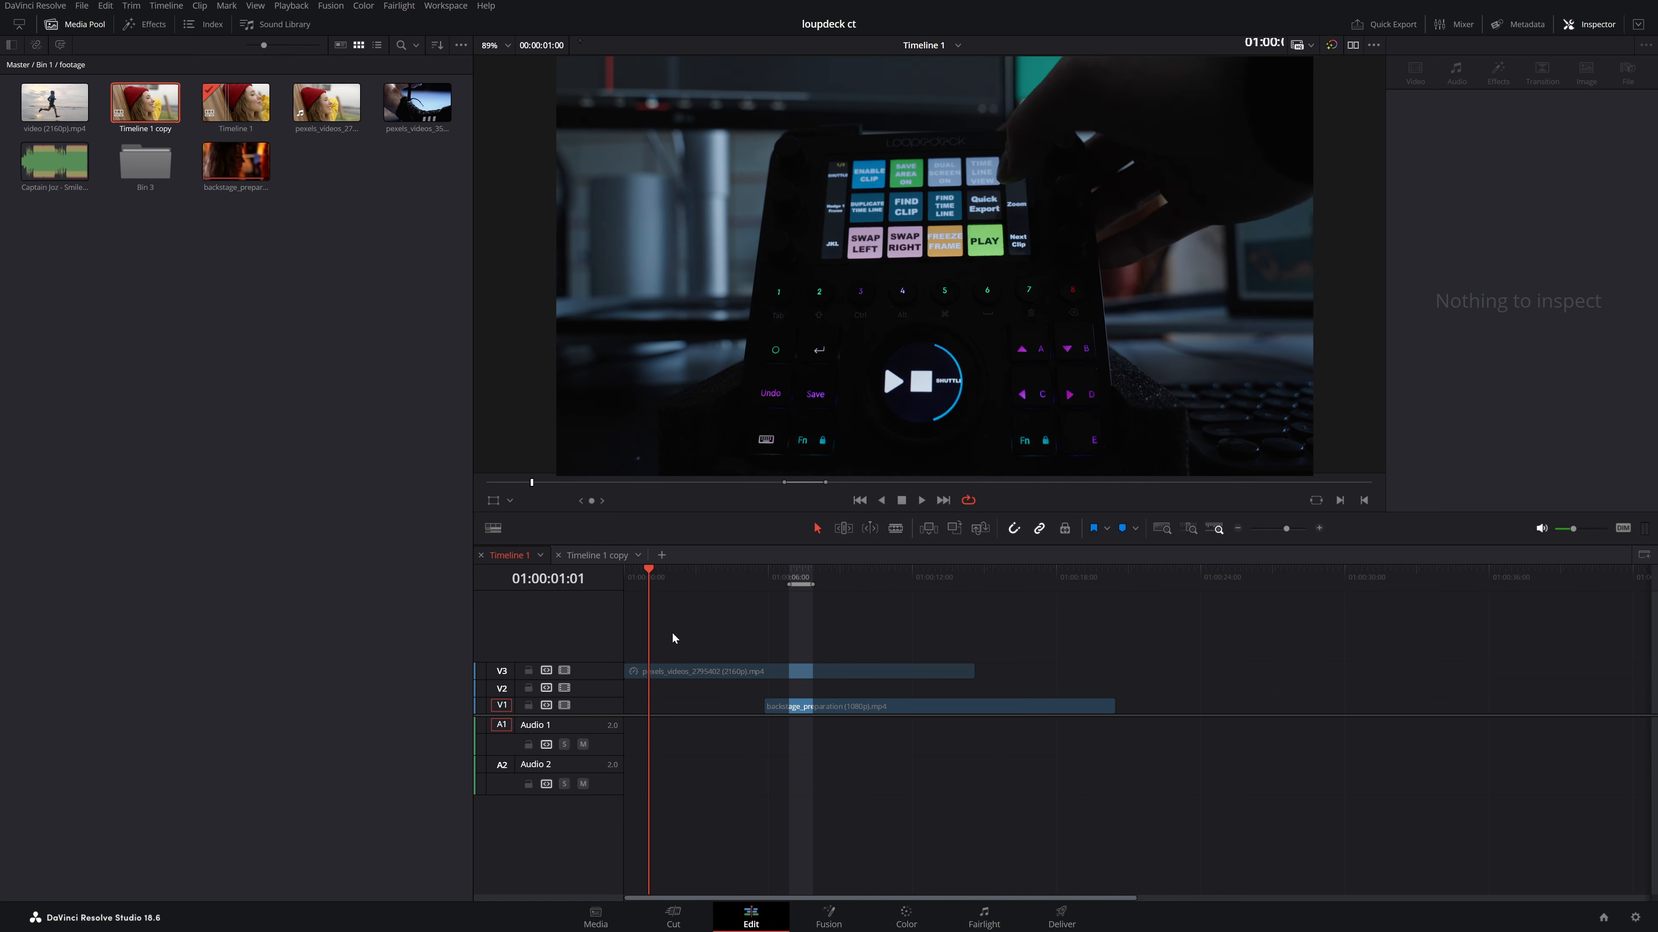
pyautogui.hotkey('alt', 'shift', 'f')
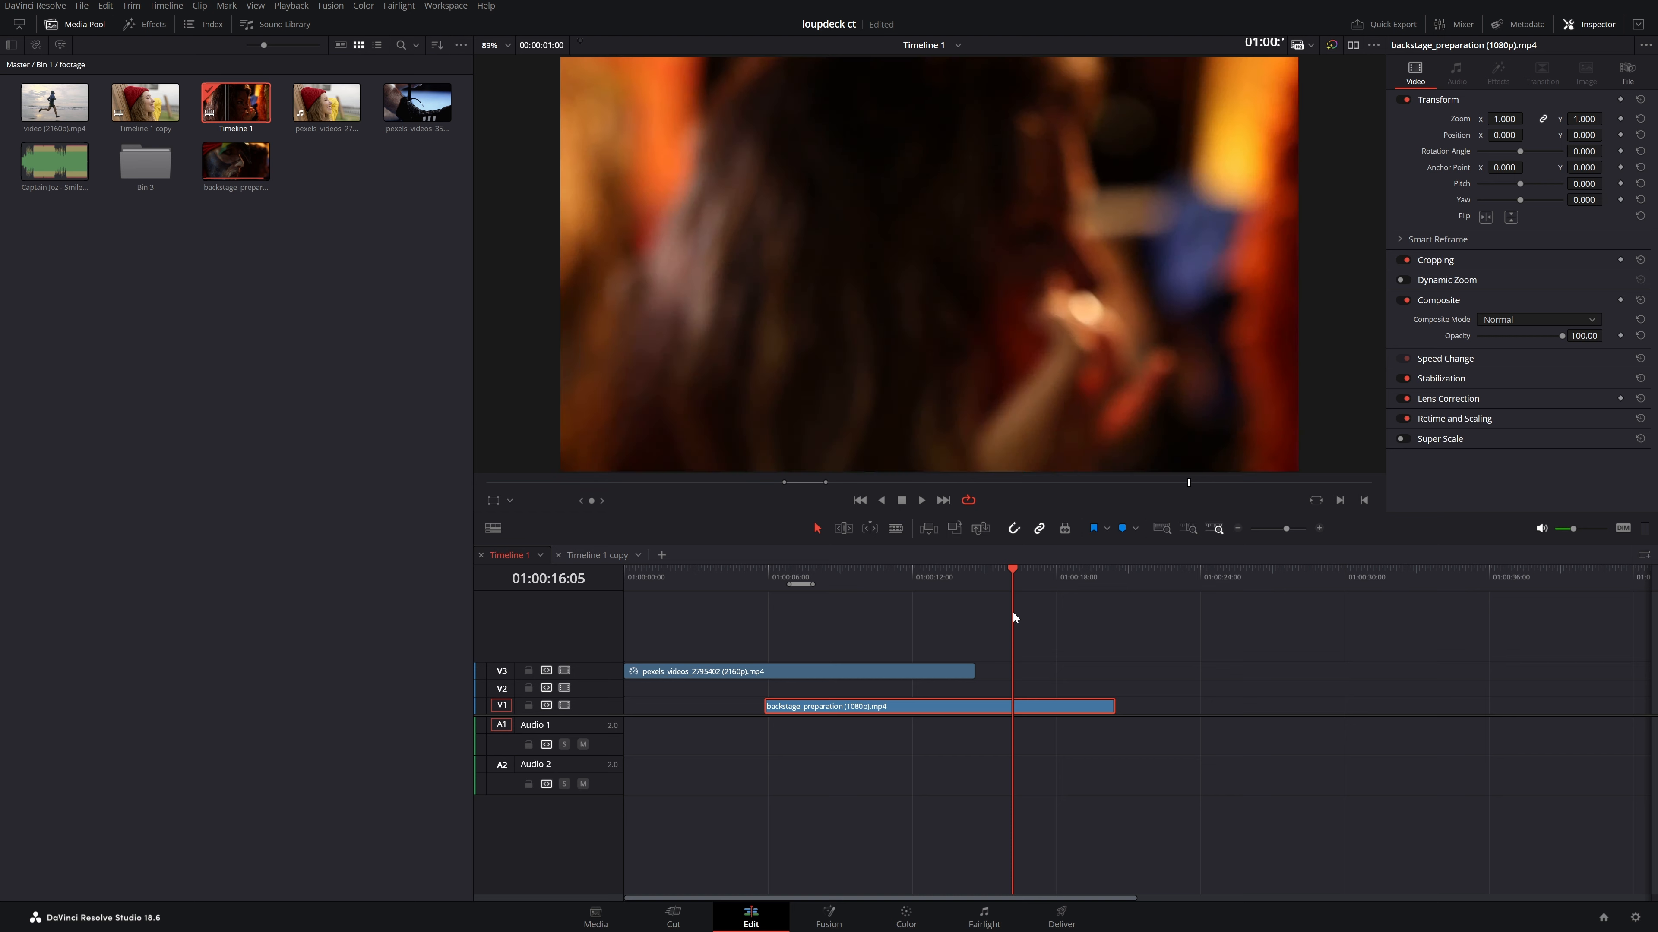
# - Open the Quick Export presets for Timeline 1 and cancel without exporting
pyautogui.hotkey('ctrl', 'shift', 'e')
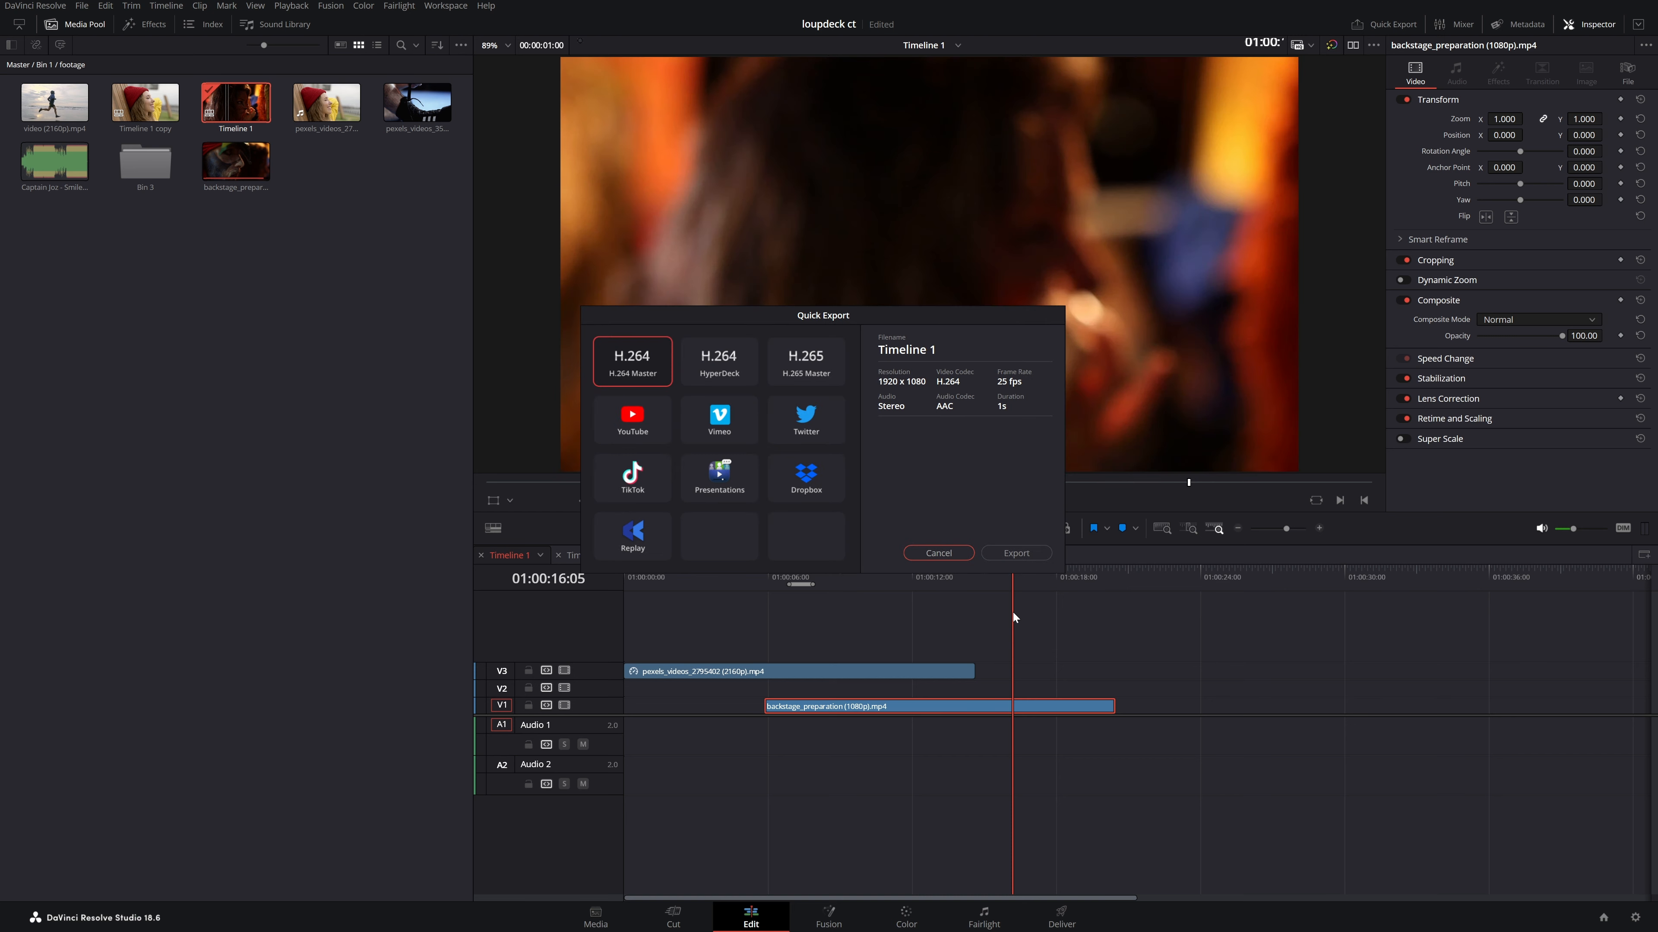
pyautogui.click(942, 552)
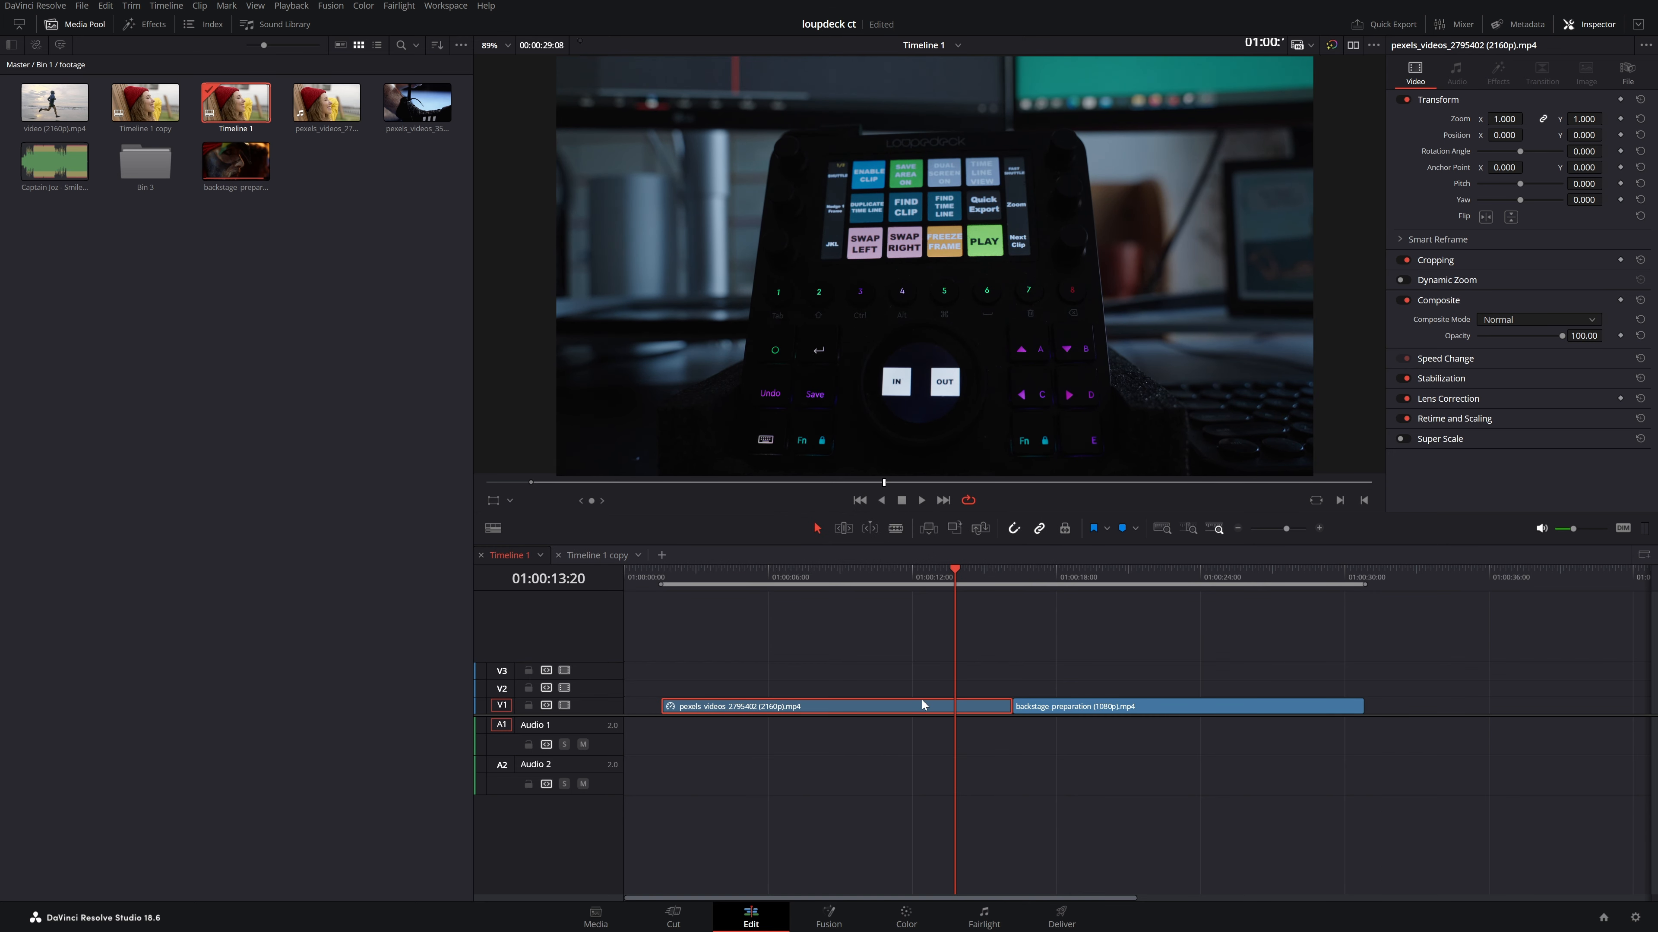
pyautogui.hotkey('ctrl', 'shift', '.')
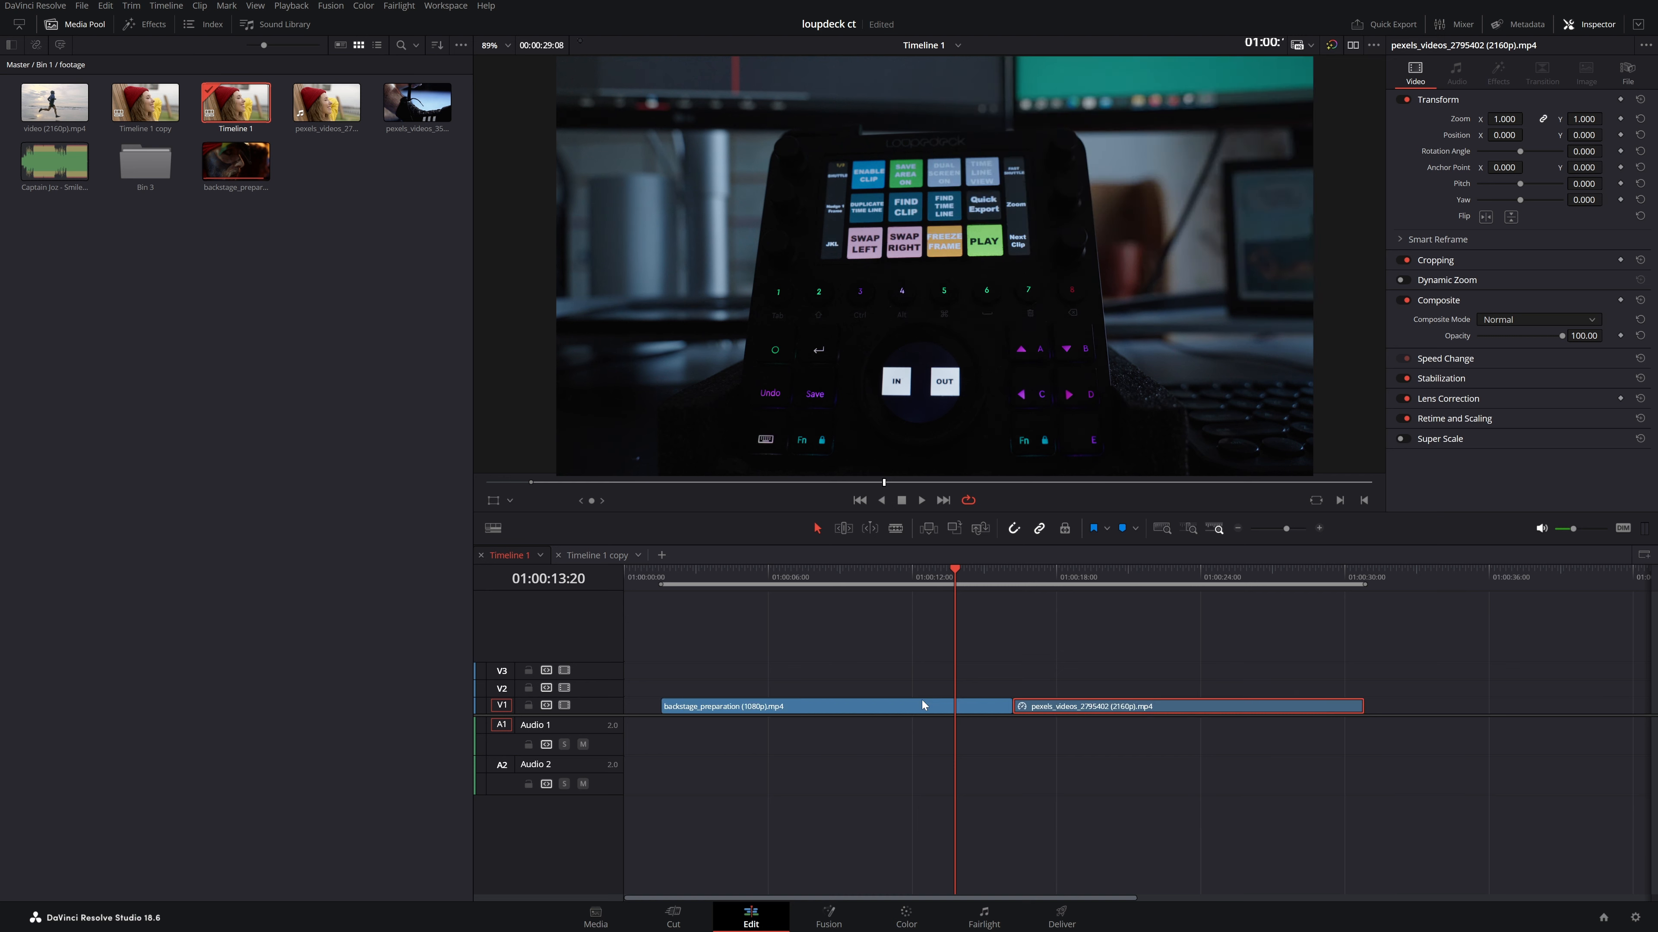
pyautogui.hotkey('ctrl', 'shift', ',')
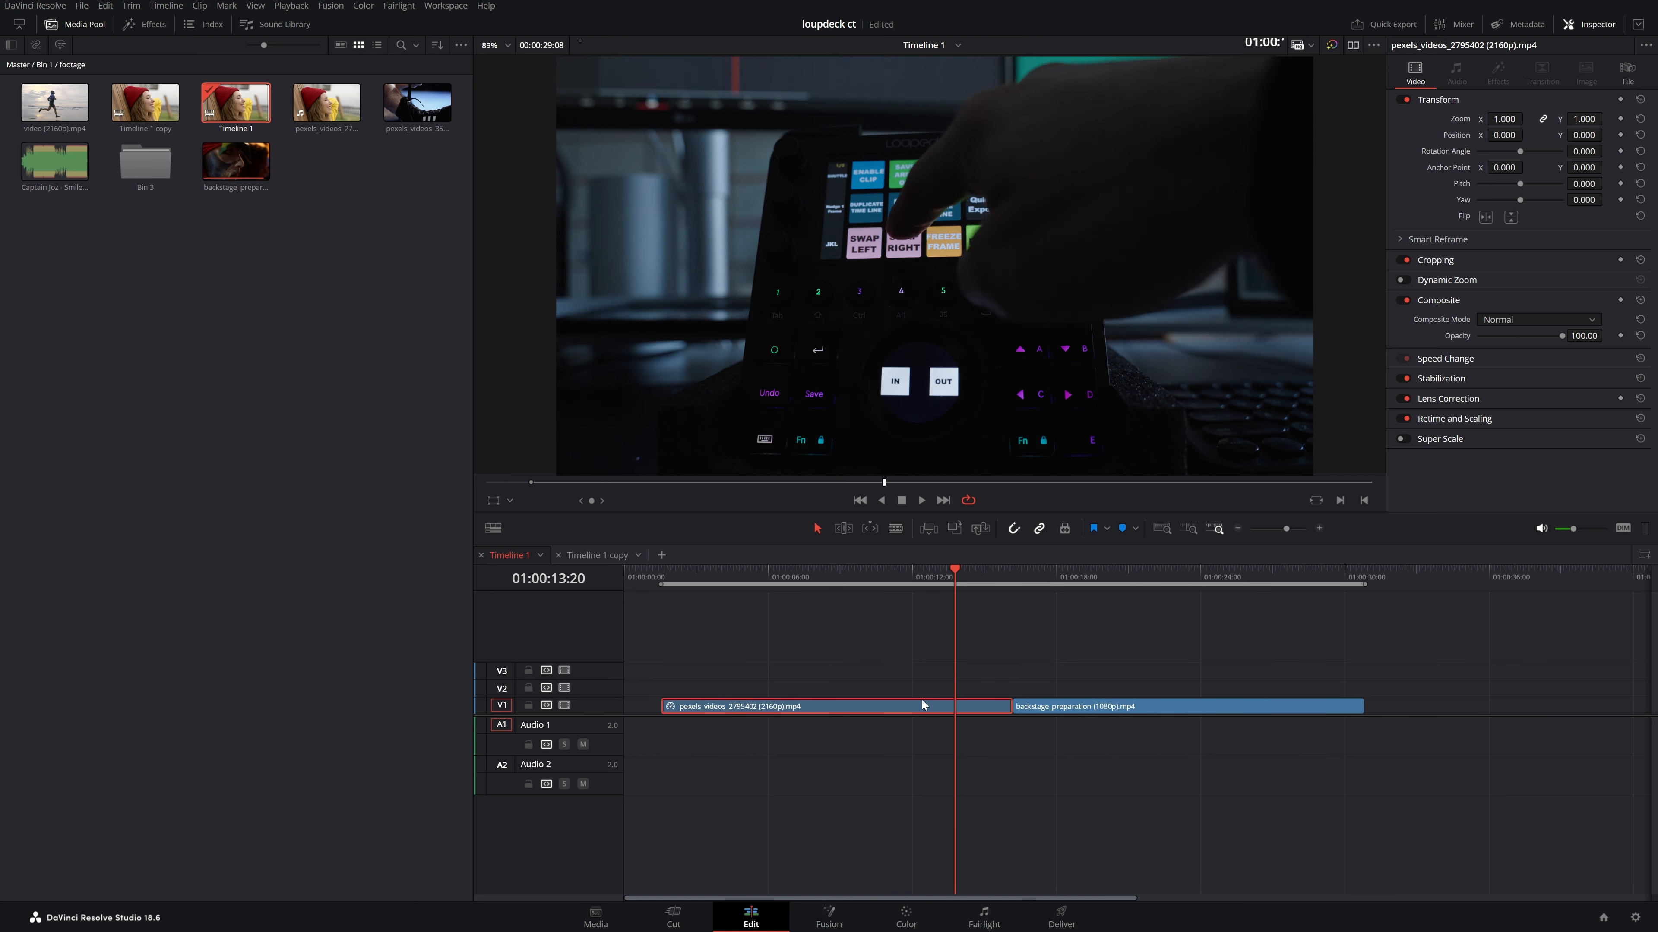
pyautogui.hotkey('ctrl', 'shift', '.')
pyautogui.hotkey('ctrl', 'shift', ',')
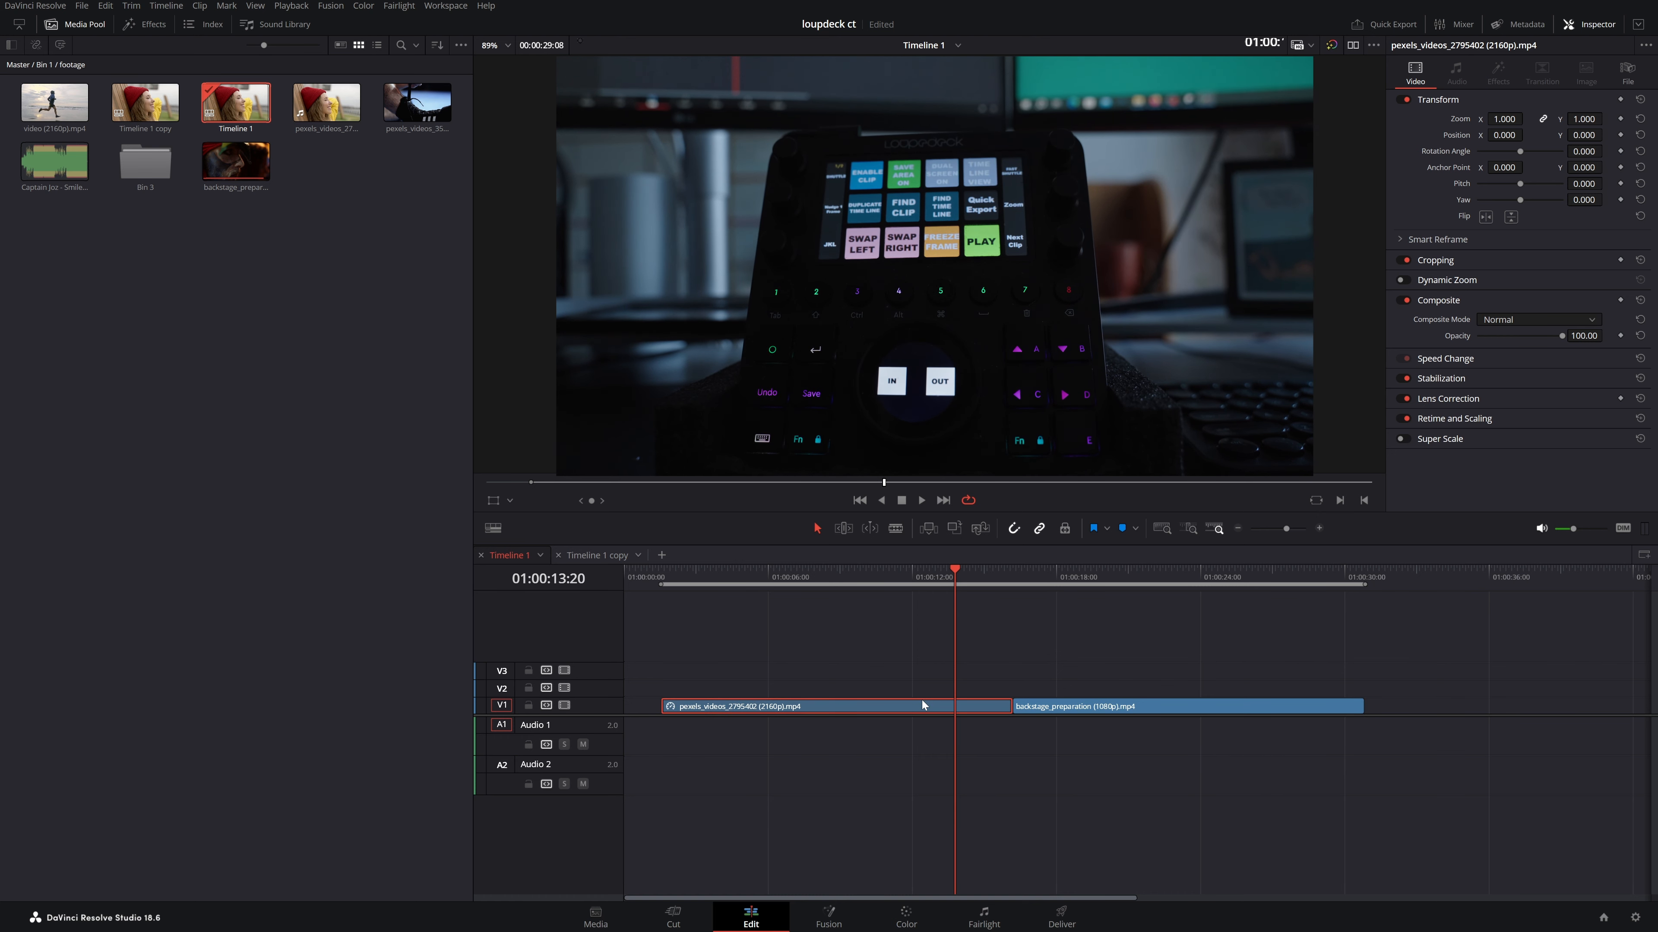
# - Apply a freeze frame to backstage_preparation (1080p).mp4 on V1 and scrub over it to 01:00:20:05
pyautogui.press('Down')
pyautogui.moveTo(1026, 574); pyautogui.dragTo(1093, 574)
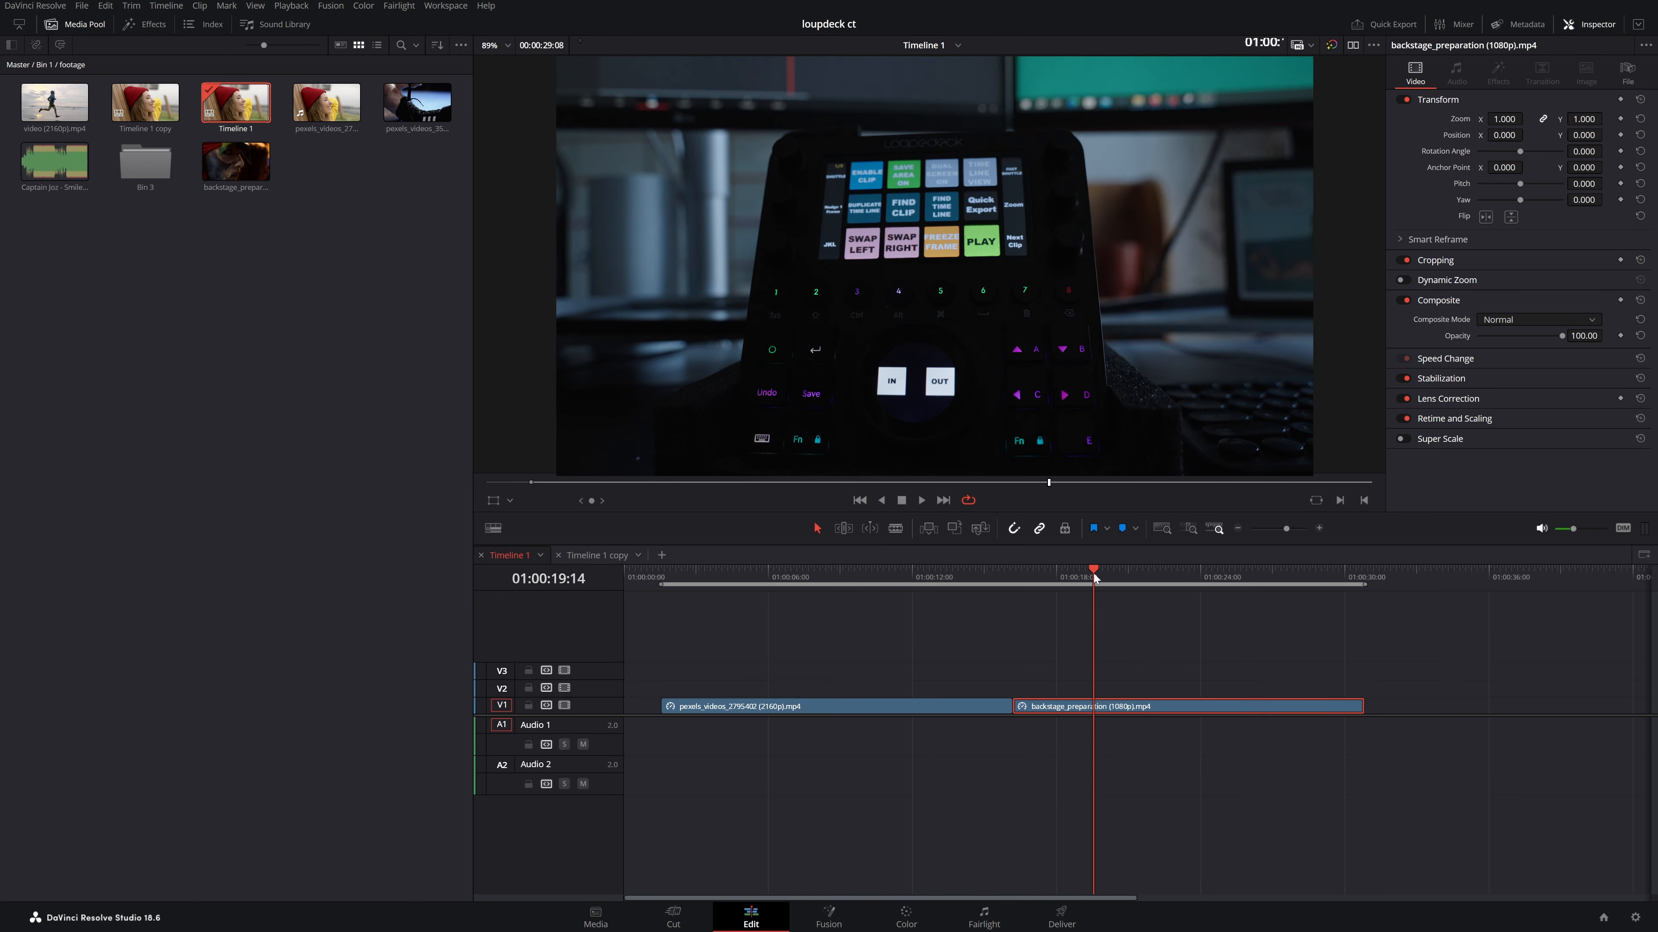
pyautogui.moveTo(1093, 575); pyautogui.dragTo(1104, 638)
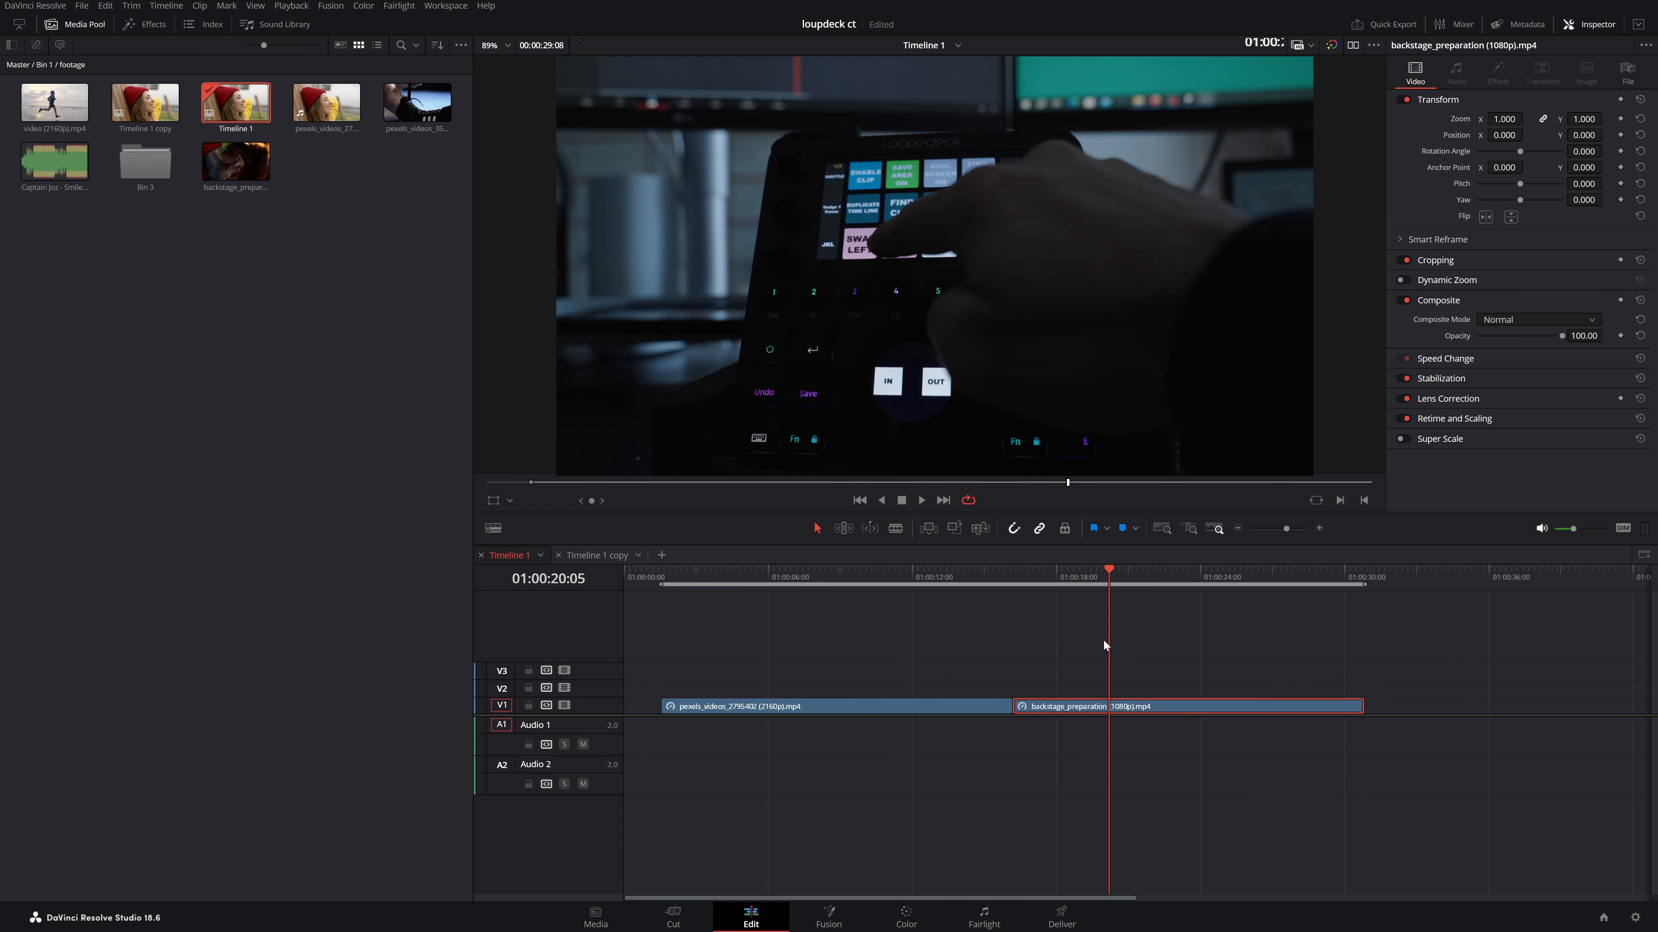
# - Open the settings for a new timeline and cancel without creating it
pyautogui.hotkey('ctrl', 'n')
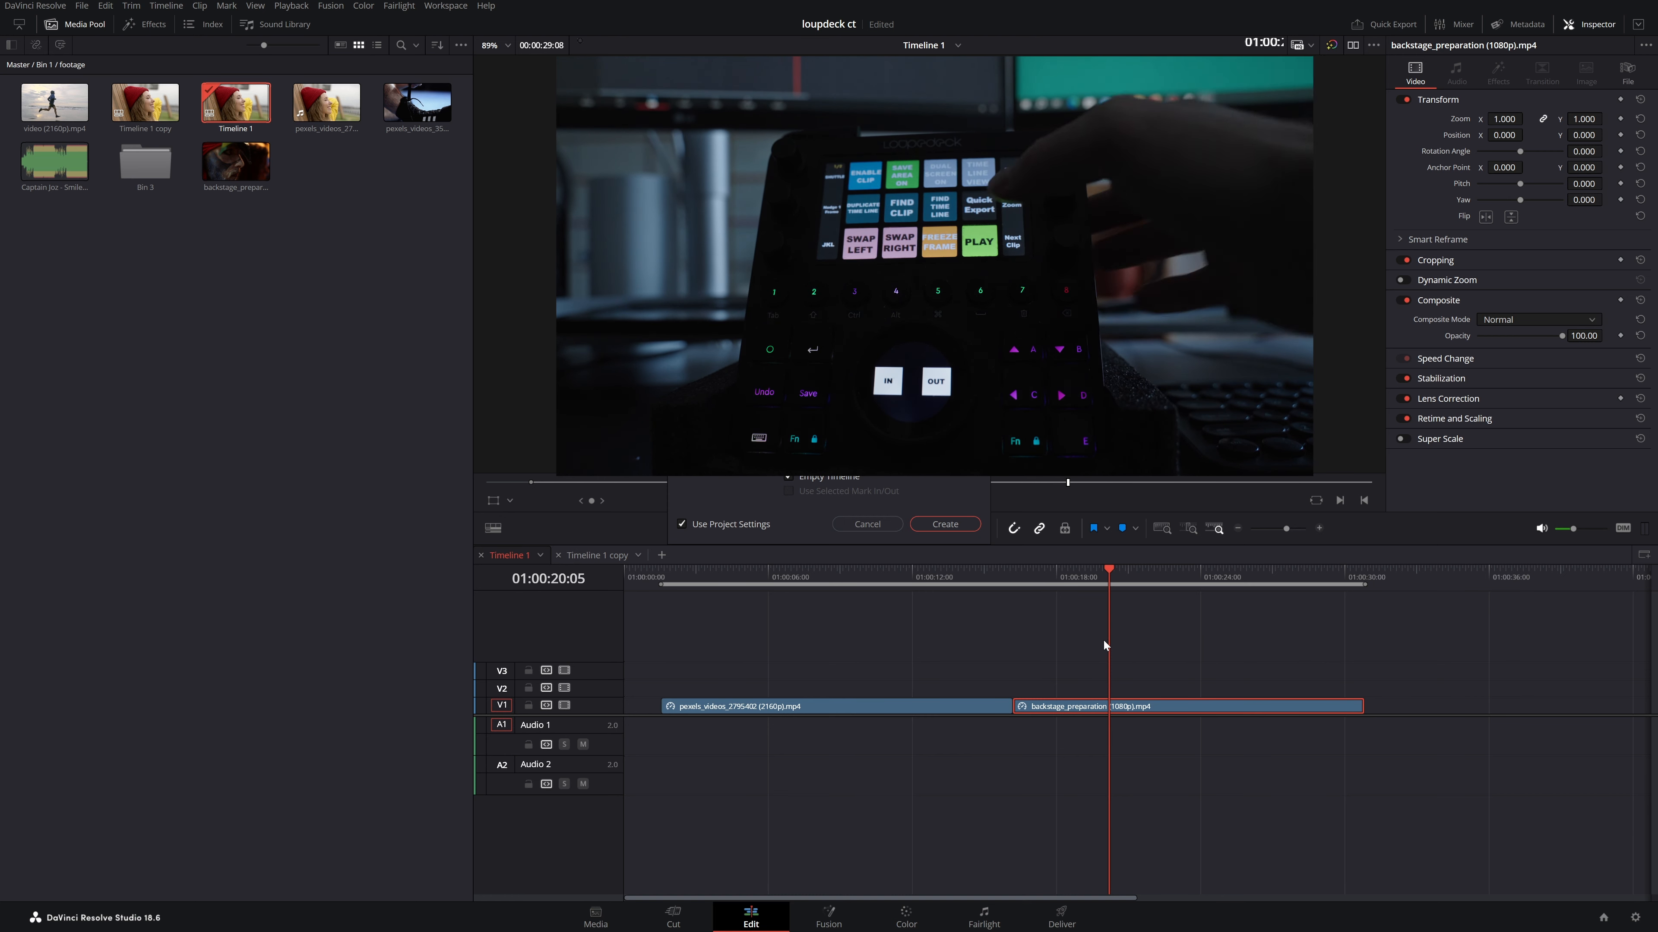
pyautogui.click(871, 522)
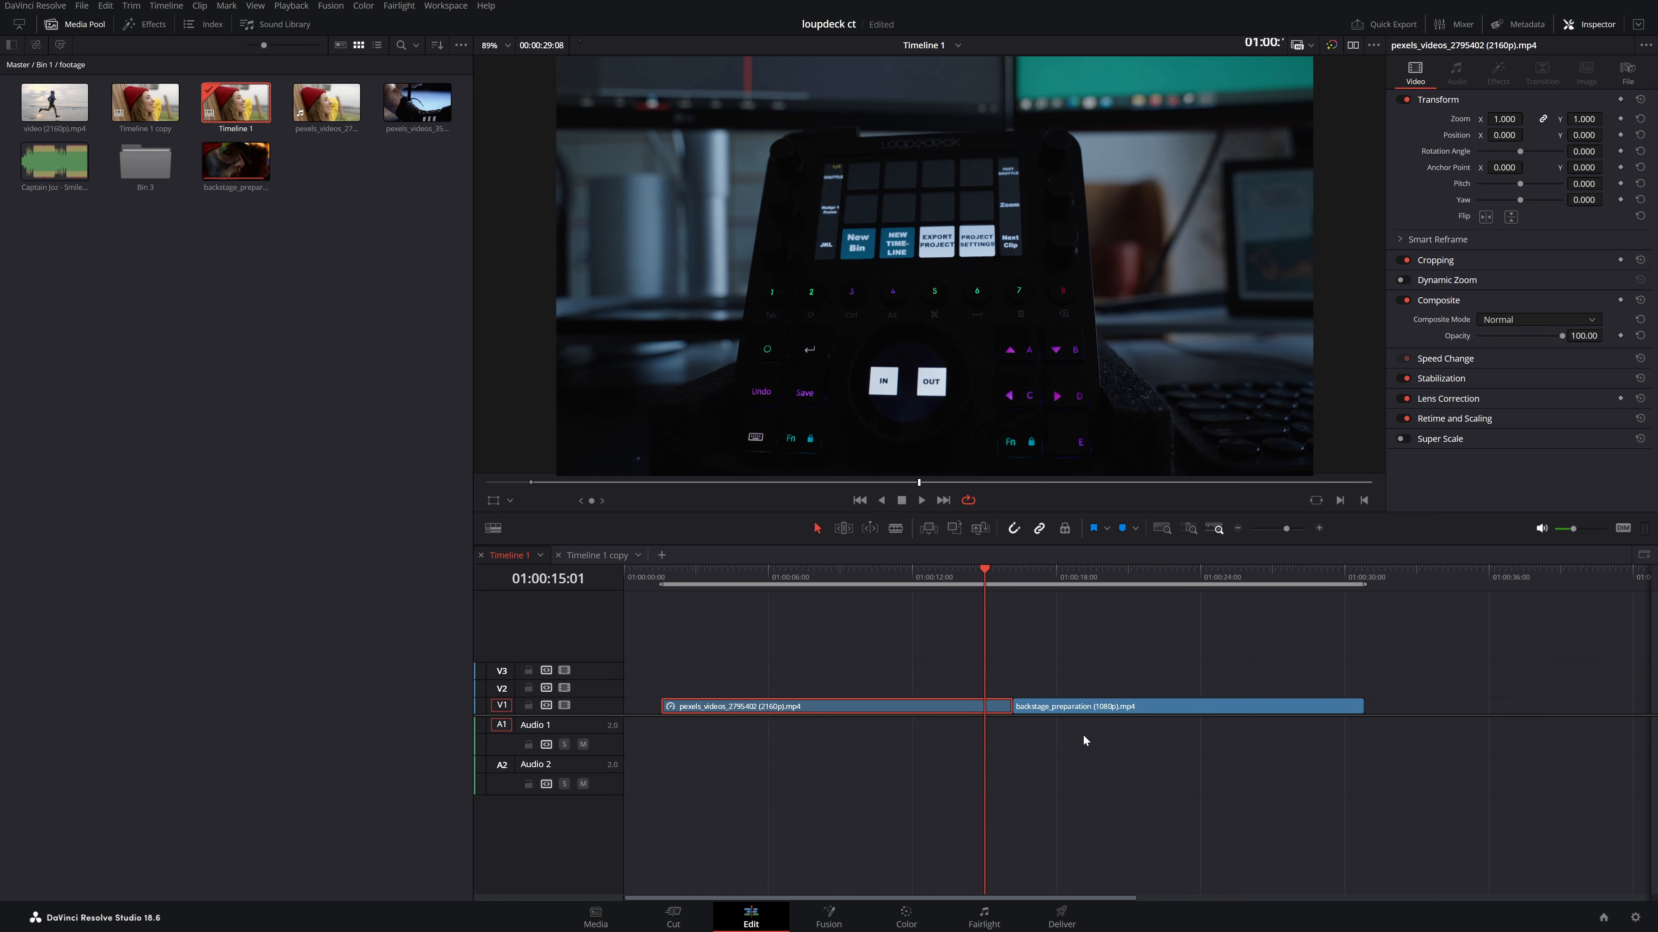
pyautogui.click(188, 434)
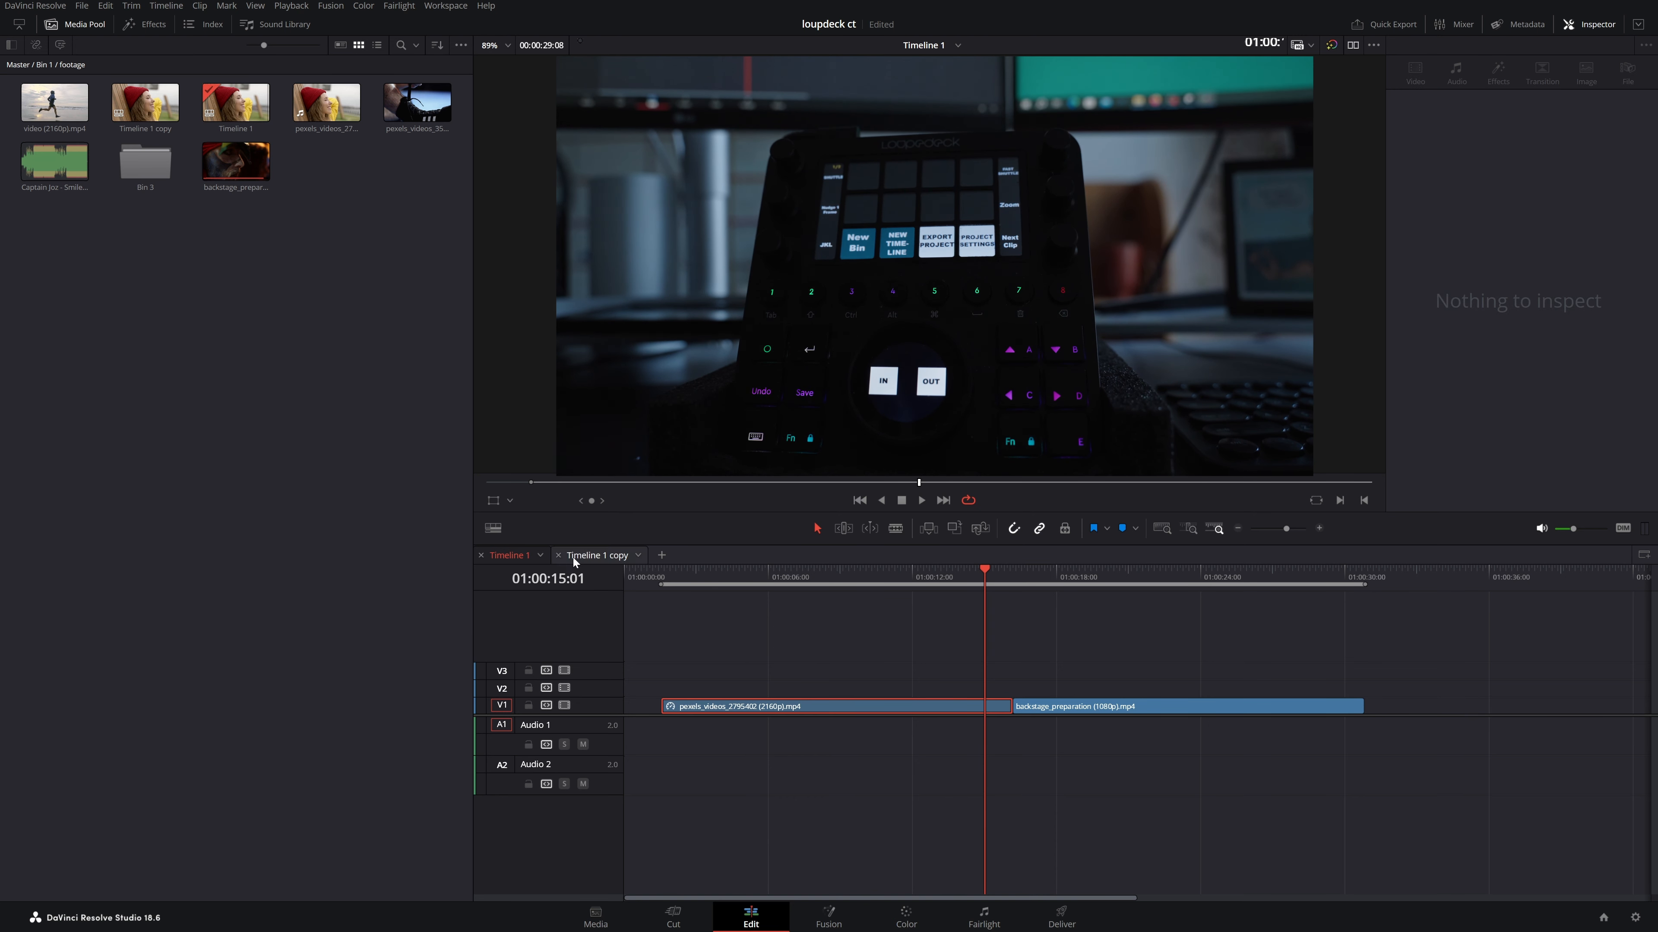
pyautogui.moveTo(796, 572); pyautogui.dragTo(801, 571)
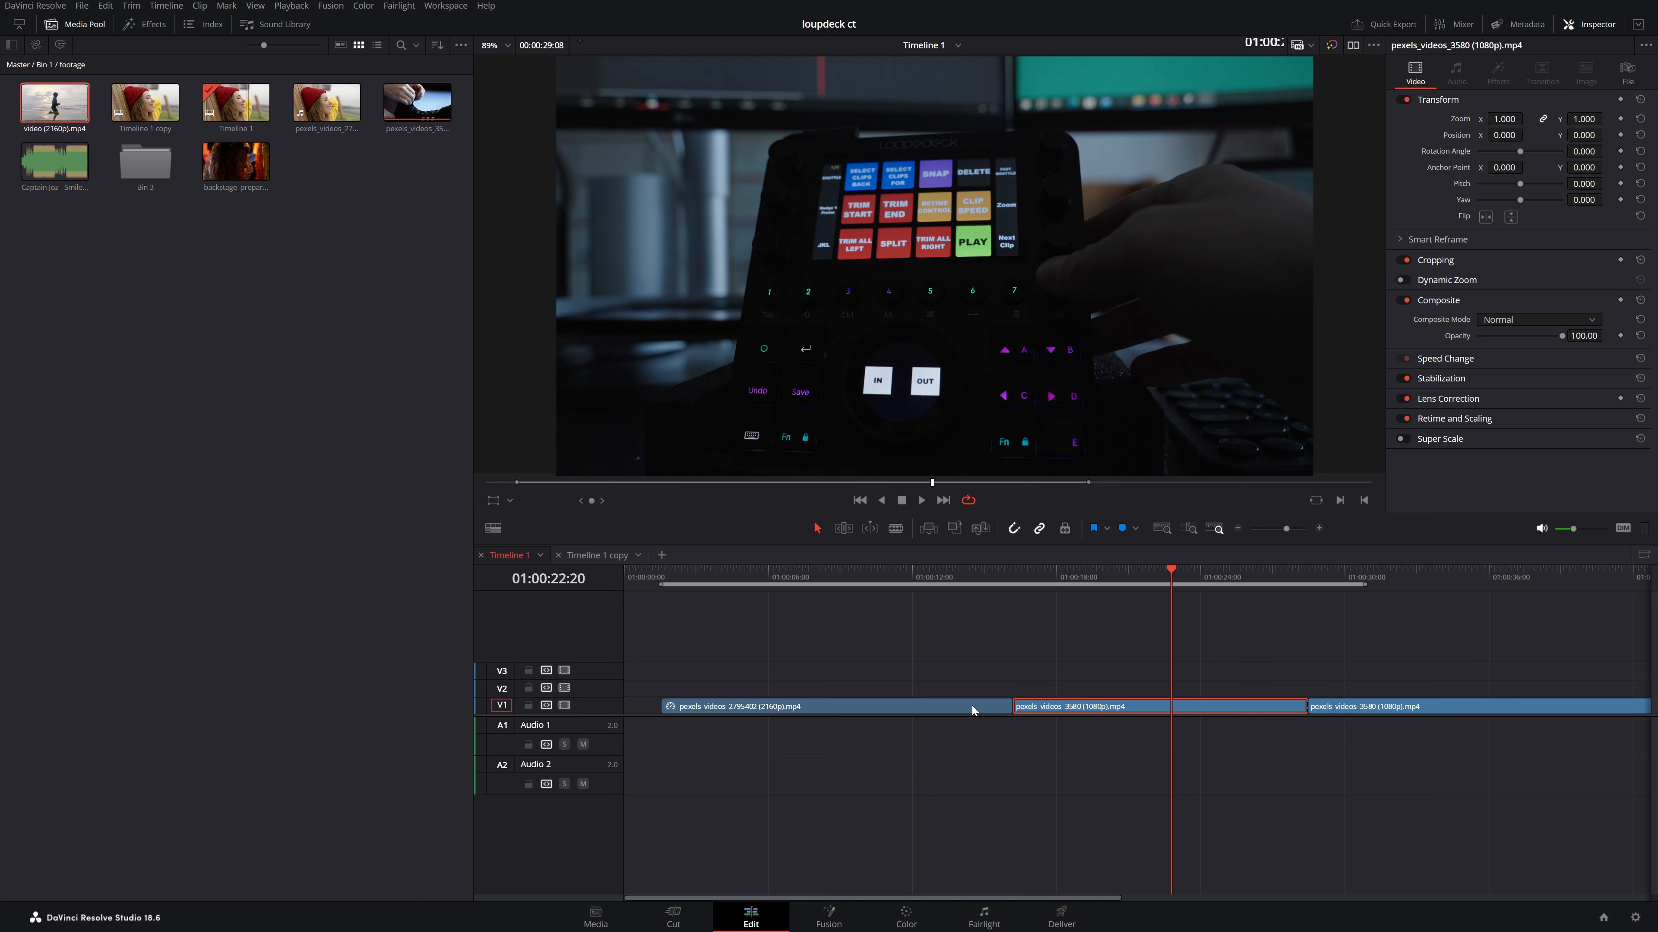
# - Ripple-delete the first pexels_videos_3580 (1080p).mp4 segment on V1
pyautogui.press('Delete')
# - Step the playhead forward and backward through Timeline 1 in one-second jumps, ending at 01:00:21:10 on the pexels_videos_3580 (1080p).mp4 clip
pyautogui.hotkey('shift', 'Right')
pyautogui.hotkey('shift', 'Right')
pyautogui.hotkey('shift', 'Right')
pyautogui.hotkey('shift', 'Right')
pyautogui.hotkey('shift', 'Right')
pyautogui.hotkey('shift', 'Right')
pyautogui.hotkey('shift', 'Right')
pyautogui.hotkey('shift', 'Right')
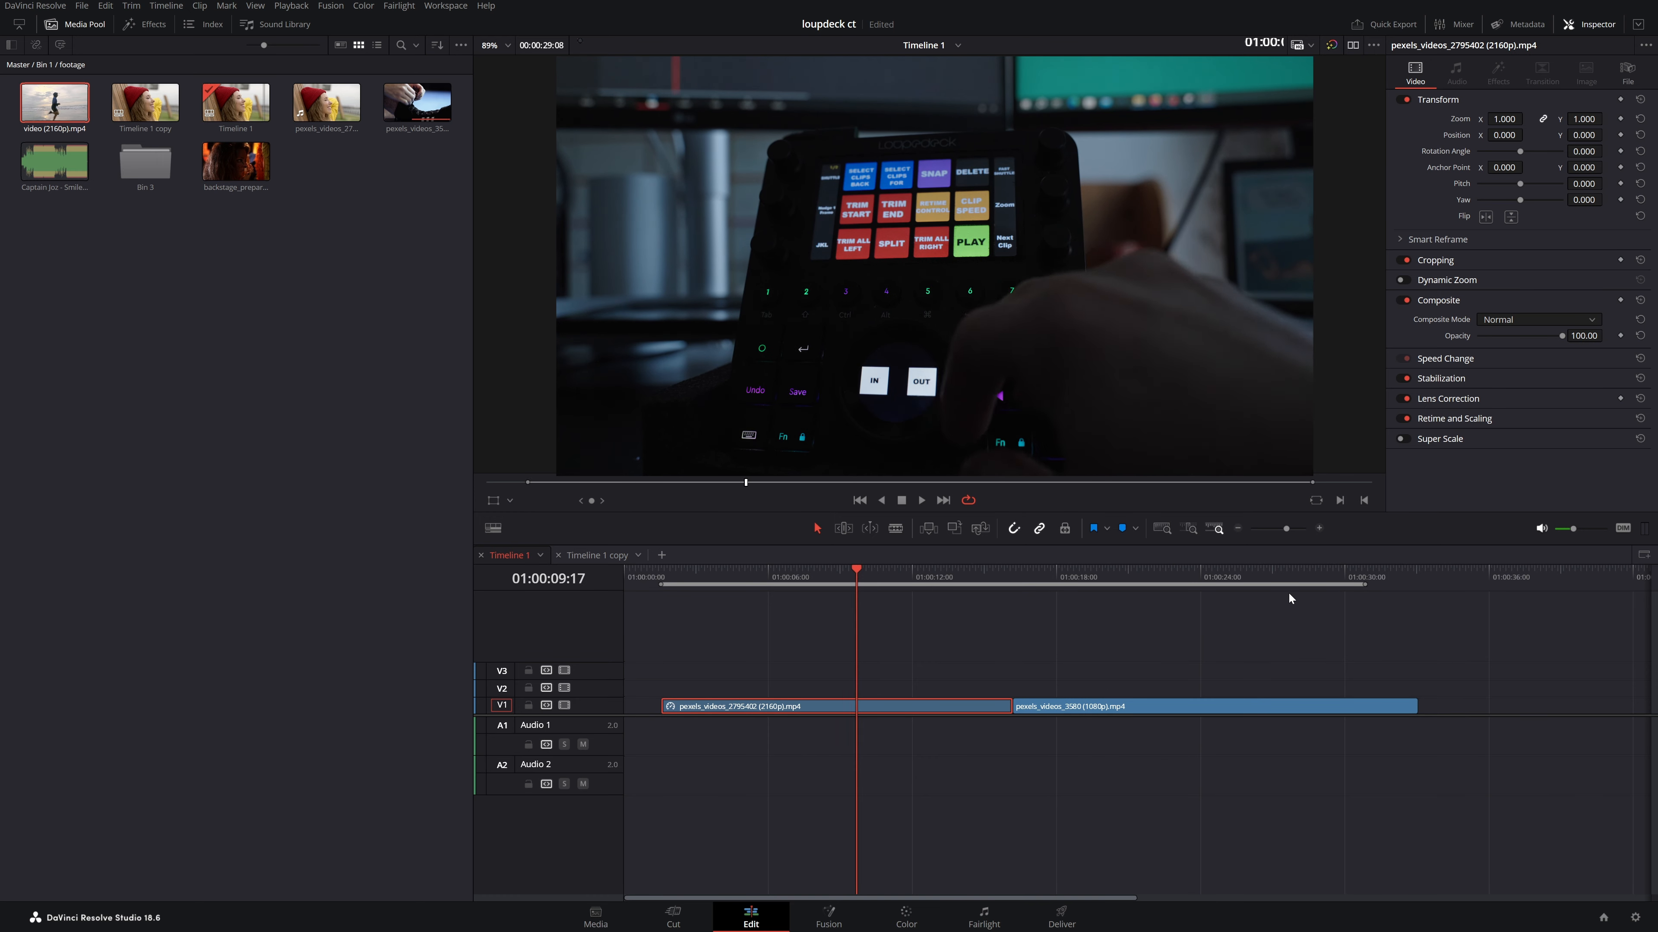
pyautogui.hotkey('shift', 'Right')
pyautogui.hotkey('shift', 'Right')
pyautogui.hotkey('shift', 'Right')
pyautogui.hotkey('shift', 'Right')
pyautogui.hotkey('shift', 'Right')
pyautogui.hotkey('shift', 'Right')
pyautogui.hotkey('shift', 'Right')
pyautogui.hotkey('shift', 'Right')
pyautogui.hotkey('shift', 'Right')
pyautogui.hotkey('shift', 'Right')
pyautogui.hotkey('shift', 'Right')
pyautogui.hotkey('shift', 'Right')
pyautogui.hotkey('shift', 'Right')
pyautogui.hotkey('shift', 'Right')
pyautogui.hotkey('shift', 'Right')
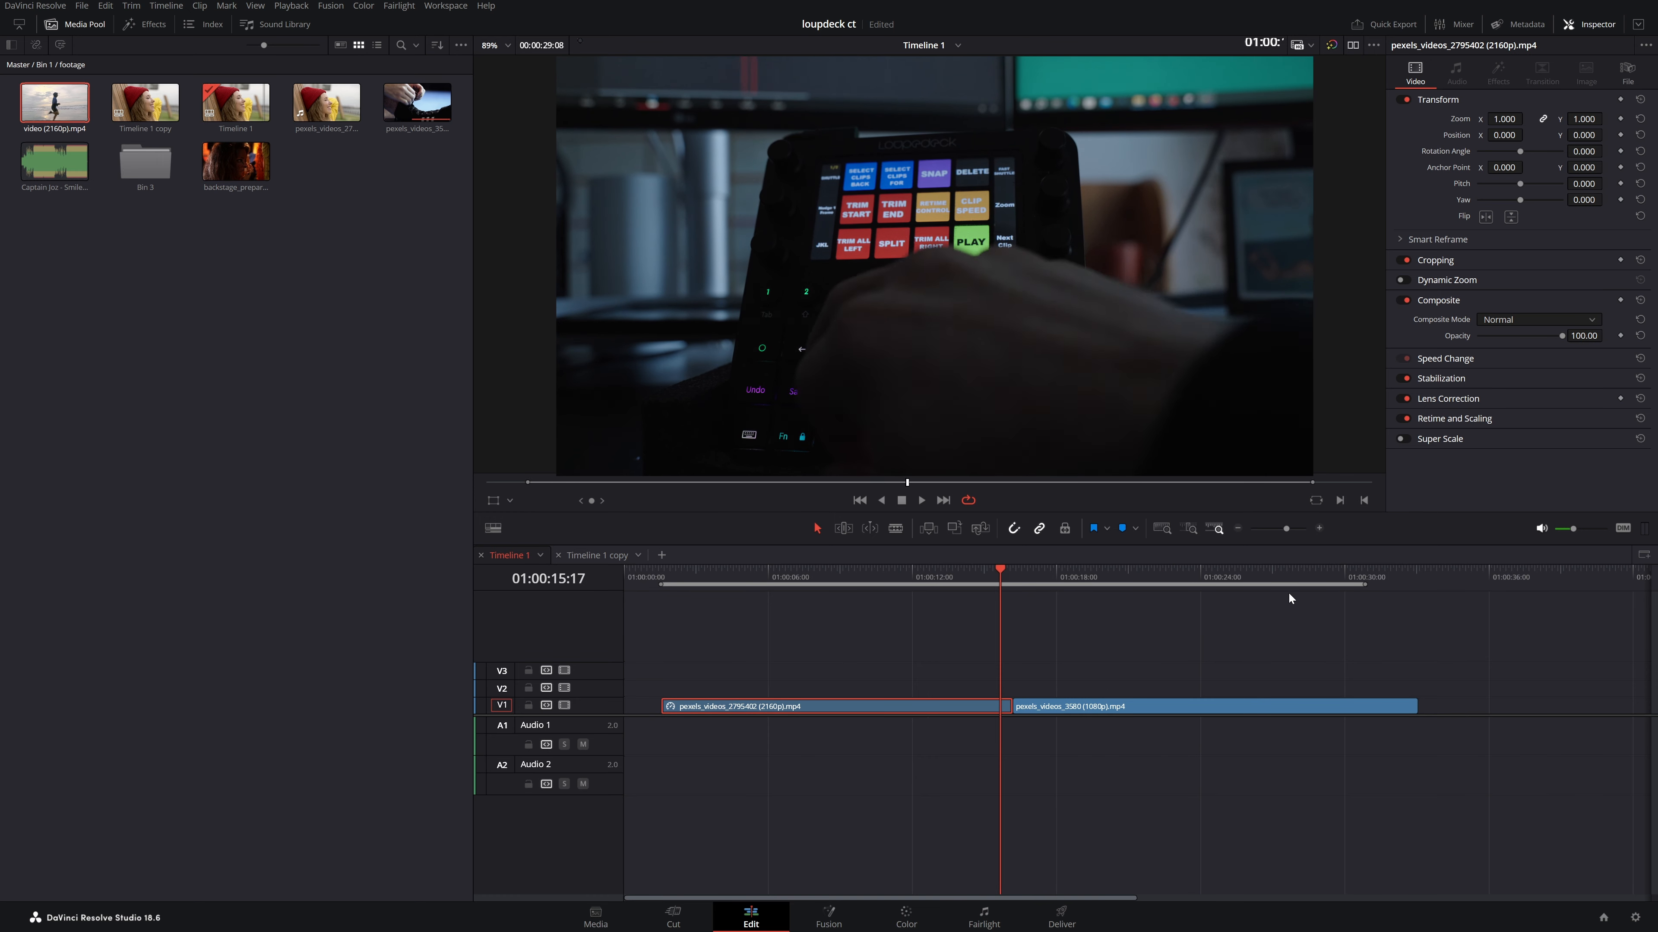
pyautogui.hotkey('shift', 'Left')
pyautogui.hotkey('shift', 'Left')
pyautogui.hotkey('shift', 'Left')
pyautogui.hotkey('shift', 'Left')
pyautogui.hotkey('shift', 'Left')
pyautogui.hotkey('shift', 'Left')
pyautogui.hotkey('shift', 'Left')
pyautogui.hotkey('shift', 'Left')
pyautogui.hotkey('shift', 'Left')
pyautogui.hotkey('shift', 'Left')
pyautogui.hotkey('shift', 'Left')
pyautogui.hotkey('shift', 'Left')
pyautogui.hotkey('shift', 'Left')
pyautogui.hotkey('shift', 'Left')
pyautogui.hotkey('shift', 'Left')
pyautogui.hotkey('shift', 'Left')
pyautogui.hotkey('shift', 'Left')
pyautogui.hotkey('shift', 'Left')
pyautogui.hotkey('shift', 'Left')
pyautogui.hotkey('shift', 'Left')
pyautogui.hotkey('shift', 'Left')
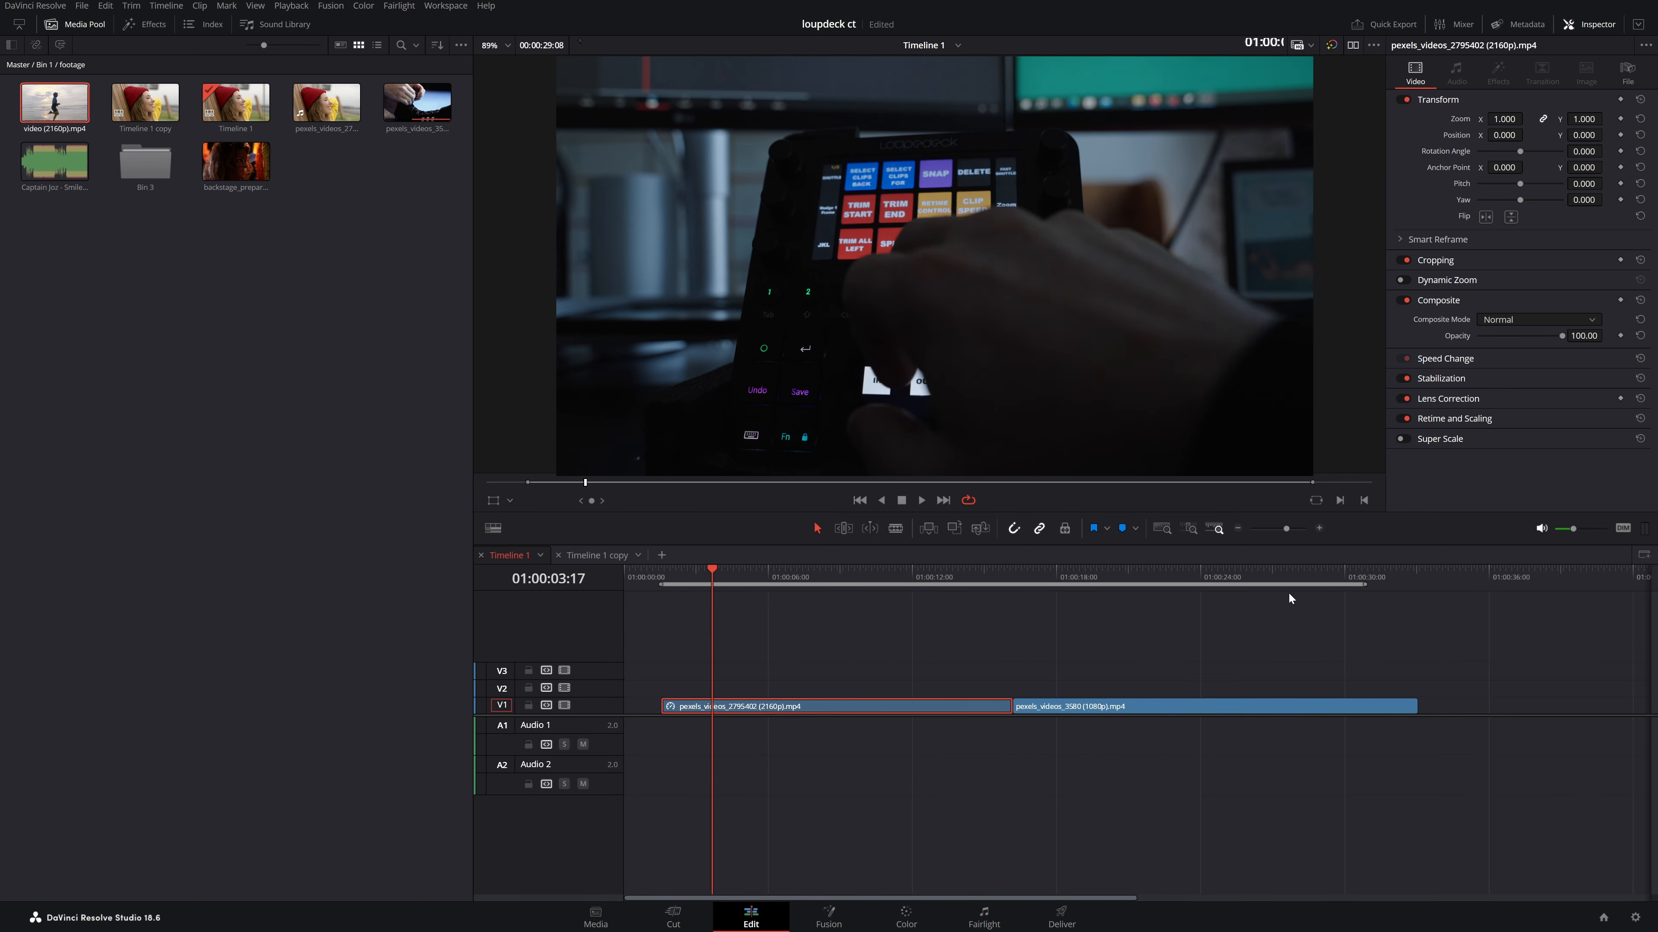
pyautogui.hotkey('shift', 'Right')
pyautogui.hotkey('shift', 'Right')
pyautogui.hotkey('shift', 'Right')
pyautogui.hotkey('shift', 'Right')
pyautogui.hotkey('shift', 'Right')
pyautogui.hotkey('shift', 'Right')
pyautogui.hotkey('shift', 'Right')
pyautogui.hotkey('shift', 'Right')
pyautogui.hotkey('shift', 'Right')
pyautogui.hotkey('shift', 'Right')
pyautogui.hotkey('shift', 'Right')
pyautogui.hotkey('shift', 'Right')
pyautogui.hotkey('shift', 'Right')
pyautogui.hotkey('shift', 'Right')
pyautogui.hotkey('shift', 'Right')
pyautogui.hotkey('shift', 'Right')
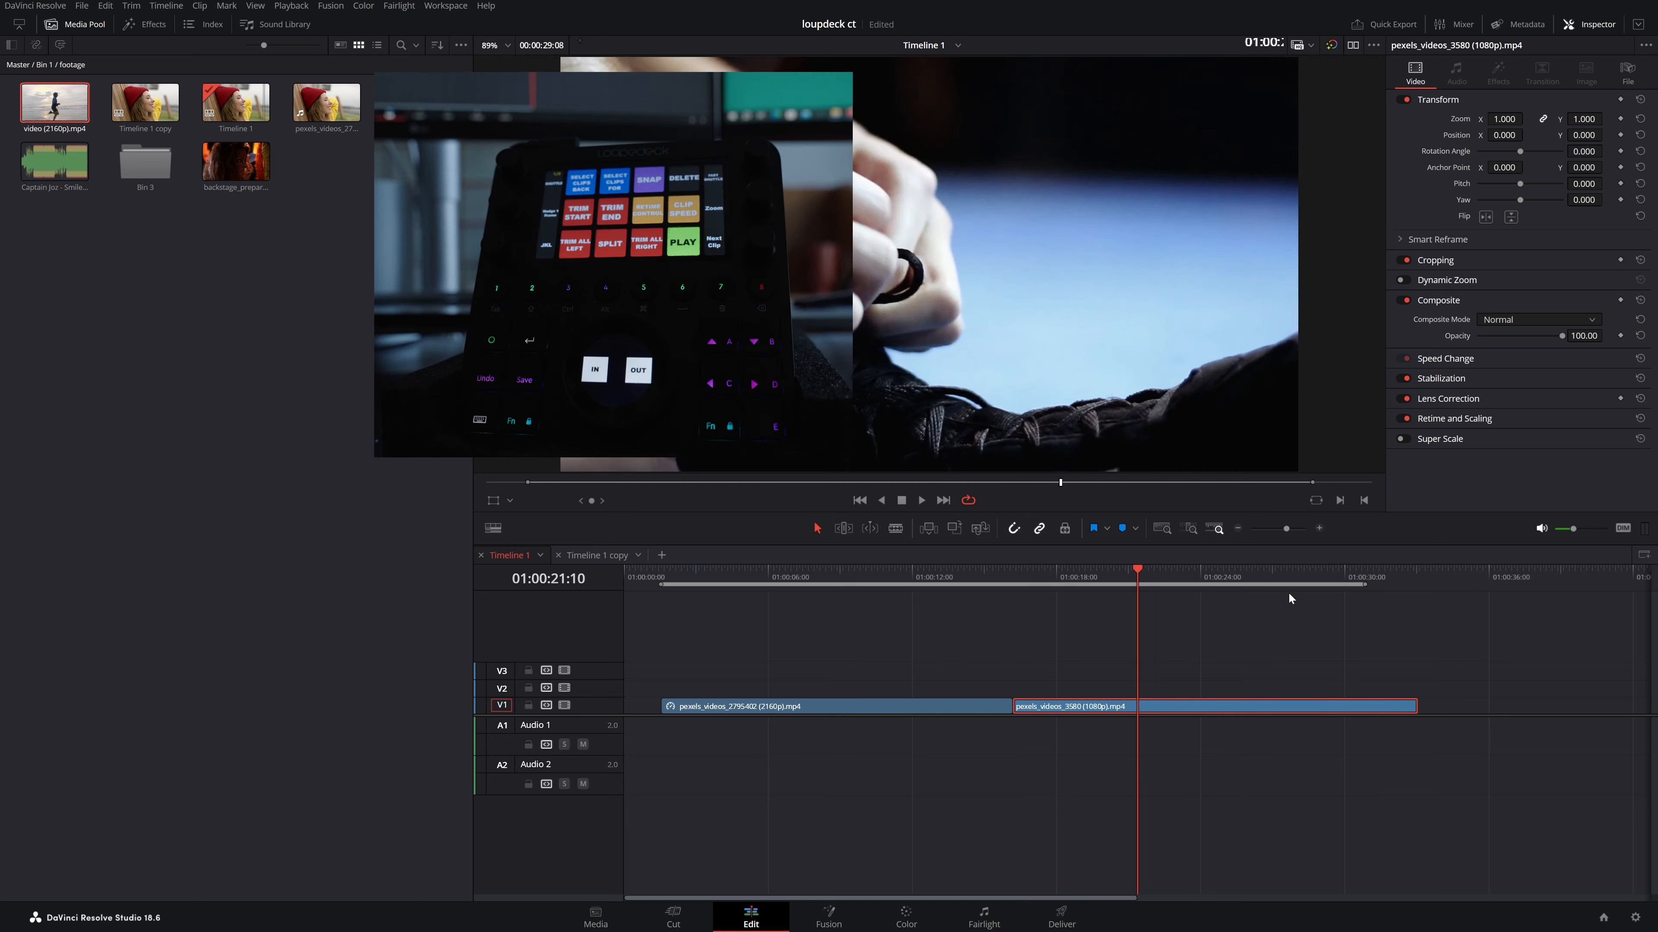
# - Switch to the Color page, shift node 01 slightly and grab two stills of the current frame
pyautogui.hotkey('shift', '6')
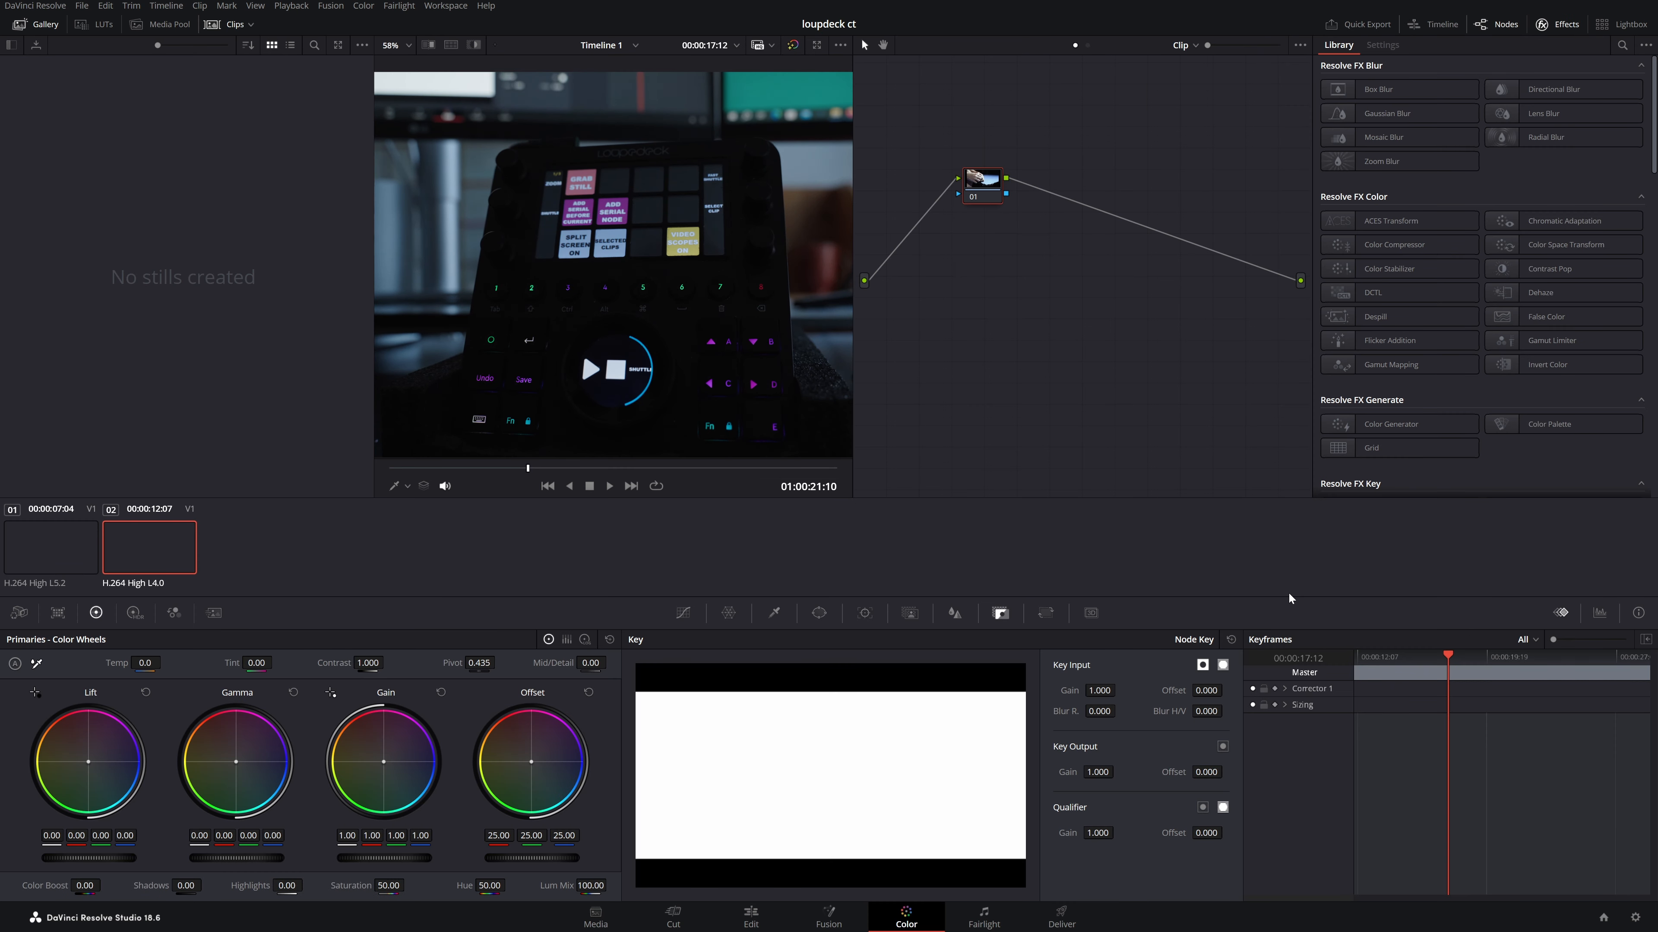
pyautogui.moveTo(991, 197); pyautogui.dragTo(1007, 200)
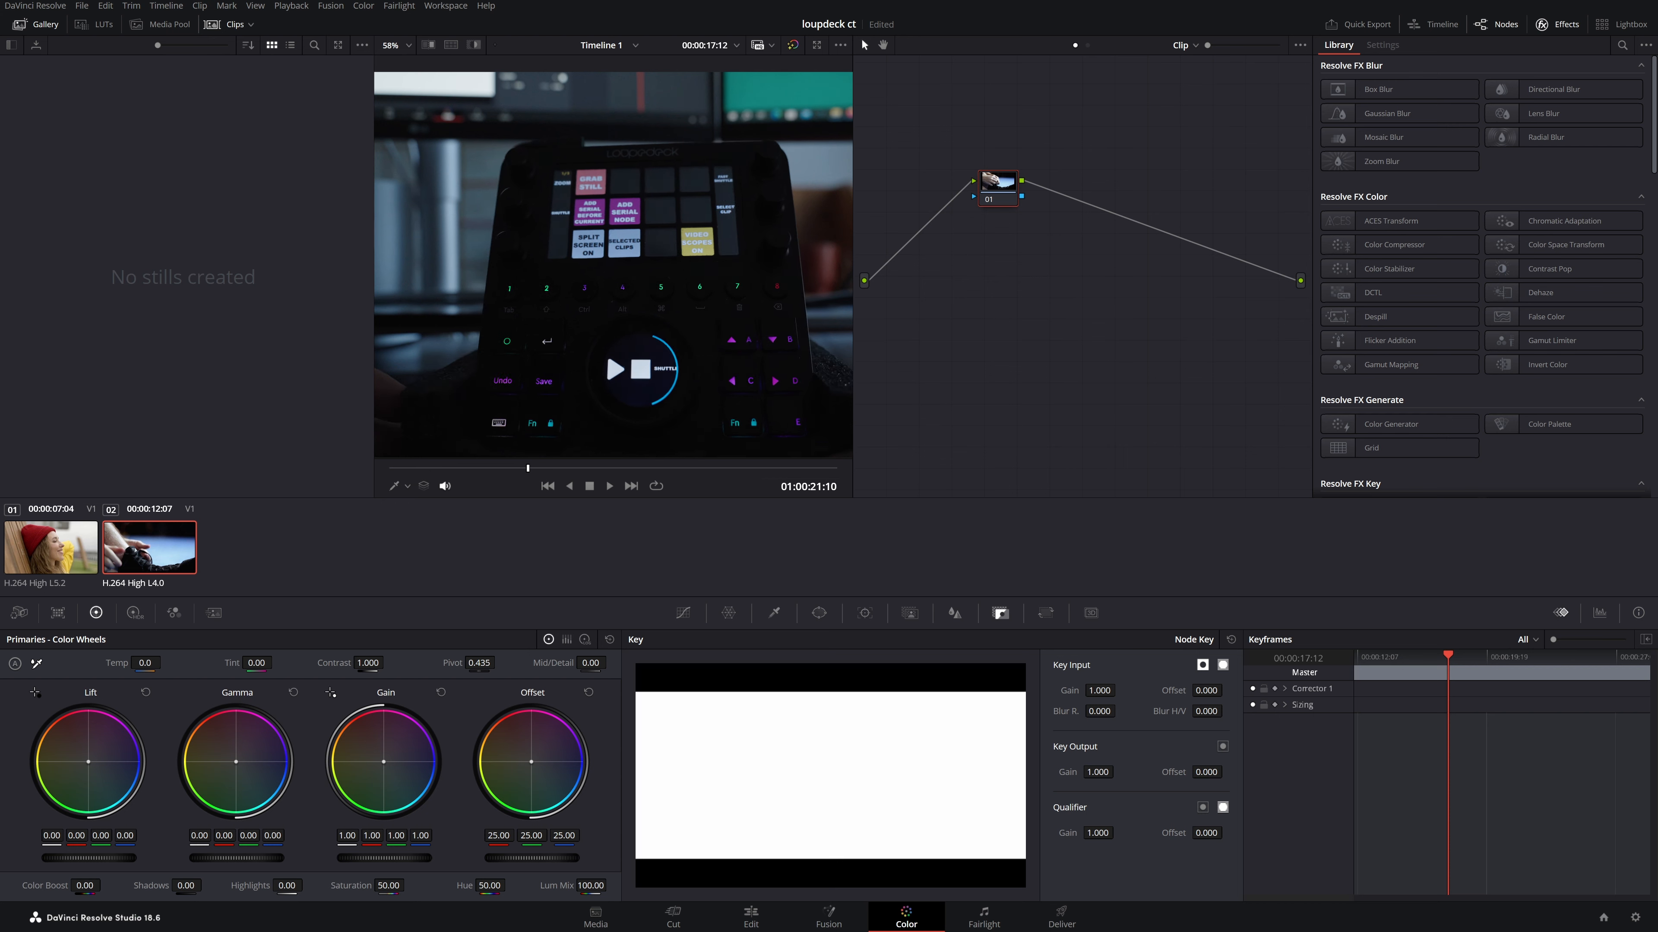
pyautogui.hotkey('ctrl', 'alt', 'g')
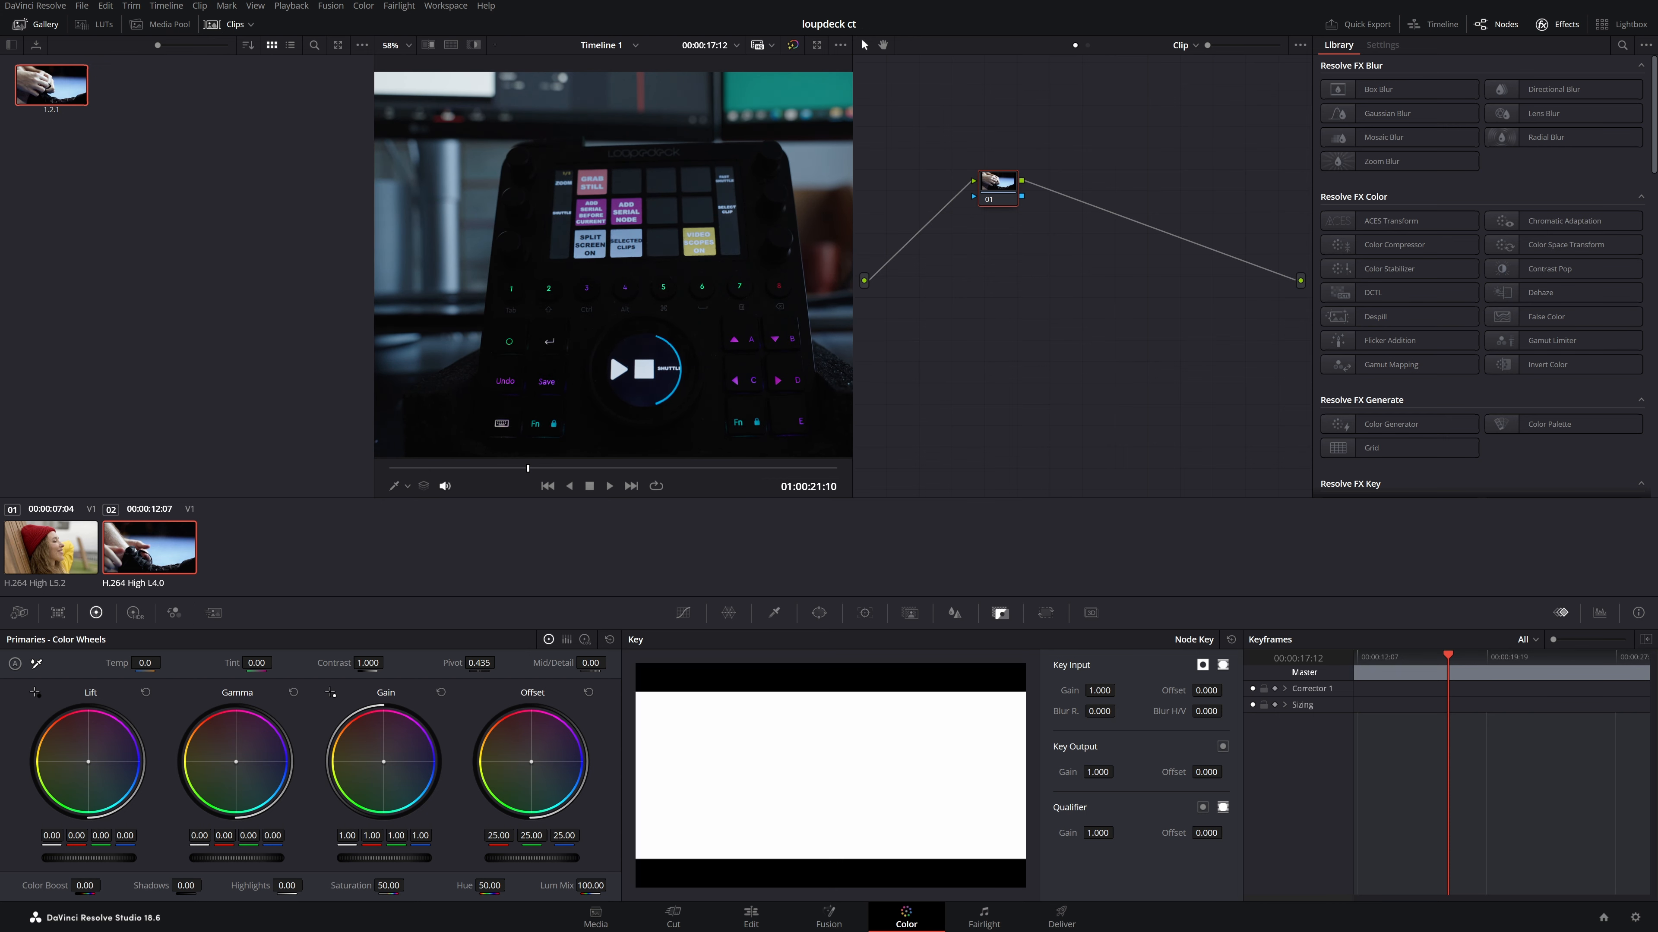
pyautogui.hotkey('ctrl', 'alt', 'g')
# - Reposition node 01, add a serial node after it and move the new node farther along the chain
pyautogui.moveTo(1000, 192); pyautogui.dragTo(1039, 198)
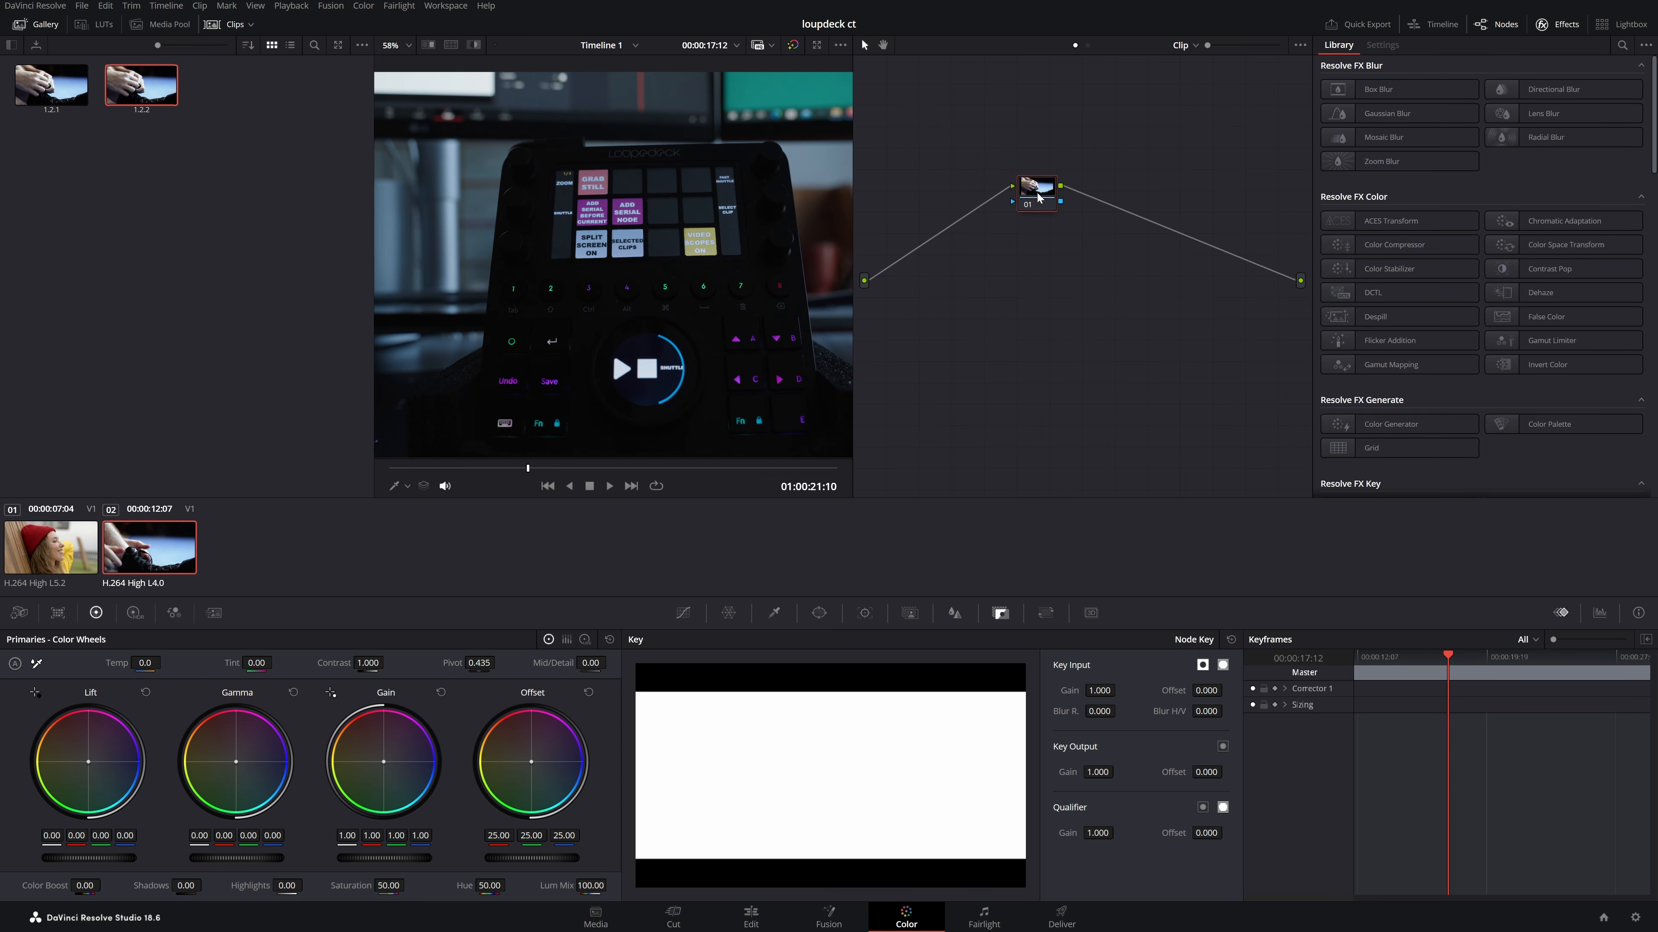
pyautogui.hotkey('alt', 's')
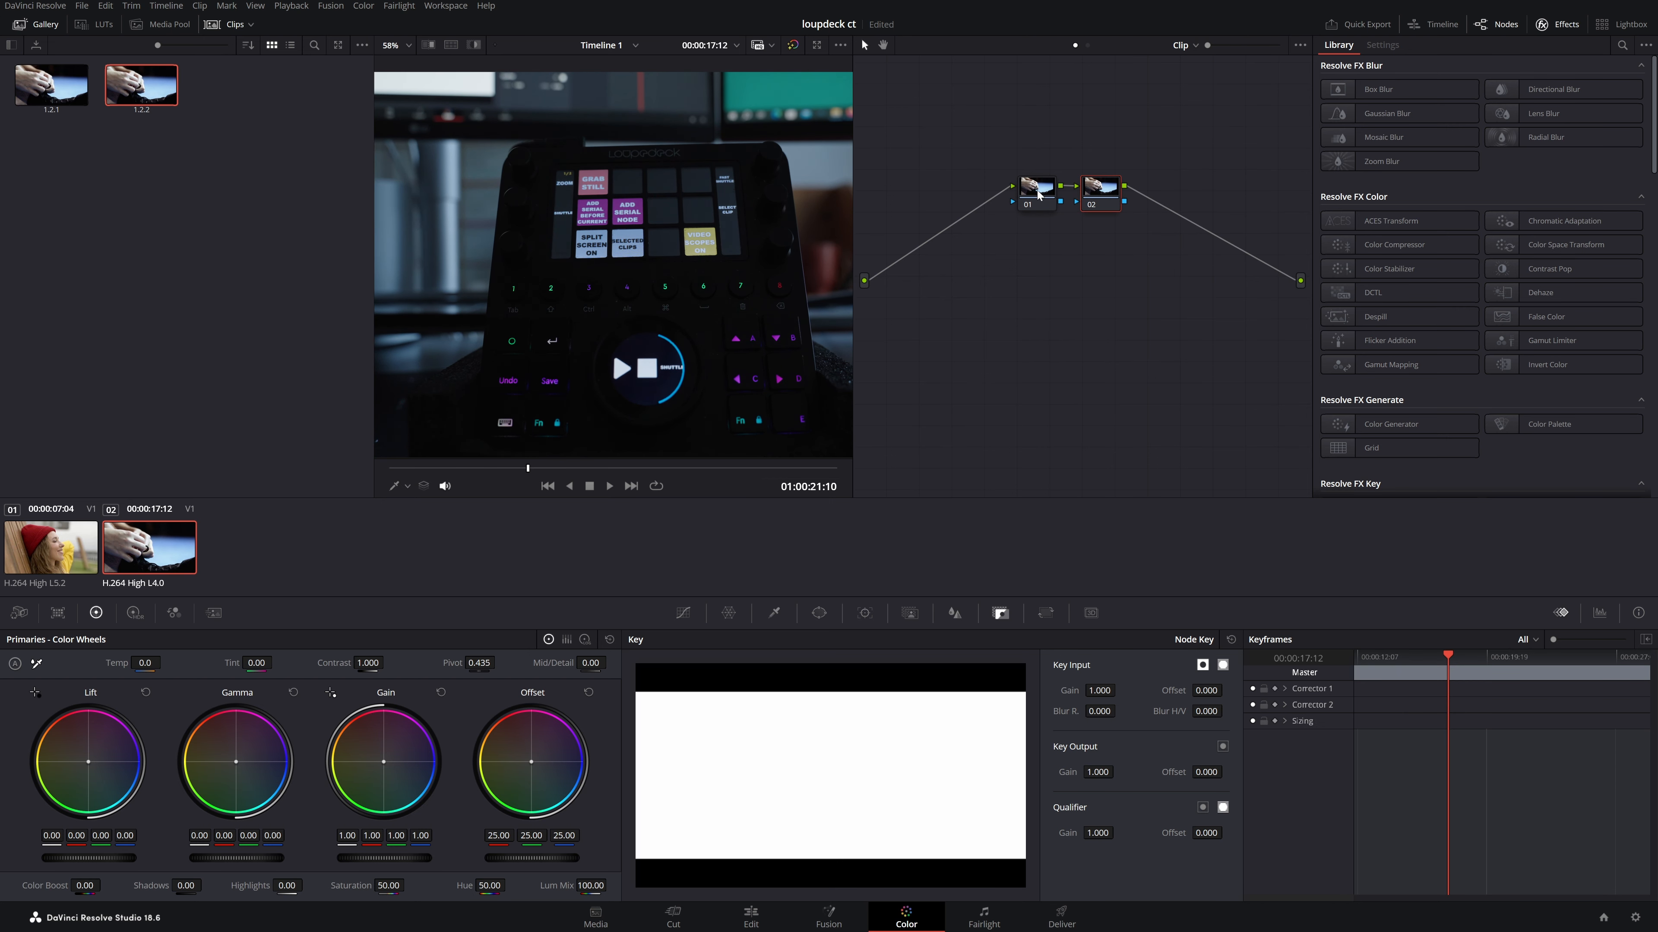
pyautogui.moveTo(1113, 199); pyautogui.dragTo(1174, 197)
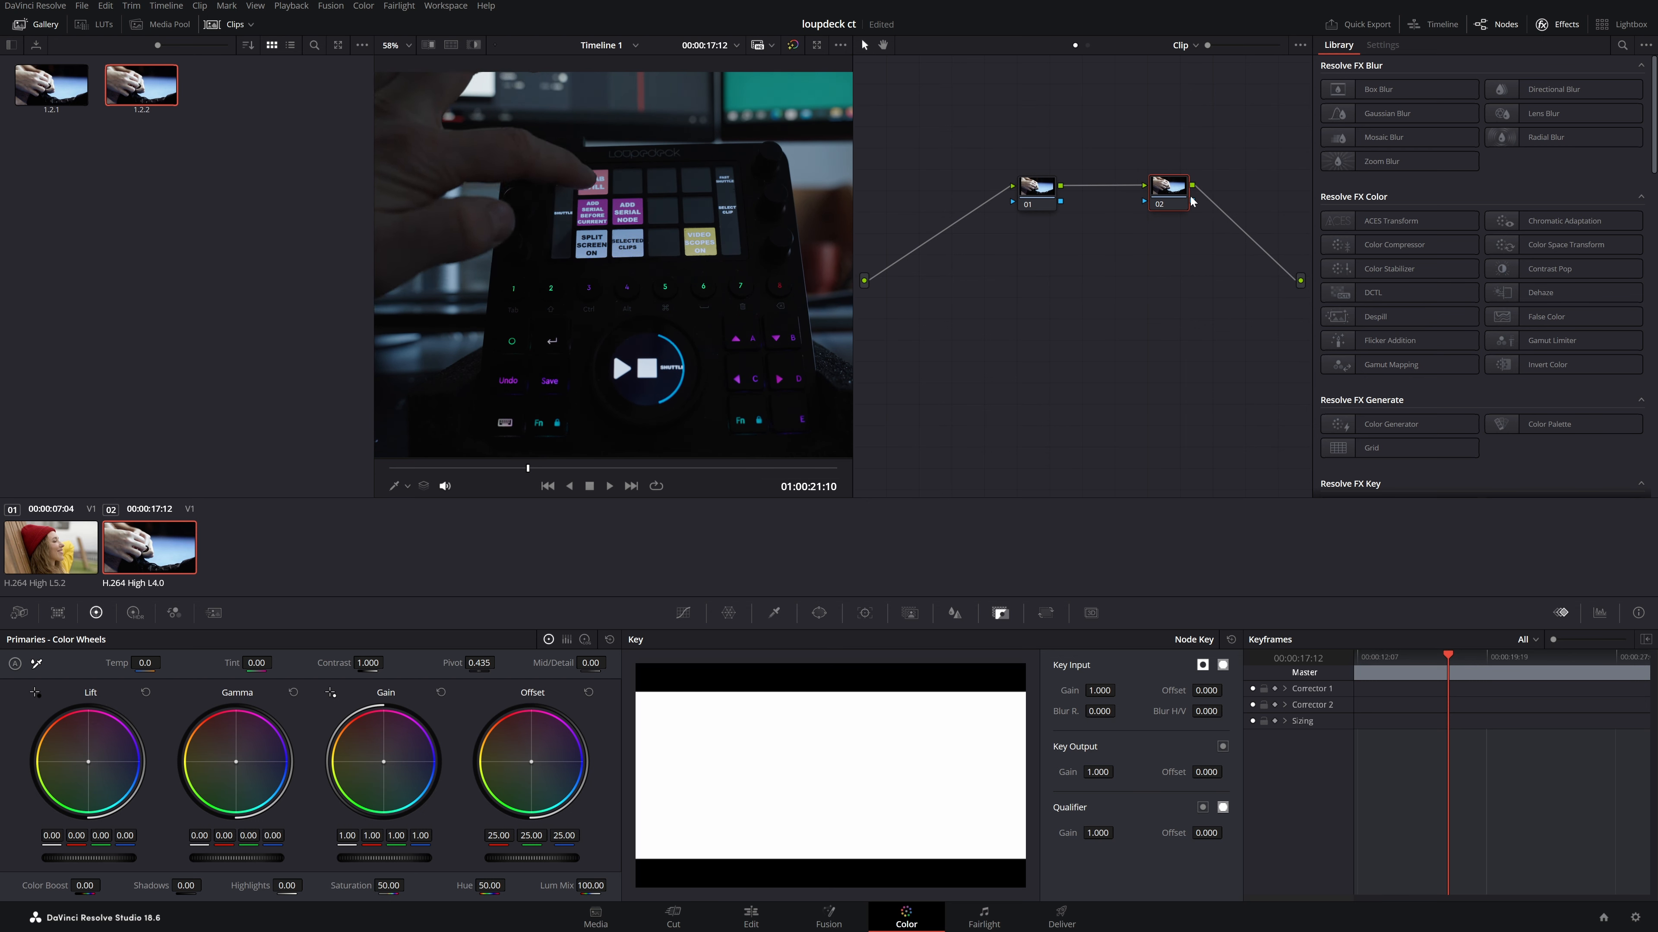
# - Add a serial node before the current node and place it midway between the two existing nodes
pyautogui.hotkey('shift', 's')
pyautogui.moveTo(1167, 243); pyautogui.dragTo(1101, 199)
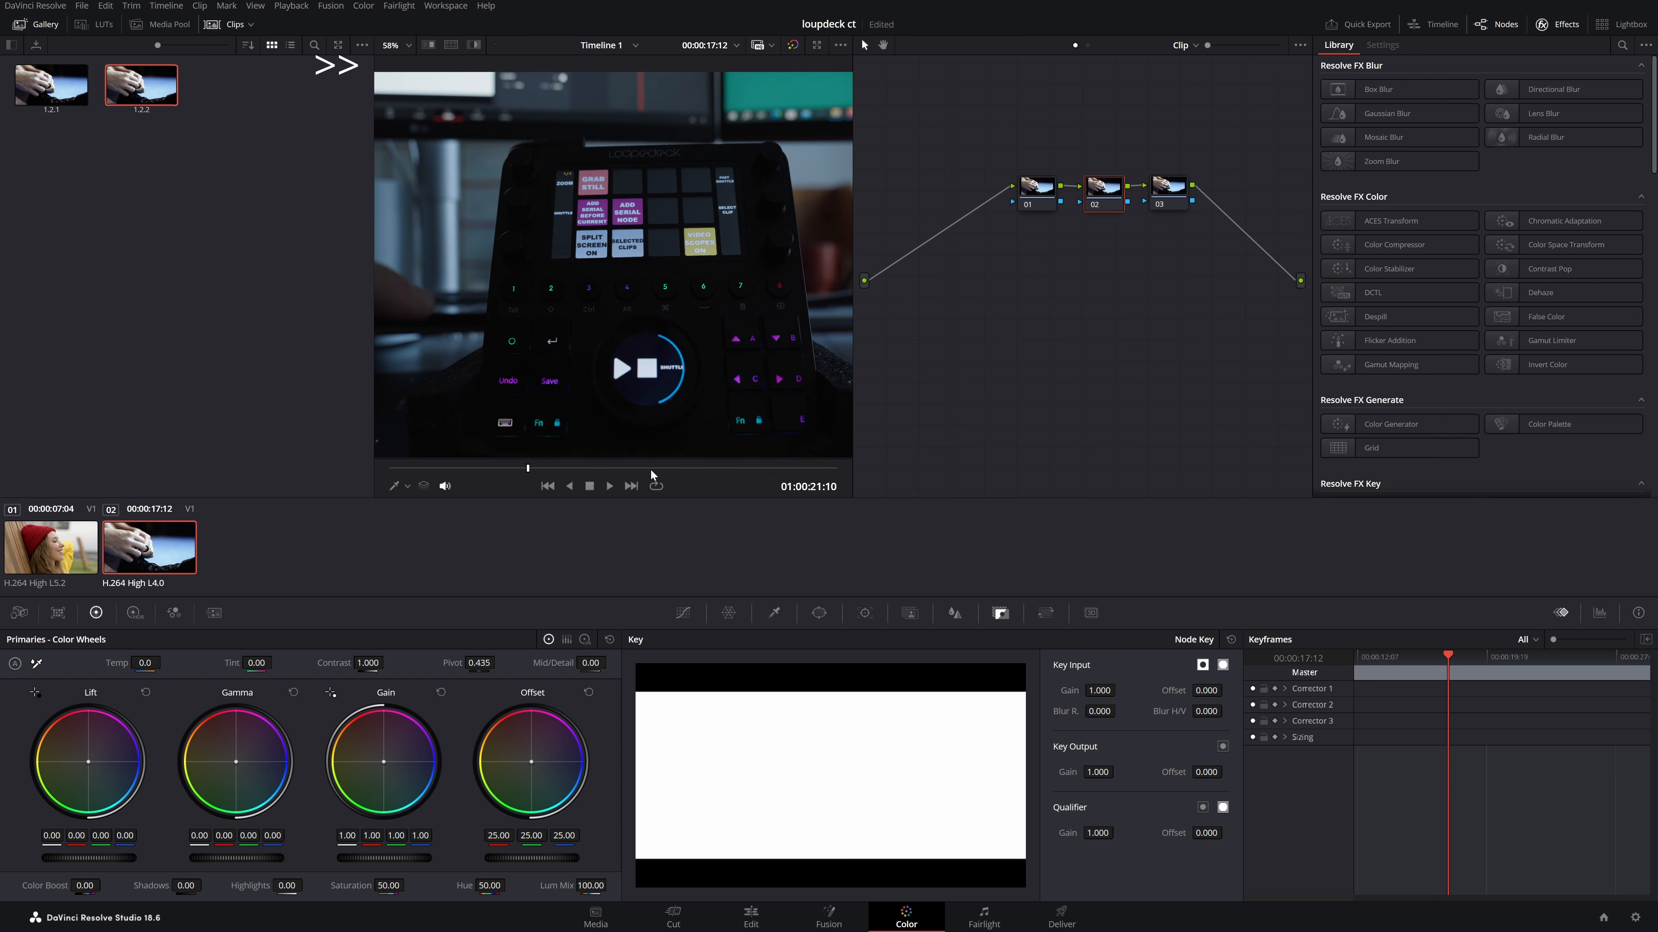
# - Turn on split screen, set it to Selected Clips and add the first clip to the selection for comparison
pyautogui.hotkey('ctrl', 'alt', 'w')
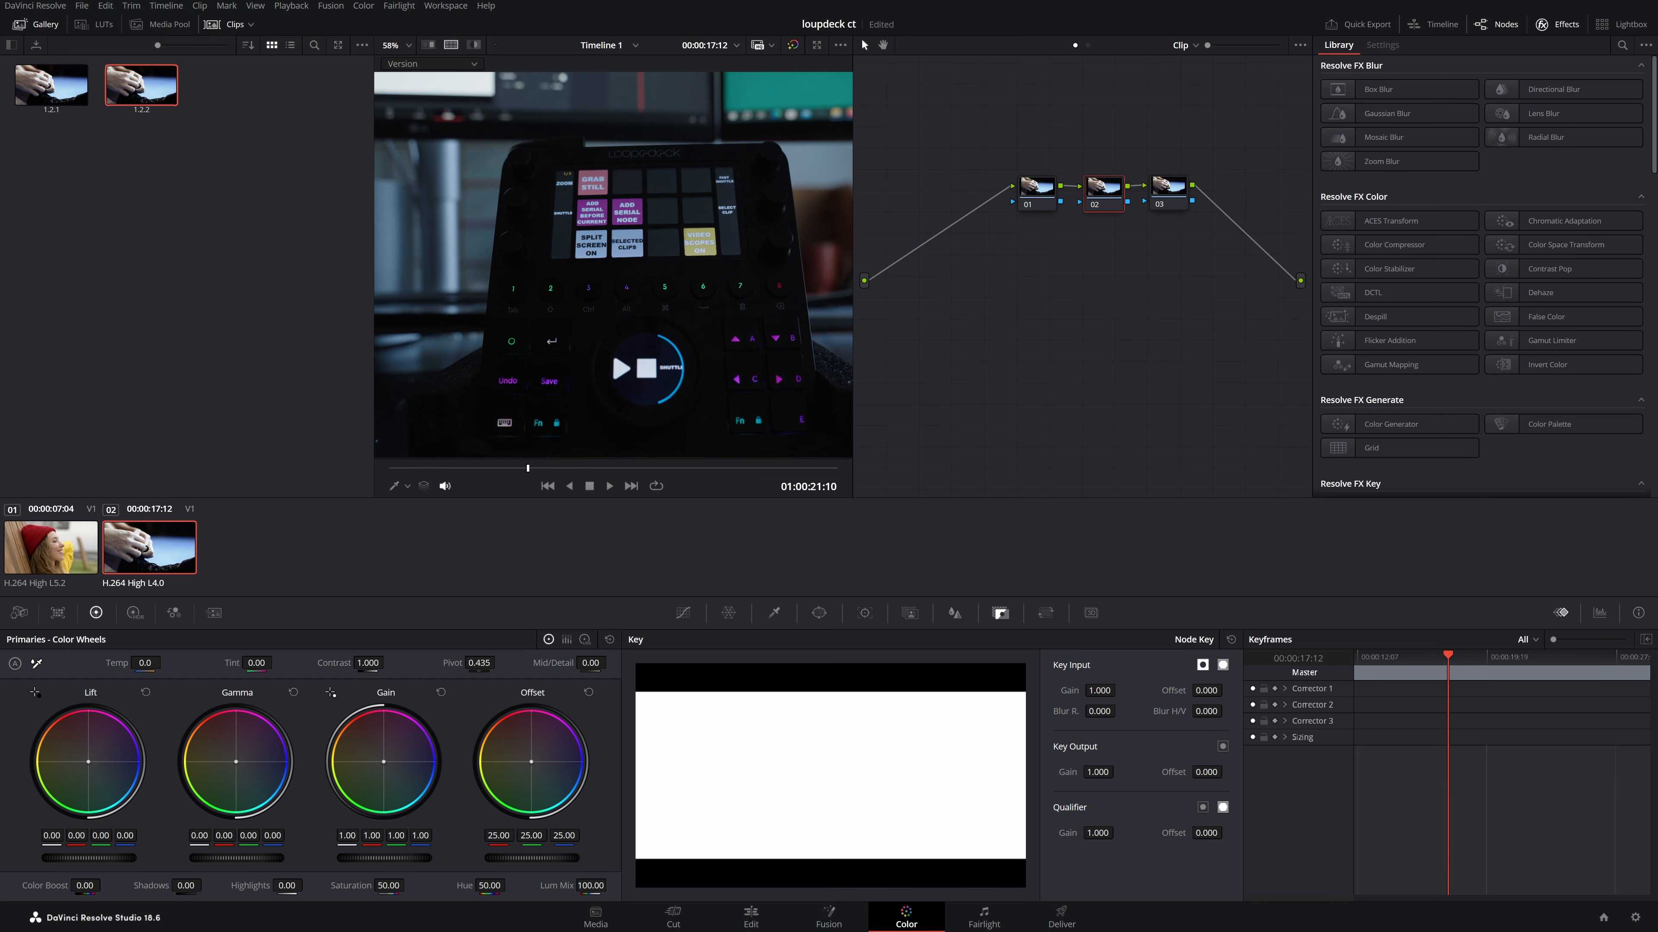
pyautogui.hotkey('ctrl', 'alt', 's')
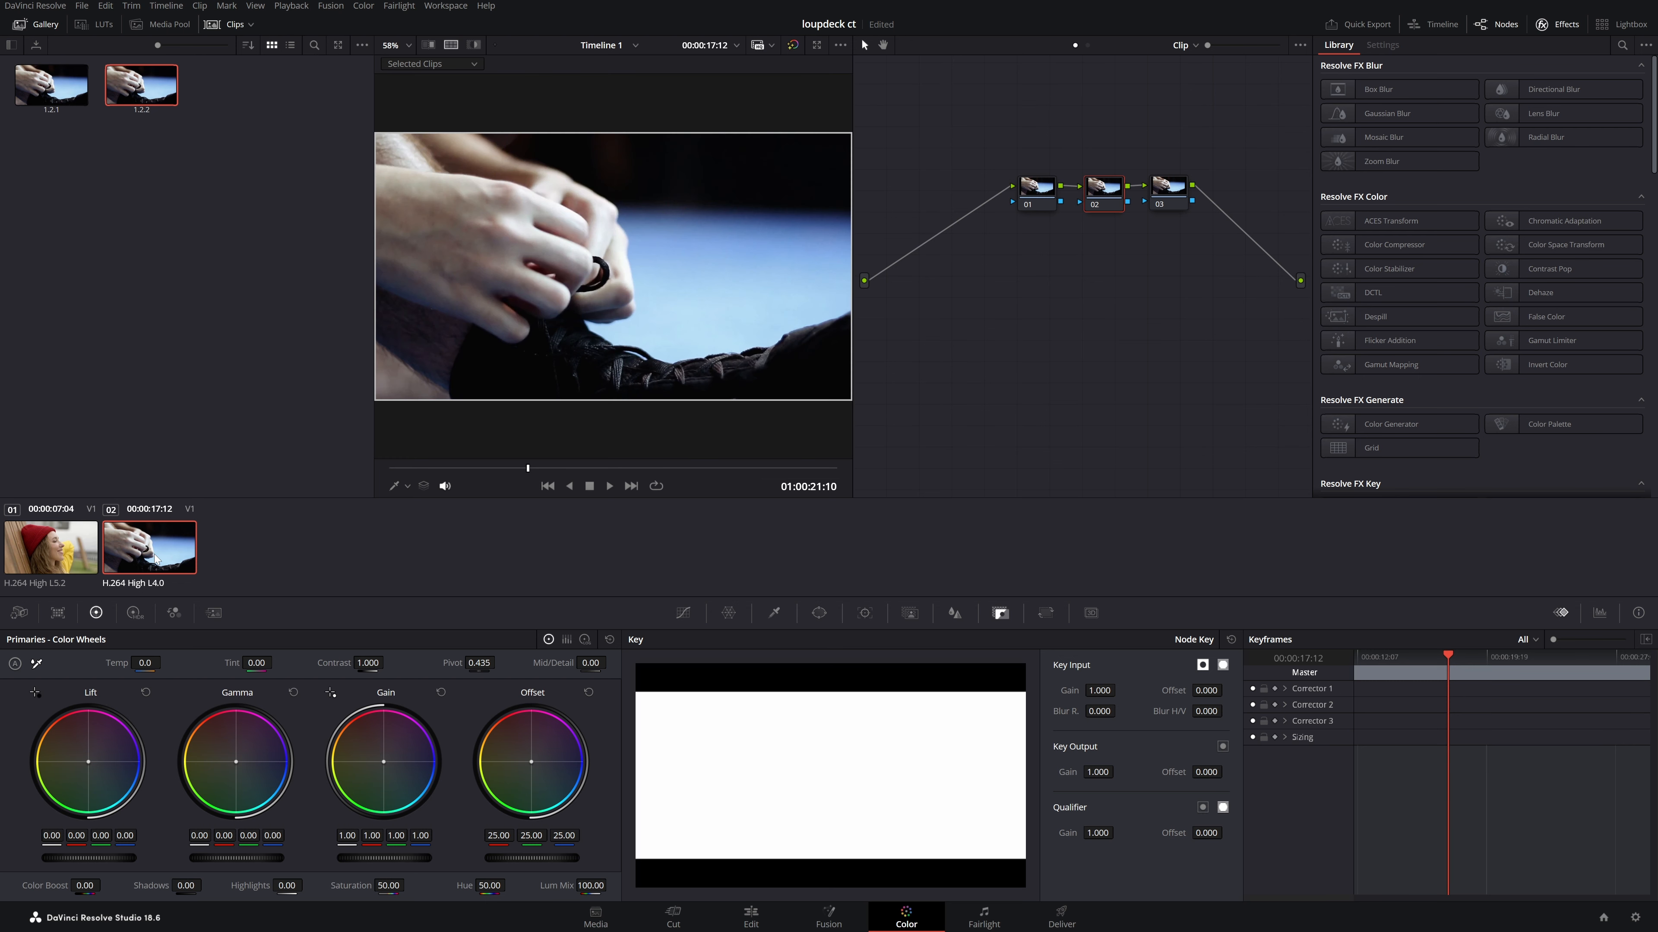
pyautogui.keyDown('ctrl'); pyautogui.click(47, 552); pyautogui.keyUp('ctrl')
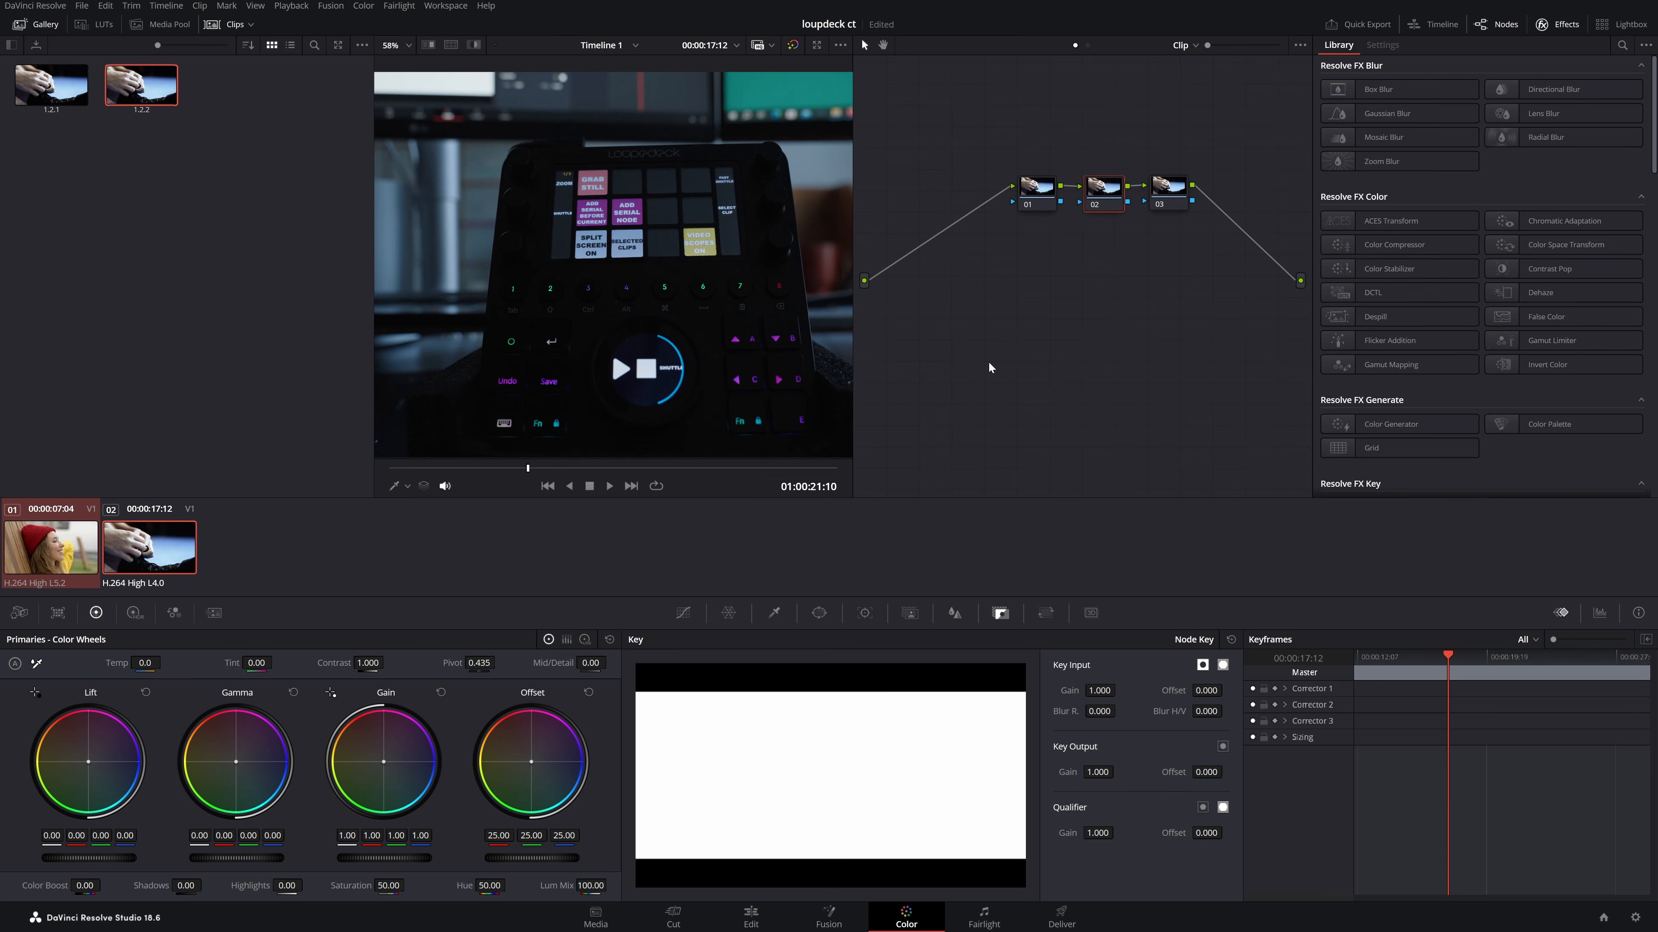
# - Show the video scopes and move the floating Scopes window down over the lower half of the Color page
pyautogui.hotkey('ctrl', 'shift', 'w')
pyautogui.moveTo(1066, 346); pyautogui.dragTo(927, 517)
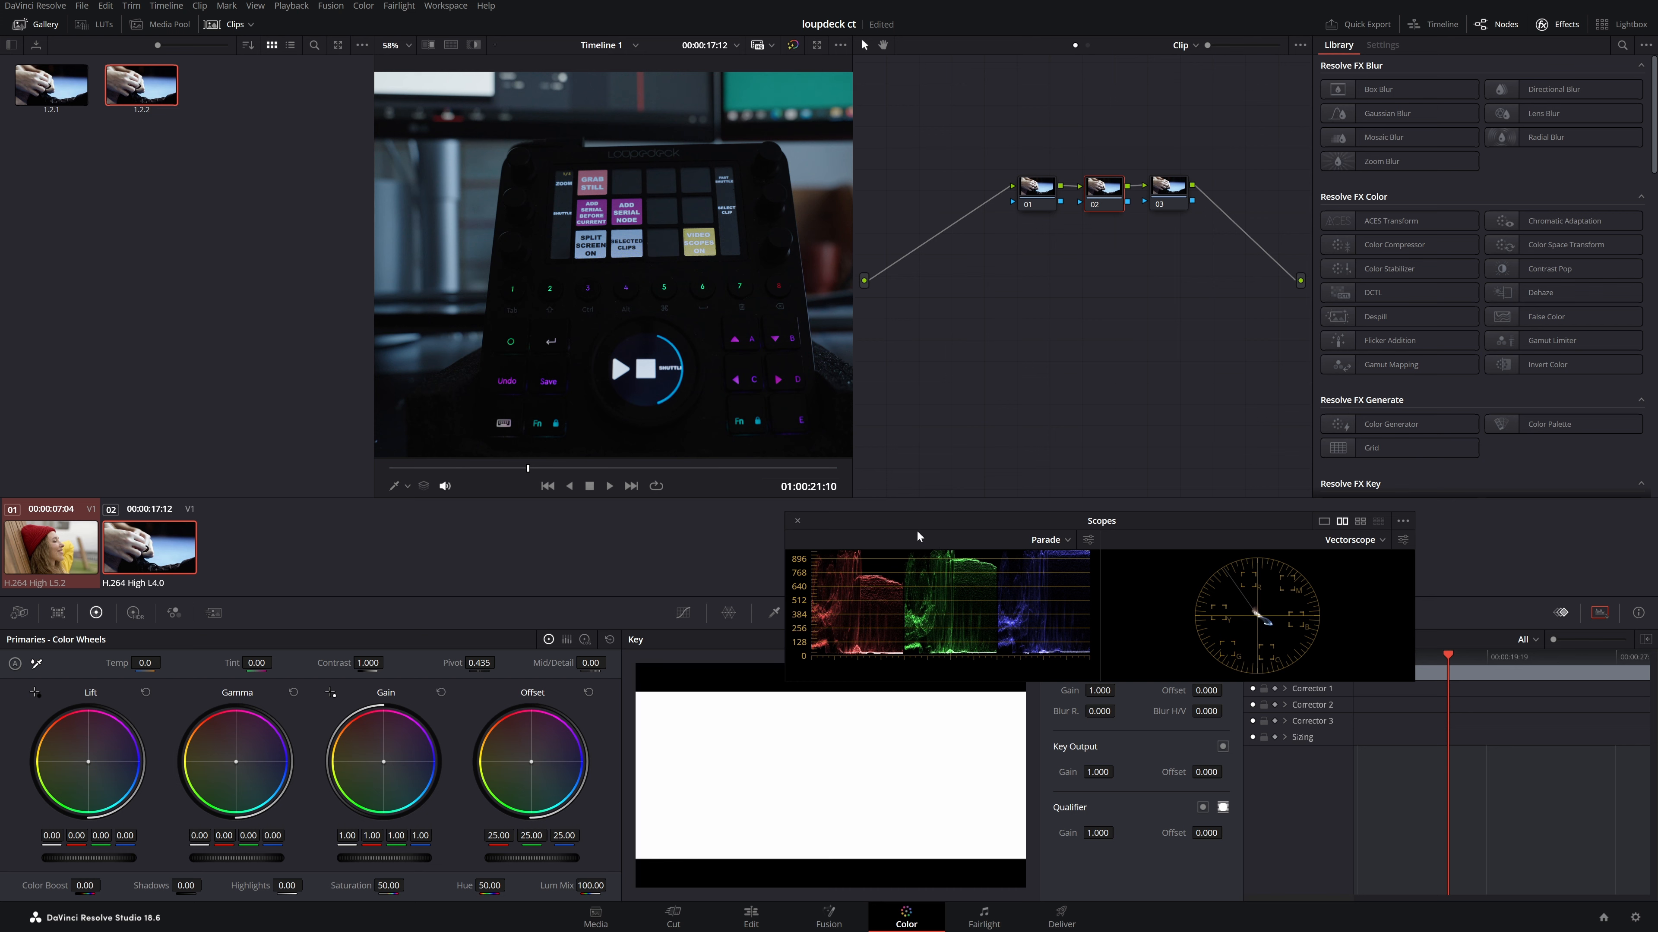
# - Close the floating Scopes window and hide the Gallery to give the Color page viewer more room
pyautogui.hotkey('ctrl', 'shift', 'w')
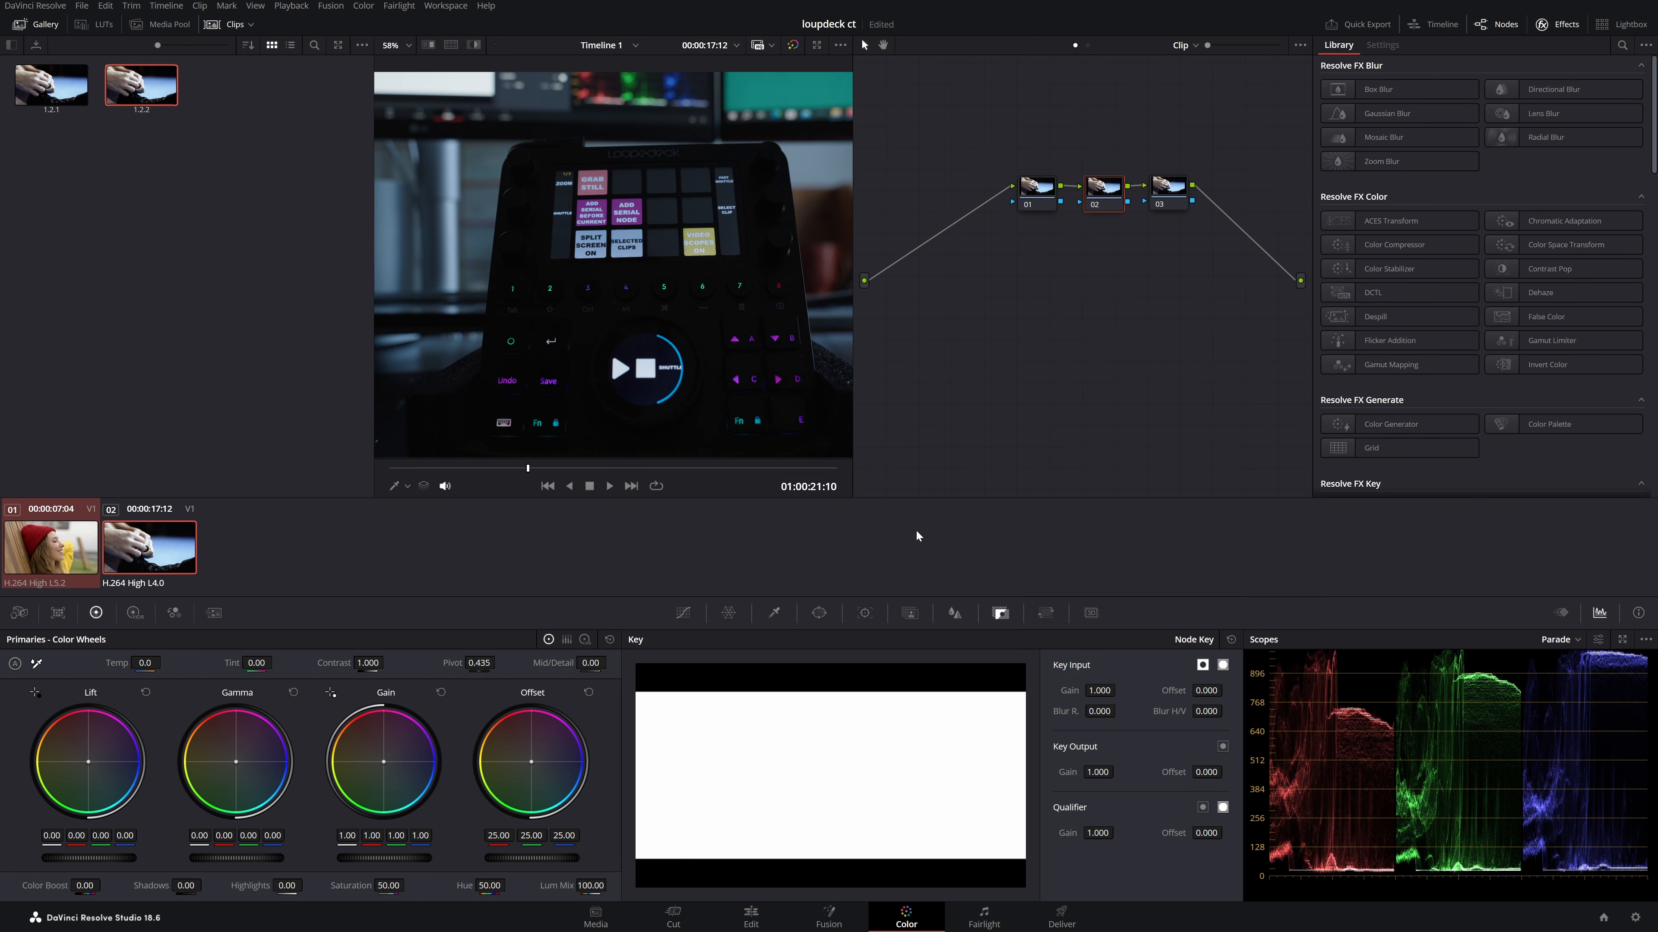
pyautogui.scroll(3, 613, 265)
pyautogui.scroll(-5, 576, 268)
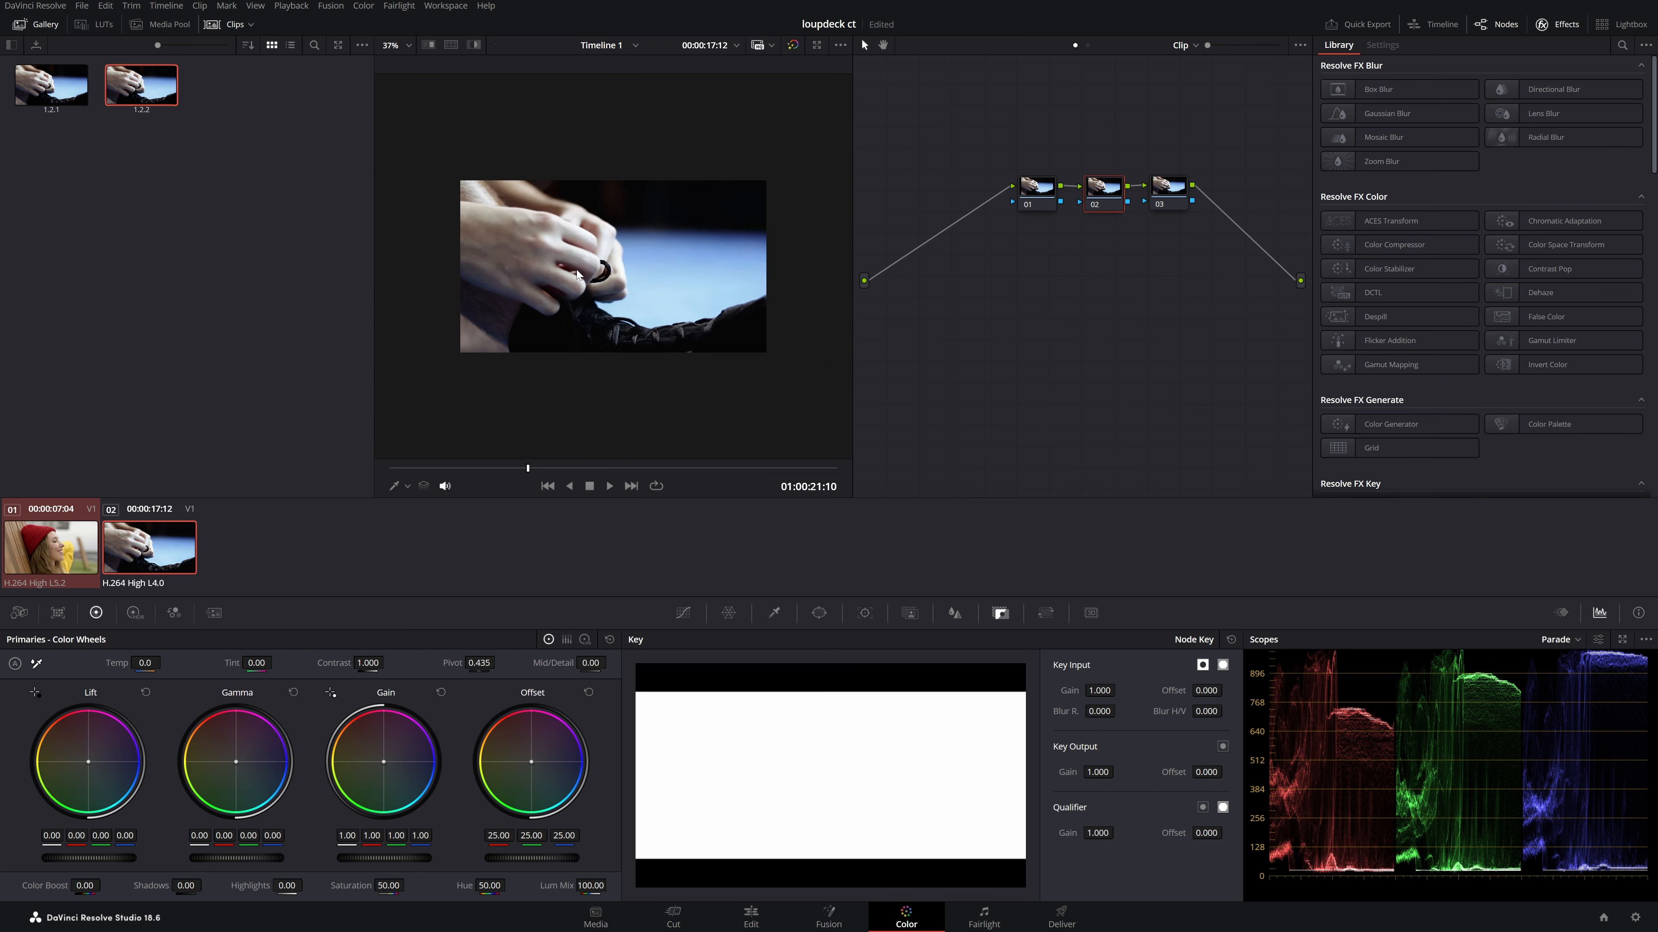
pyautogui.scroll(5, 577, 275)
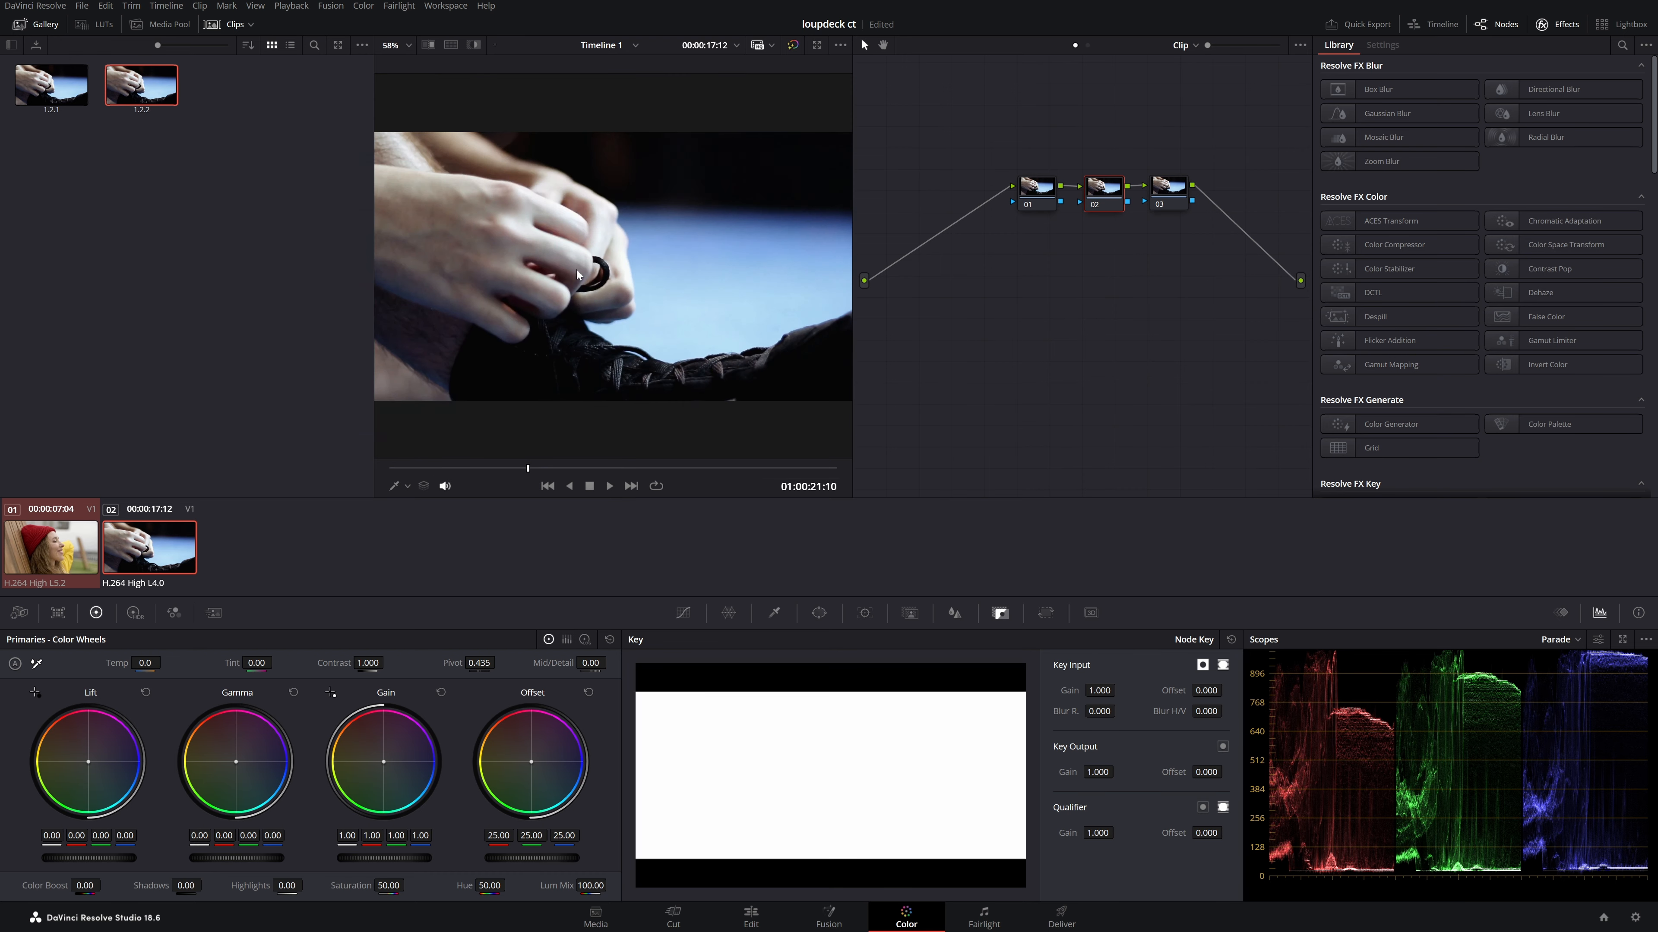
pyautogui.click(36, 24)
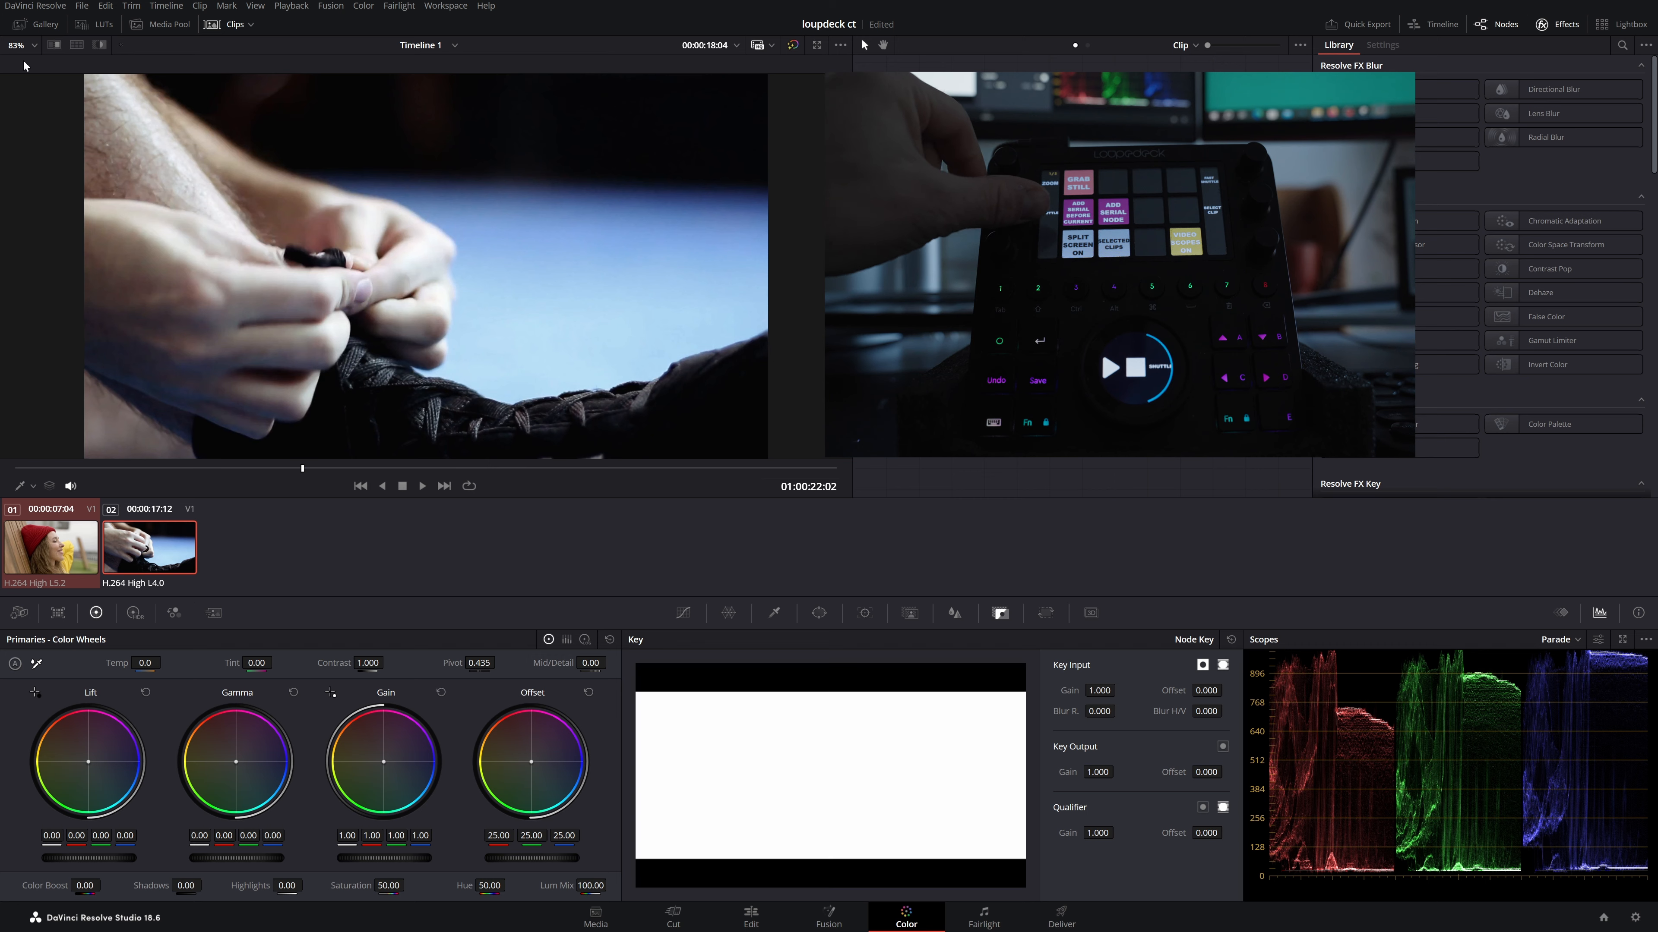
# - Step through the second clip frame by frame to 01:00:22:06 and back to 01:00:21:06, and jump to the previous clip and back
pyautogui.press('Right')
pyautogui.press('Right')
pyautogui.press('Right')
pyautogui.press('Right')
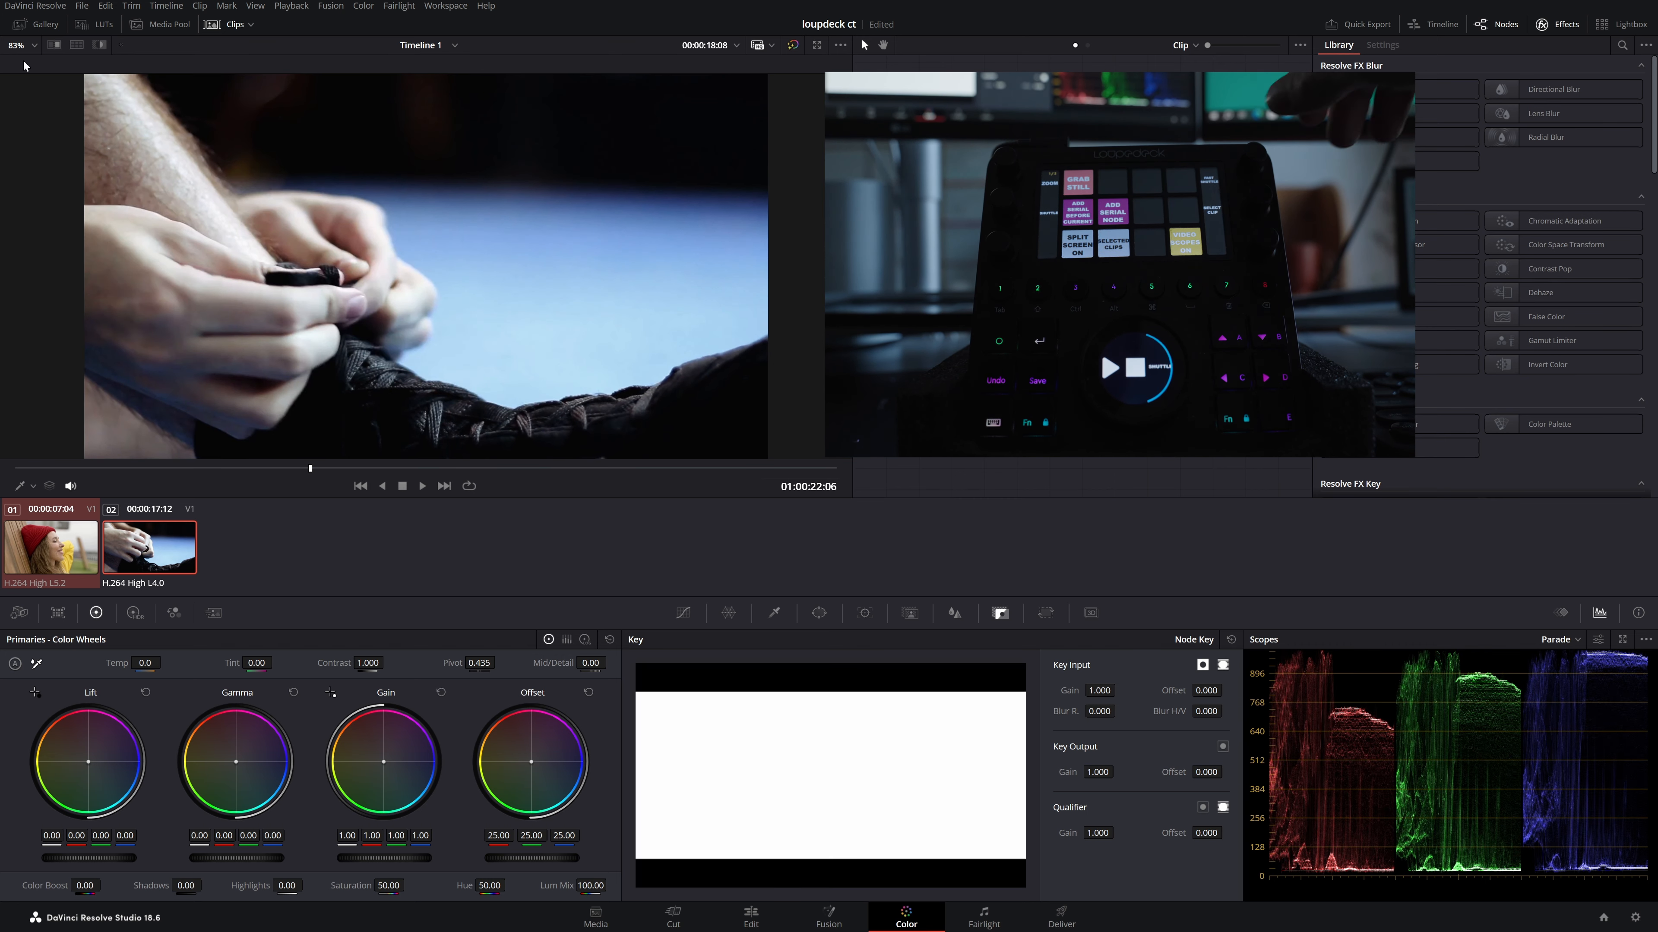
pyautogui.press('Left')
pyautogui.press('Left')
pyautogui.press('Left')
pyautogui.press('Left')
pyautogui.press('Left')
pyautogui.press('Left')
pyautogui.press('Left')
pyautogui.press('Left')
pyautogui.press('Left')
pyautogui.press('Left')
pyautogui.press('Left')
pyautogui.press('Left')
pyautogui.press('Left')
pyautogui.press('Left')
pyautogui.press('Left')
pyautogui.press('Left')
pyautogui.press('Left')
pyautogui.press('Left')
pyautogui.press('Left')
pyautogui.press('Left')
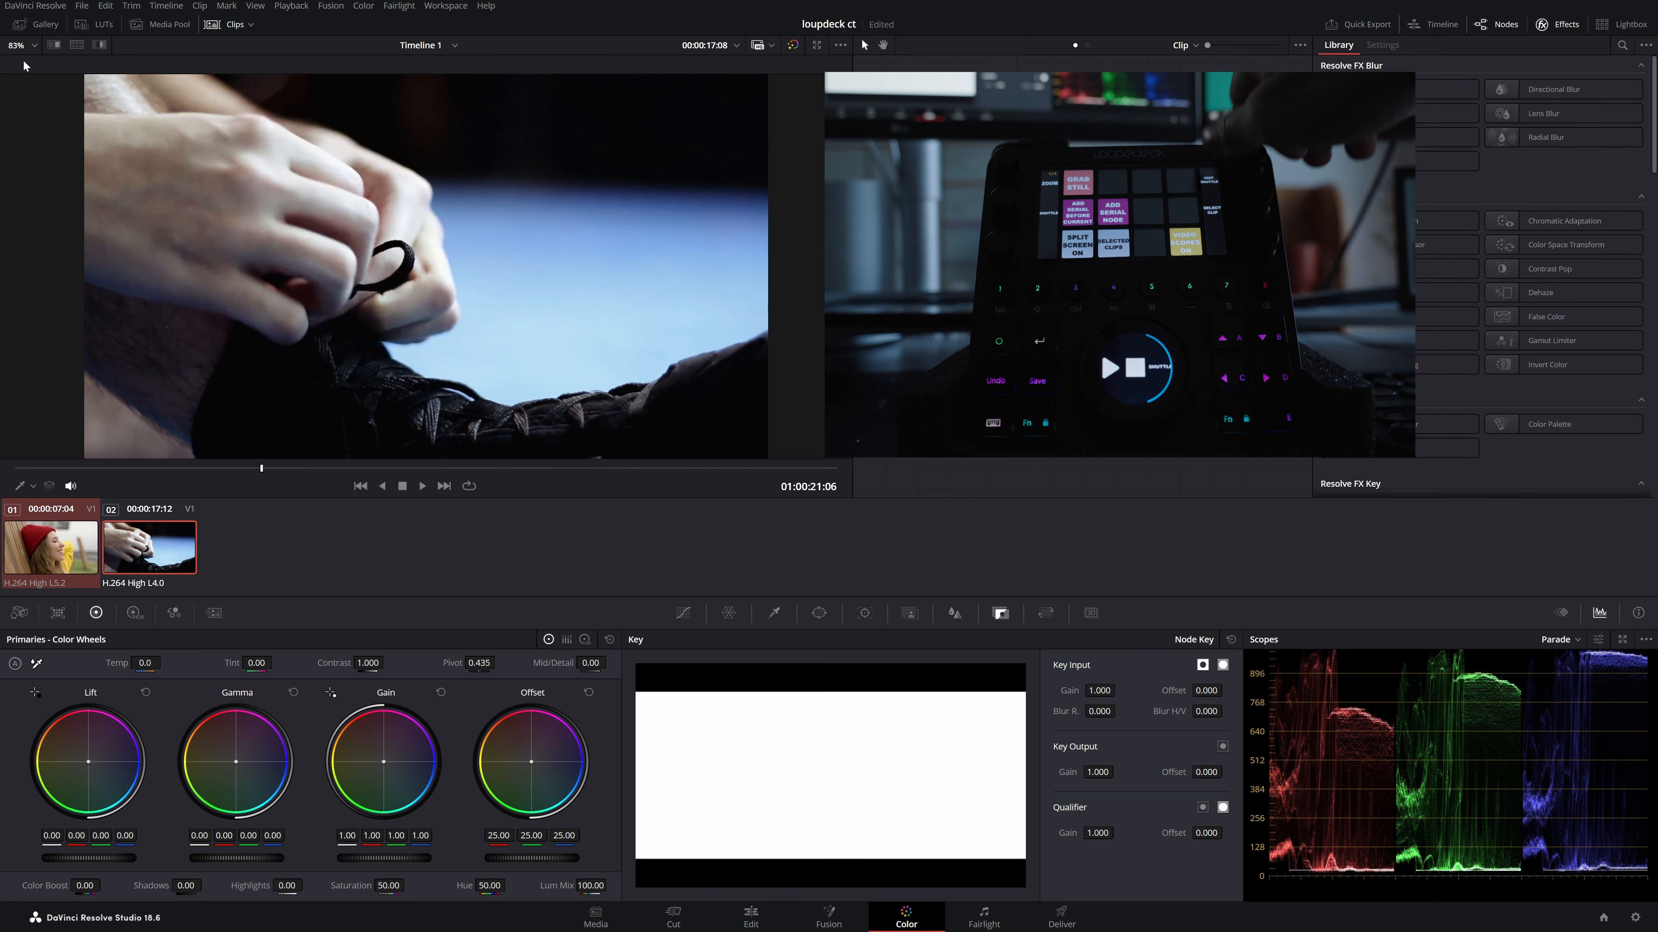
pyautogui.press('Up')
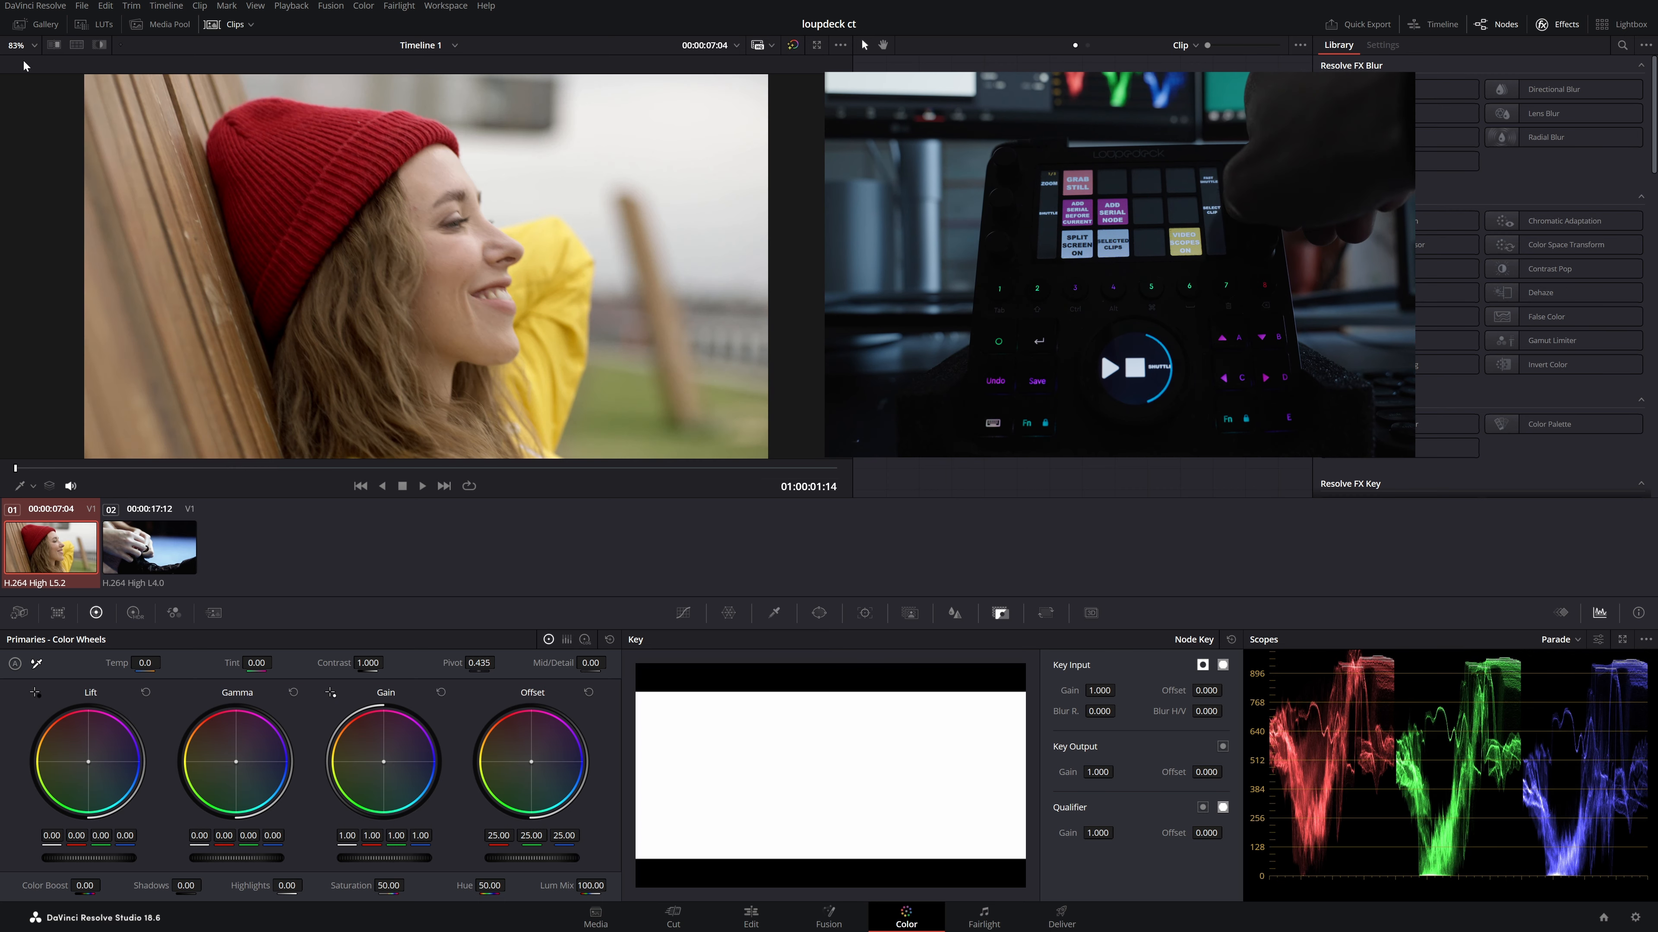
pyautogui.press('Down')
# - On the Fairlight page, turn on loop playback and mark an in-to-out range from 01:00:00:00 to 01:00:16:05
pyautogui.hotkey('shift', '7')
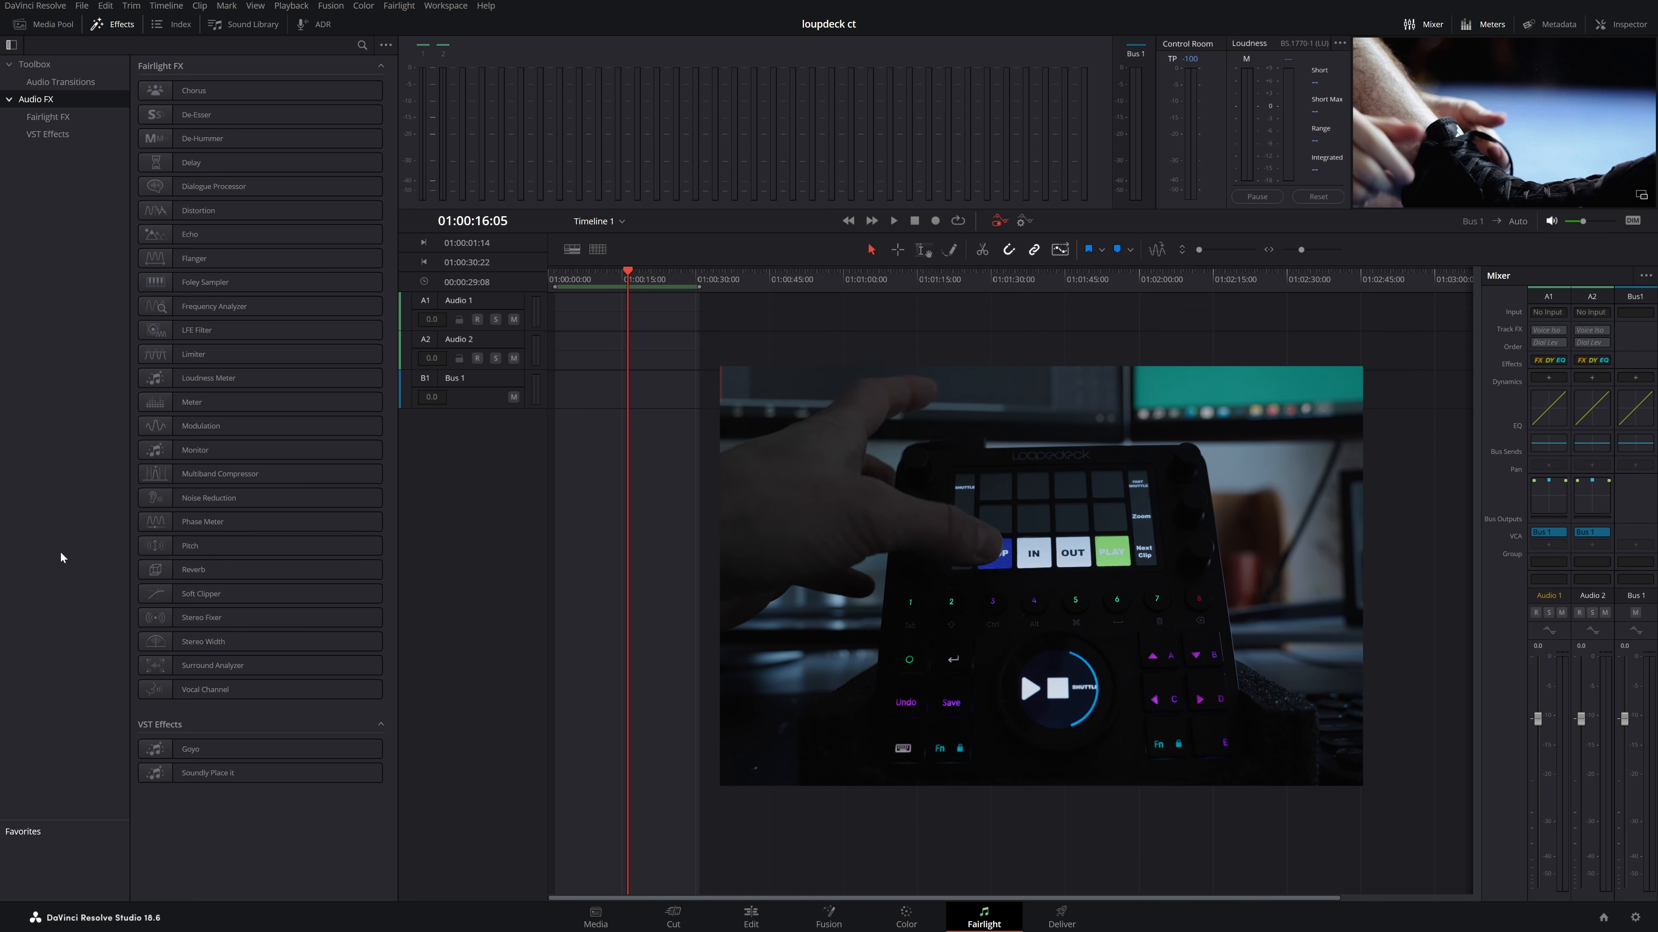
pyautogui.hotkey('ctrl', '/')
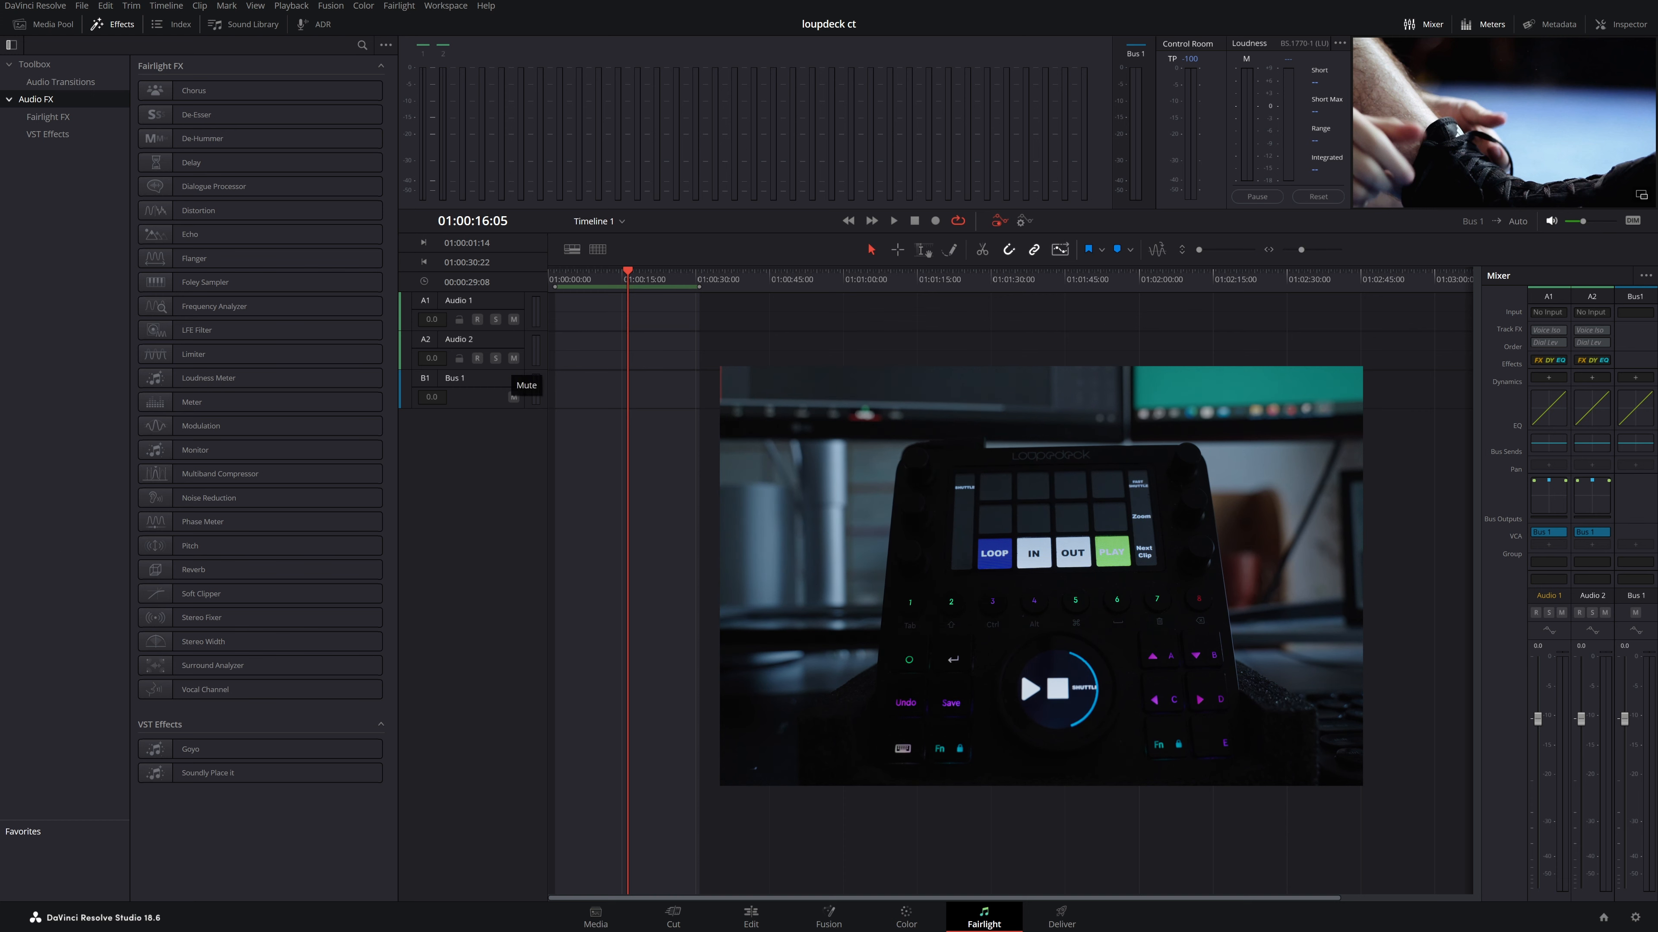
pyautogui.press('i')
pyautogui.press('o')
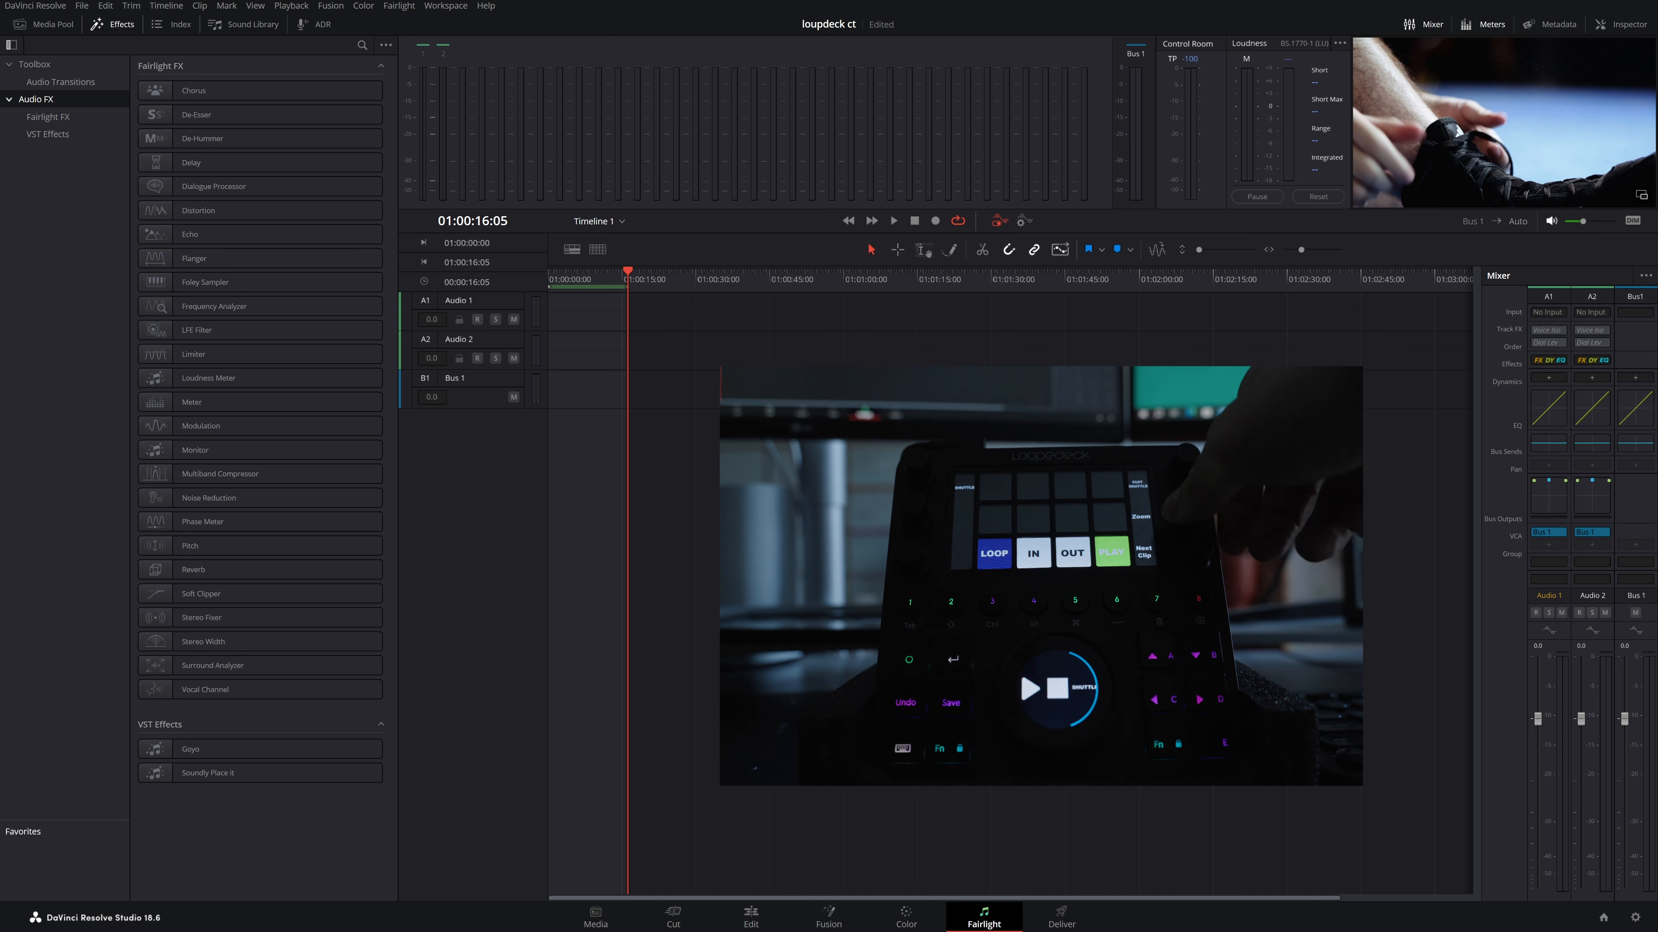
# - Move the Fairlight playhead back in one-second steps to 01:00:13:05 and jump to the timeline start at 01:00:00:00
pyautogui.hotkey('ctrl', '=')
pyautogui.hotkey('ctrl', '=')
pyautogui.hotkey('ctrl', '=')
pyautogui.hotkey('ctrl', '=')
pyautogui.hotkey('shift', 'Left')
pyautogui.hotkey('shift', 'Left')
pyautogui.hotkey('shift', 'Left')
pyautogui.hotkey('shift', 'Left')
pyautogui.hotkey('shift', 'Left')
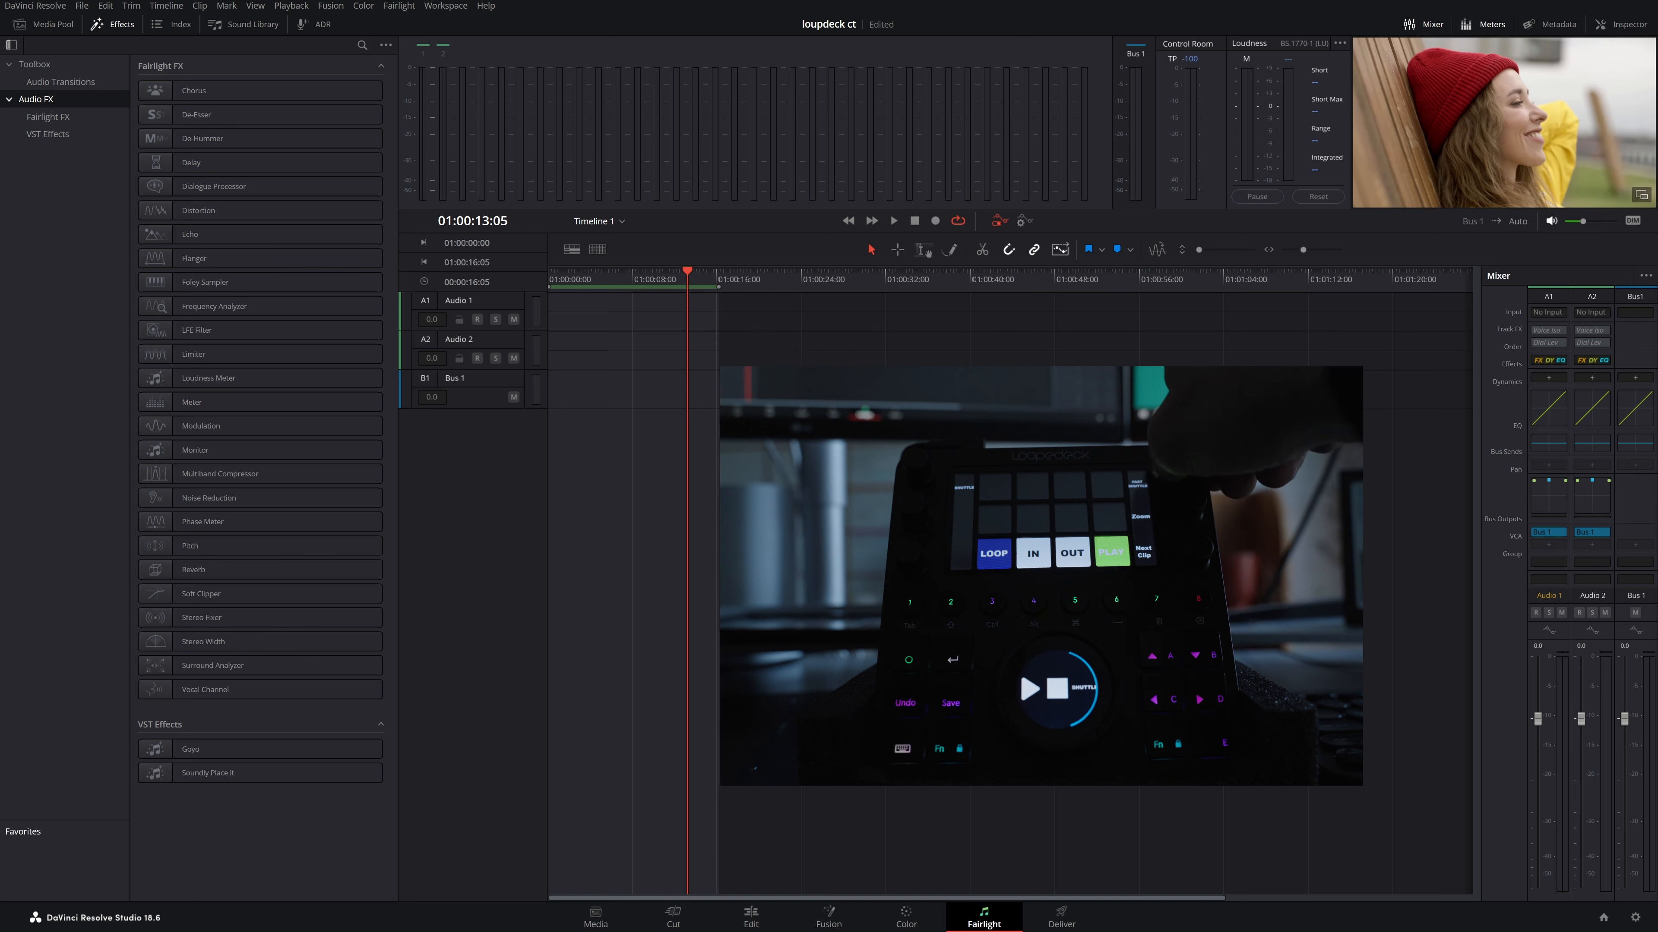
pyautogui.press('Up')
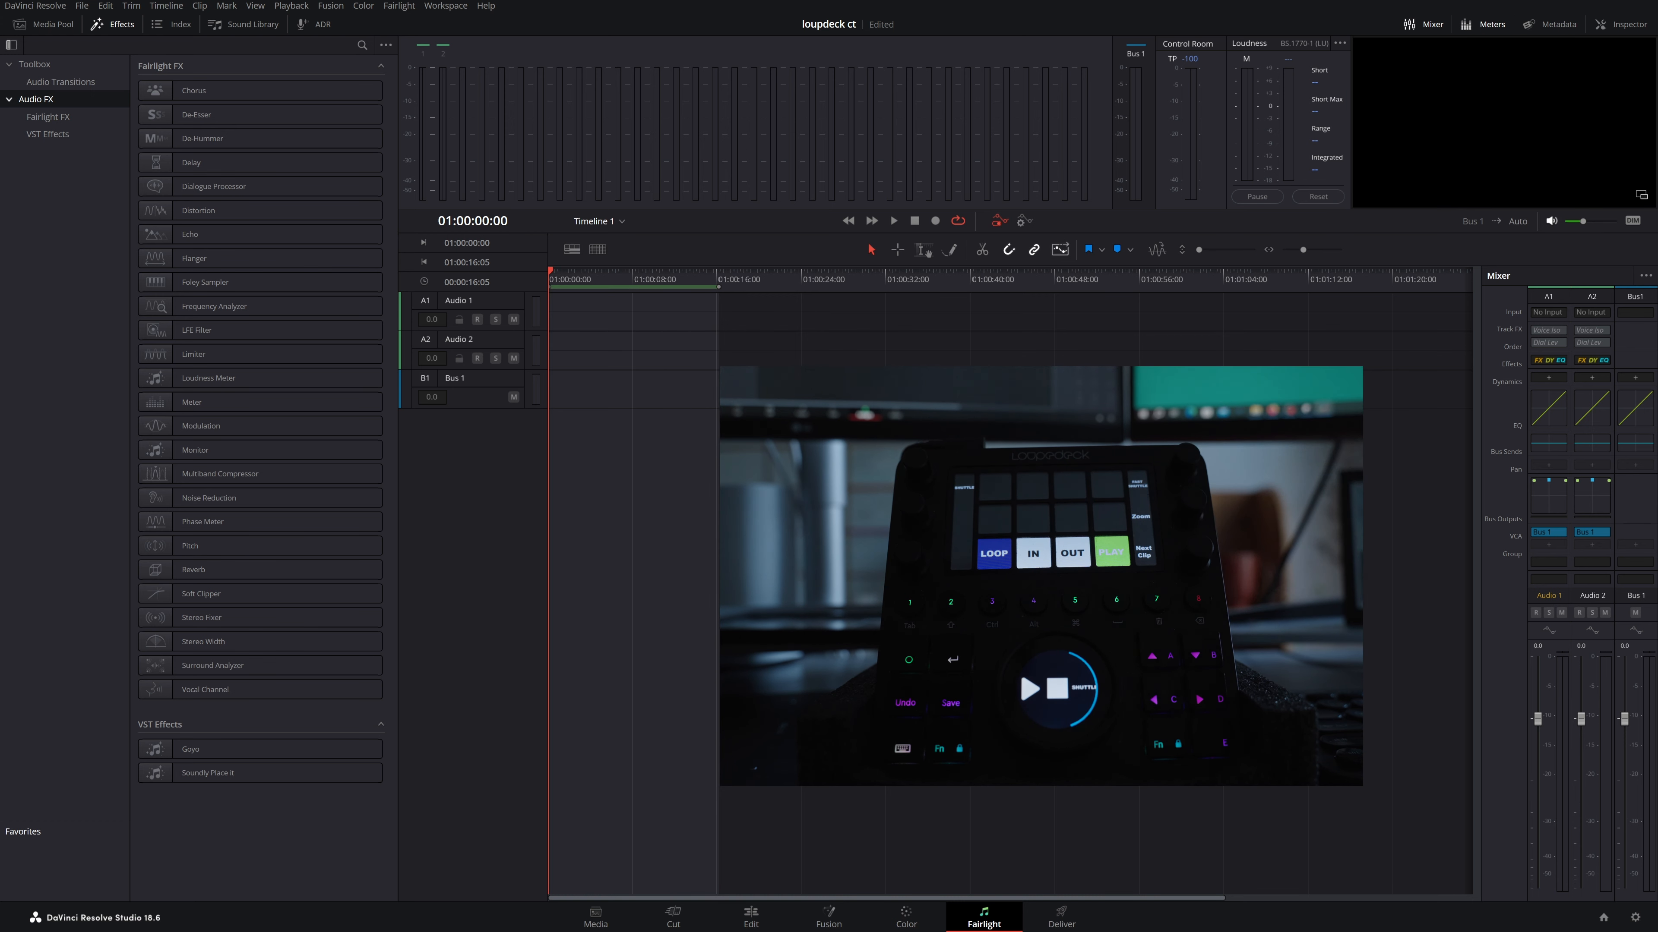
# - Visit the Deliver page to move the playhead to the first clip's start at 01:00:01:14, and return to the Edit page
pyautogui.click(1042, 918)
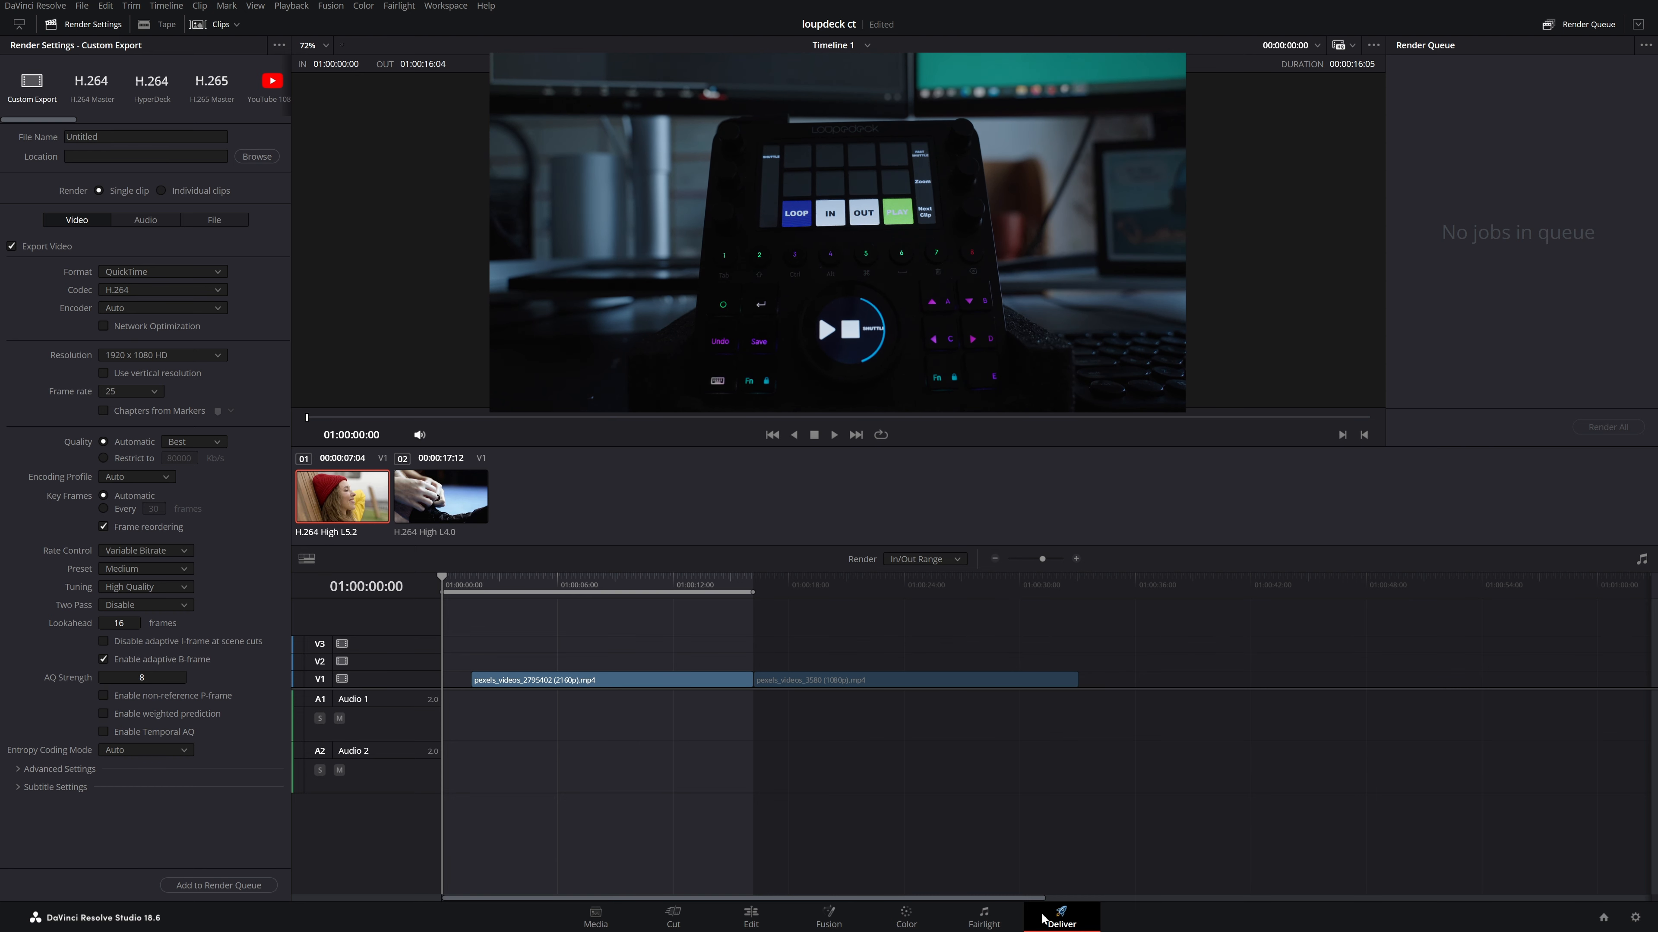
pyautogui.press('Down')
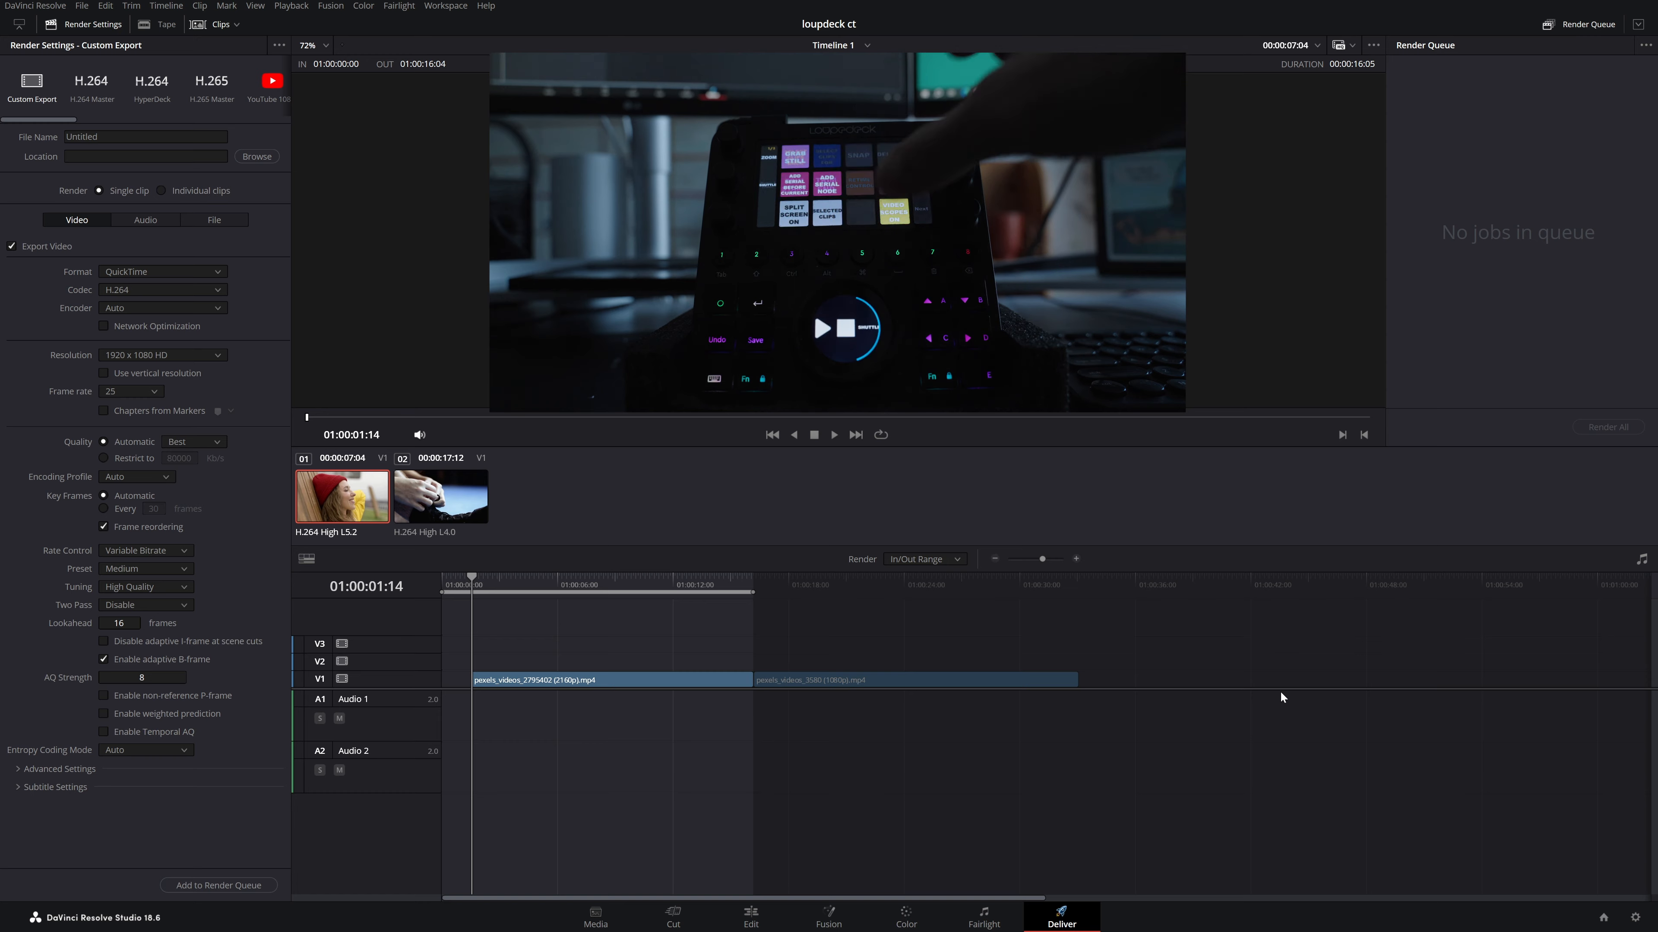
pyautogui.hotkey('shift', '4')
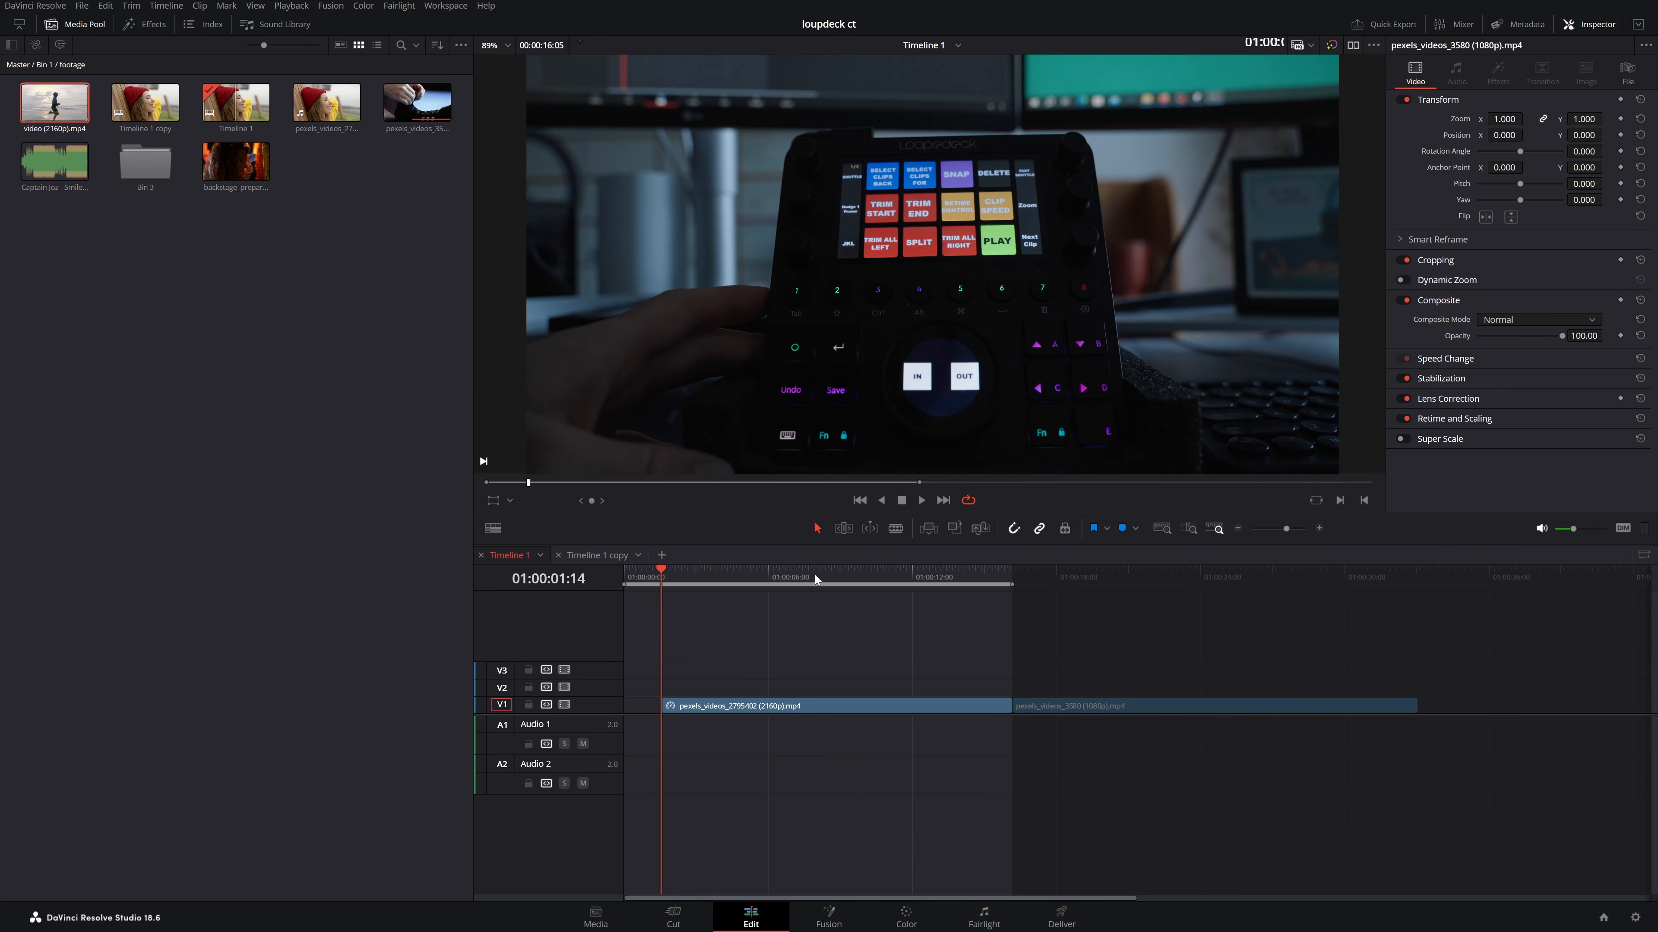
pyautogui.click(852, 711)
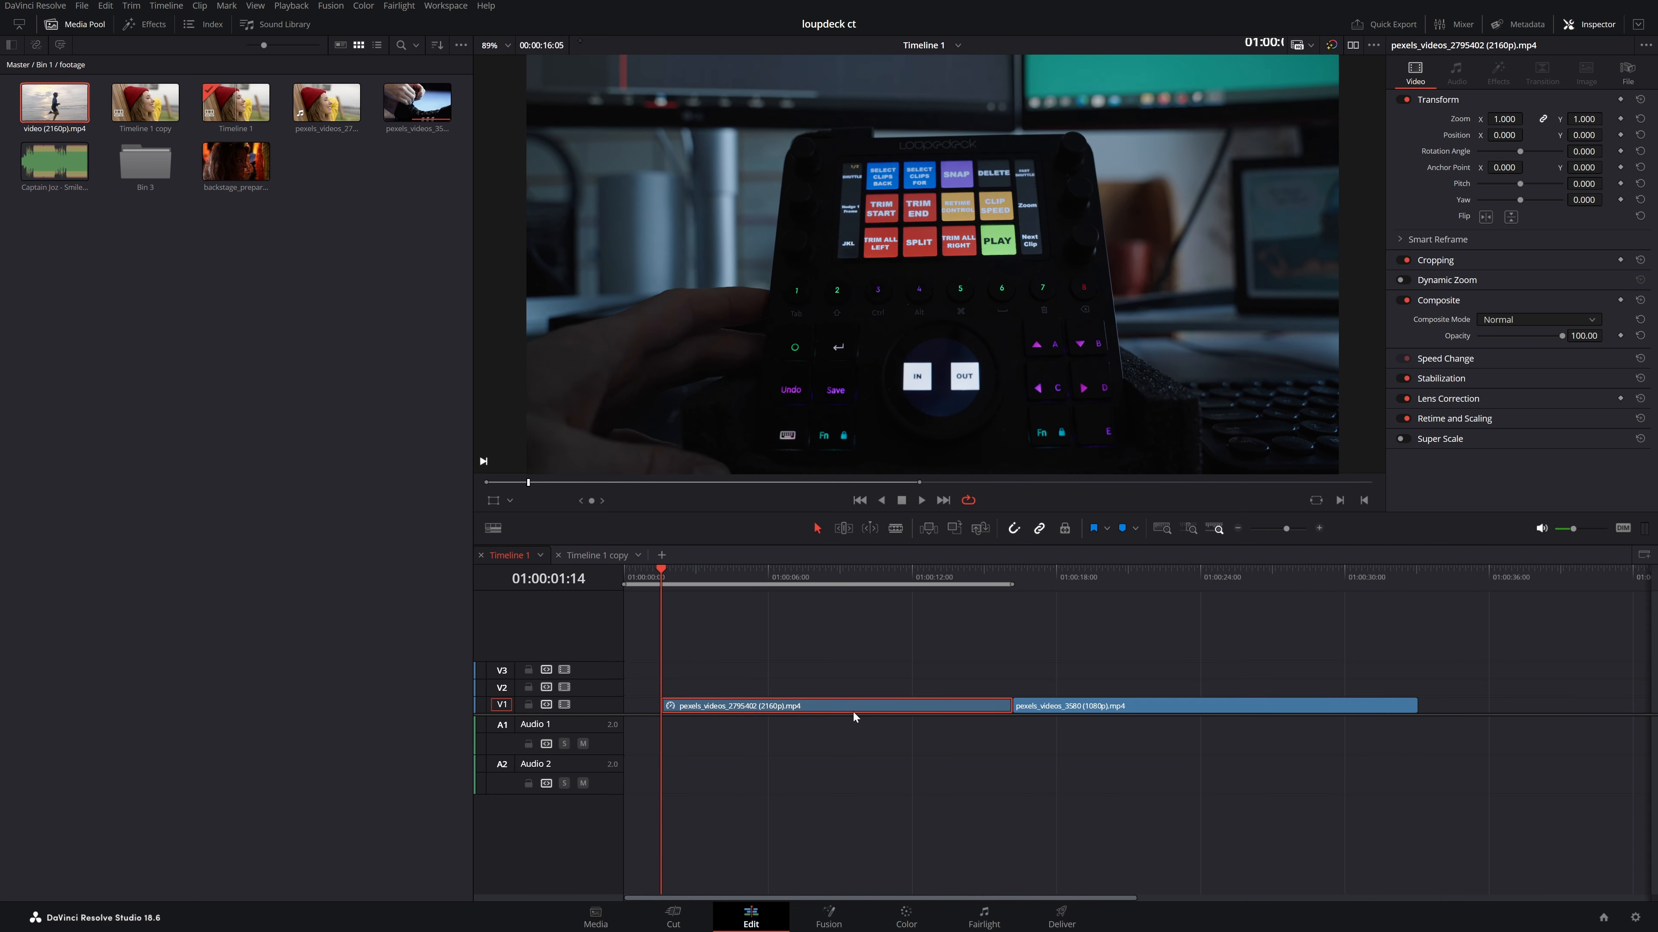
pyautogui.hotkey('alt', 'Up')
pyautogui.hotkey('alt', 'Up')
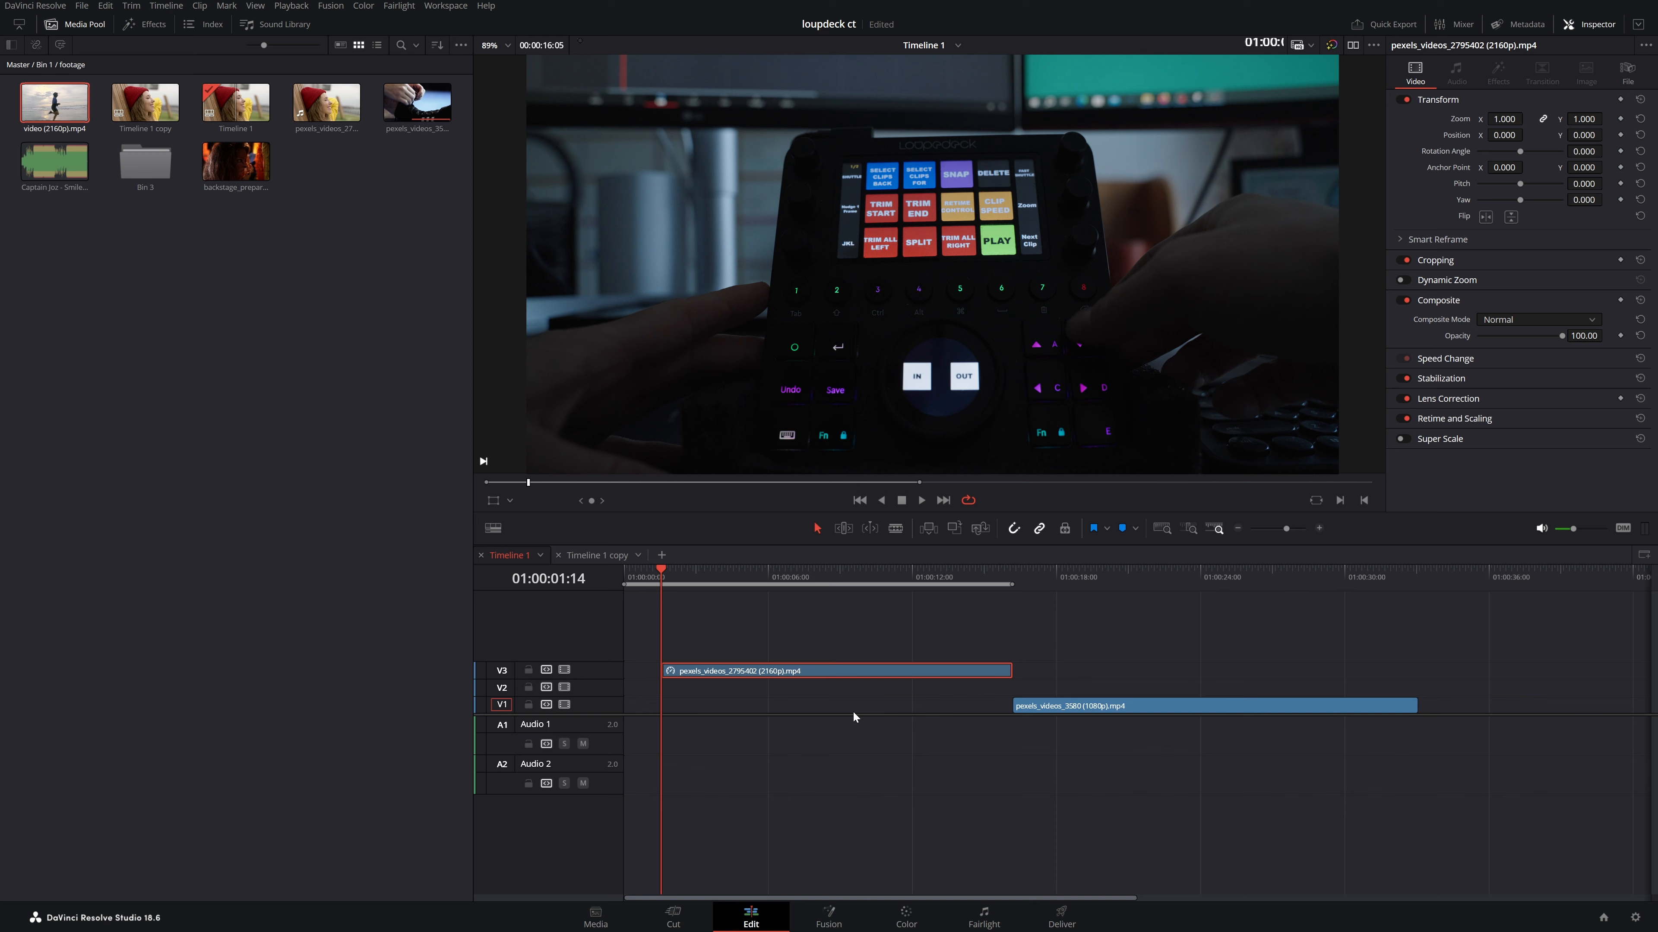
pyautogui.hotkey('alt', 'Down')
pyautogui.hotkey('alt', 'Down')
# - Set the zoom of pexels_videos_3580 (1080p).mp4 to 1.920 and its X position to 604
pyautogui.click(1151, 637)
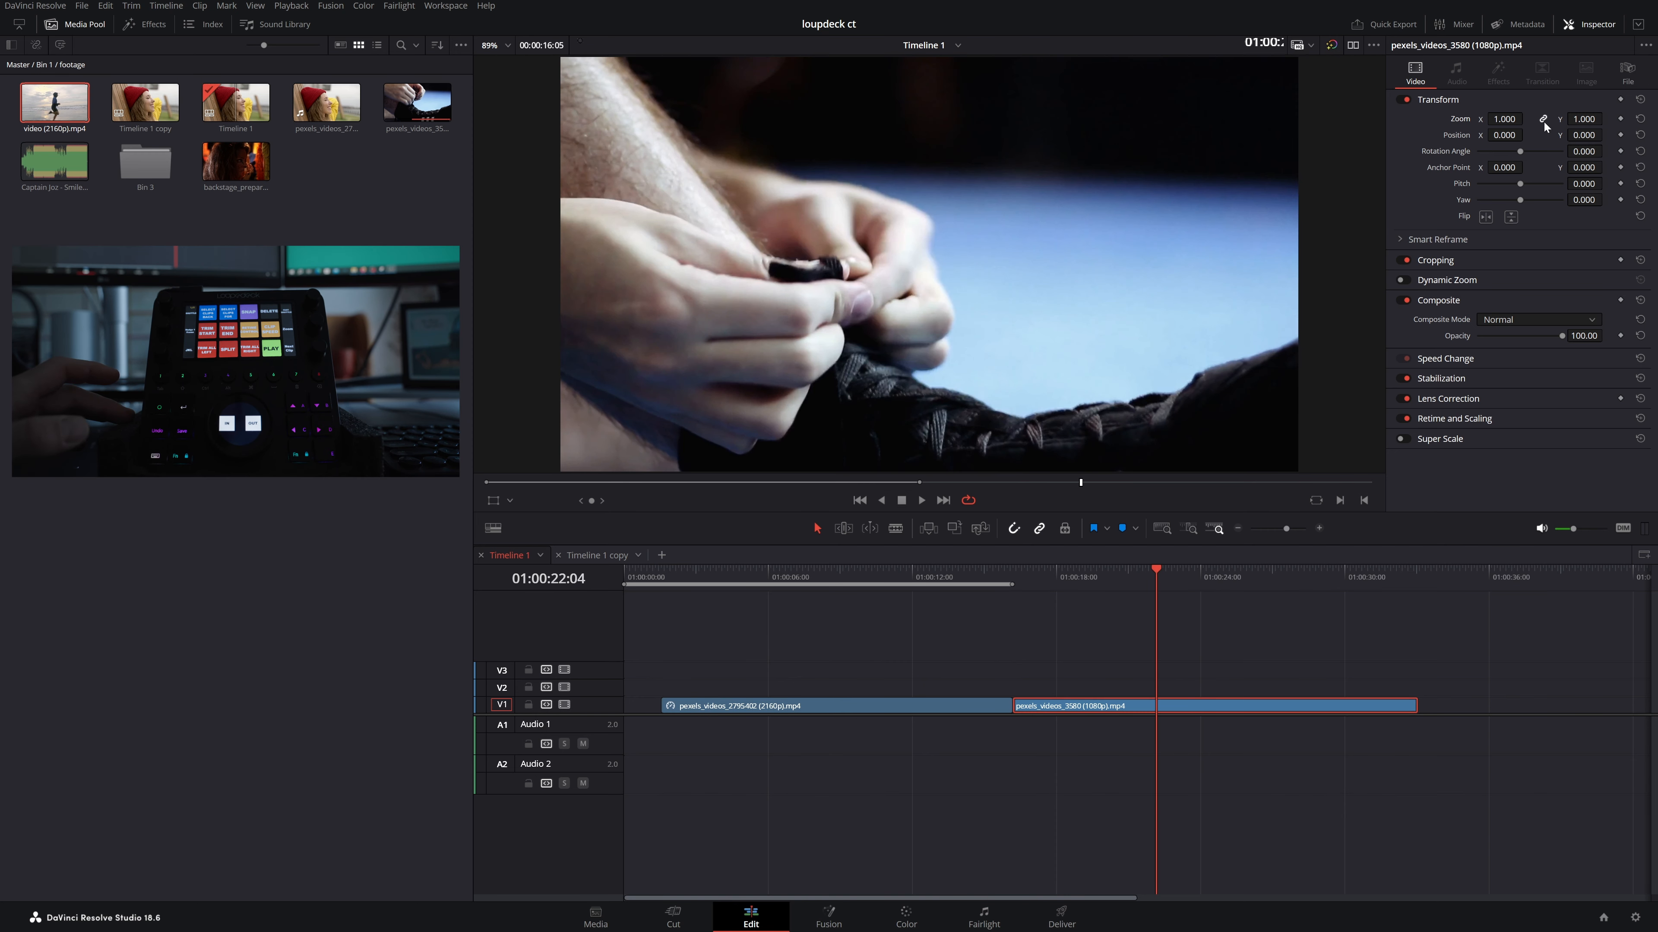
pyautogui.moveTo(1506, 120)
pyautogui.mouseDown()
pyautogui.moveTo(1564, 120)
pyautogui.moveTo(1526, 135)
pyautogui.mouseUp()
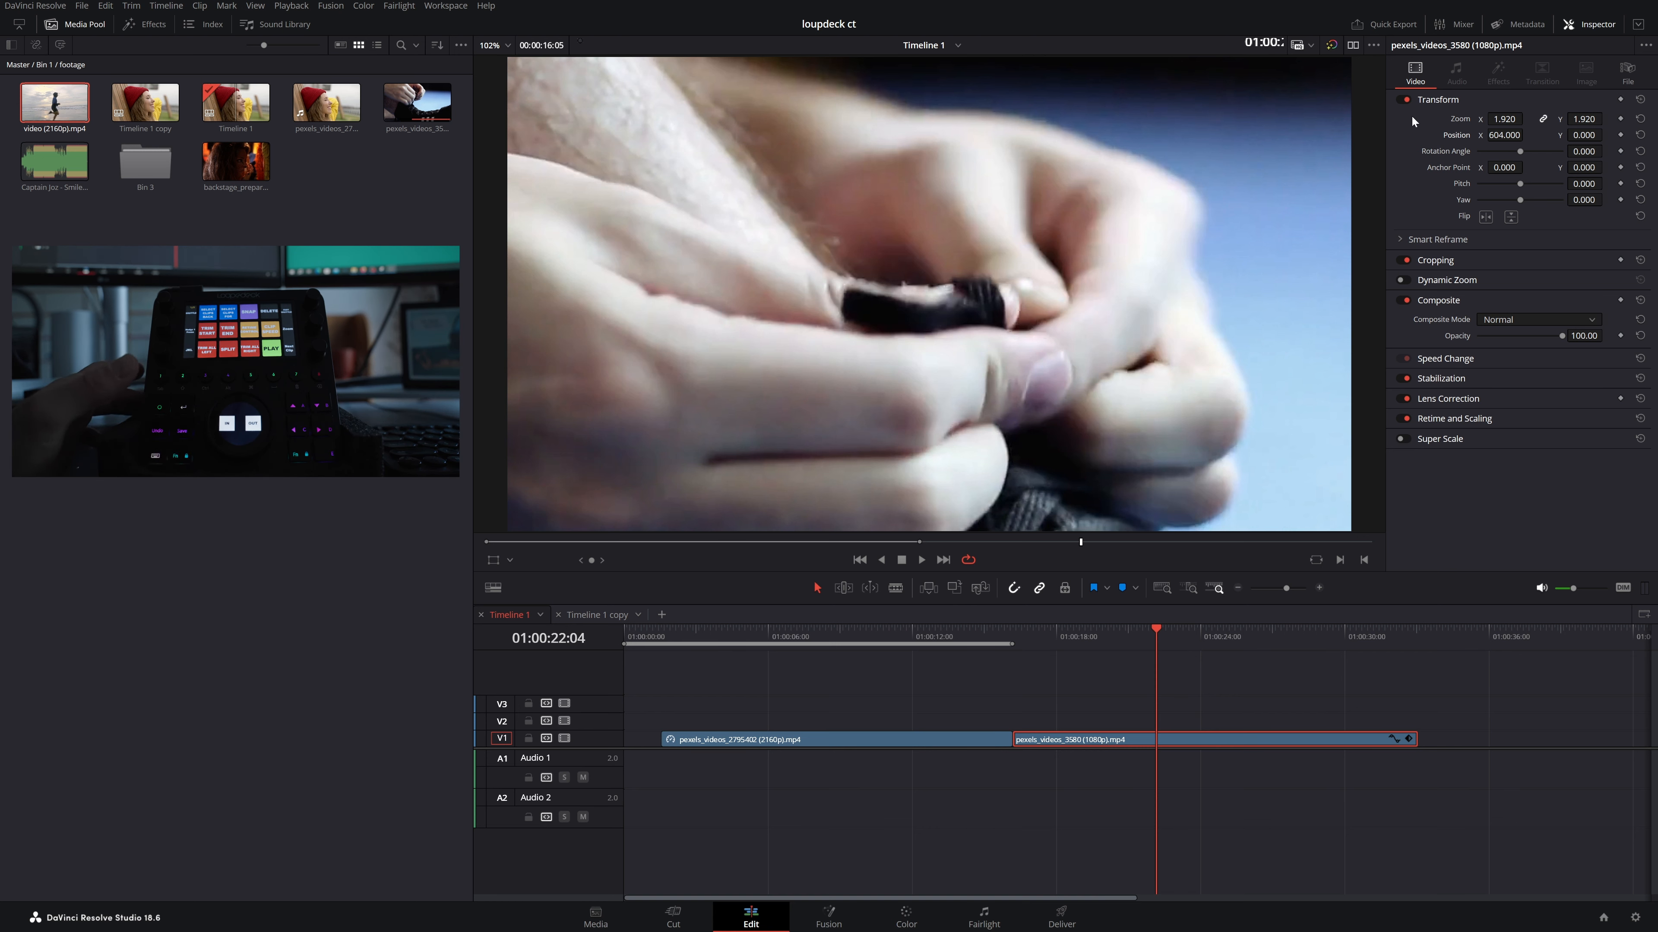
pyautogui.click(851, 634)
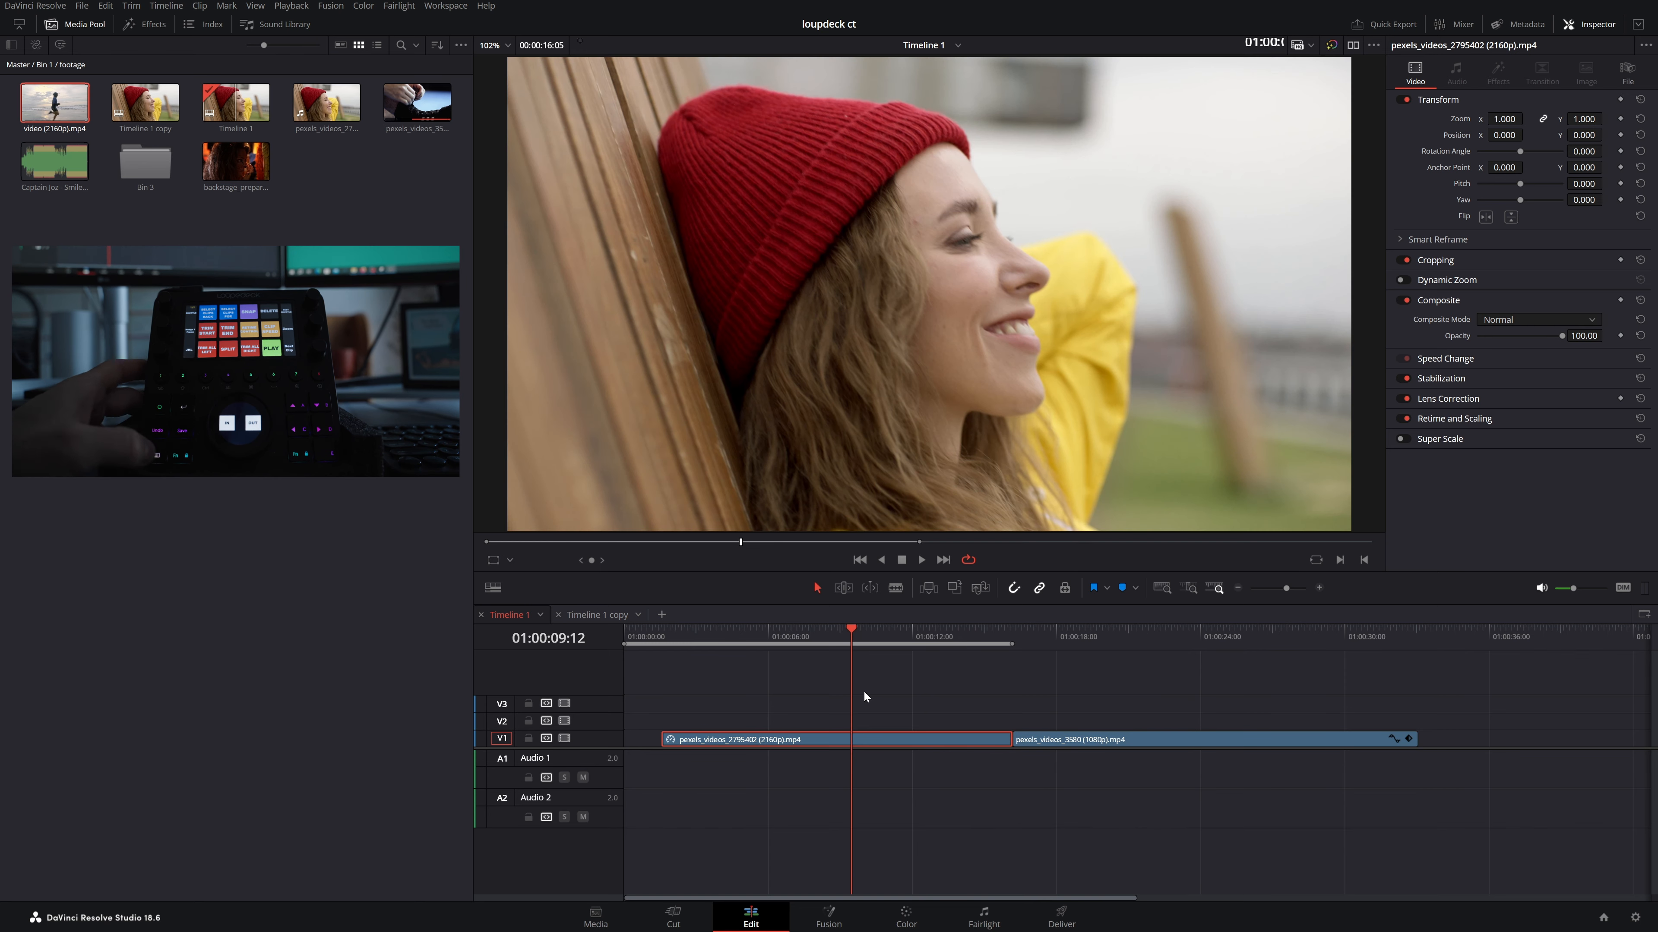
pyautogui.hotkey('alt', 'v')
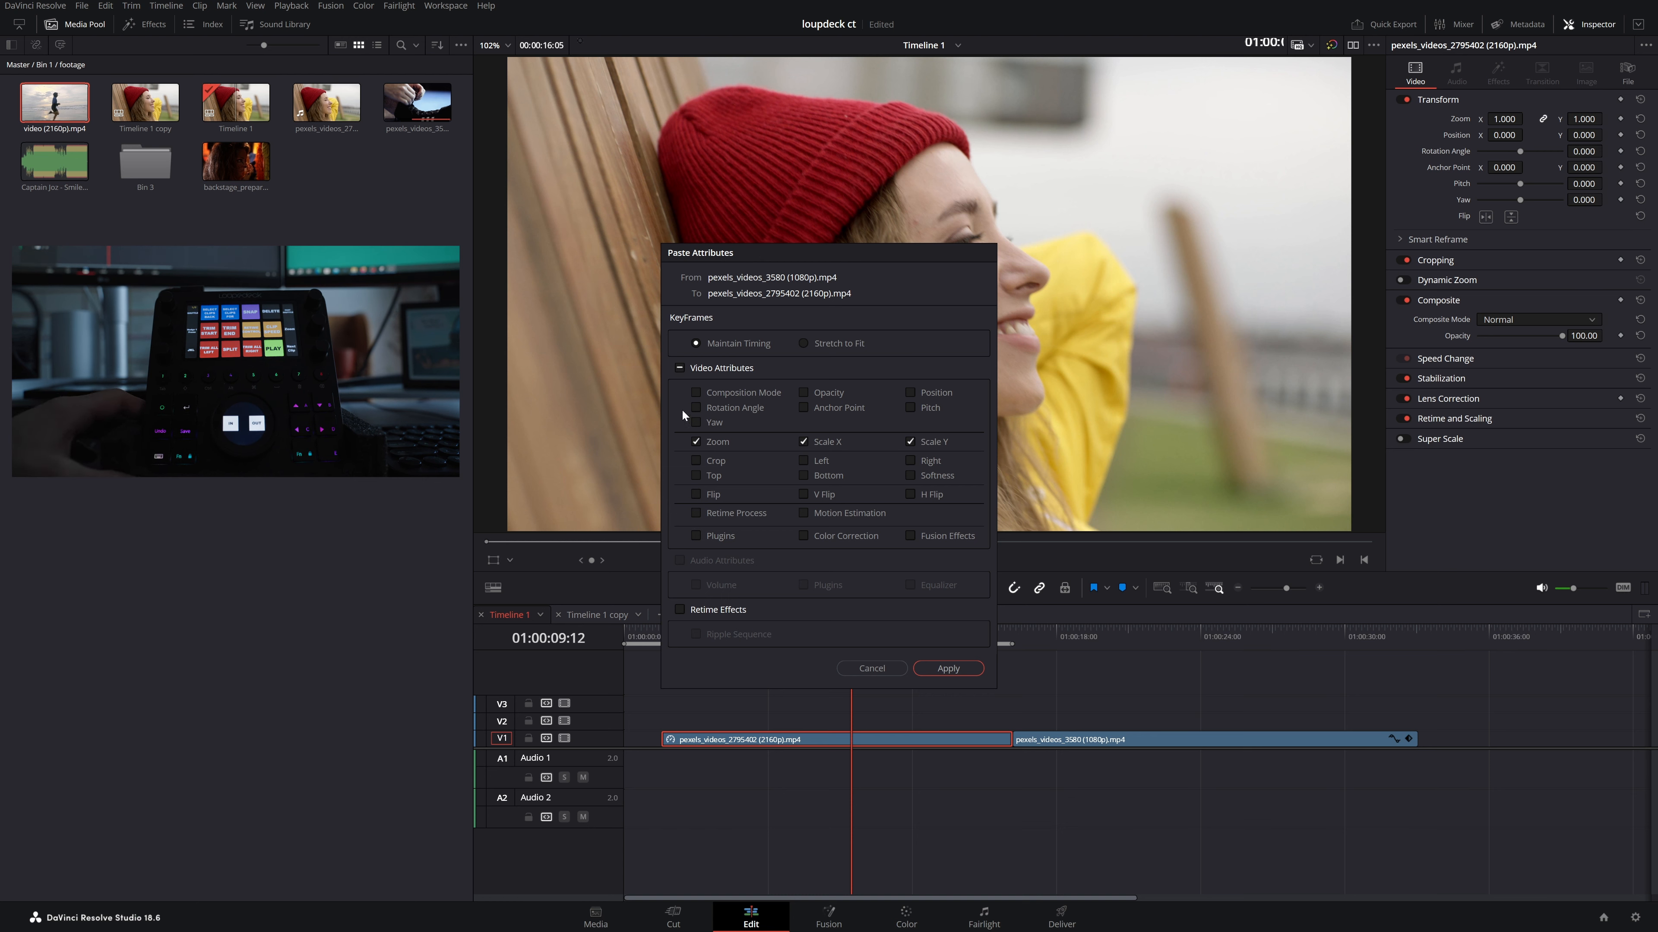
pyautogui.click(949, 668)
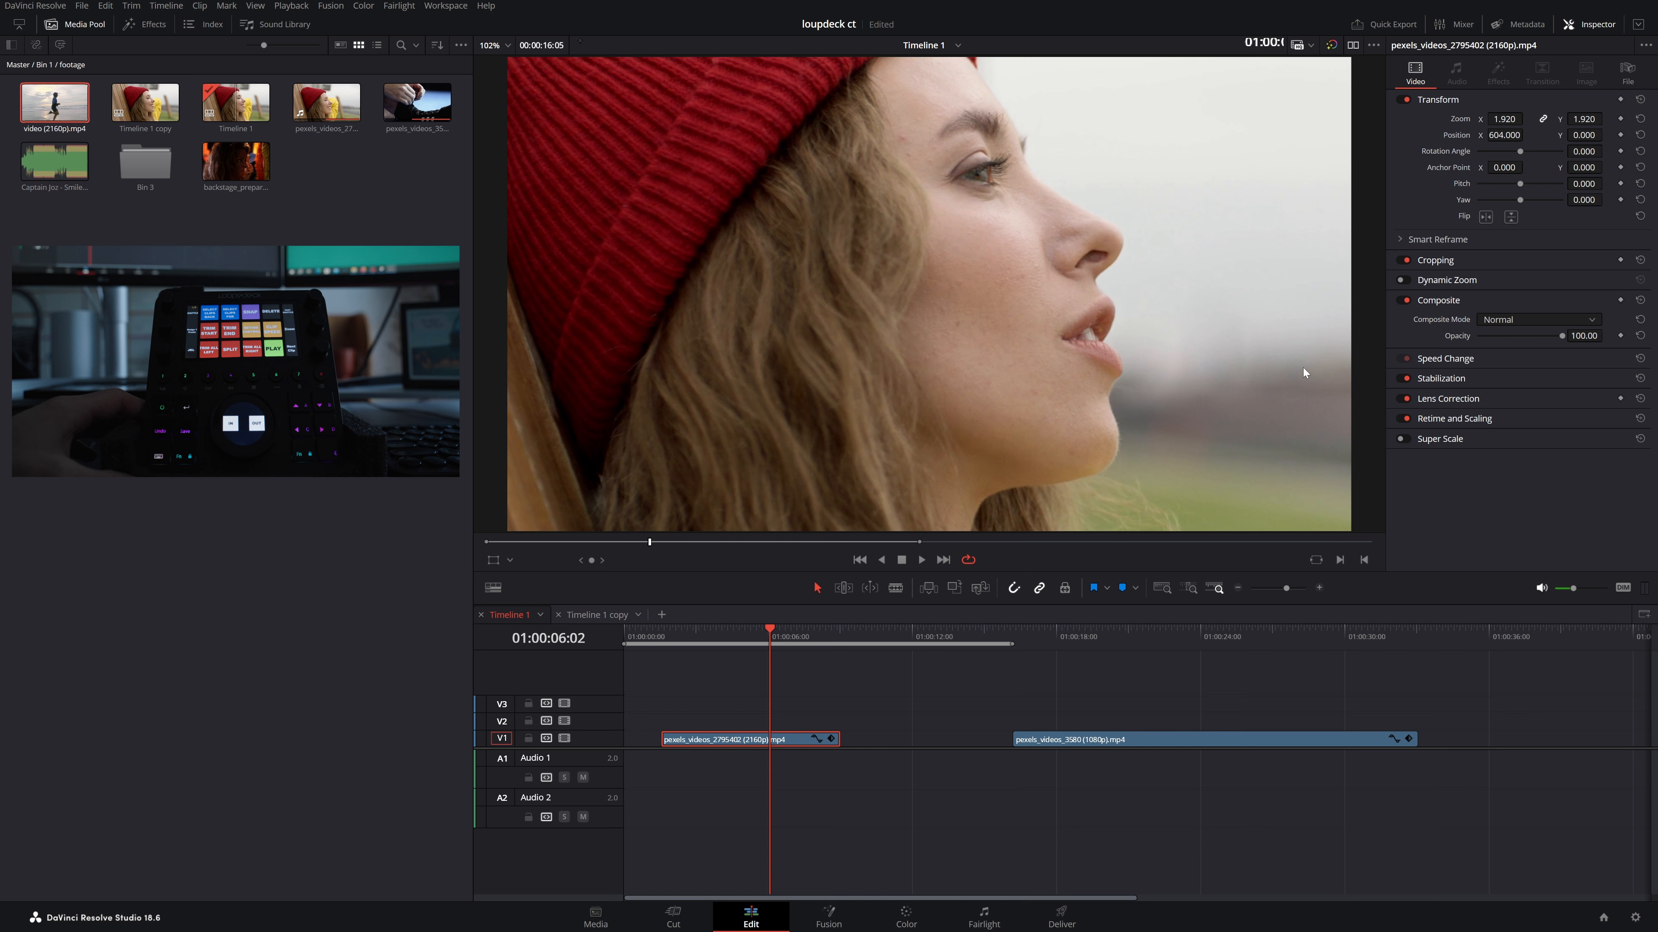
pyautogui.click(1113, 646)
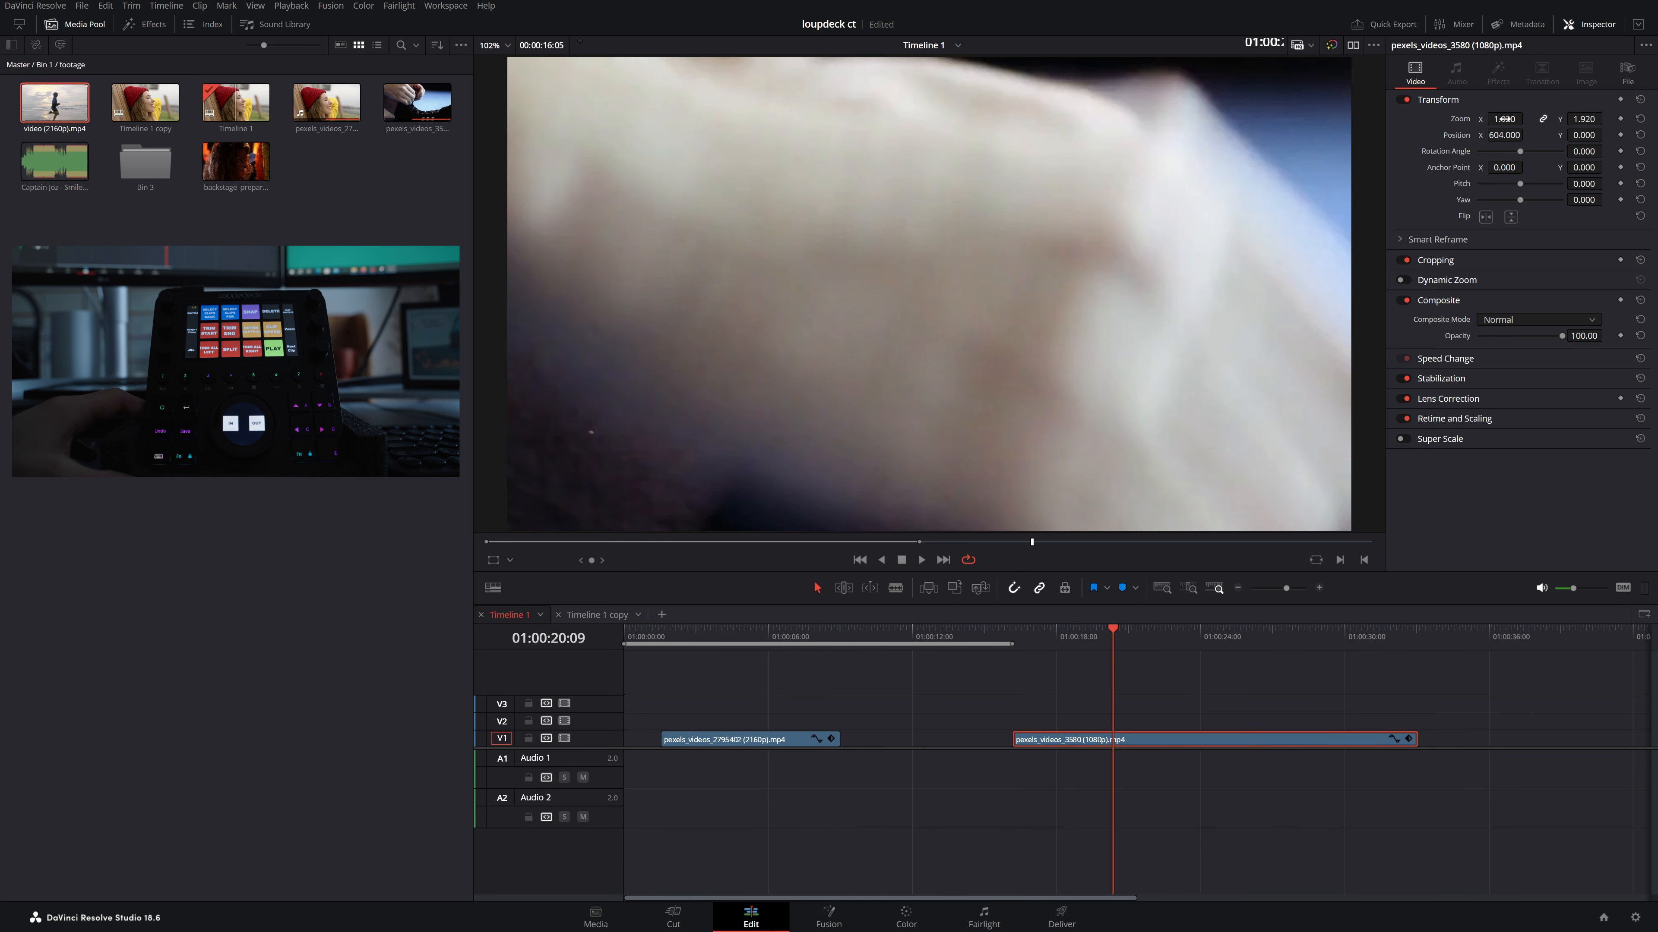
pyautogui.click(903, 642)
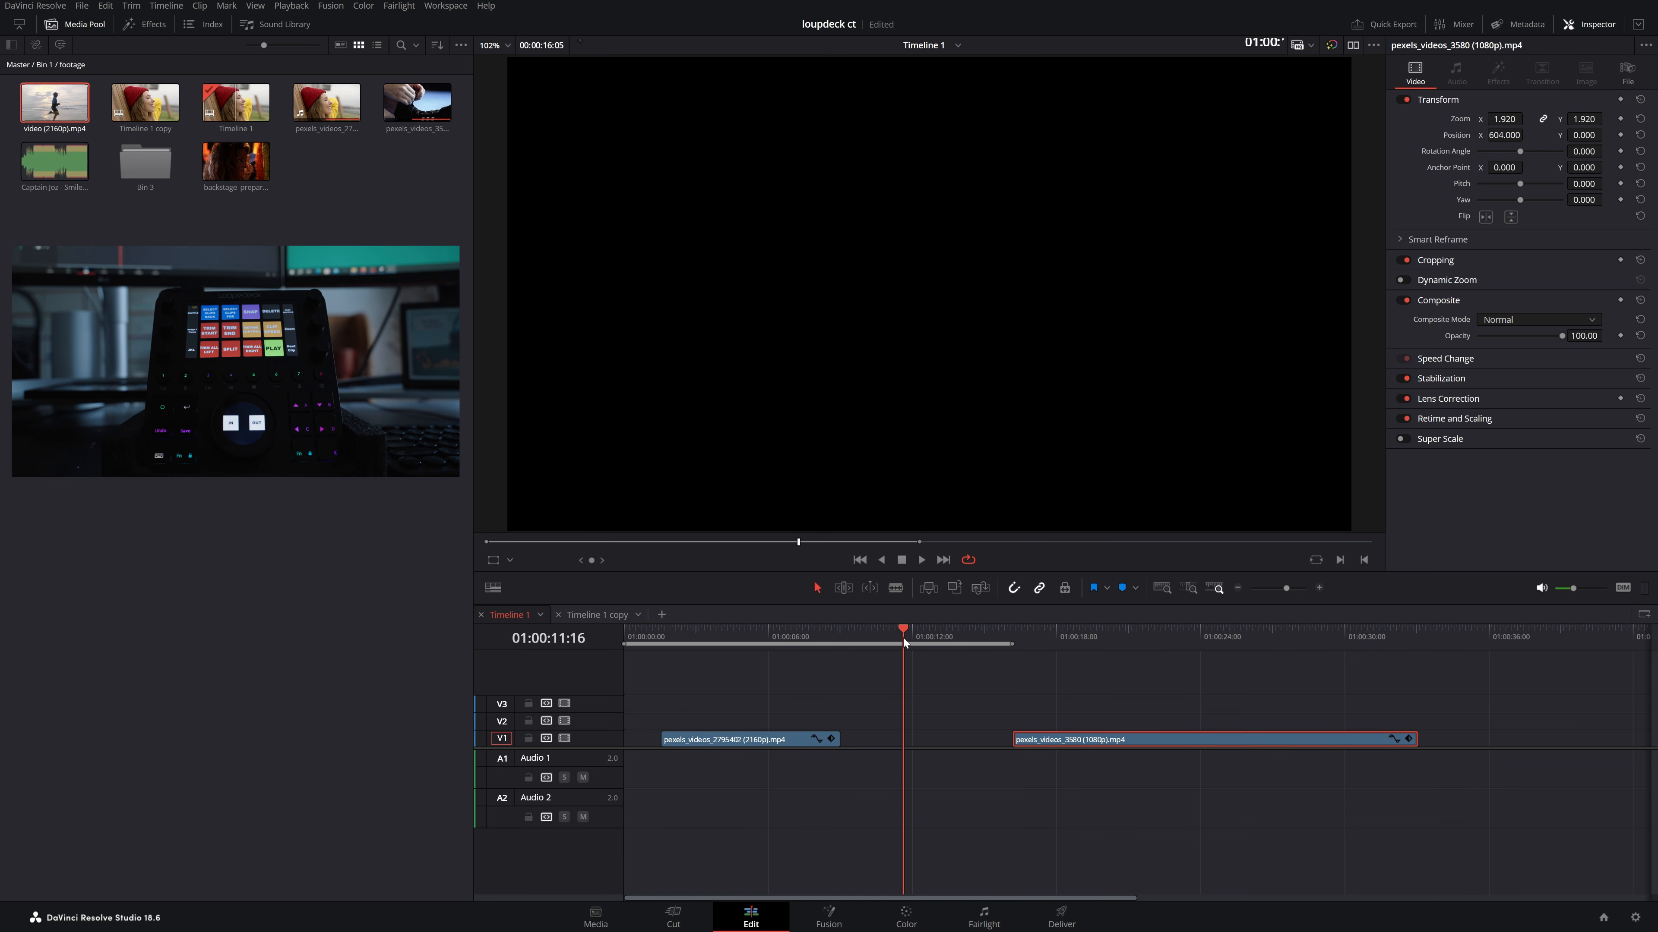
pyautogui.moveTo(757, 739); pyautogui.dragTo(978, 719)
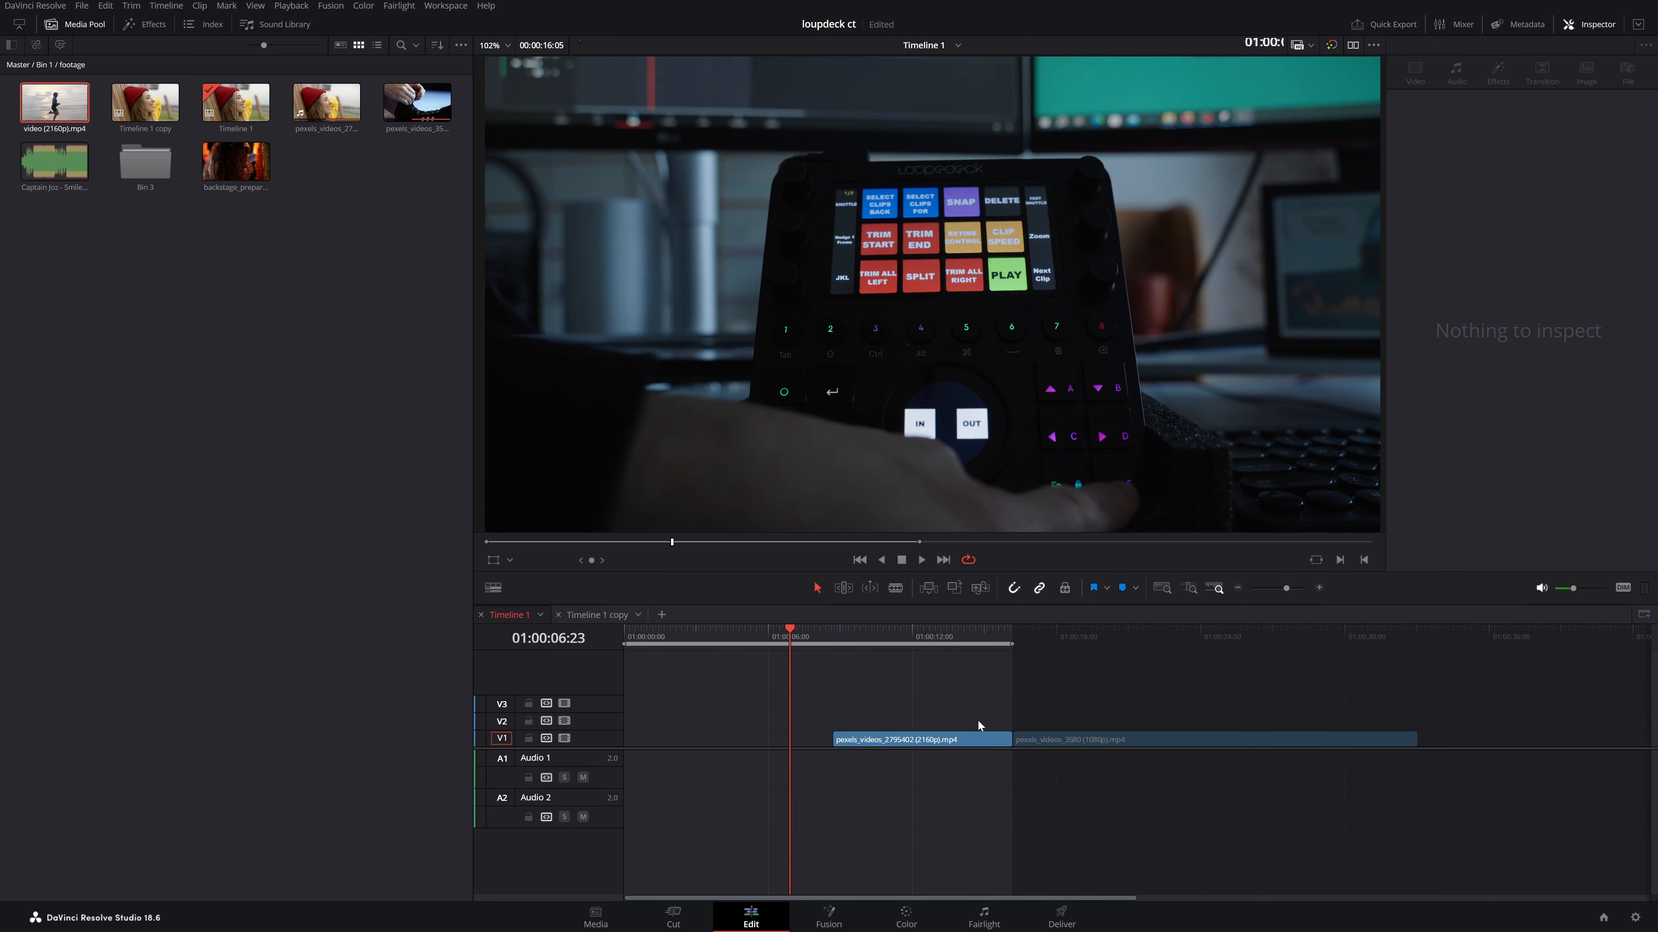
# - Look through the context commands of the second clip at 01:00:19:00, dismiss them and save the project
pyautogui.moveTo(1059, 635); pyautogui.dragTo(1080, 636)
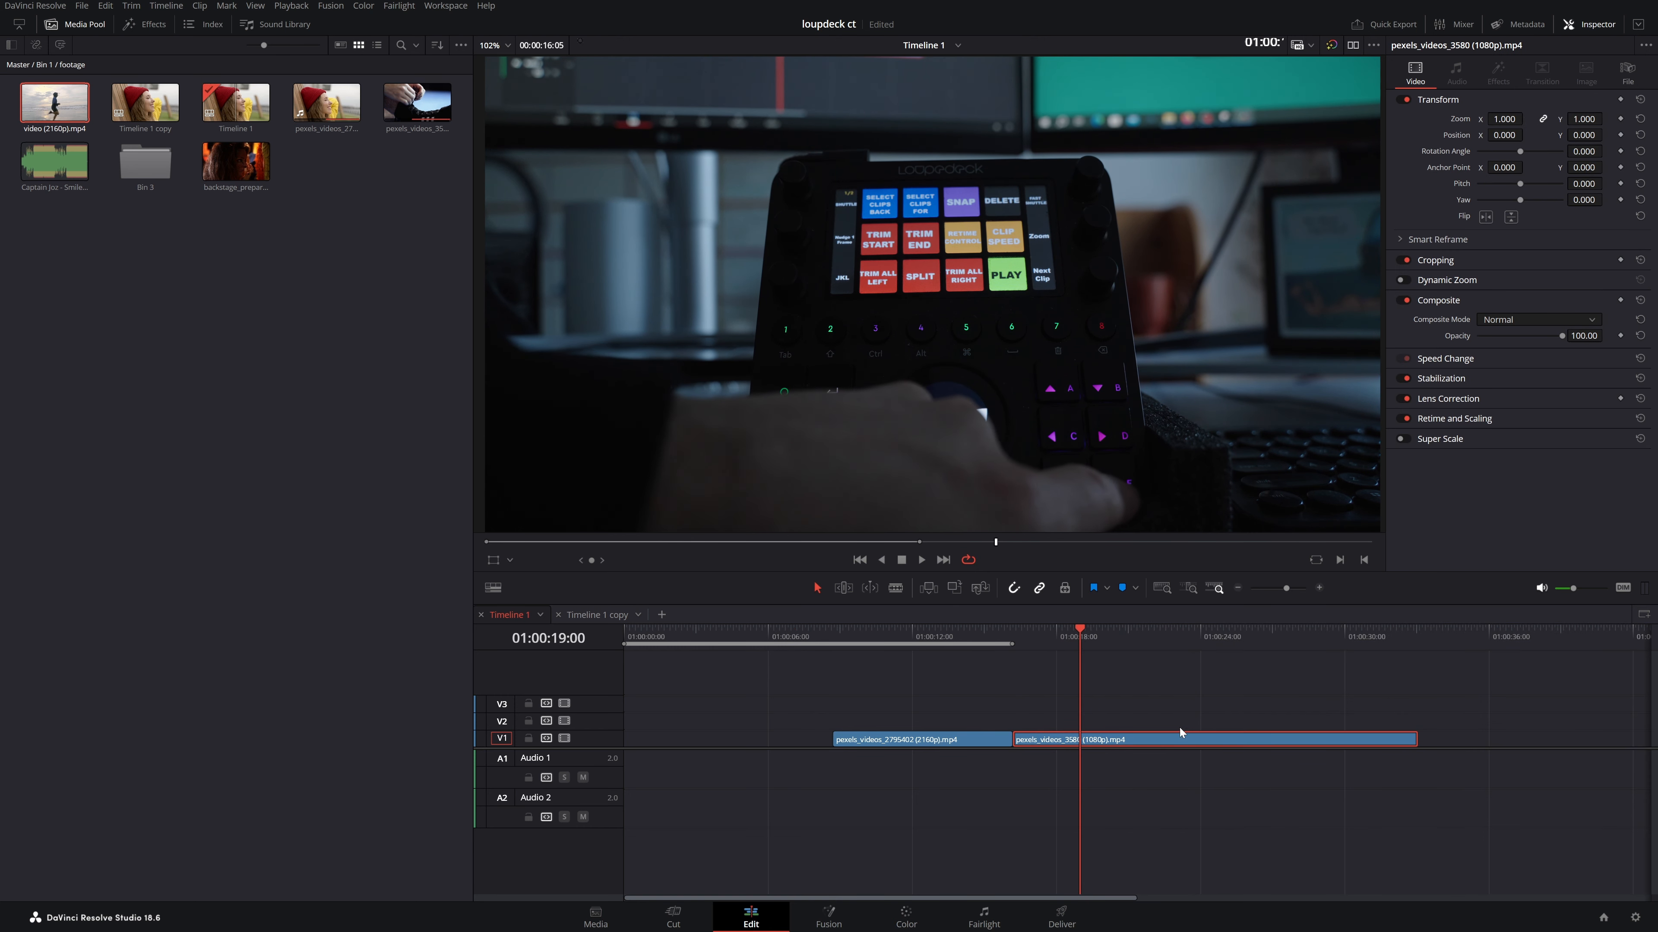
pyautogui.rightClick(1121, 740)
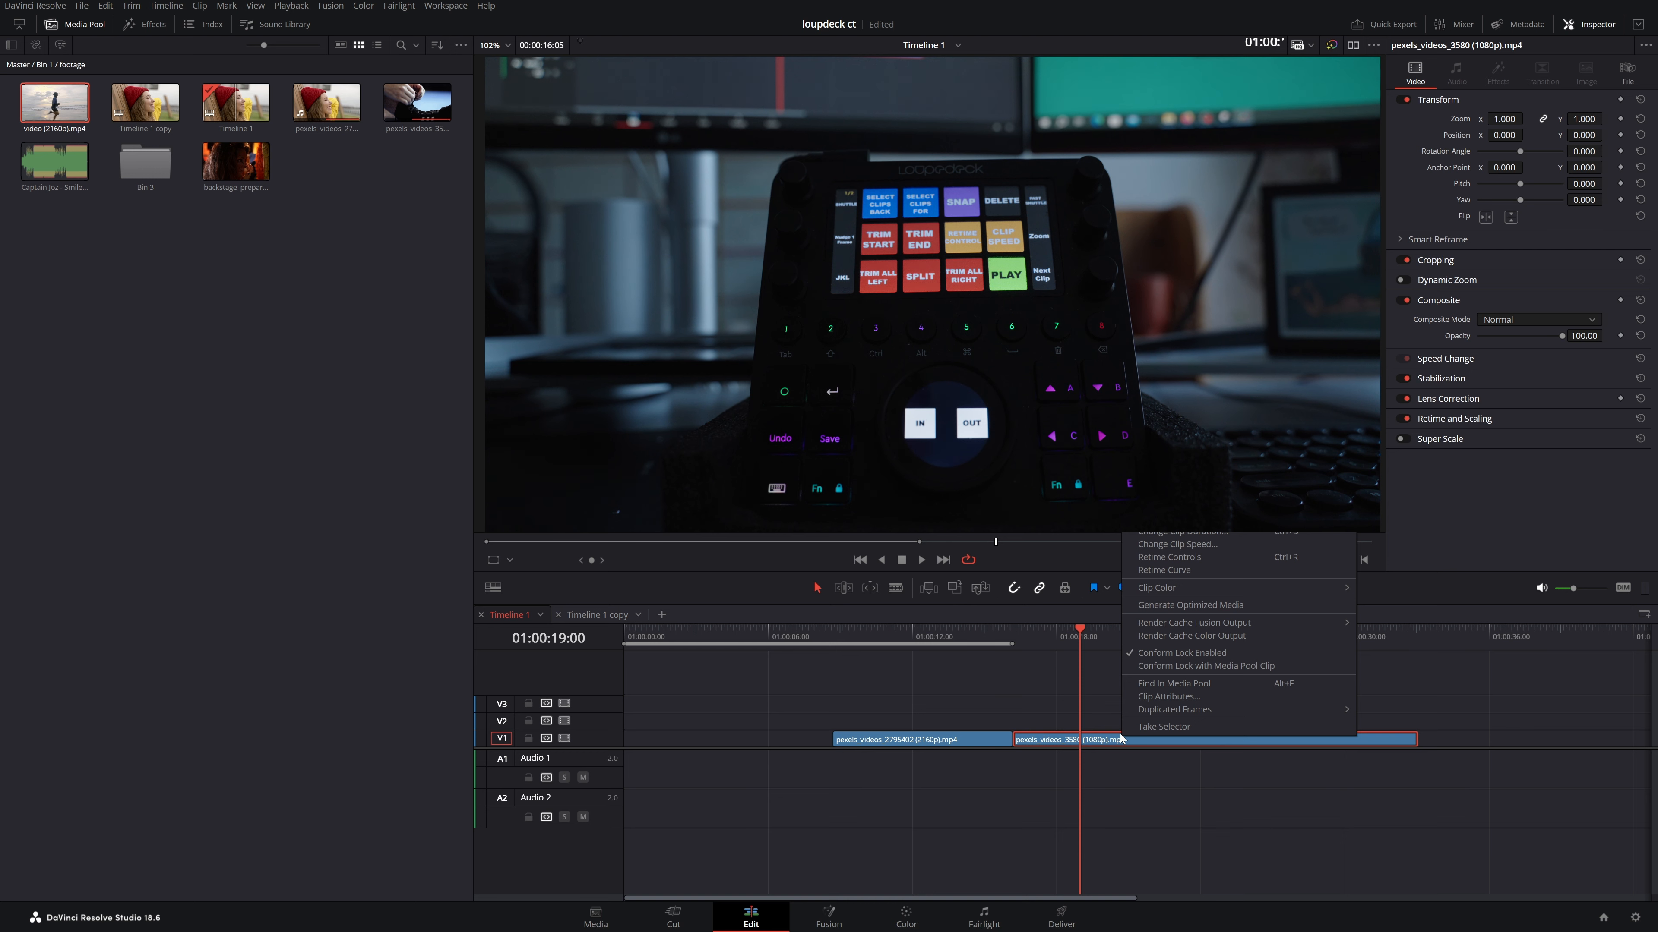
pyautogui.click(1064, 662)
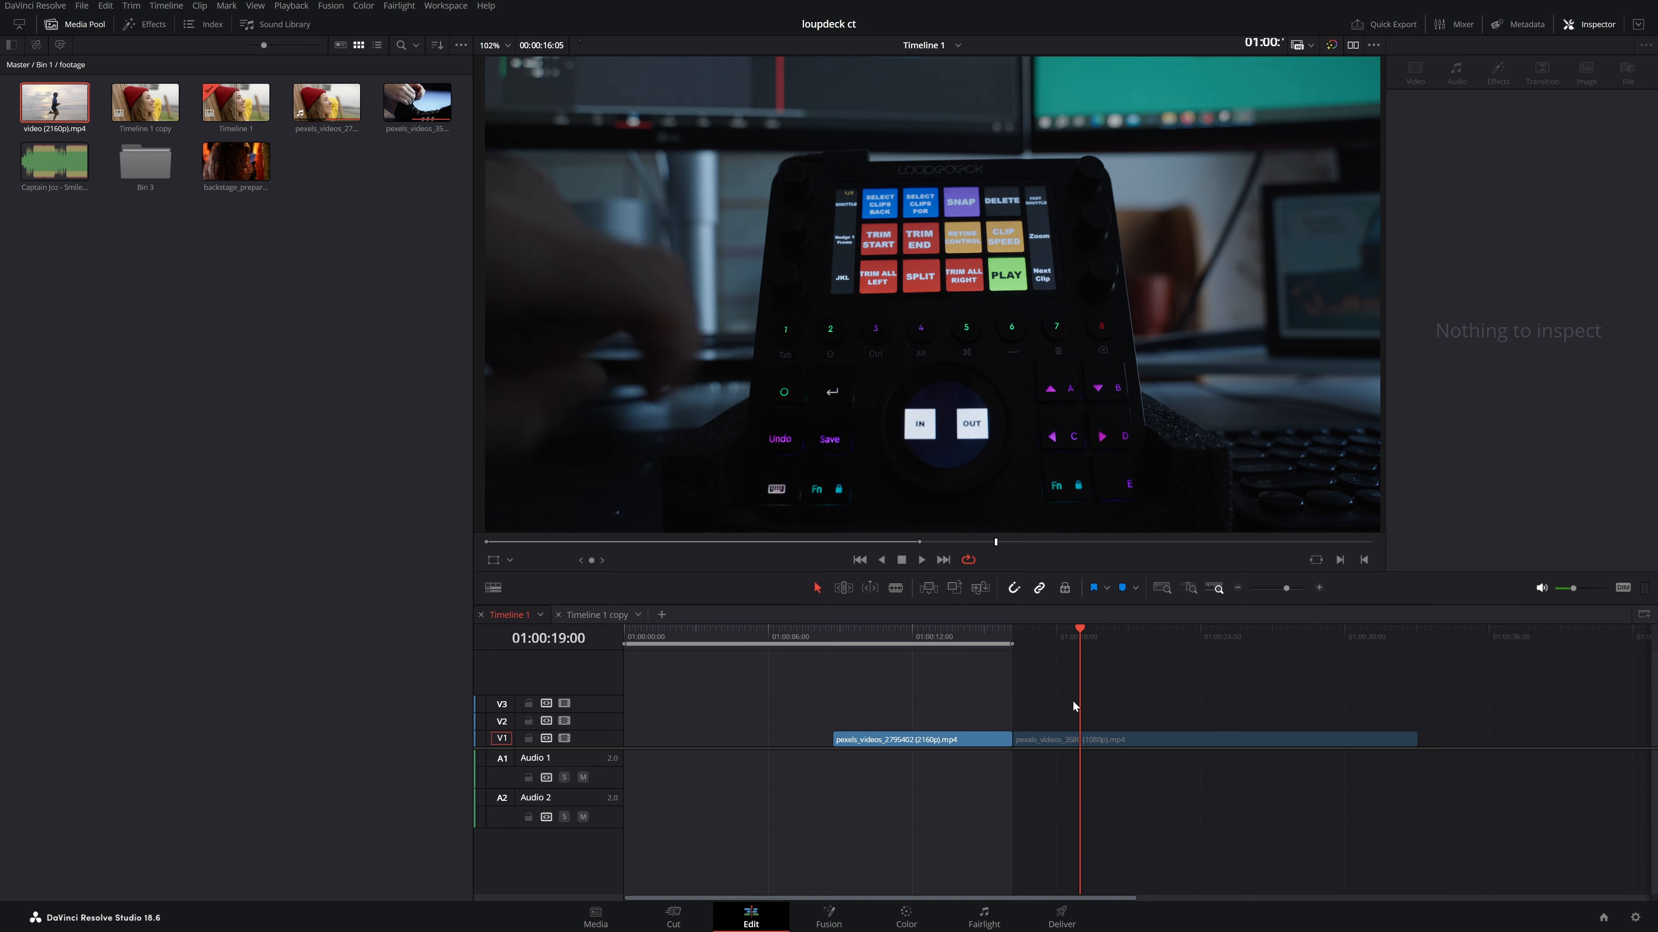
pyautogui.hotkey('ctrl', 's')
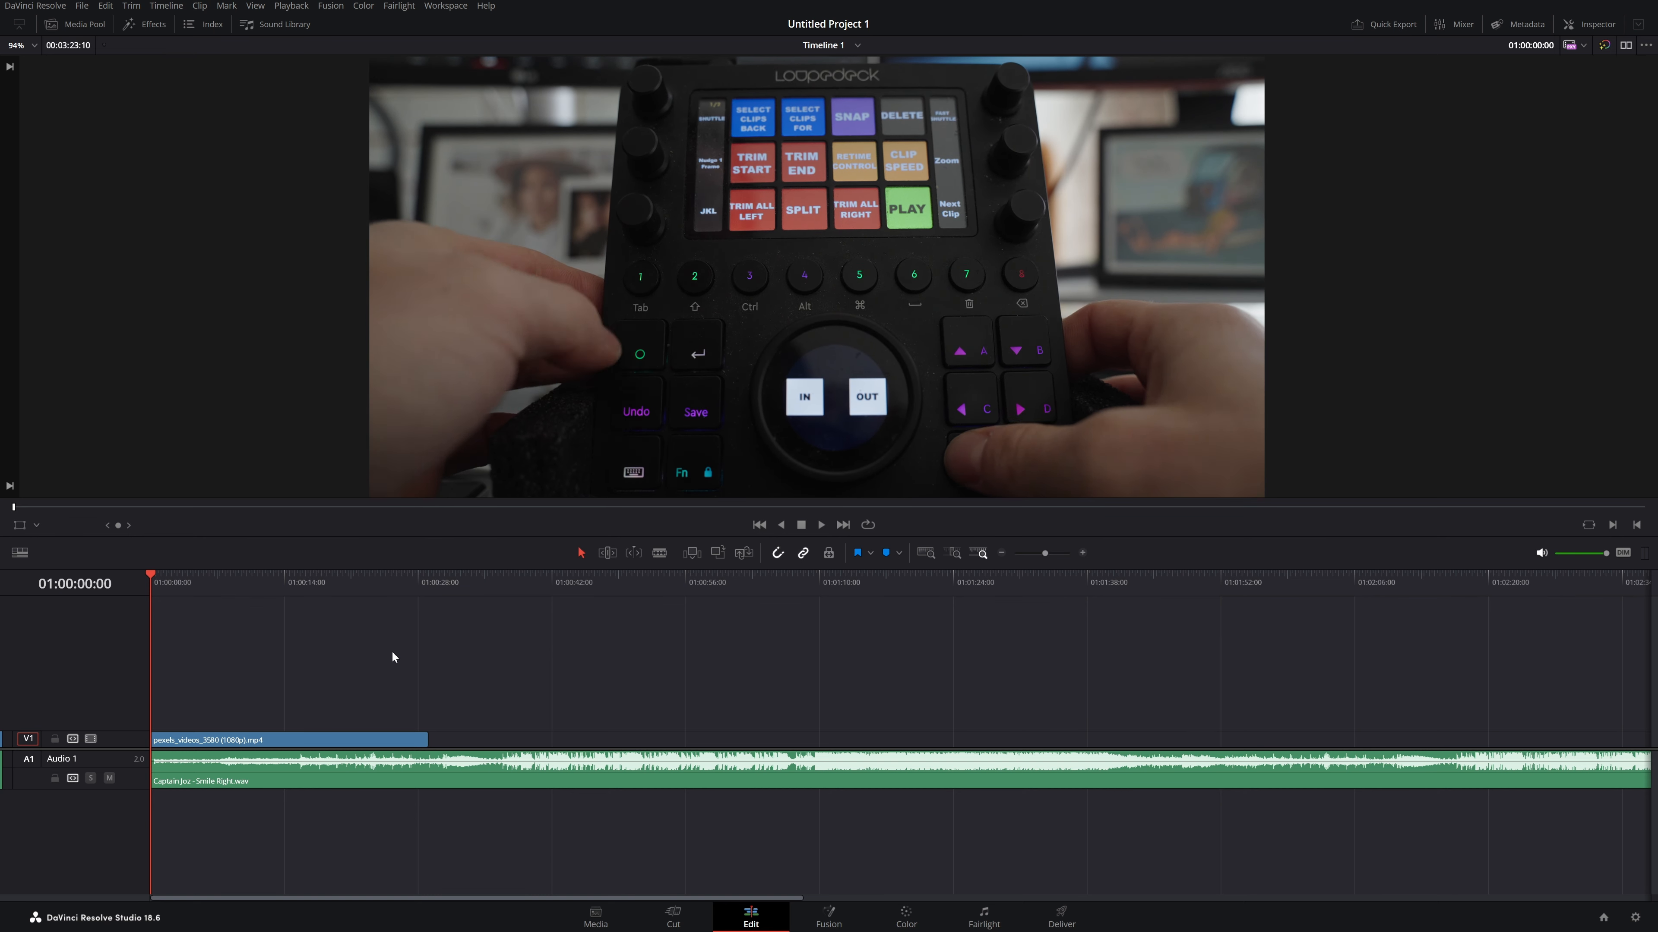
# - In Untitled Project 1, show the Media Pool, turn the Effects library on and off, and hide the Media Pool again
pyautogui.hotkey('ctrl', '1')
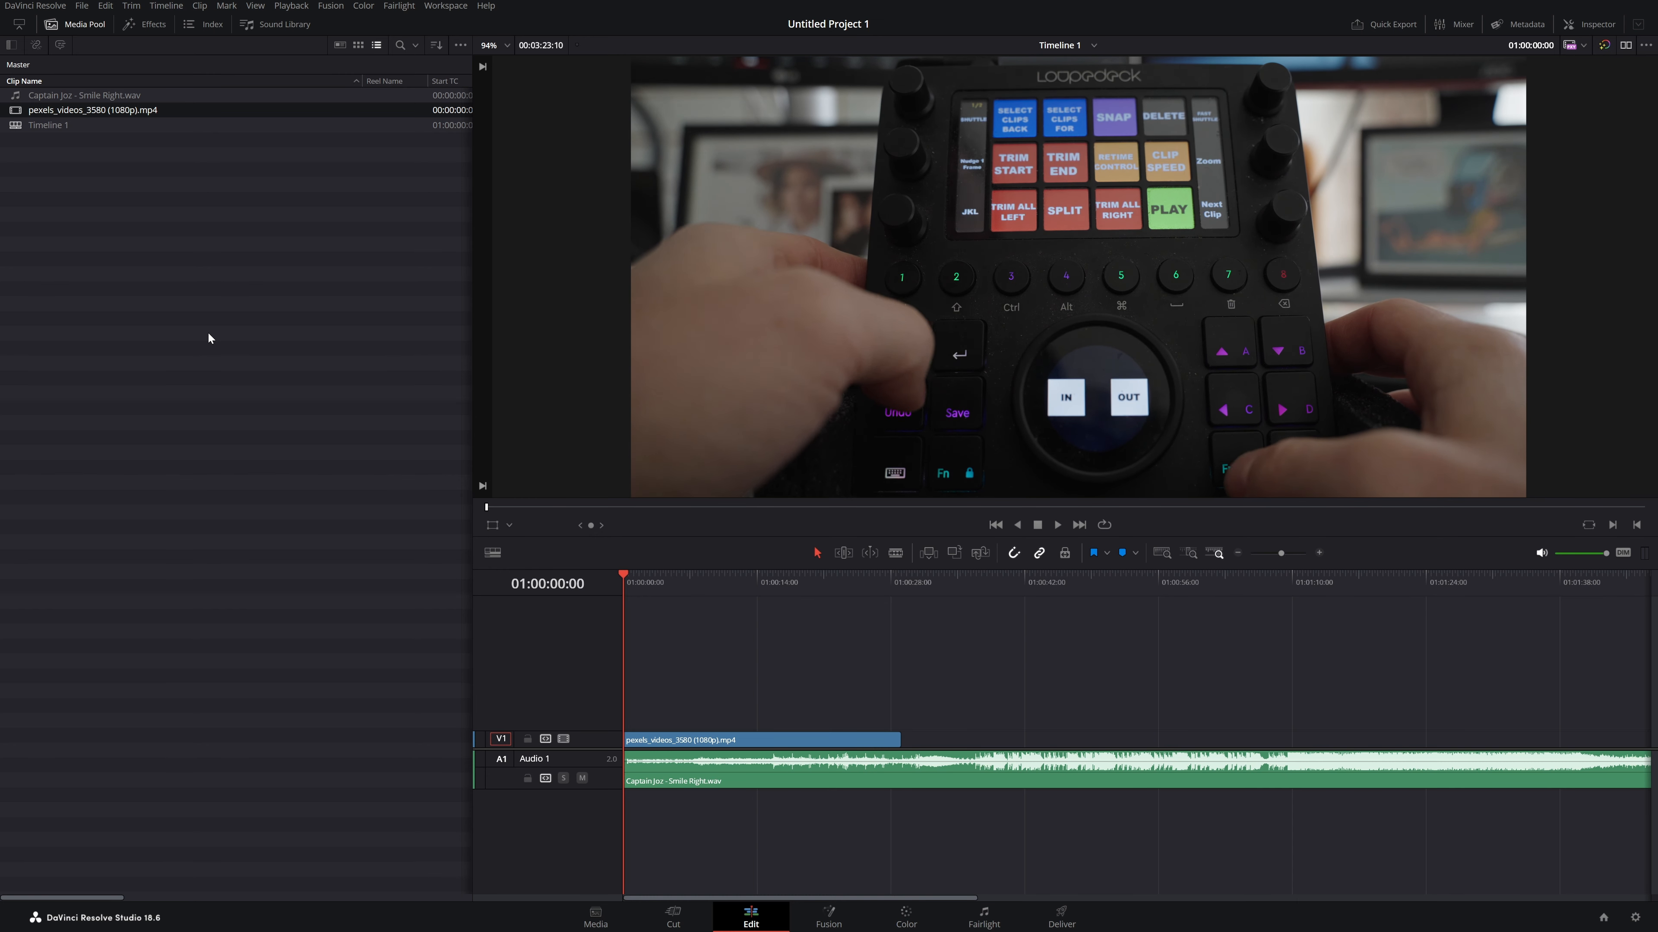
pyautogui.hotkey('ctrl', '6')
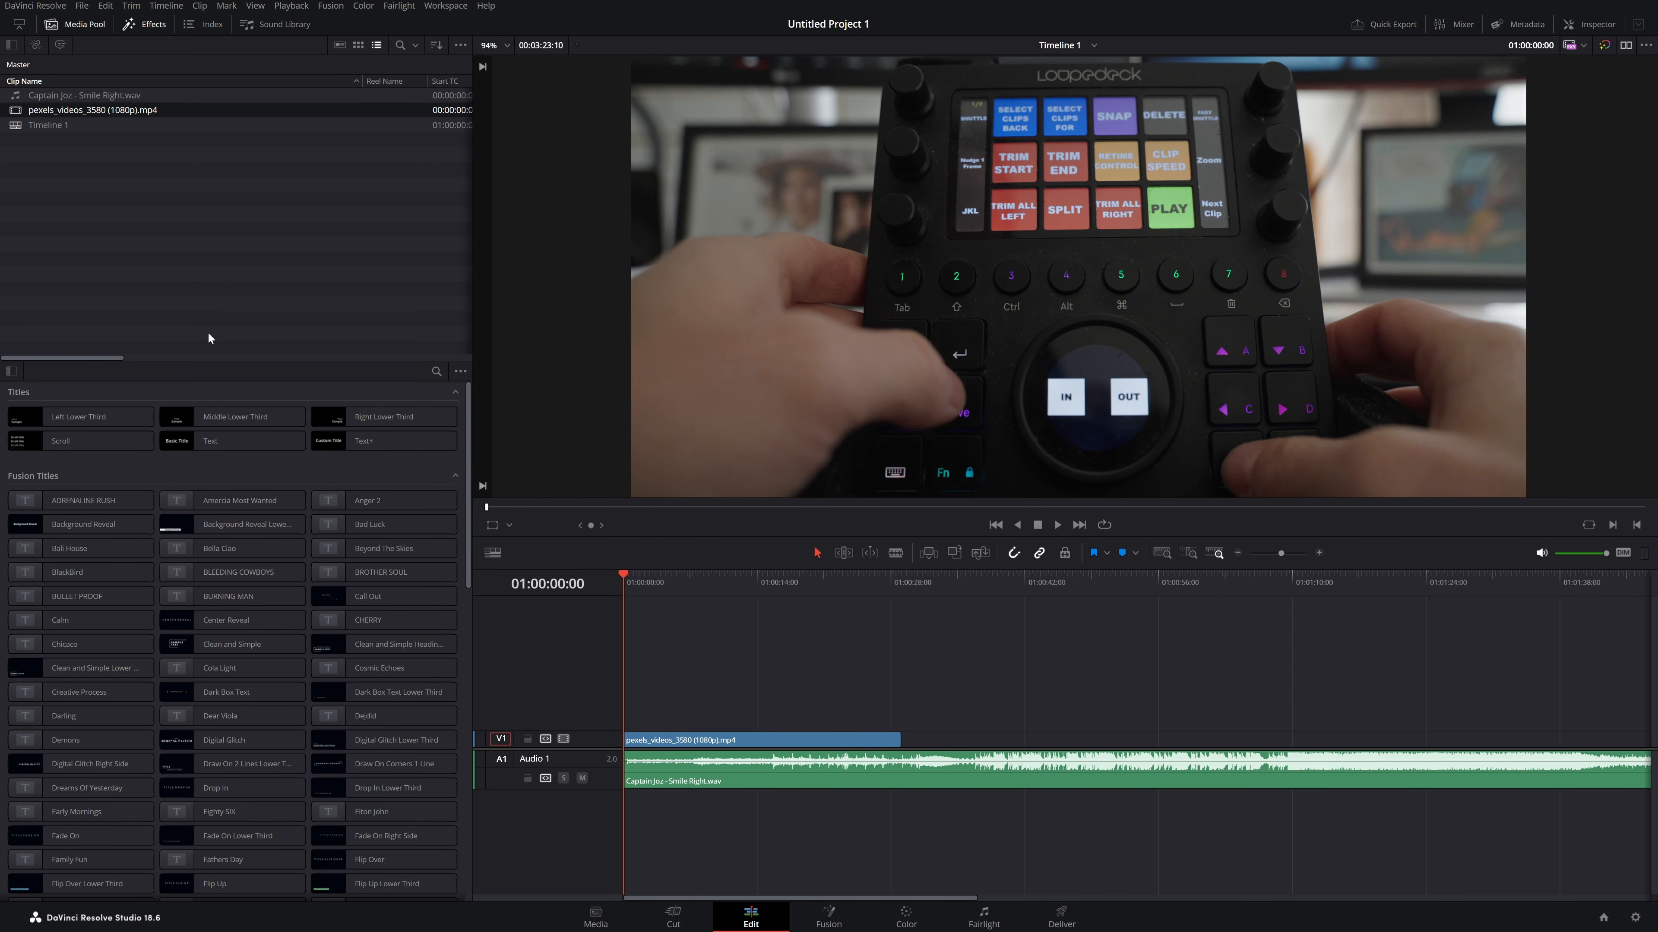
pyautogui.hotkey('ctrl', '6')
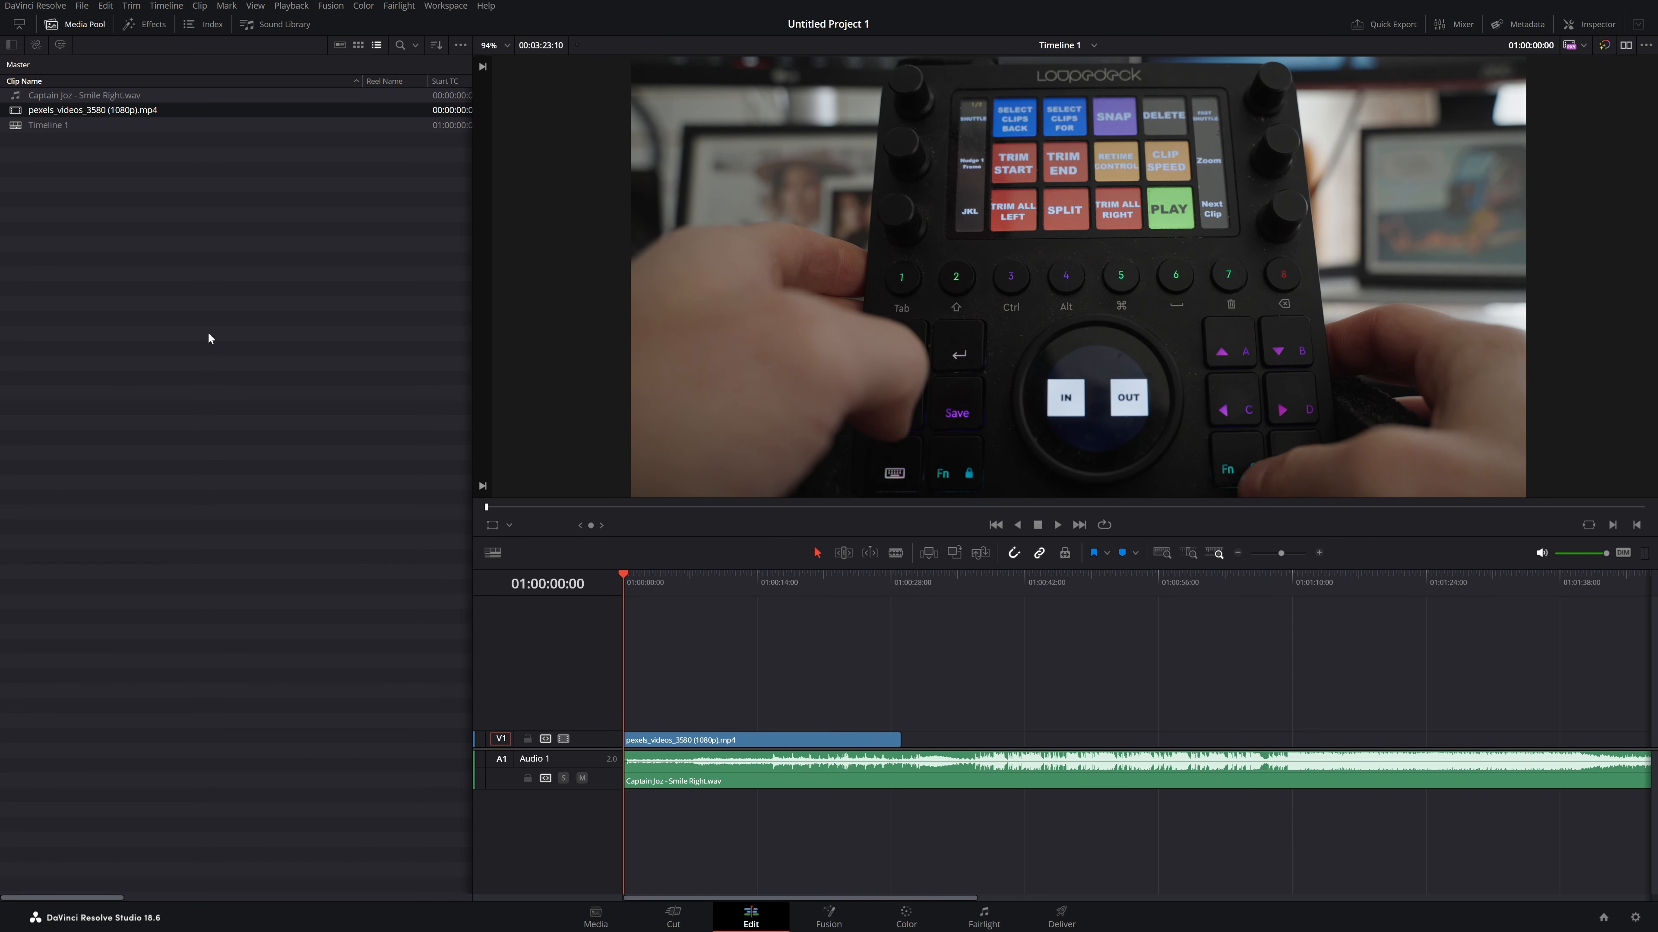
pyautogui.hotkey('ctrl', '1')
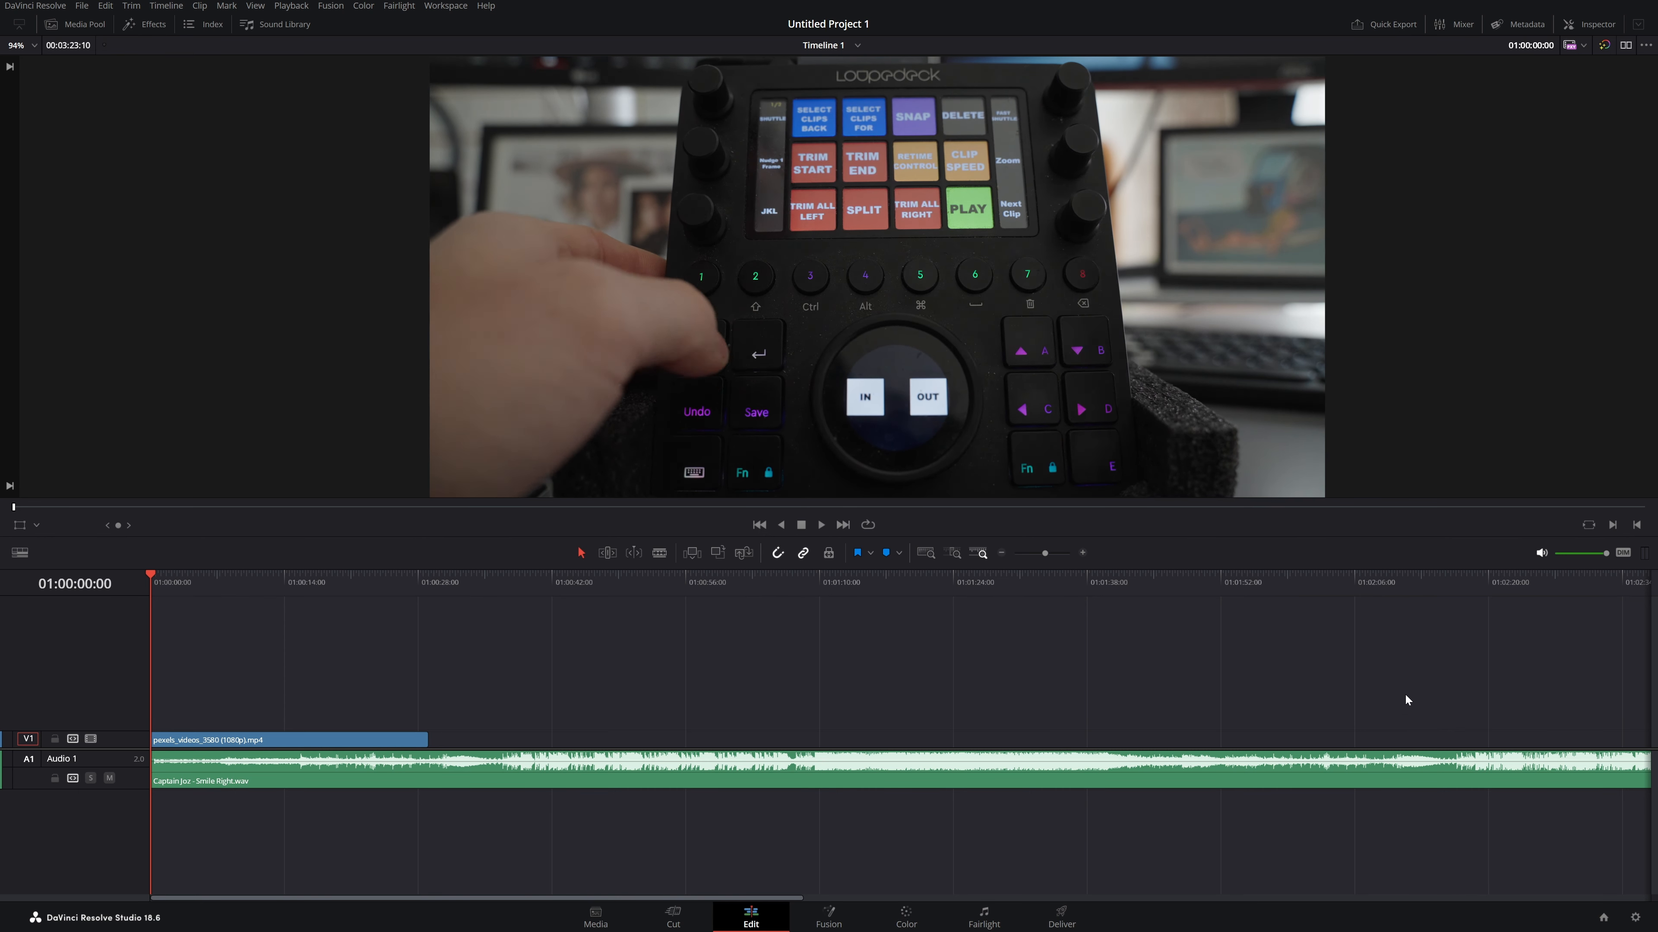
# - Show the Inspector for the pexels_videos_3580 (1080p).mp4 clip on V1 and hide it again
pyautogui.hotkey('ctrl', '9')
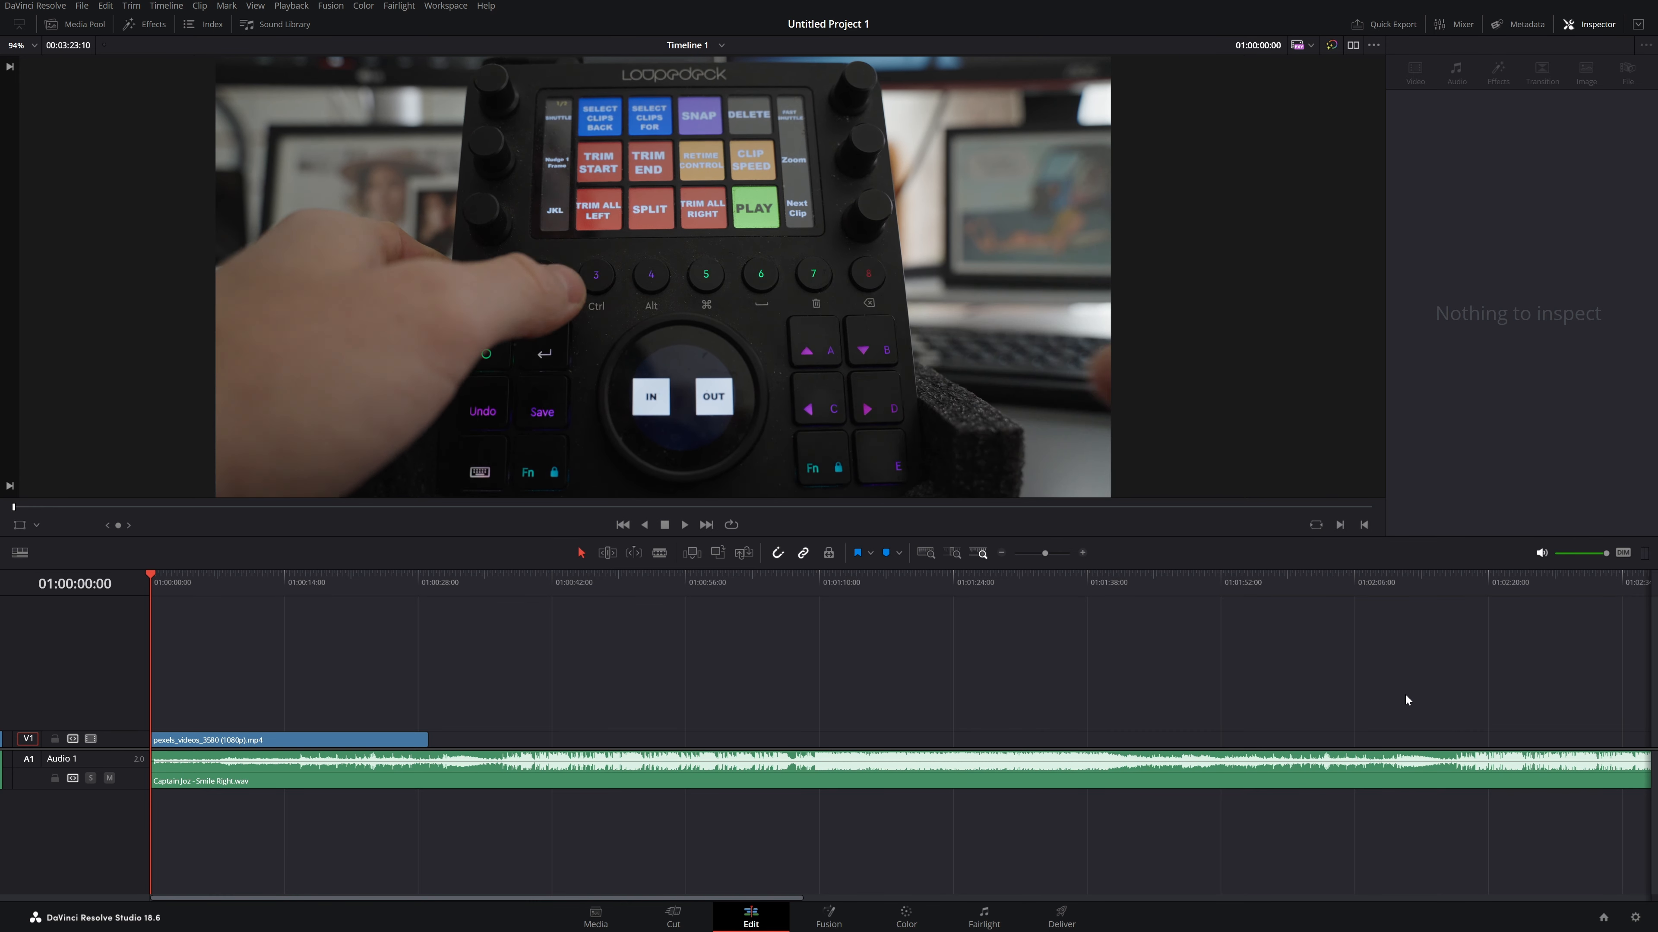
pyautogui.click(274, 740)
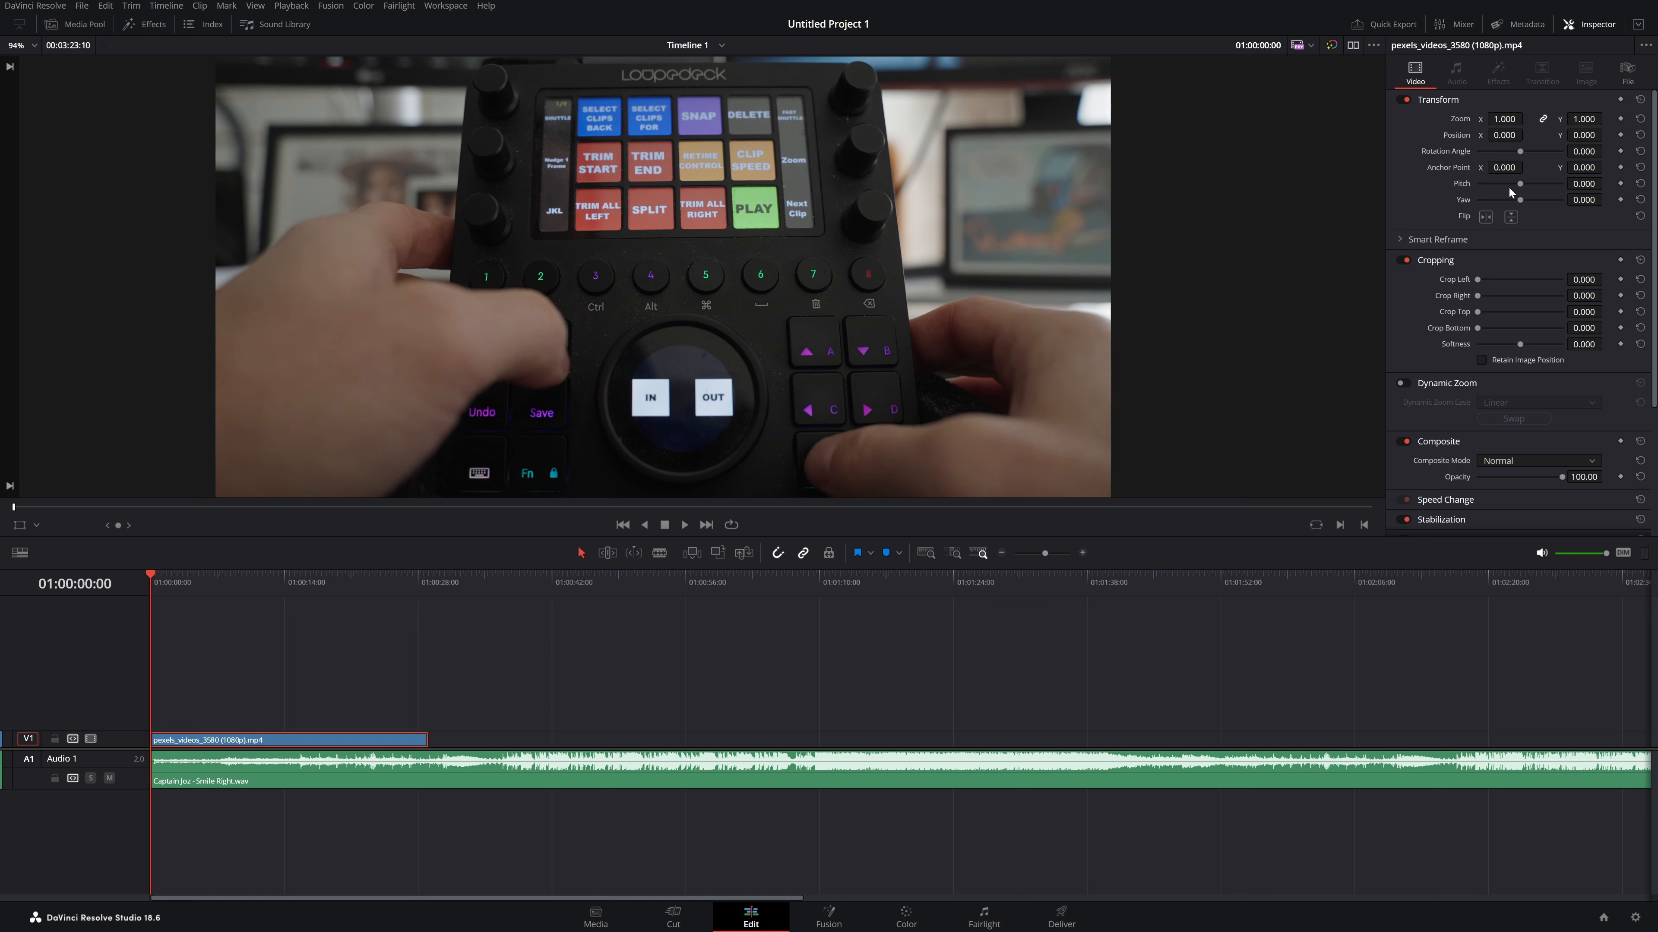
pyautogui.hotkey('ctrl', '9')
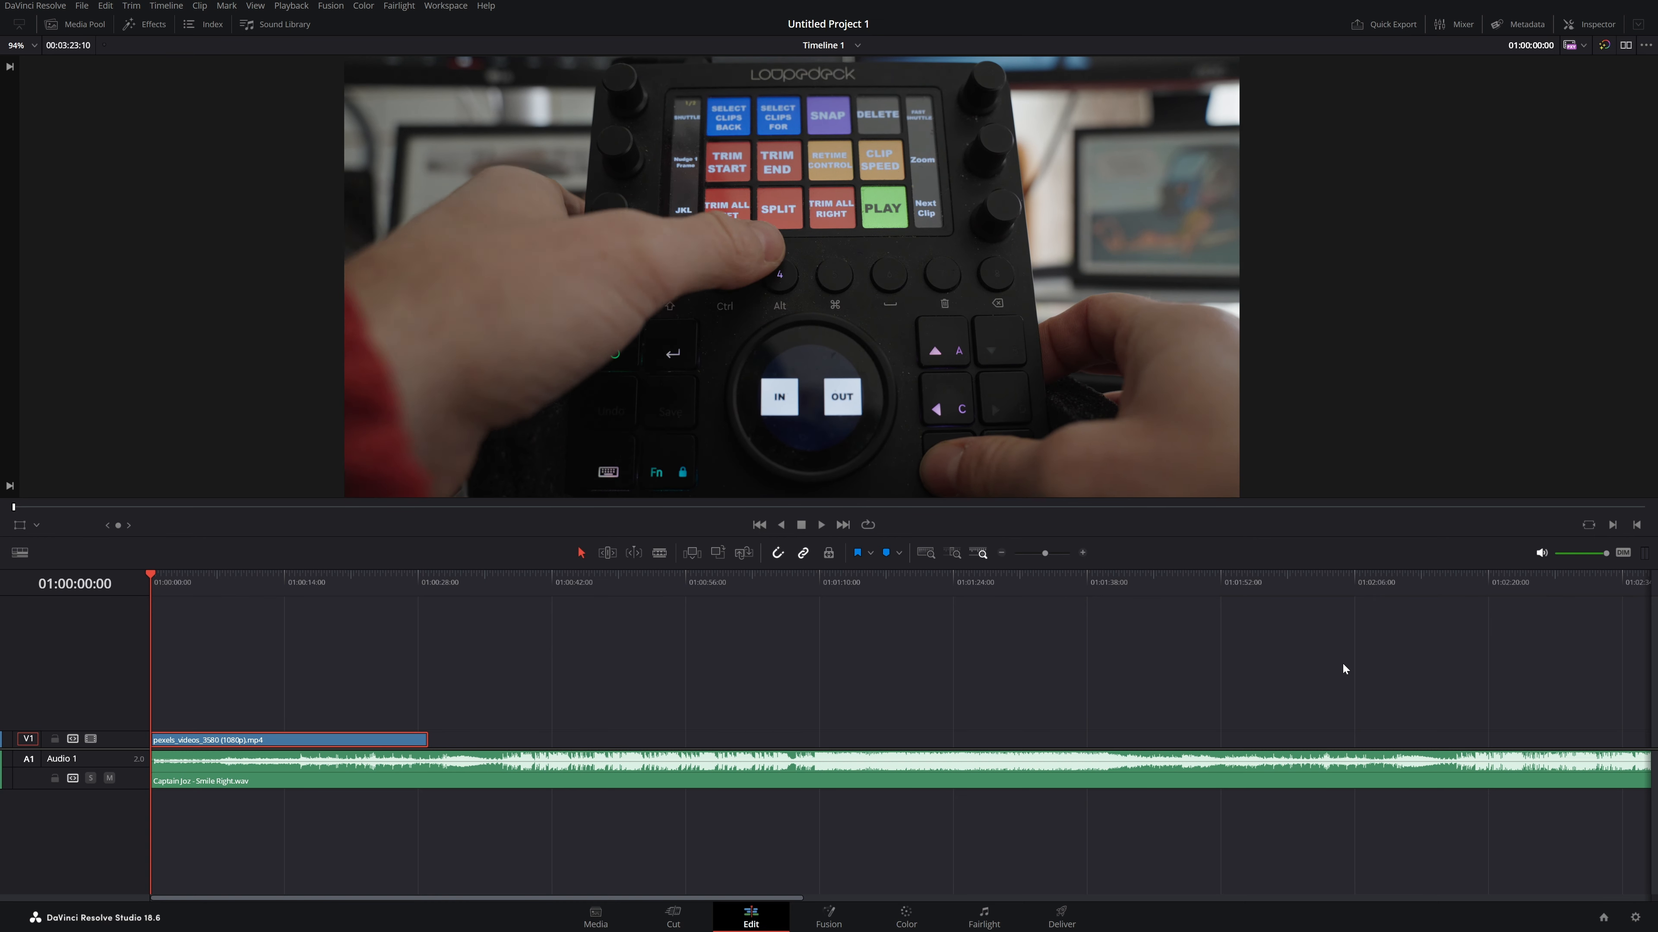
pyautogui.hotkey('ctrl', '7')
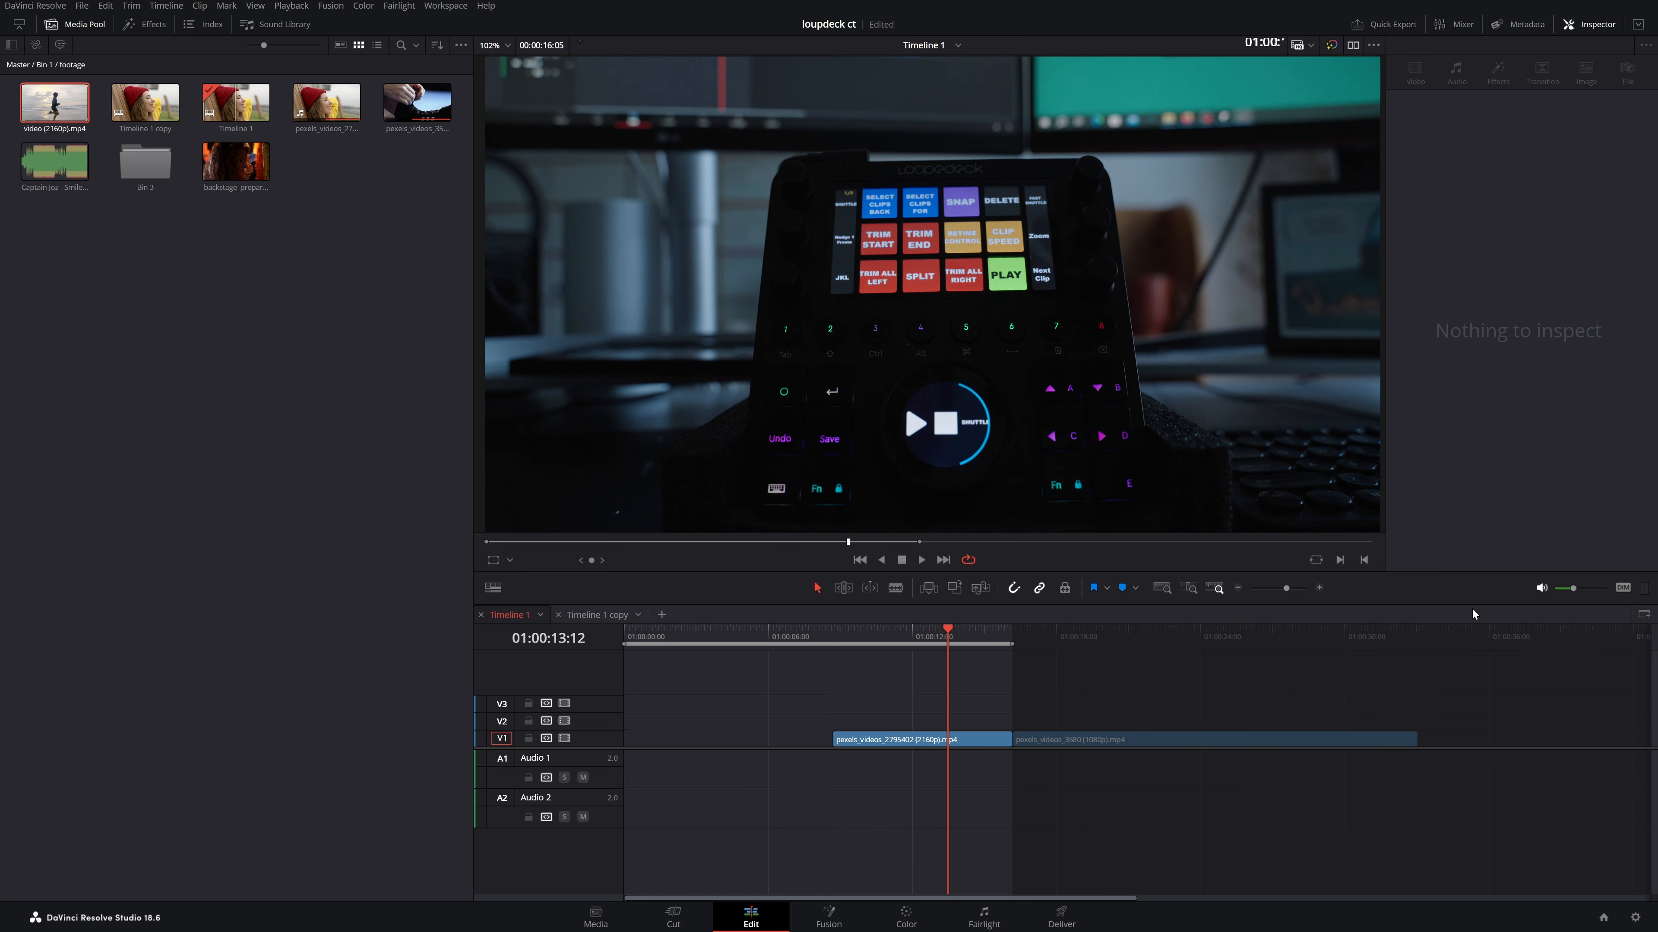
pyautogui.press('q')
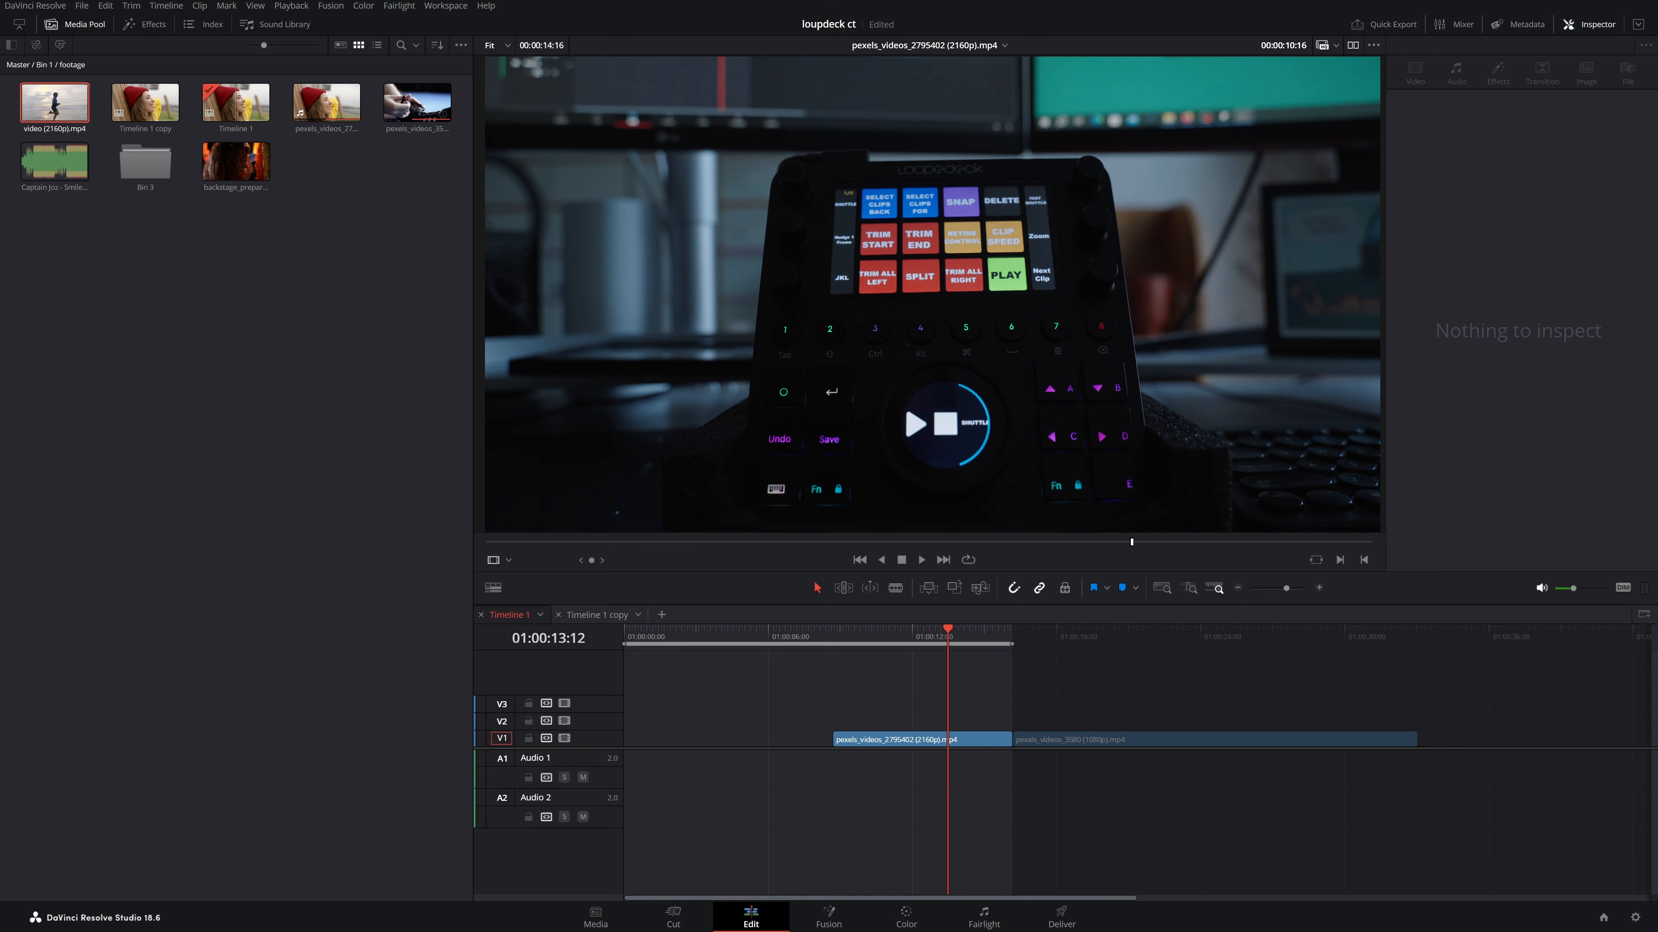